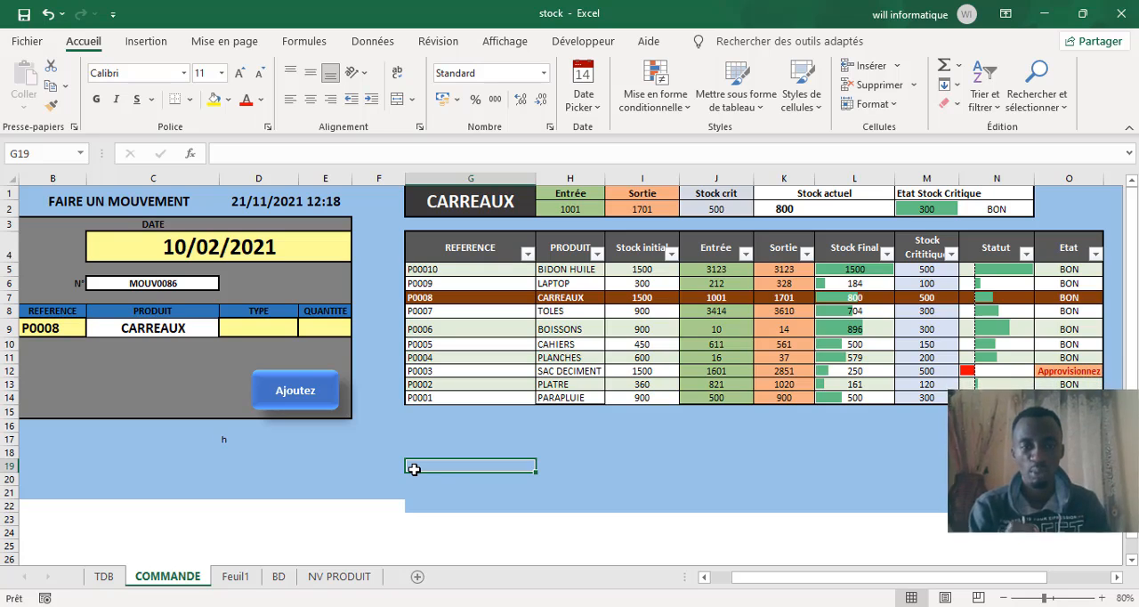
# Step: Look through the NV PRODUIT, BD and TDB sheets and return to the COMMANDE sheet
pyautogui.click(481, 495)
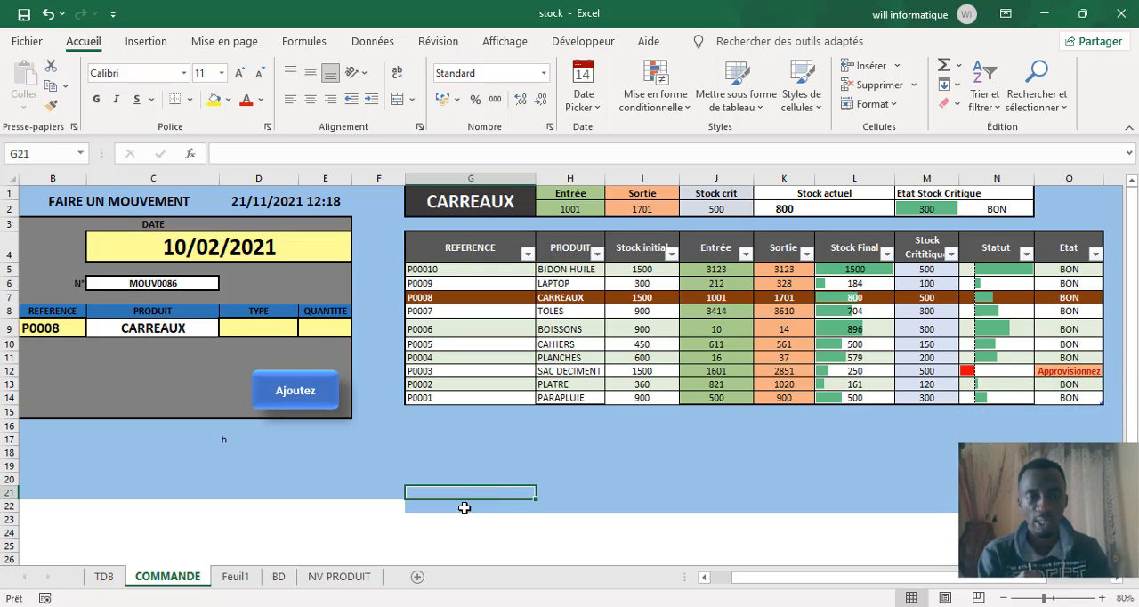
pyautogui.click(434, 474)
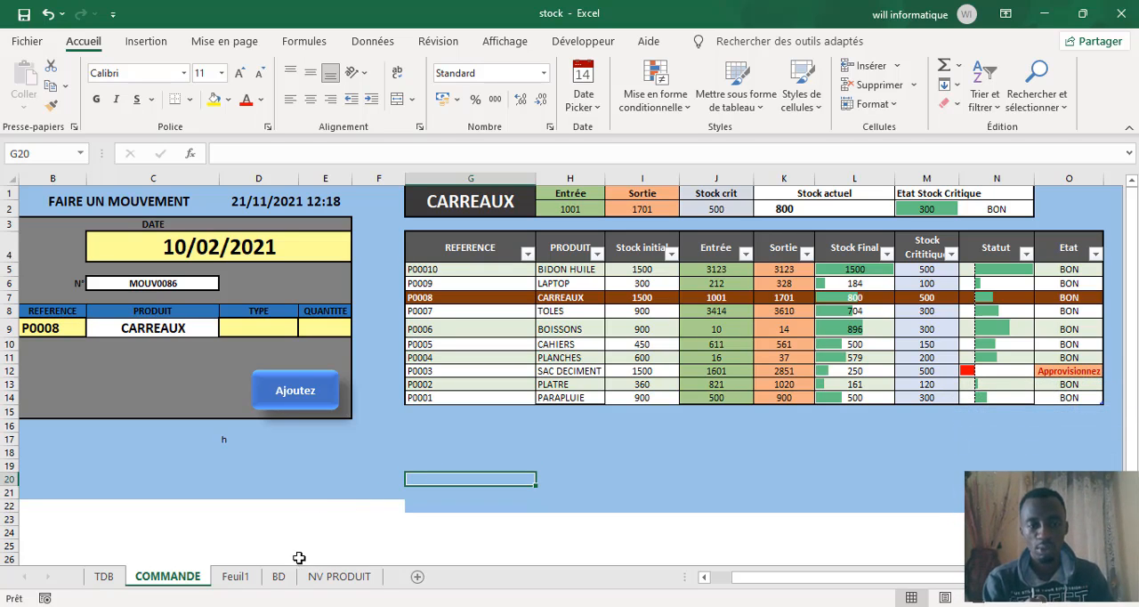
pyautogui.click(336, 579)
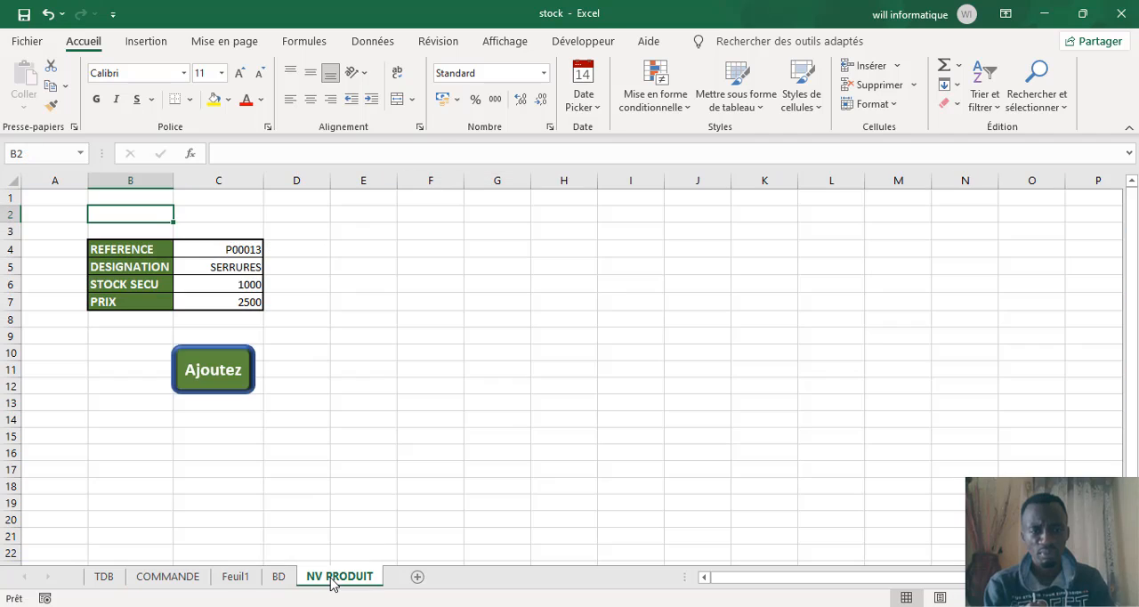
pyautogui.click(276, 579)
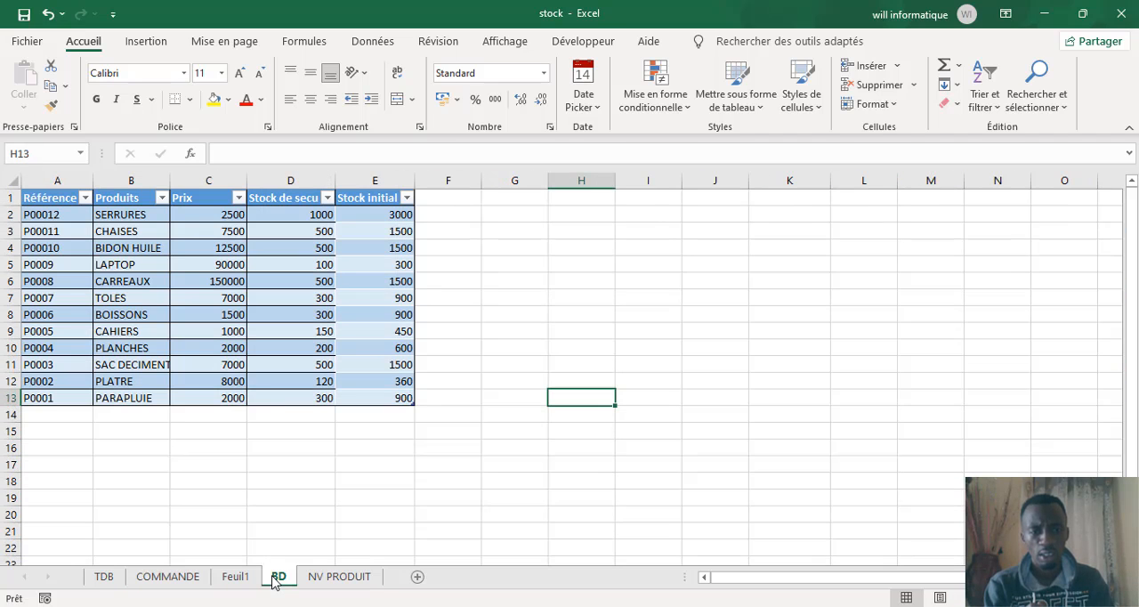
pyautogui.click(107, 579)
pyautogui.click(162, 580)
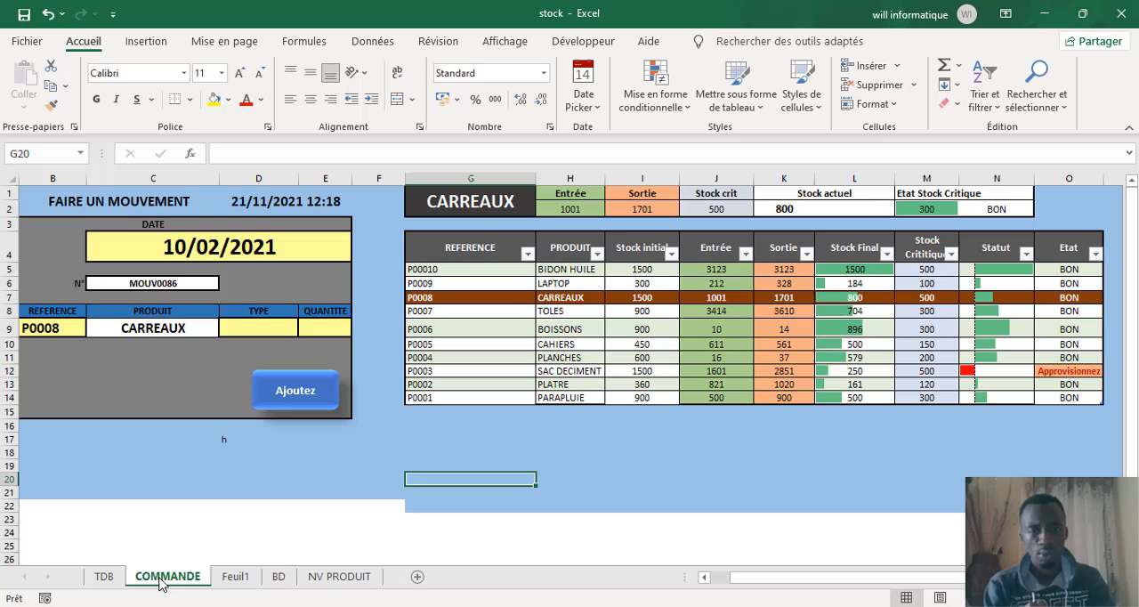
pyautogui.click(610, 466)
pyautogui.click(314, 483)
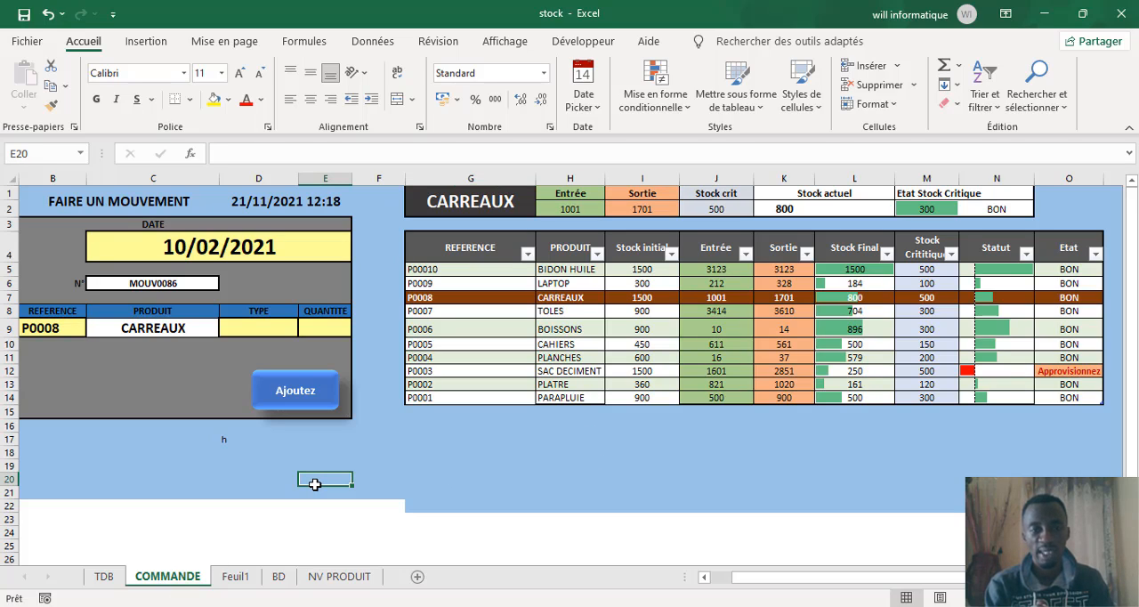
# Step: Enter the text "bonjour" in cell D23 below the movement form
pyautogui.click(276, 520)
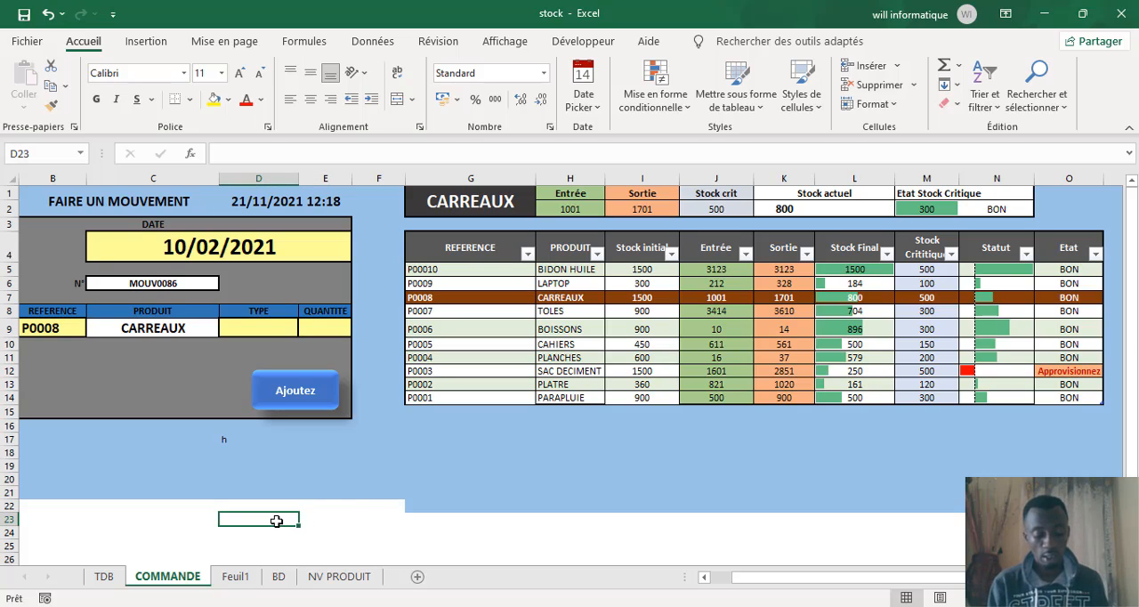
pyautogui.write('onjour')
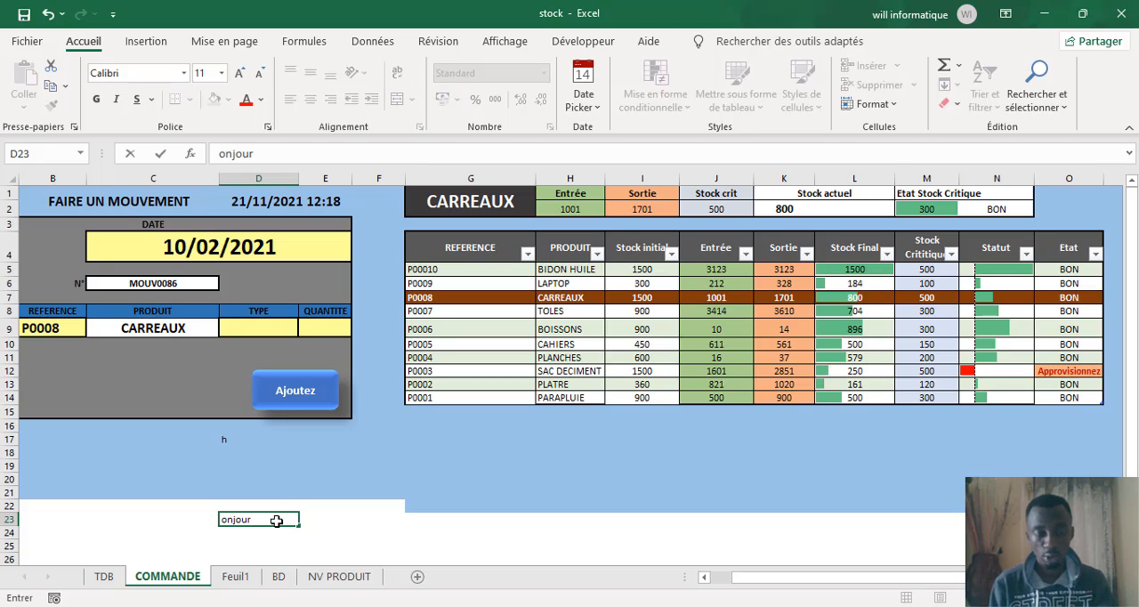
pyautogui.write('bbb')
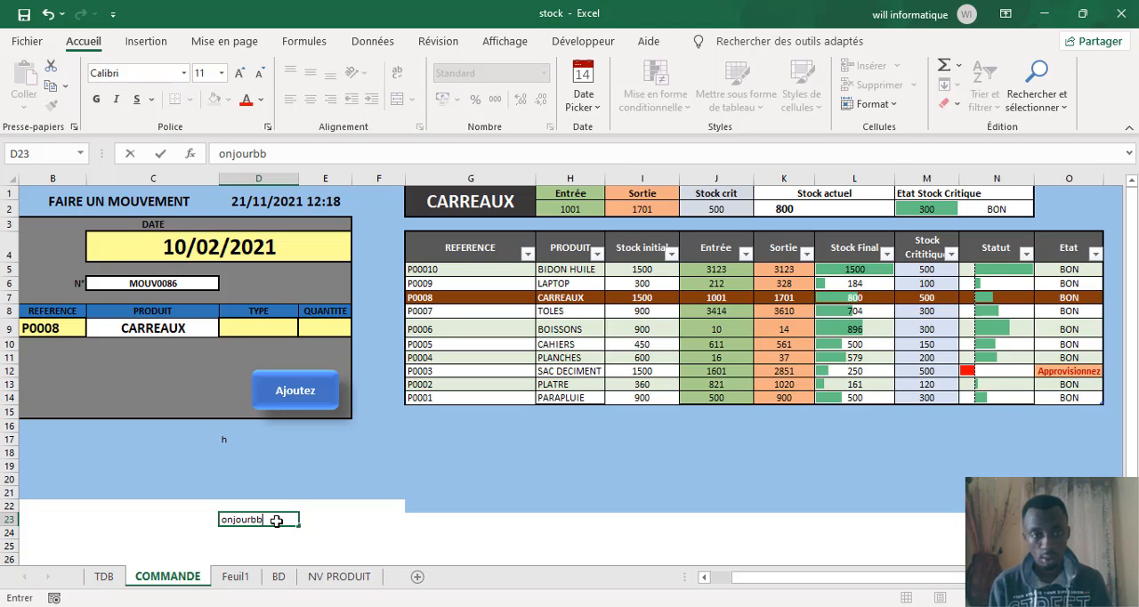
pyautogui.press('BackSpace')
pyautogui.press('BackSpace')
pyautogui.press('BackSpace')
pyautogui.press('BackSpace')
pyautogui.press('BackSpace')
pyautogui.press('BackSpace')
pyautogui.press('BackSpace')
pyautogui.press('BackSpace')
pyautogui.press('BackSpace')
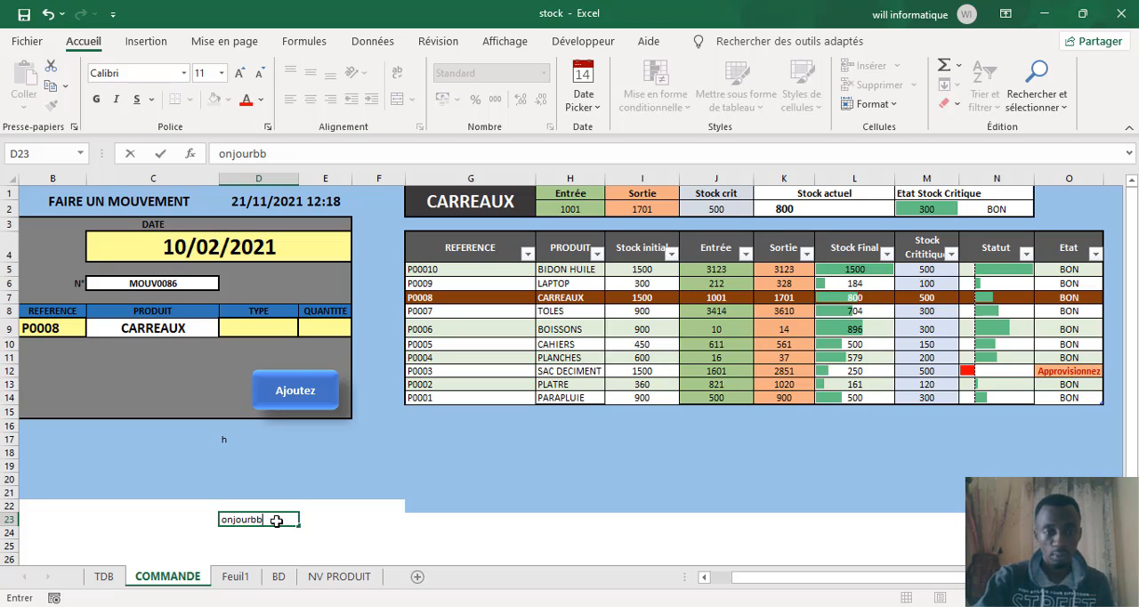
pyautogui.write('bonjour')
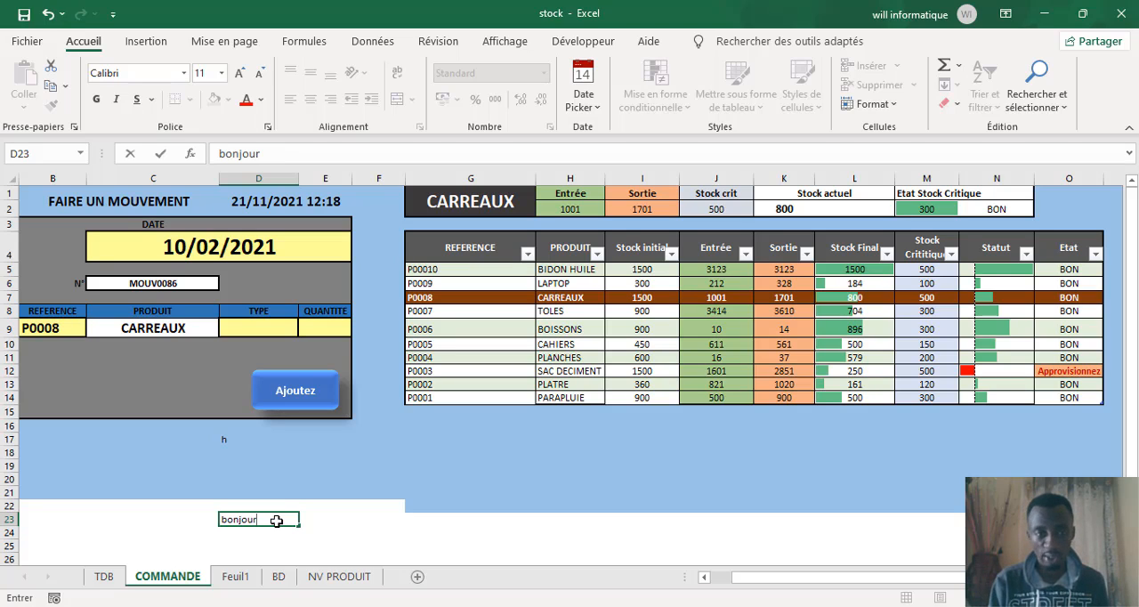
pyautogui.press('Return')
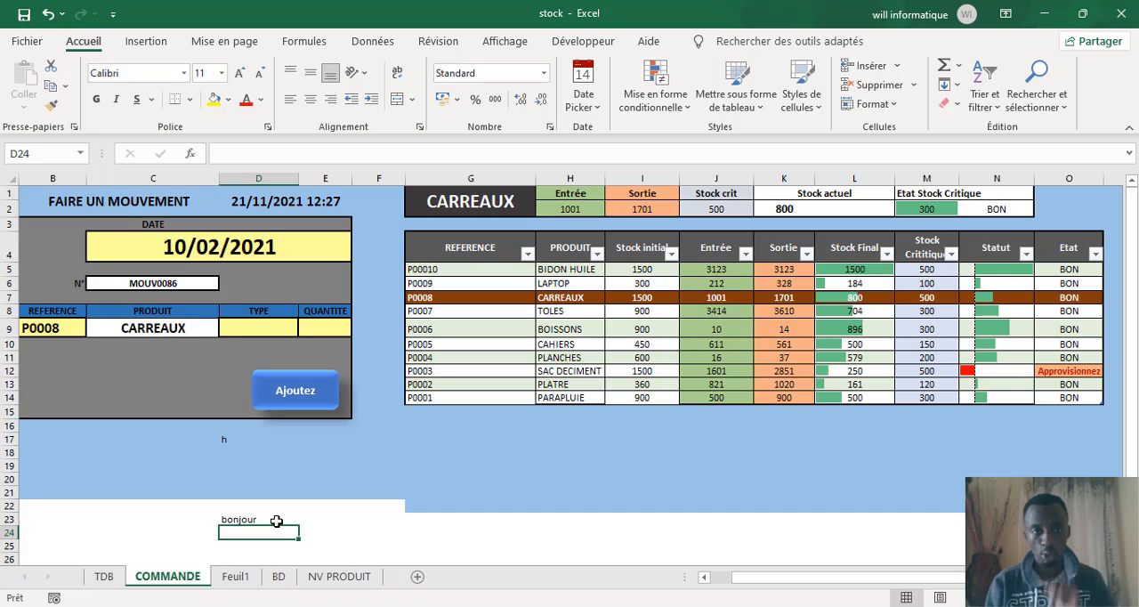
# Step: Enter the number 125 in cell C23, beside the "bonjour" text
pyautogui.click(185, 518)
pyautogui.write('125')
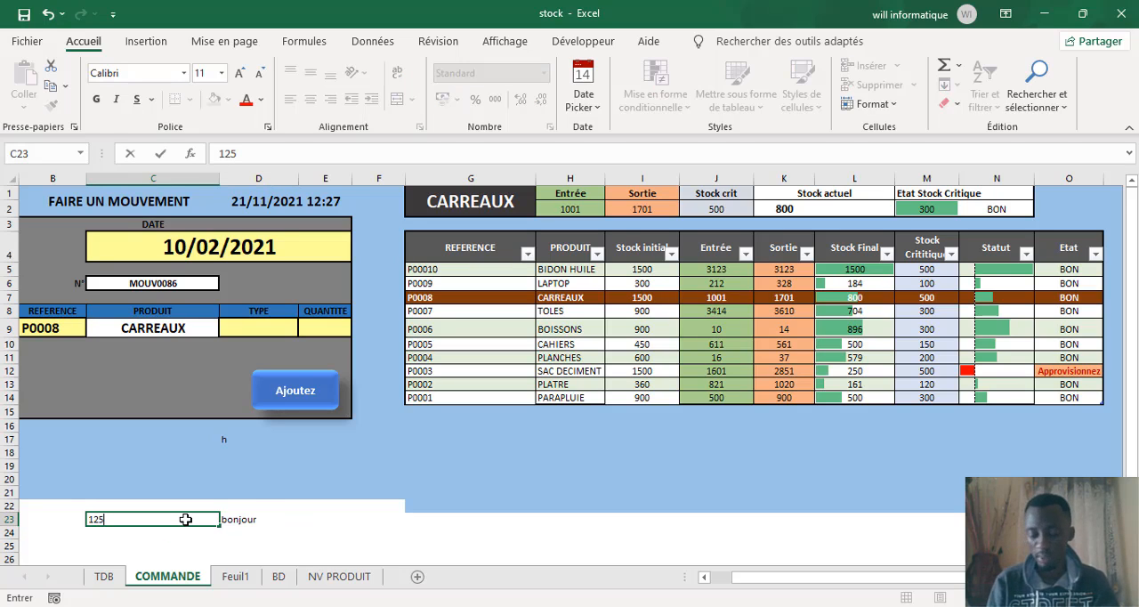
pyautogui.press('Return')
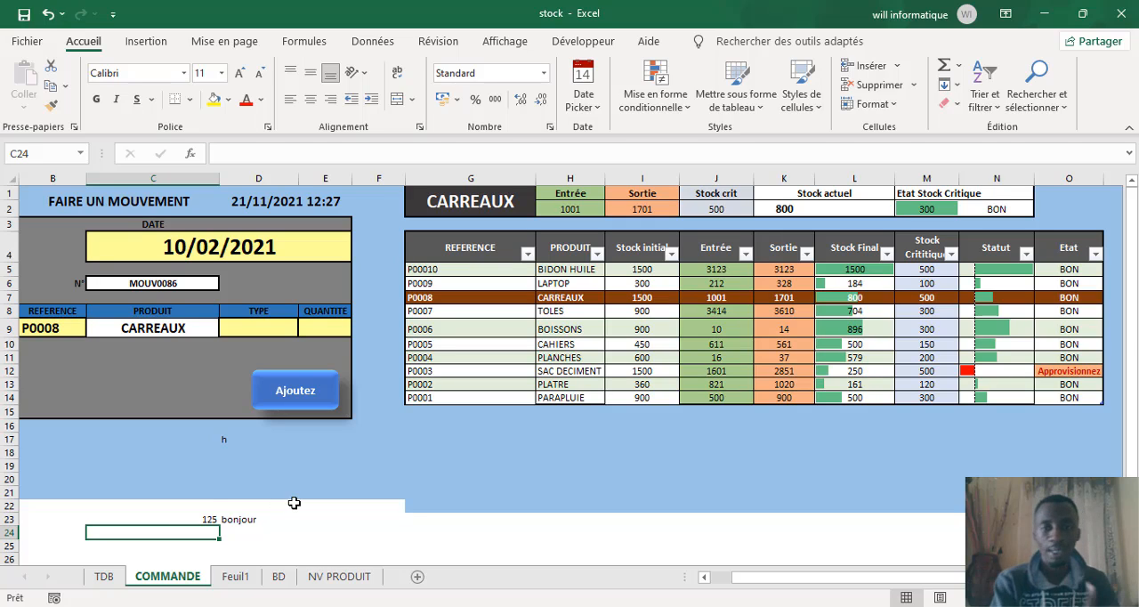
# Step: Look through the available number formats down to Texte and close the list without applying one
pyautogui.click(544, 74)
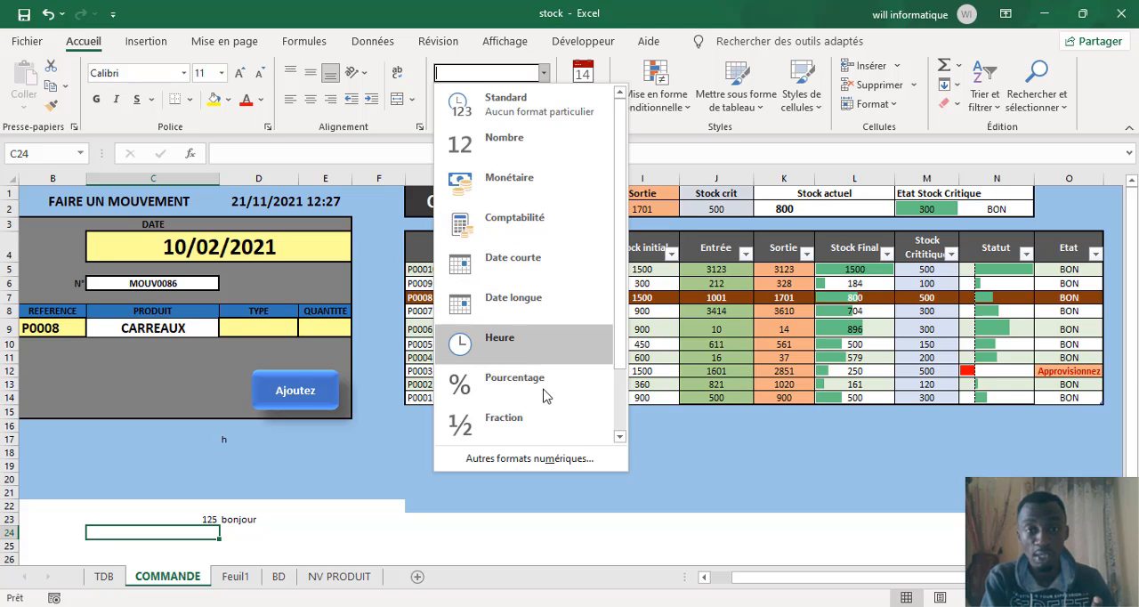
pyautogui.click(620, 437)
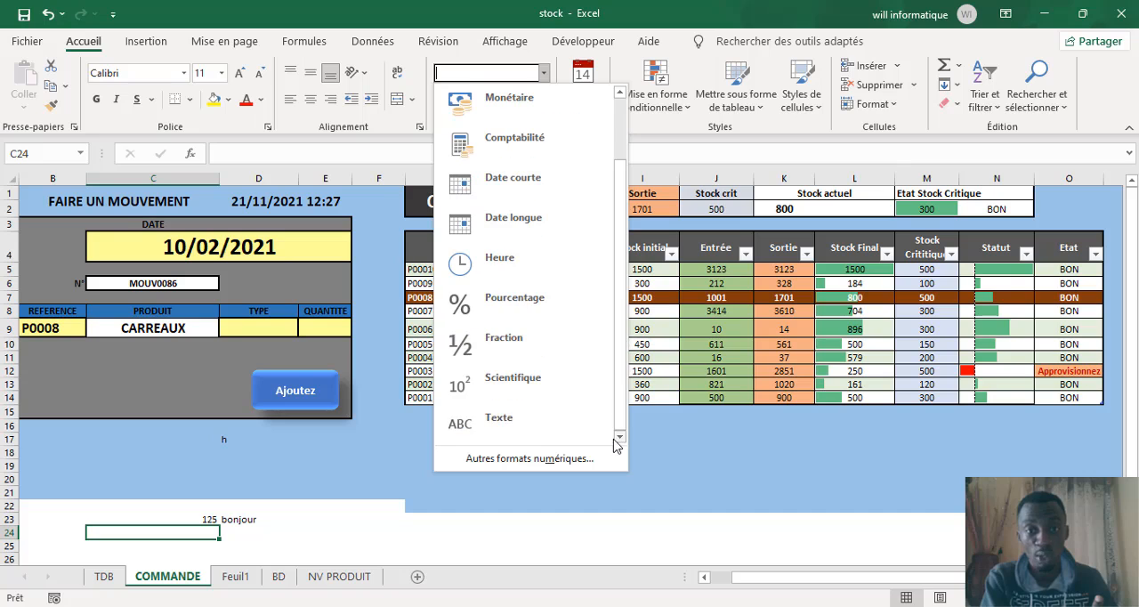
pyautogui.click(280, 535)
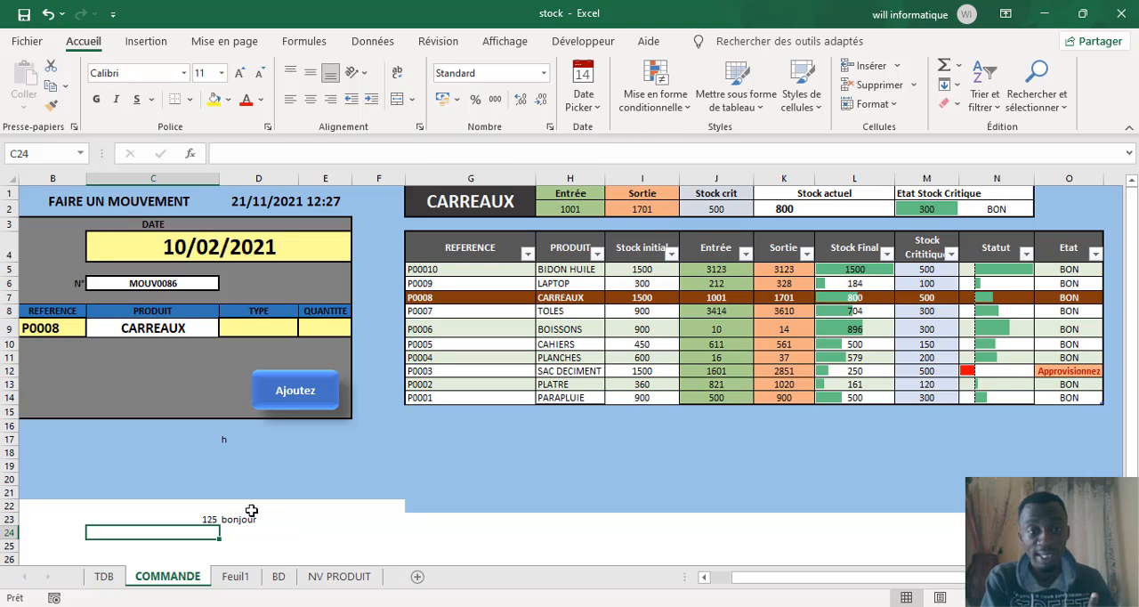
pyautogui.click(264, 514)
pyautogui.click(361, 528)
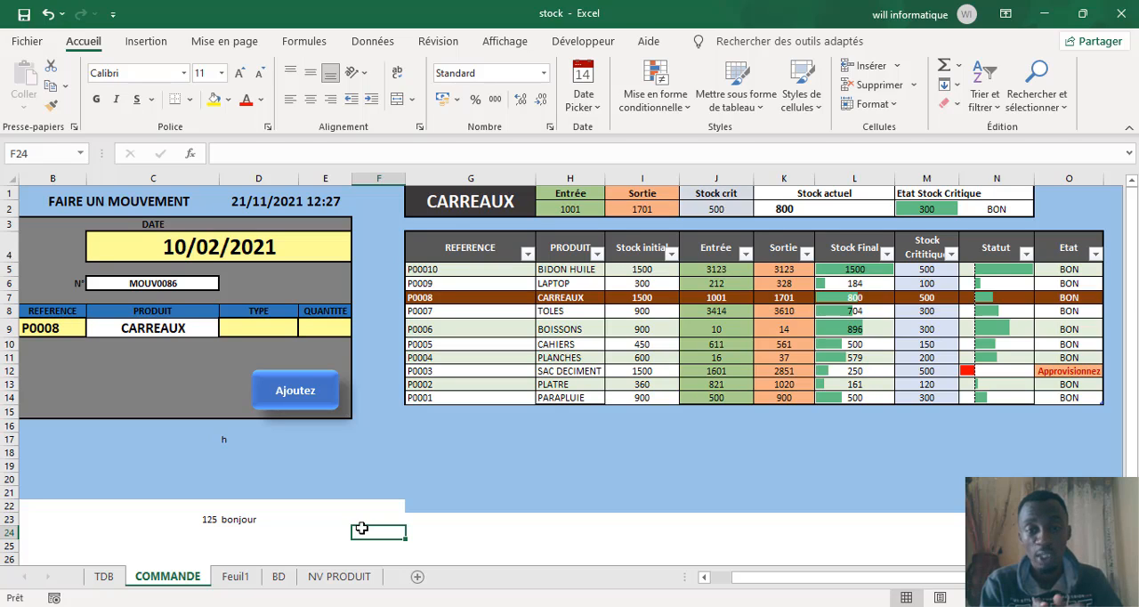
pyautogui.click(253, 518)
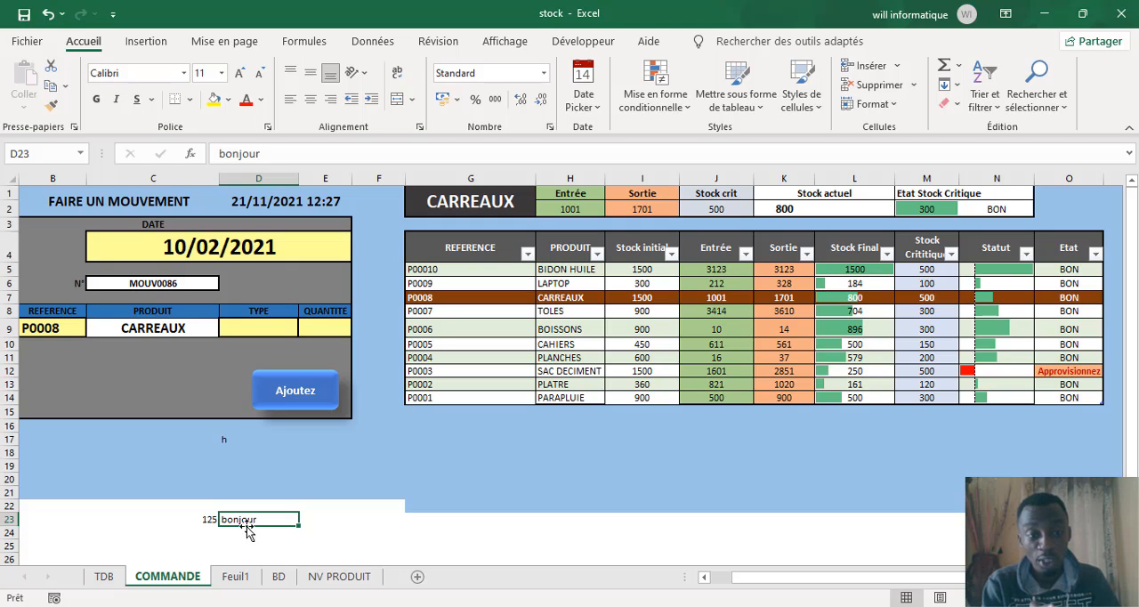
pyautogui.click(176, 526)
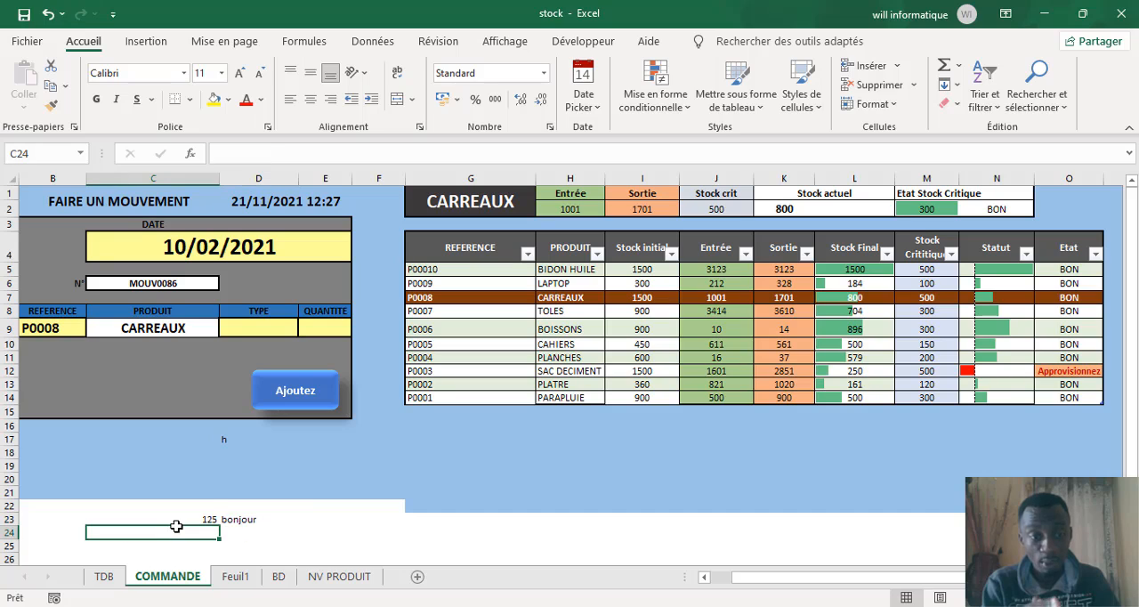
pyautogui.click(235, 519)
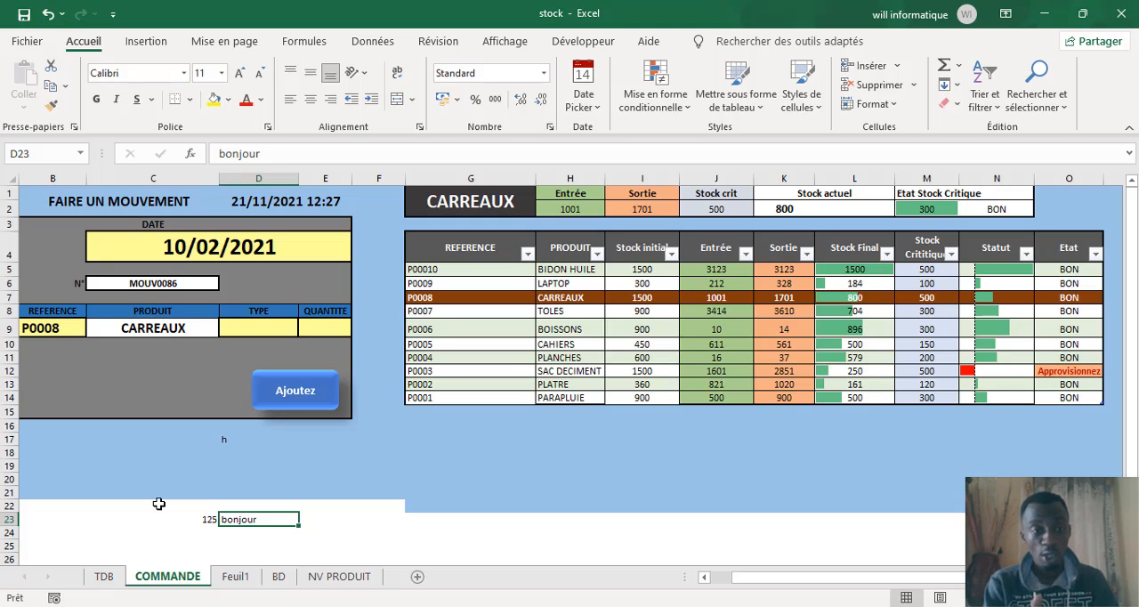
# Step: Enter 125 in cell C24, directly below the first number
pyautogui.click(125, 526)
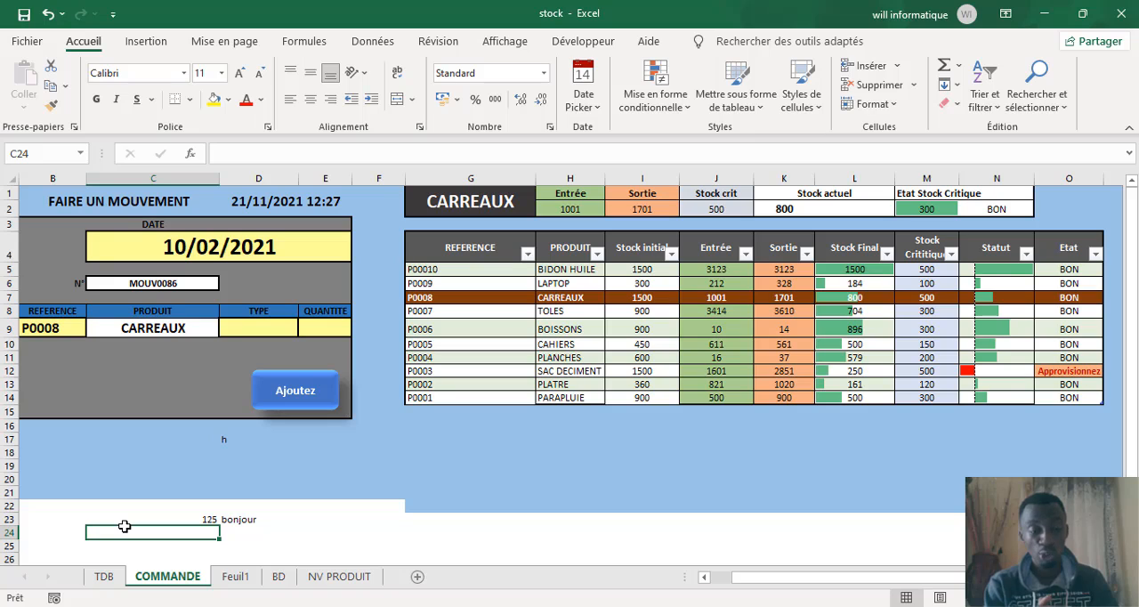
pyautogui.write('125')
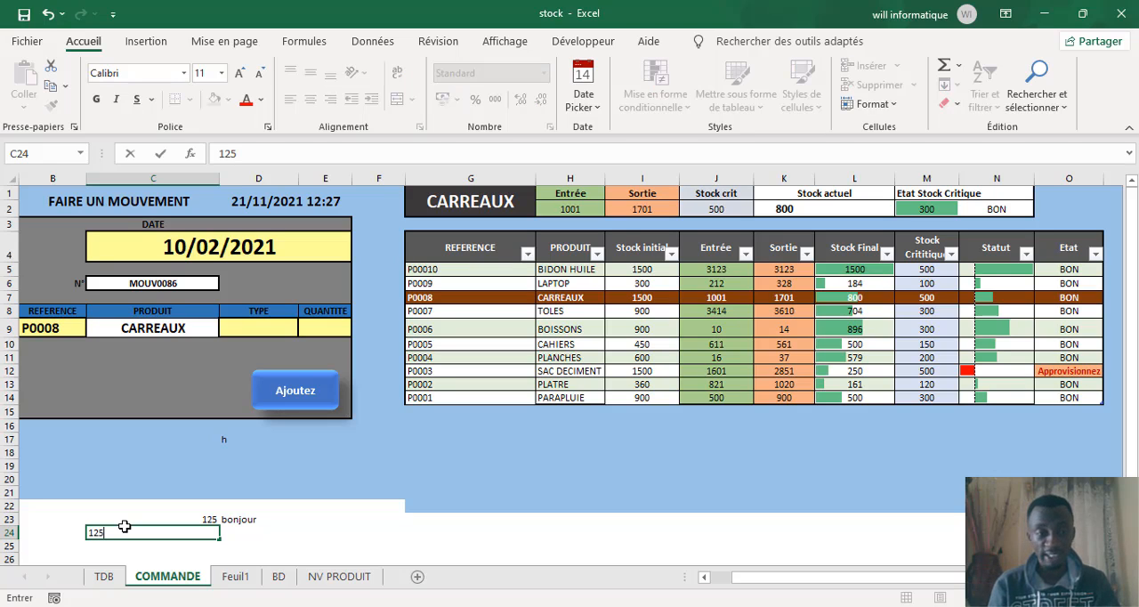
pyautogui.click(110, 506)
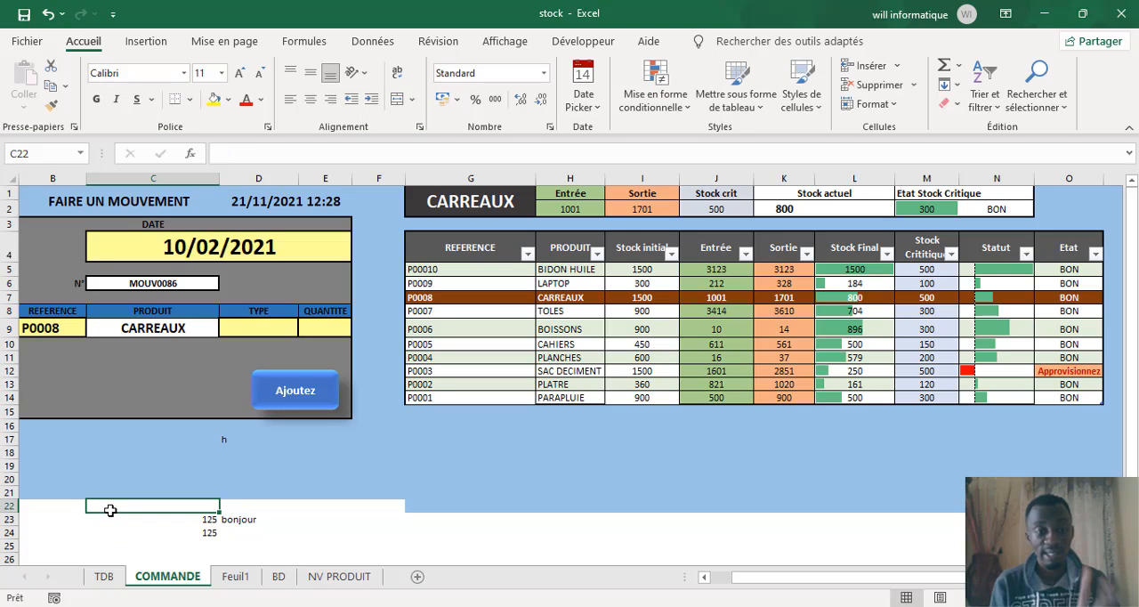
pyautogui.click(203, 534)
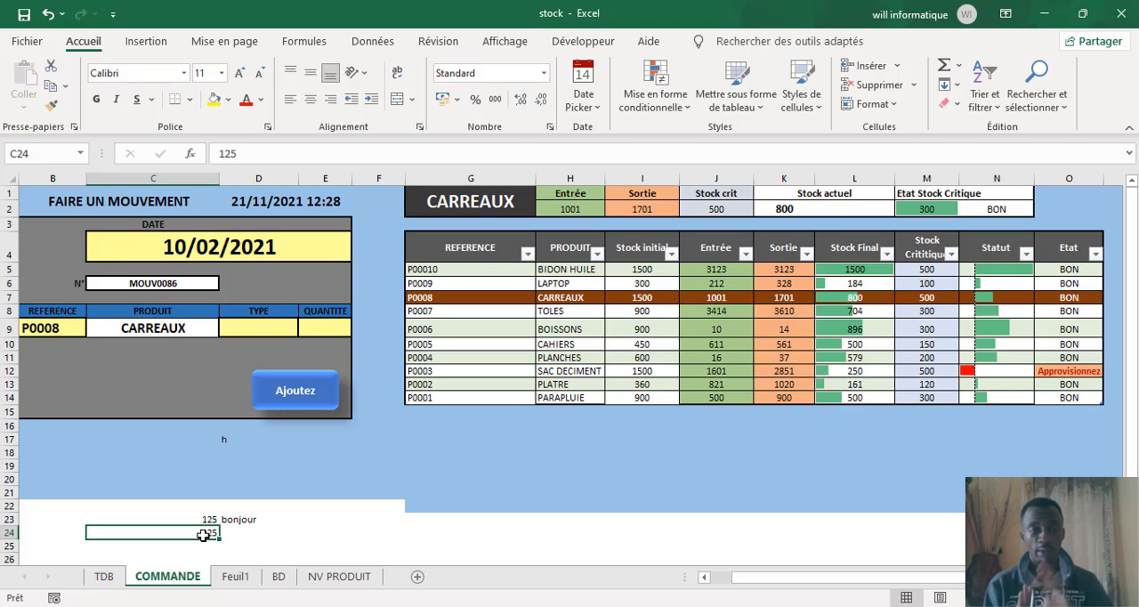
pyautogui.click(221, 516)
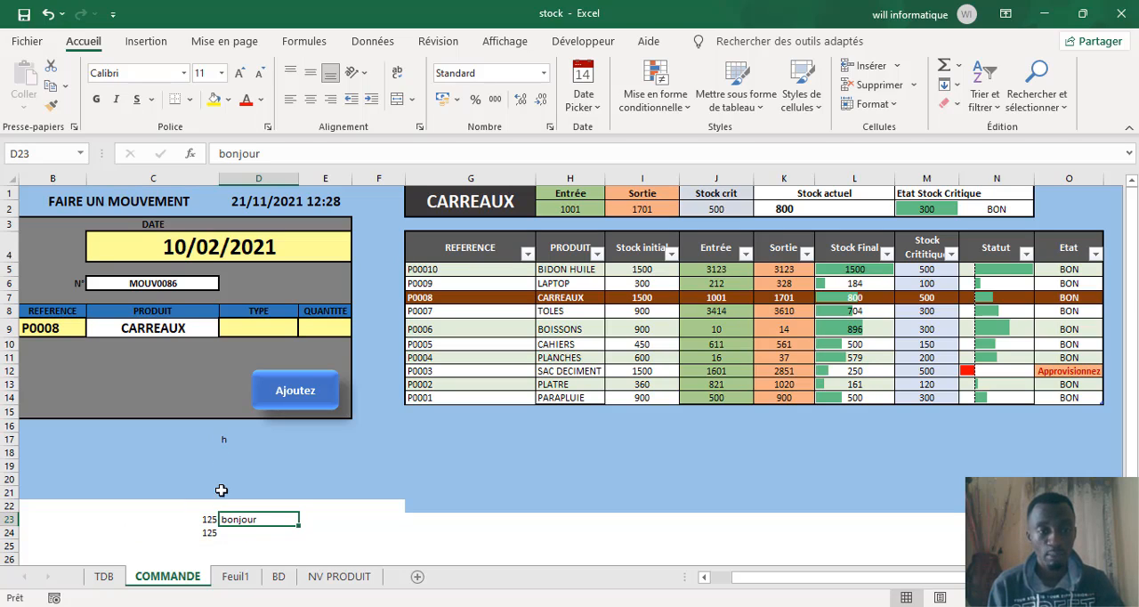
pyautogui.click(223, 439)
pyautogui.write('h')
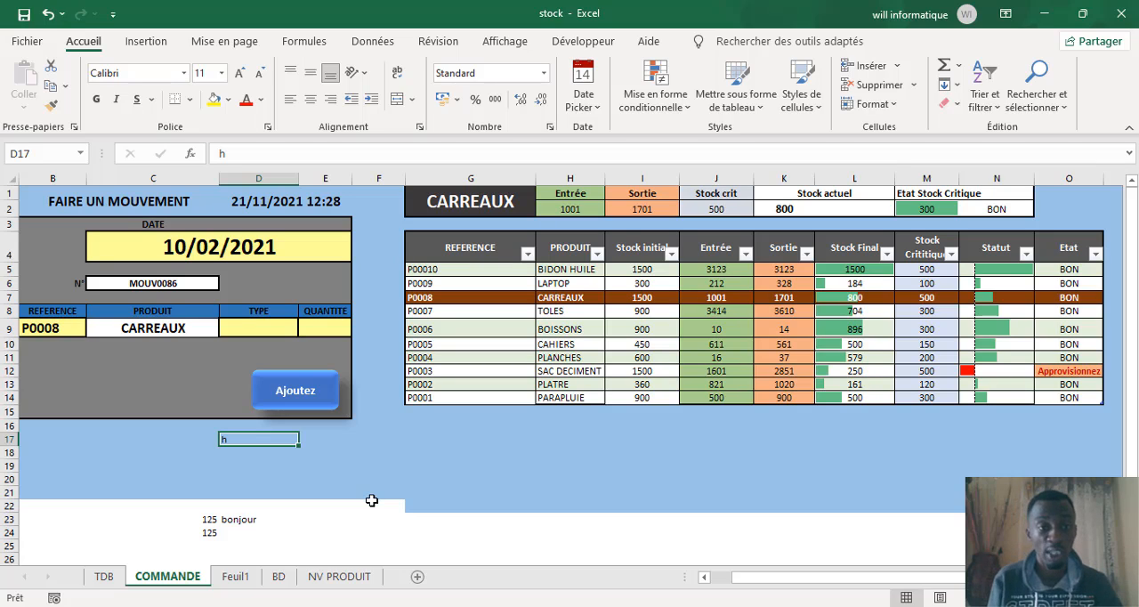
pyautogui.click(241, 321)
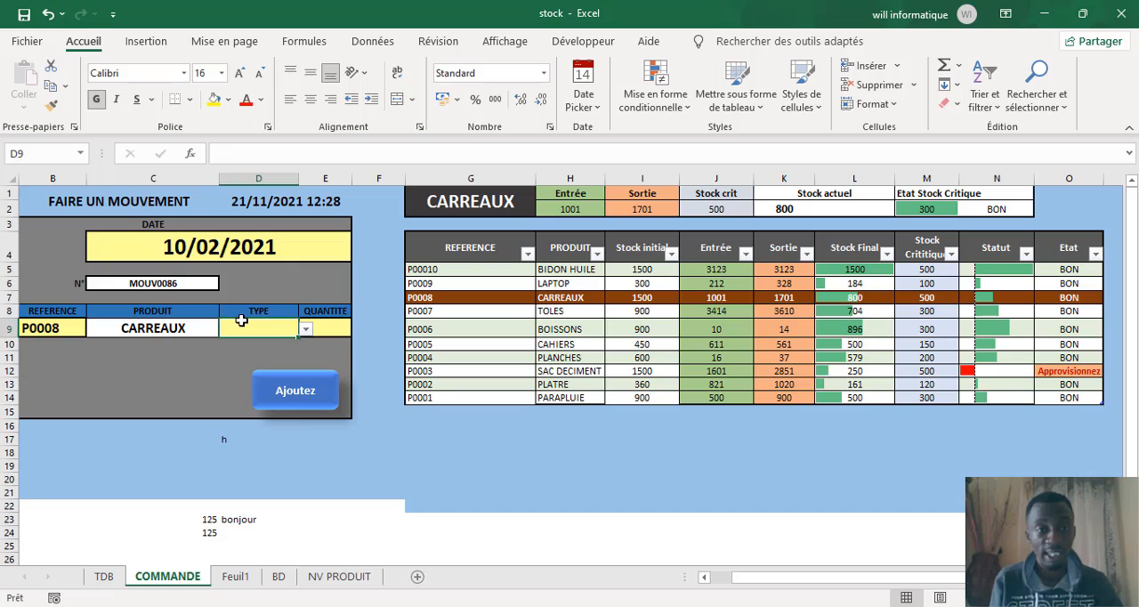
pyautogui.click(35, 335)
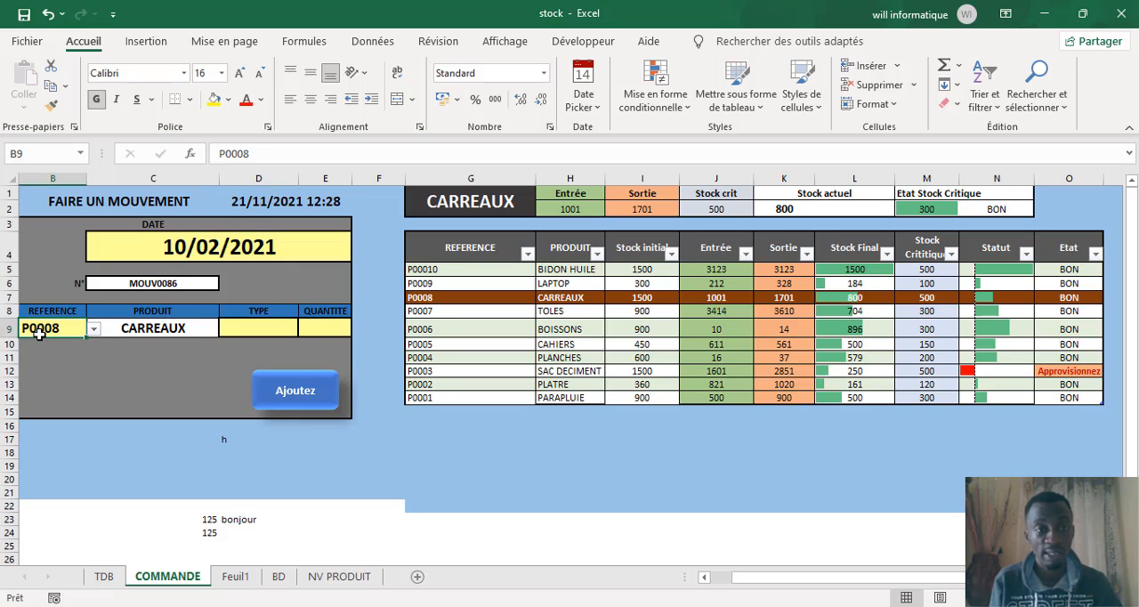
# Step: Pick 25/02/2021 as the movement date from the calendar, and replace it with 23/02/2021
pyautogui.click(236, 248)
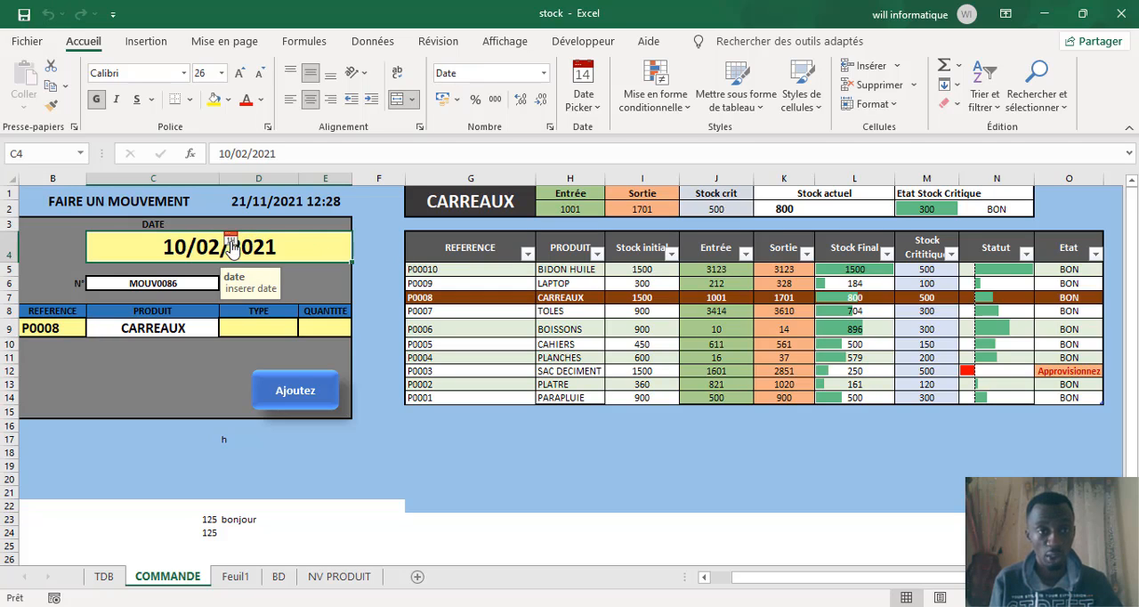
pyautogui.click(233, 240)
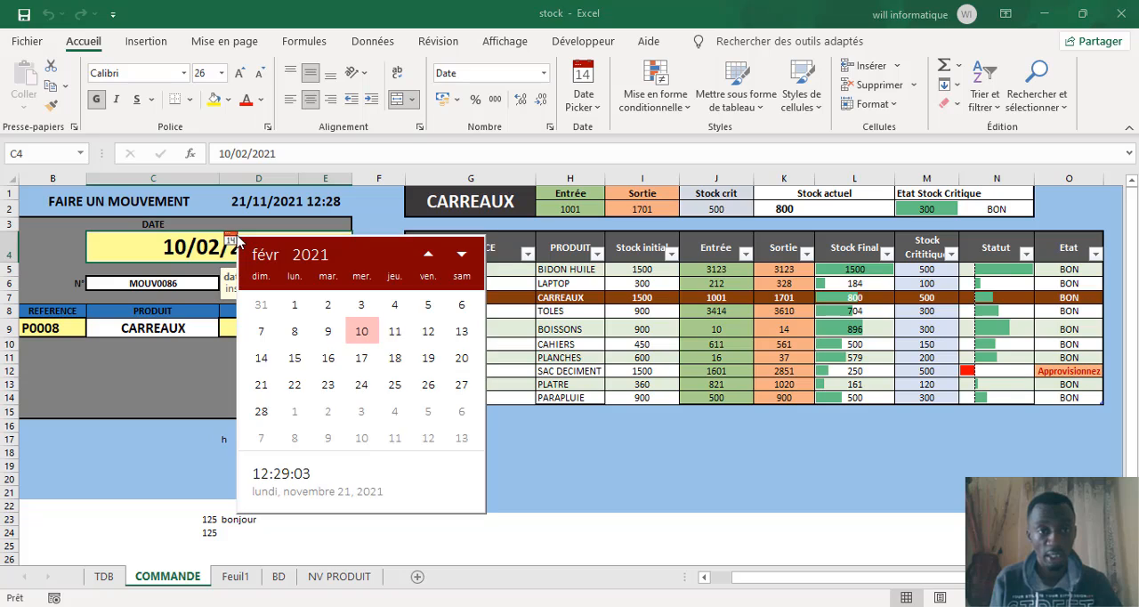
pyautogui.click(388, 391)
pyautogui.click(230, 238)
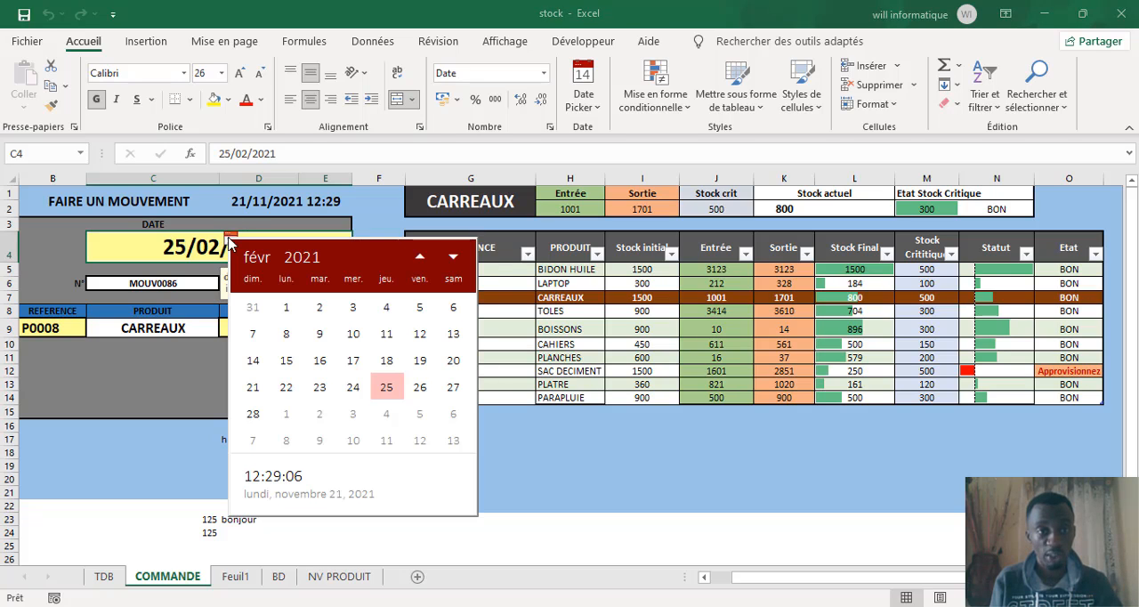
pyautogui.click(319, 387)
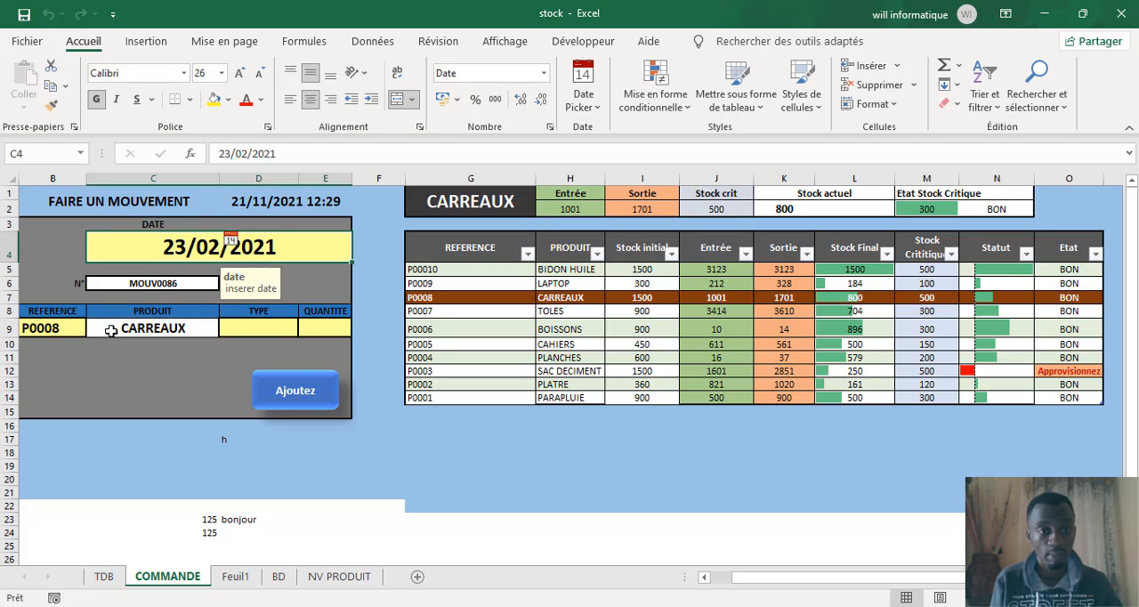
# Step: Choose P0006 as the product reference in the movement form
pyautogui.click(44, 327)
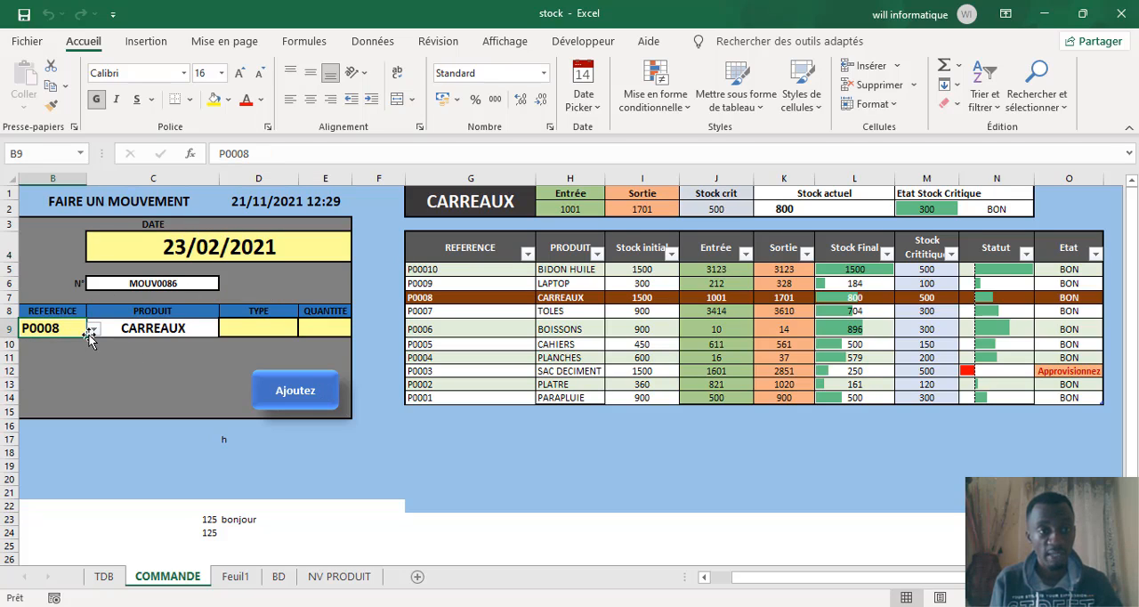
pyautogui.click(94, 328)
pyautogui.moveTo(93, 374); pyautogui.dragTo(94, 363)
pyautogui.click(61, 345)
# Step: Choose P0004 as the product reference and Sortie as the movement type in the movement form
pyautogui.click(93, 328)
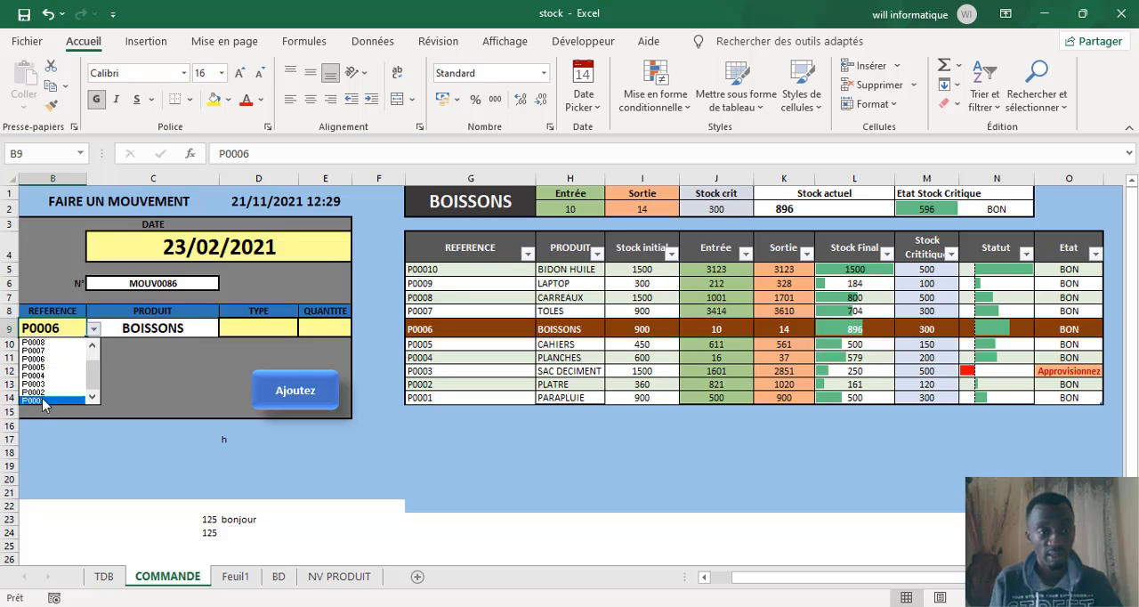
pyautogui.click(47, 378)
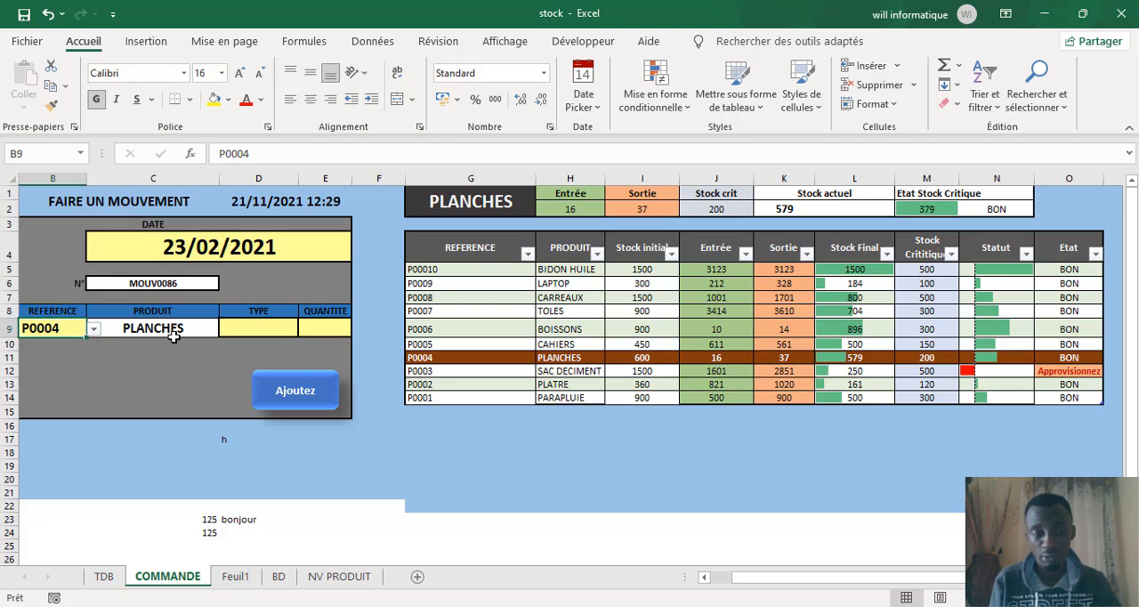
pyautogui.click(263, 327)
pyautogui.click(305, 329)
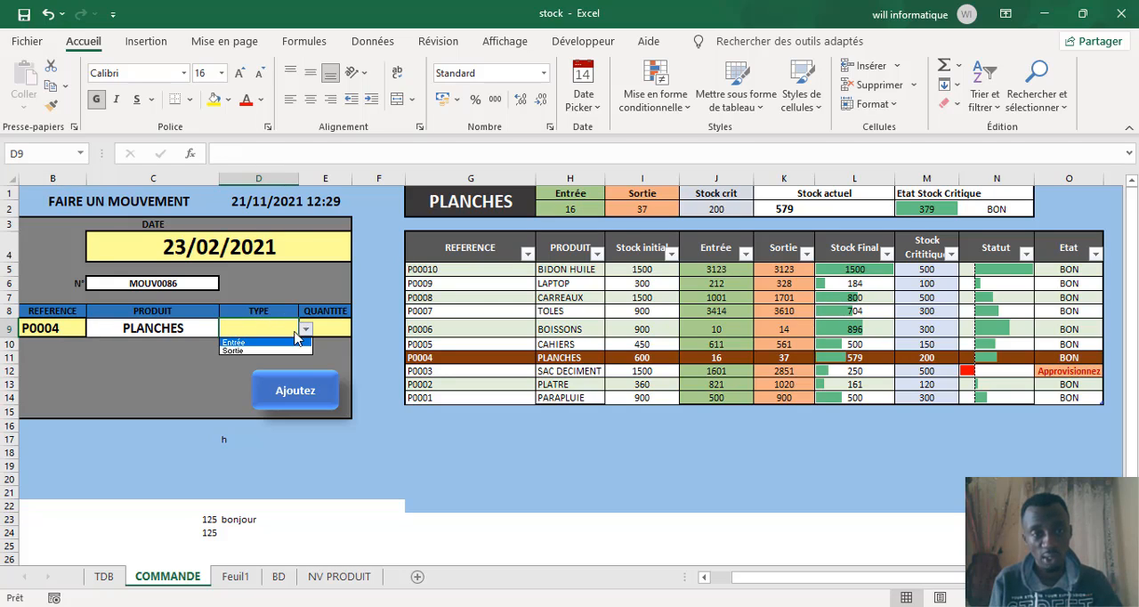
pyautogui.click(278, 351)
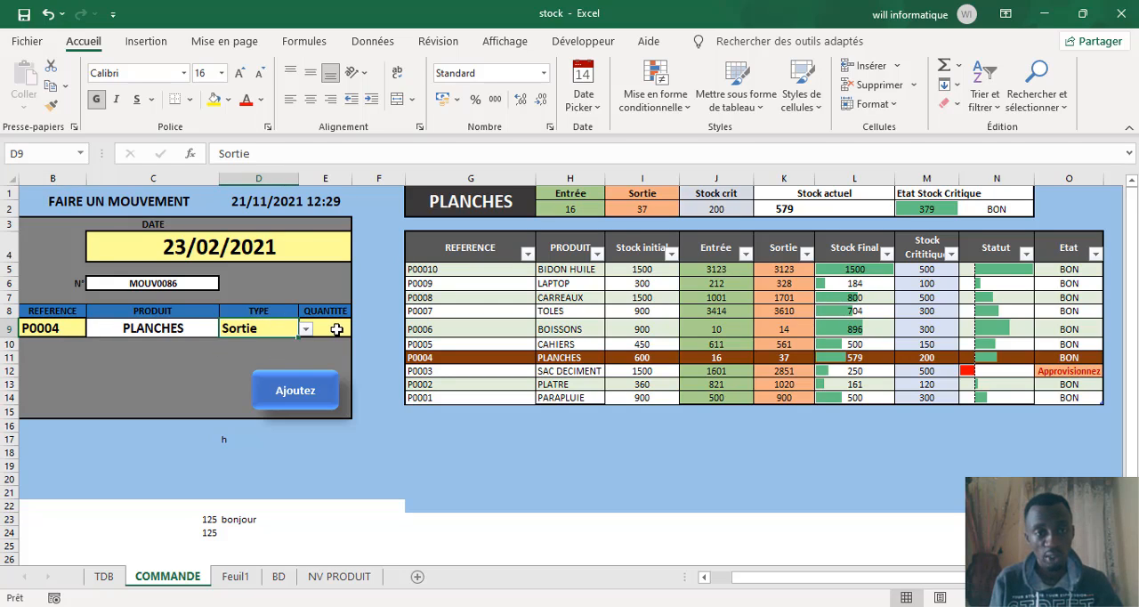
# Step: Enter 125 as the movement quantity
pyautogui.click(337, 327)
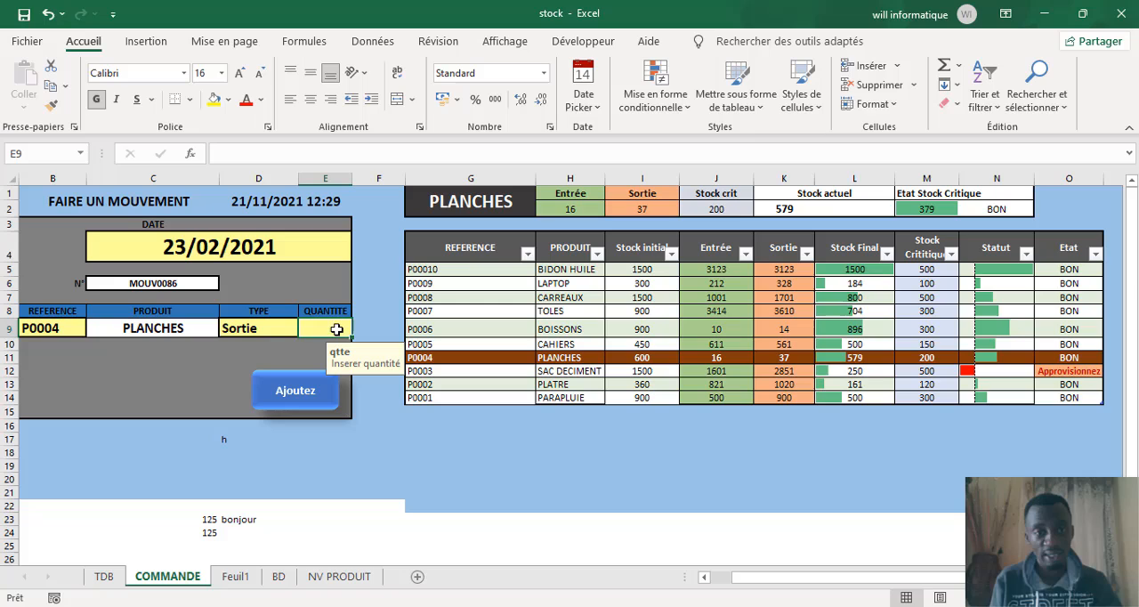
pyautogui.write('125')
pyautogui.click(190, 374)
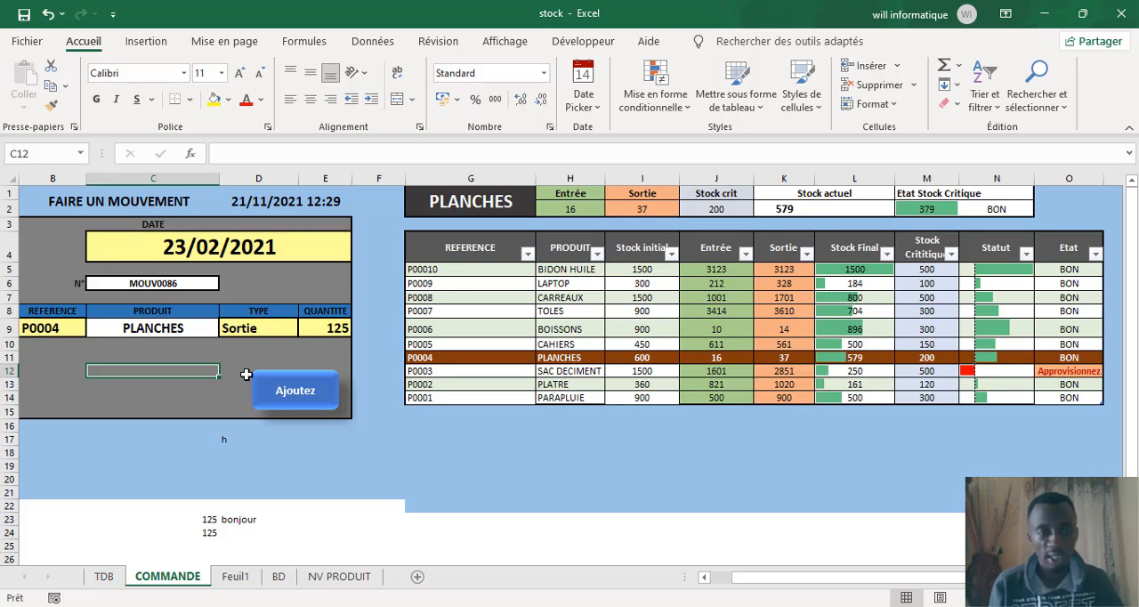
# Step: Test the date cell's input restriction by trying to enter the text jfng, and cancel the entry
pyautogui.click(229, 258)
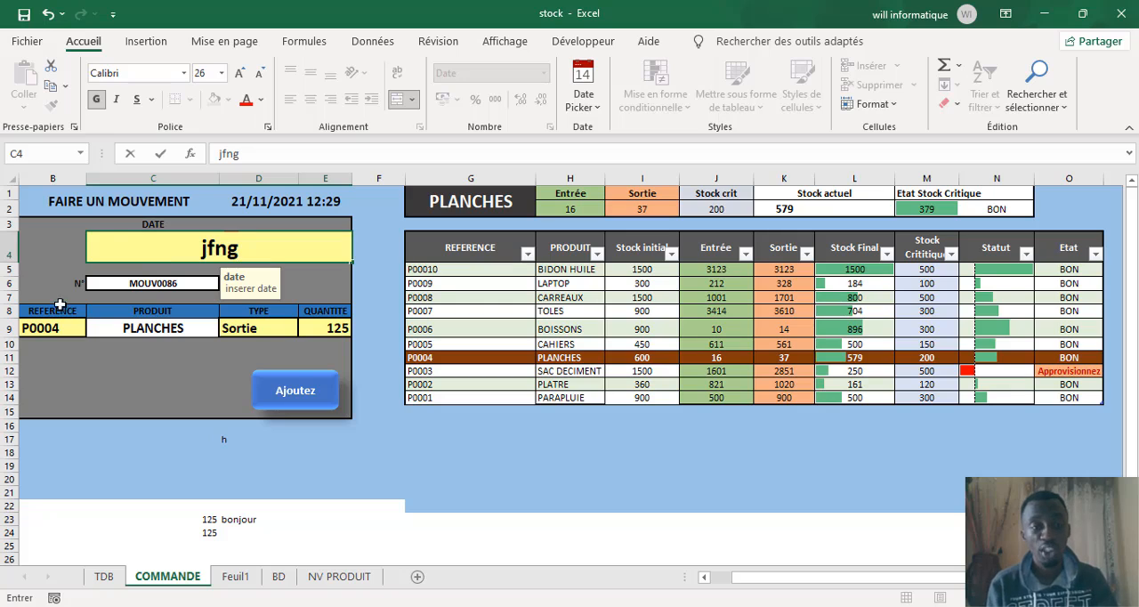
pyautogui.click(104, 414)
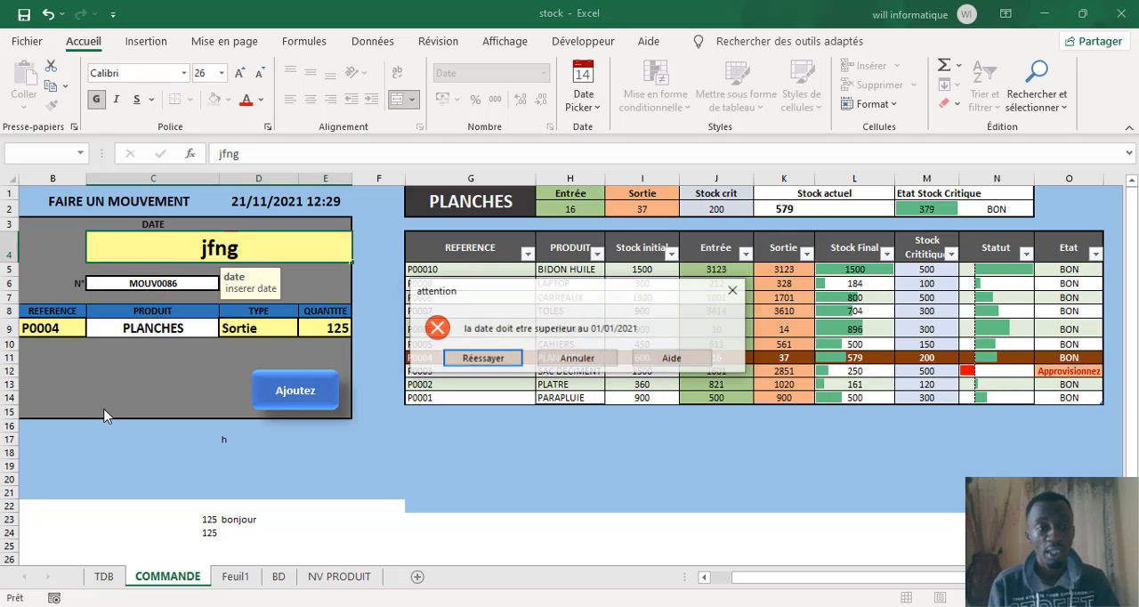
pyautogui.click(573, 358)
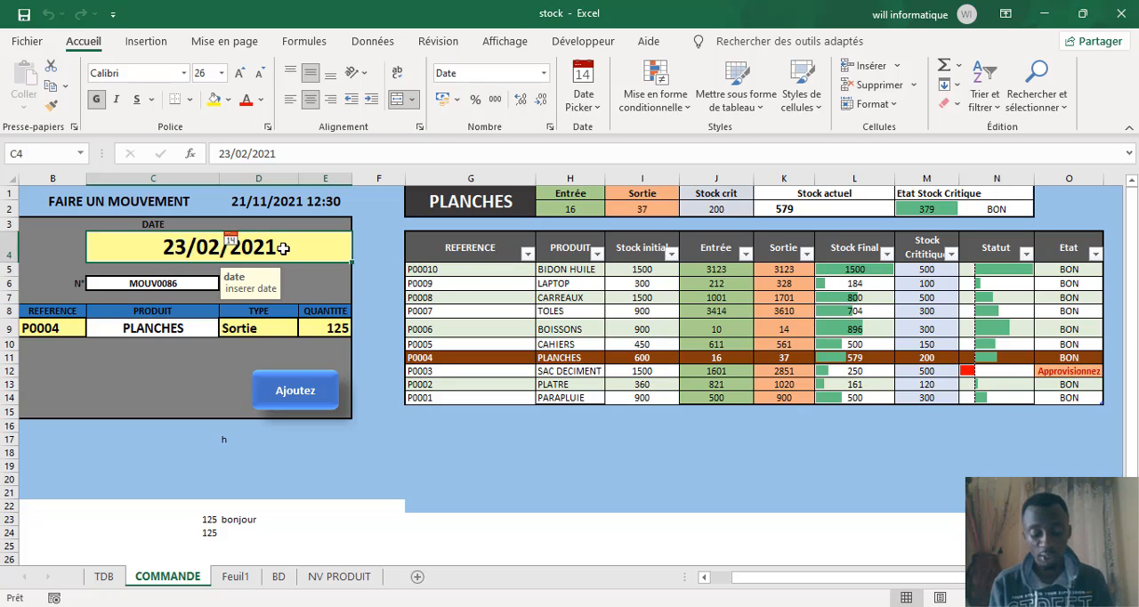
# Step: Try to enter fjgkfgjl as the movement date, retry it once, and cancel the entry
pyautogui.write('fjgkfgjl')
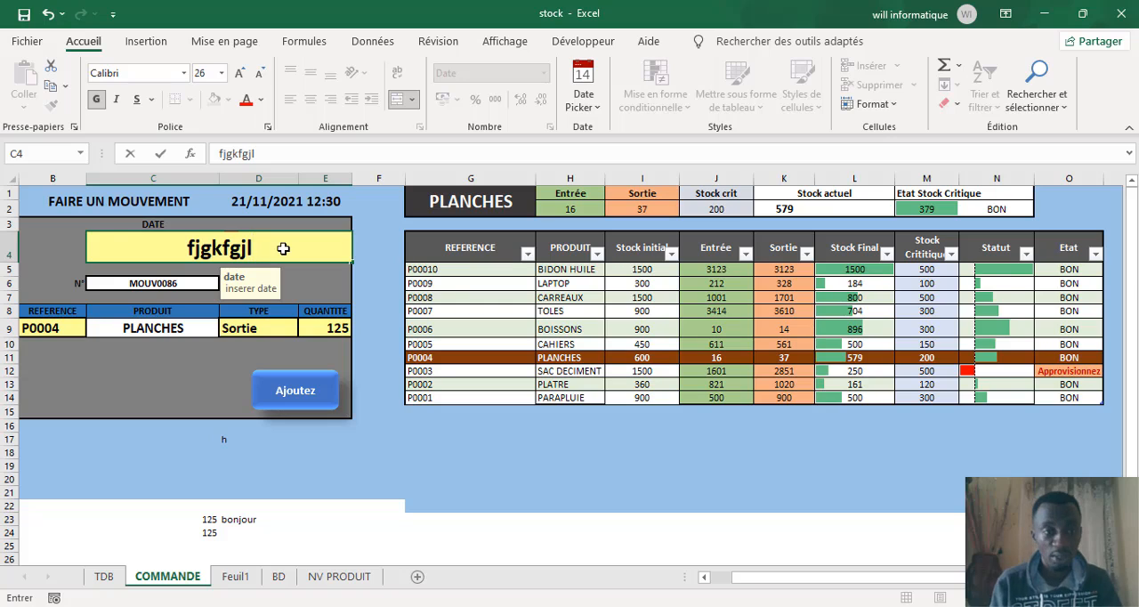
pyautogui.press('Return')
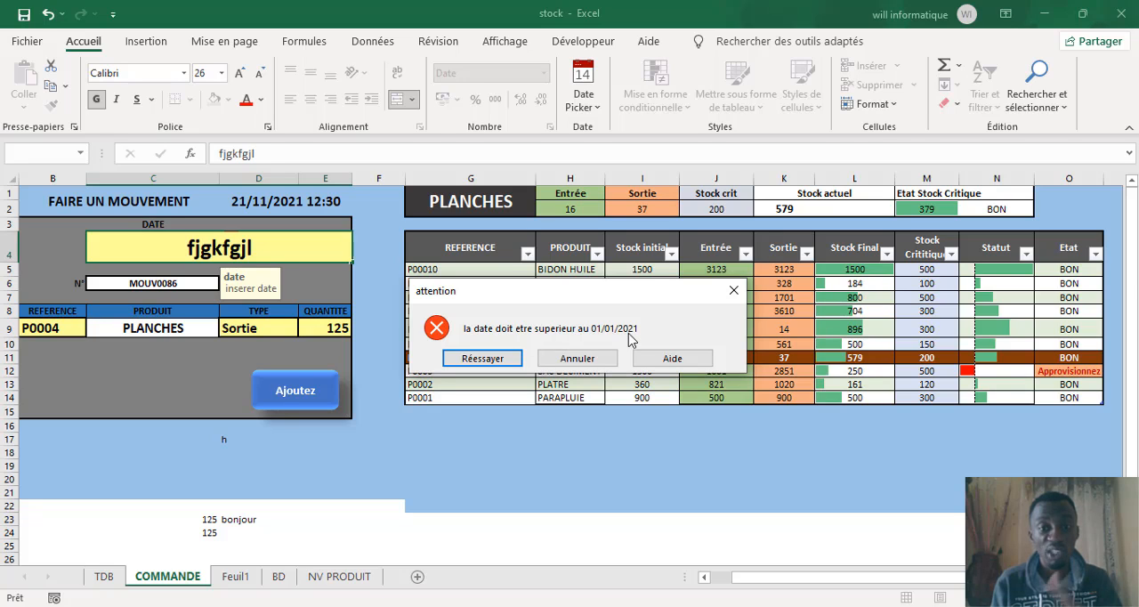
pyautogui.click(503, 358)
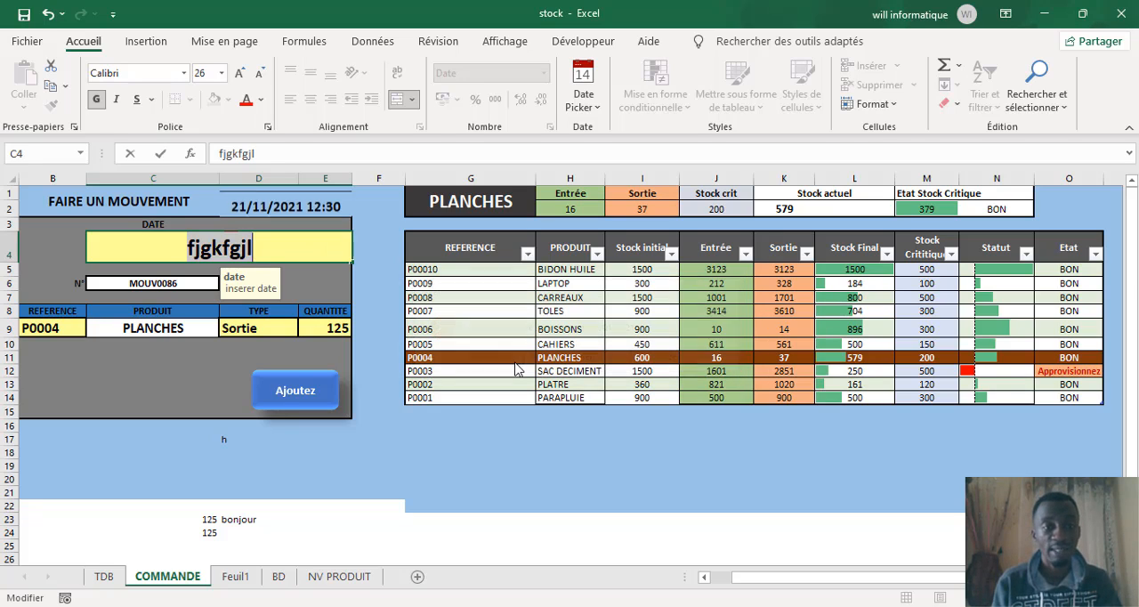
pyautogui.click(190, 356)
pyautogui.click(576, 358)
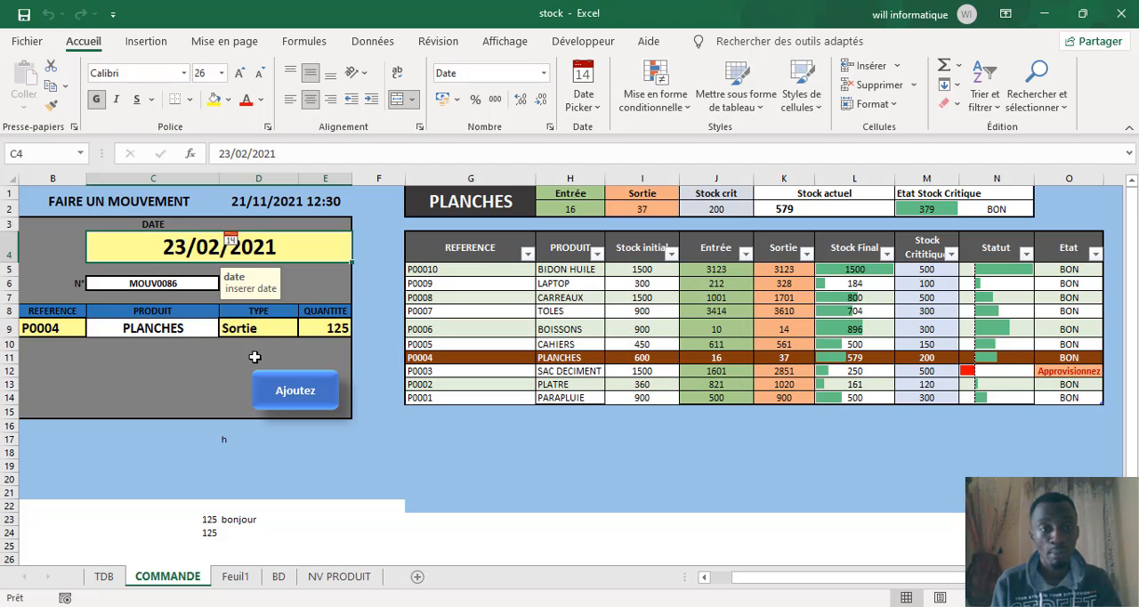
pyautogui.click(165, 387)
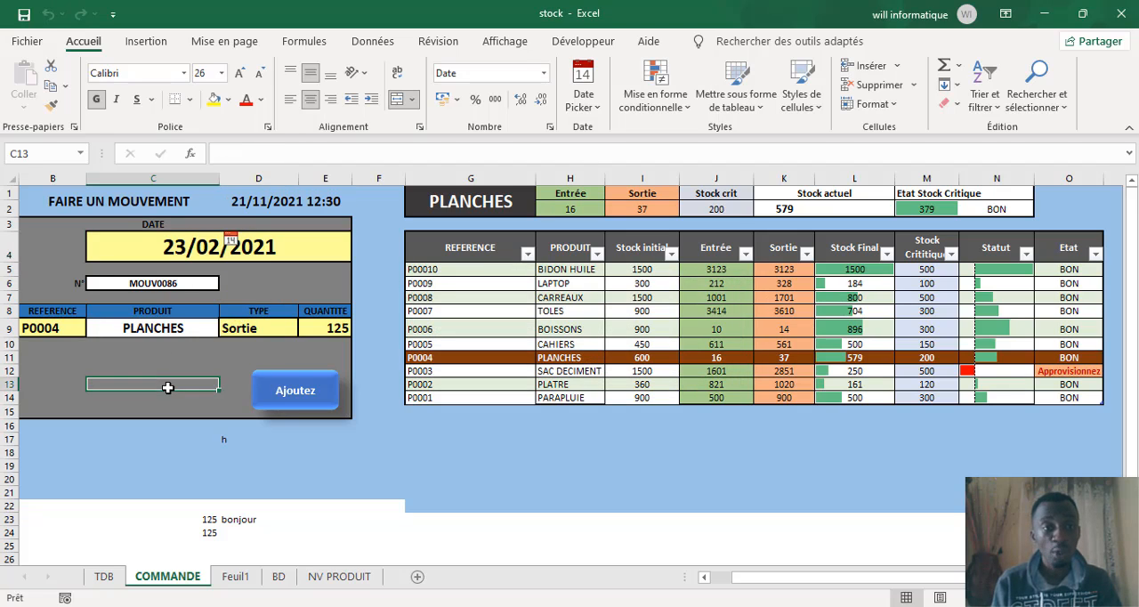
# Step: Look through the allowed product references in the movement form and close the list without choosing one
pyautogui.click(220, 254)
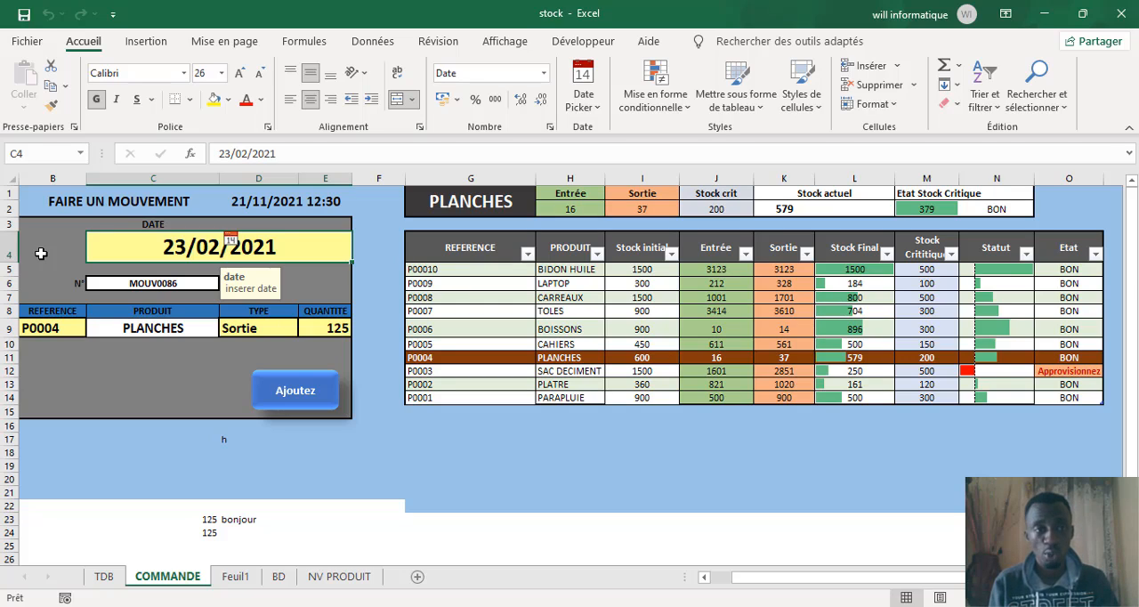
pyautogui.click(68, 331)
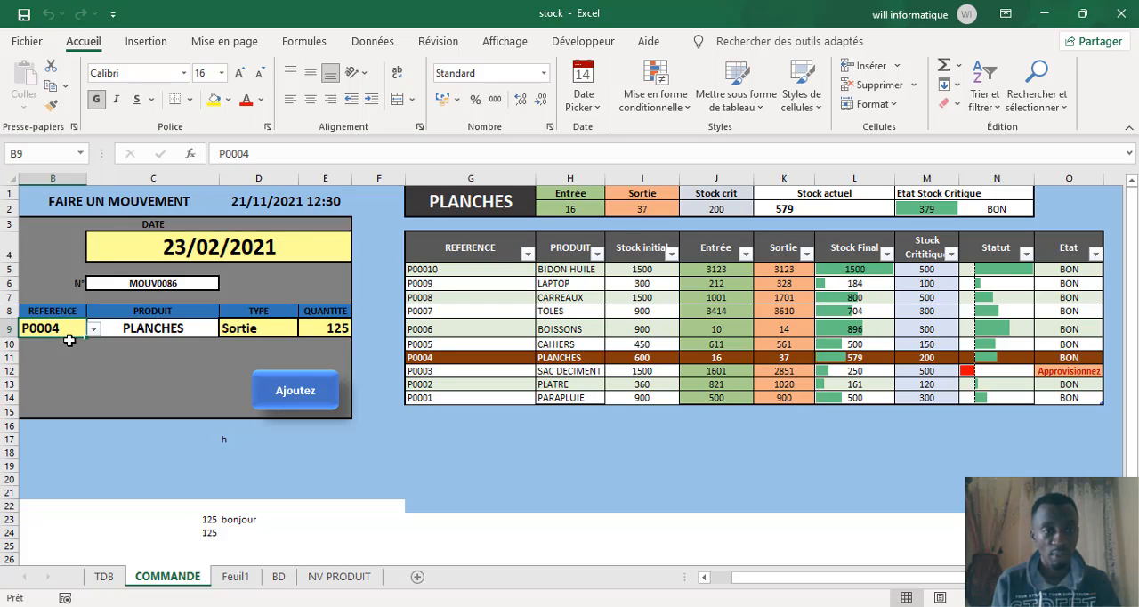
pyautogui.click(93, 329)
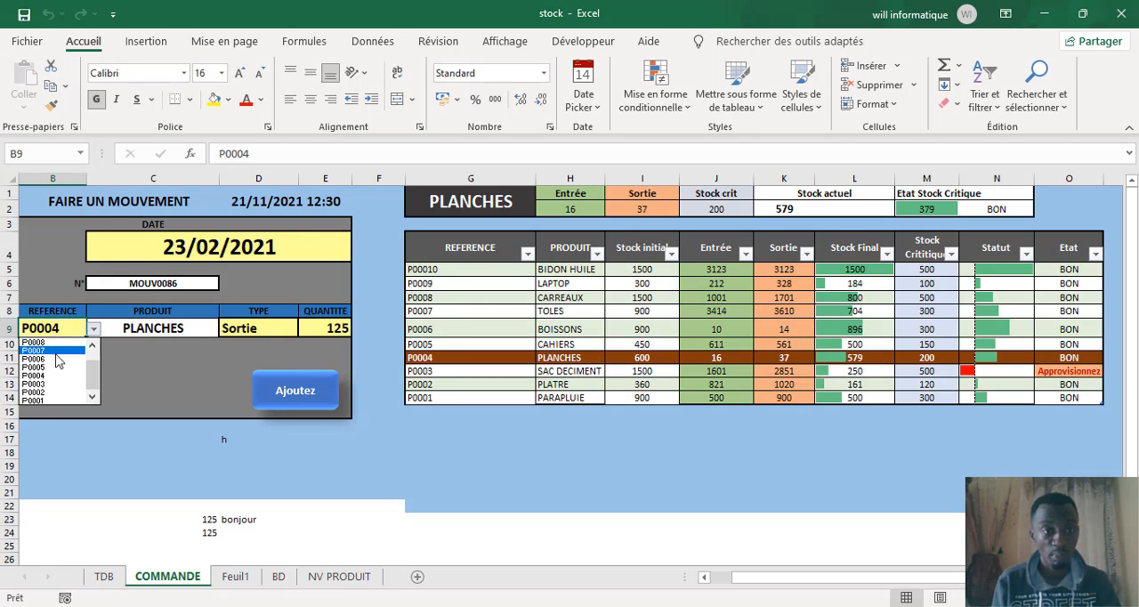
pyautogui.moveTo(93, 375); pyautogui.dragTo(93, 365)
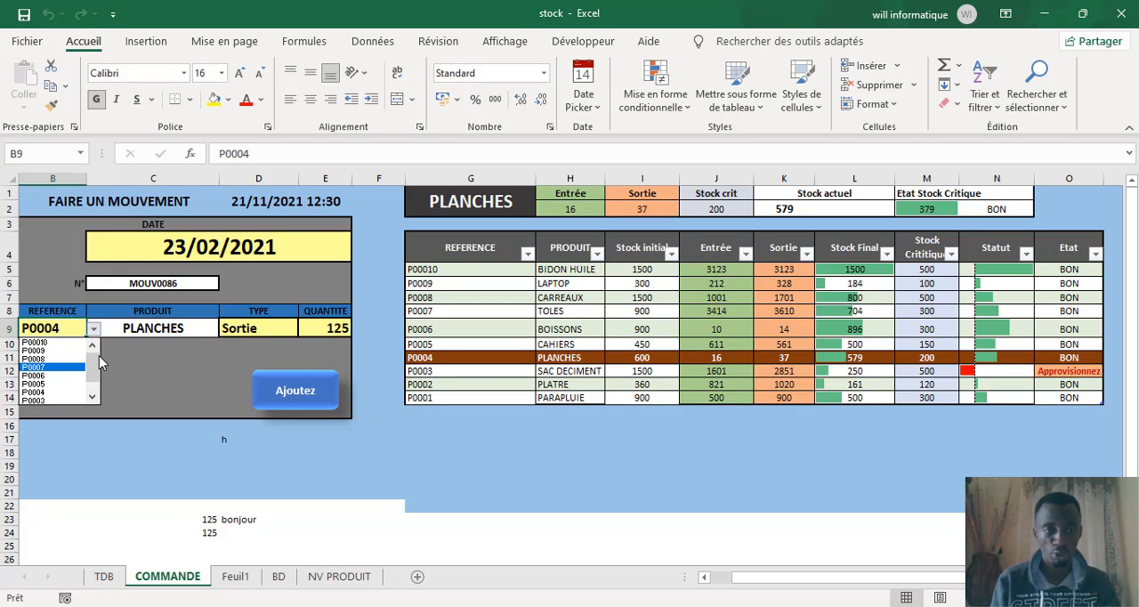
pyautogui.click(134, 365)
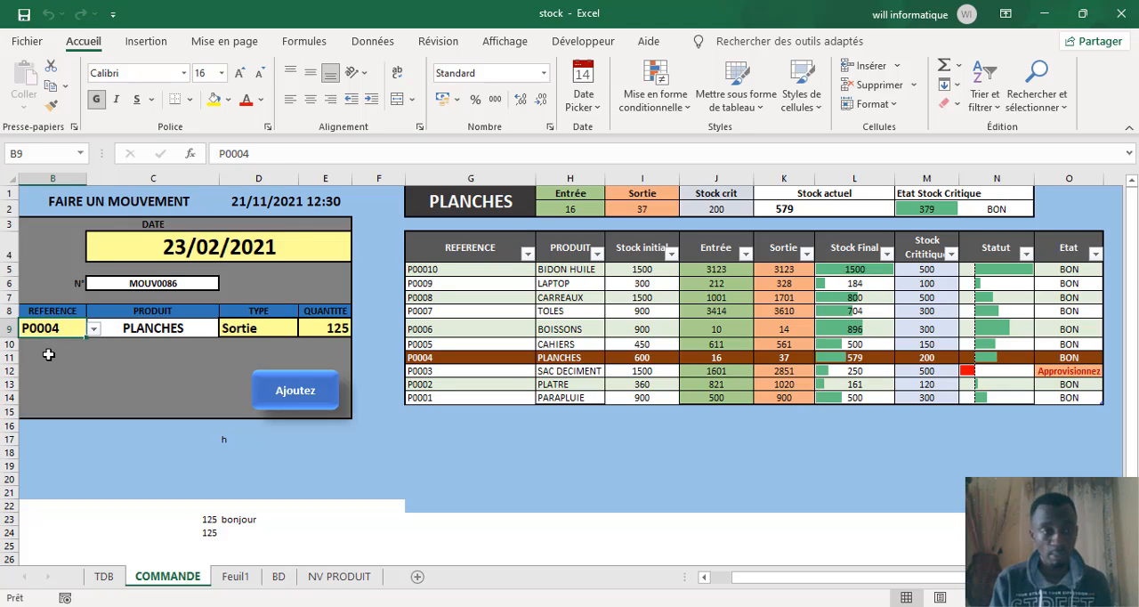
# Step: Try to enter sfsfgl,ffn,fnl, as the product reference, and cancel the entry
pyautogui.write('sfsfgl,ffn,fnl,')
pyautogui.click(141, 353)
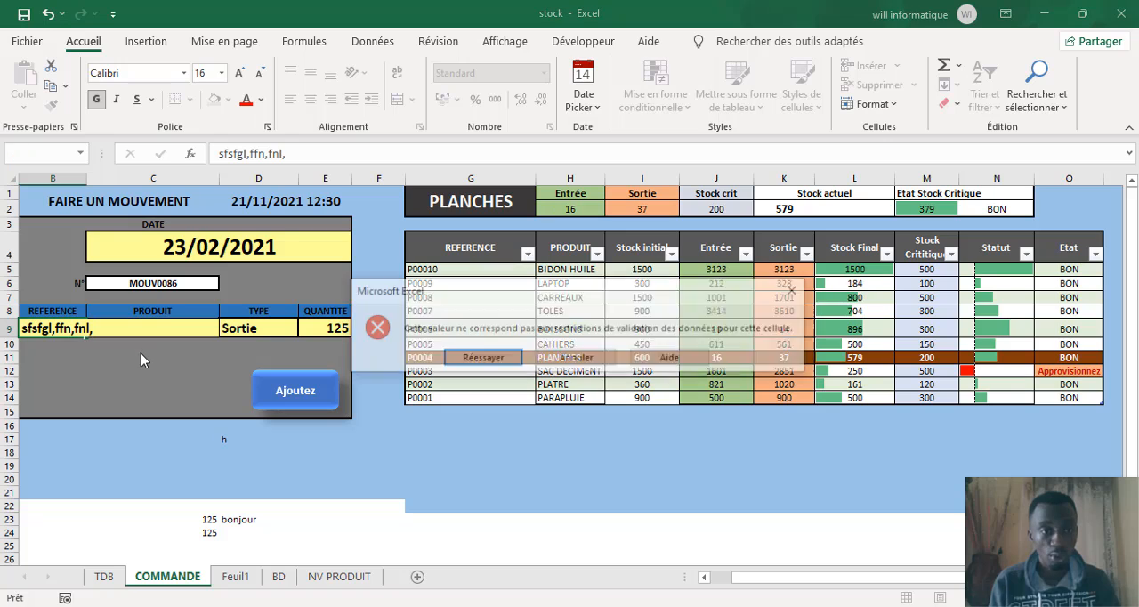
pyautogui.click(574, 359)
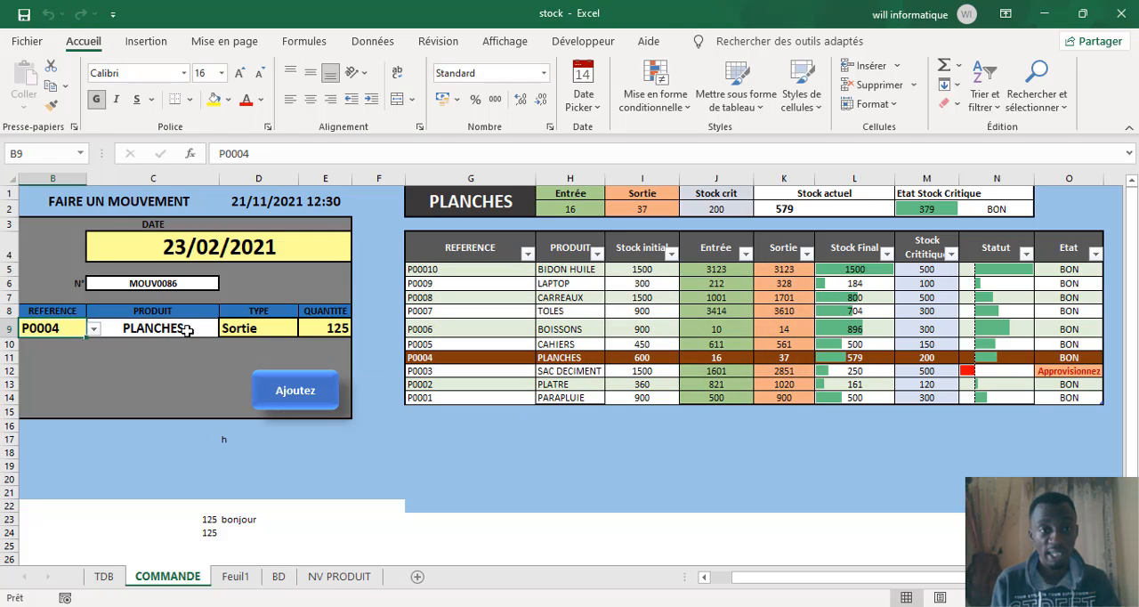
# Step: Check the allowed movement types, try to enter fbhn,gl as the type instead, and cancel the entry
pyautogui.click(249, 330)
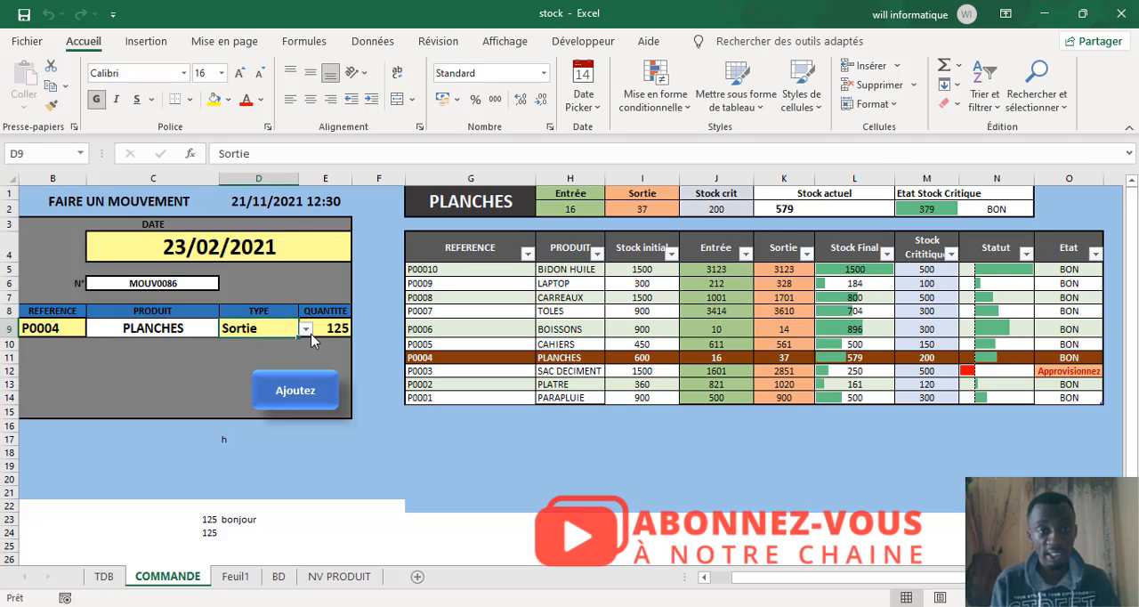
pyautogui.click(307, 329)
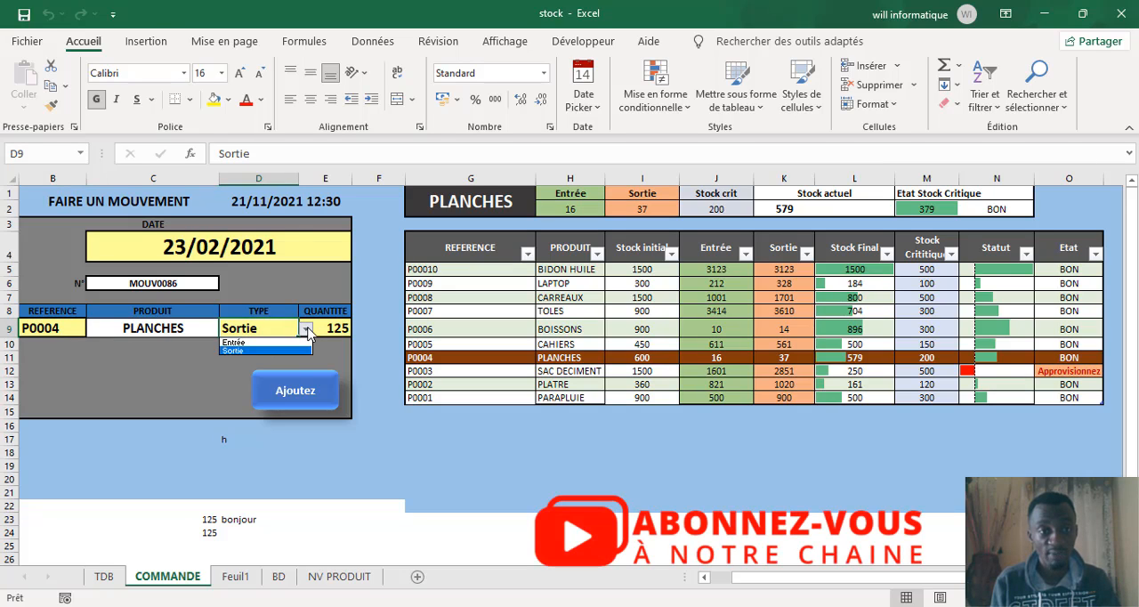
pyautogui.click(308, 331)
pyautogui.write('fbhn,gl')
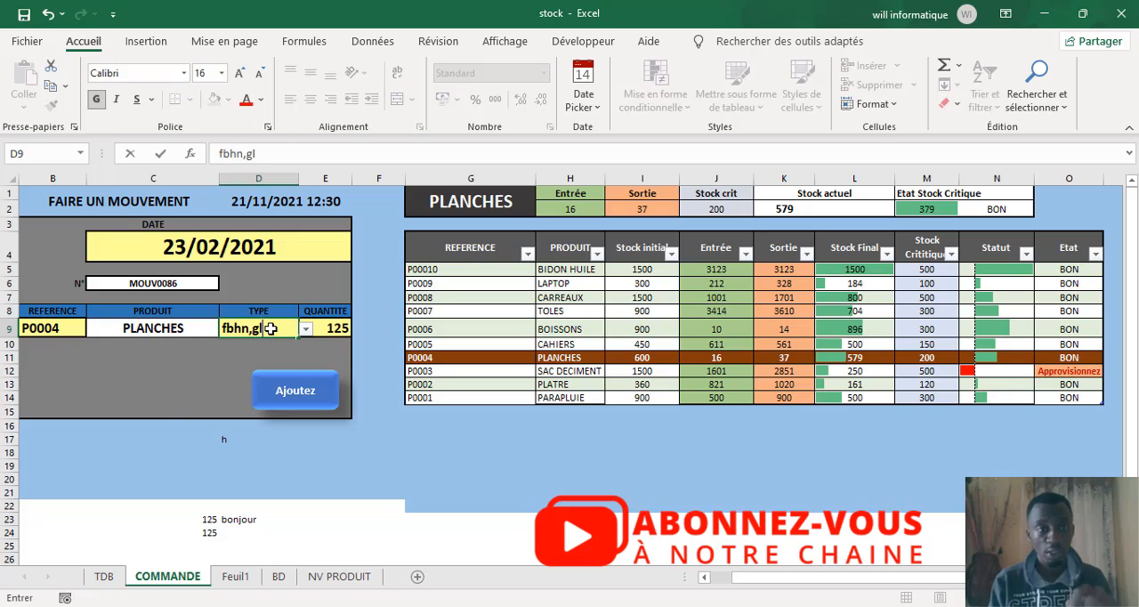
pyautogui.click(167, 409)
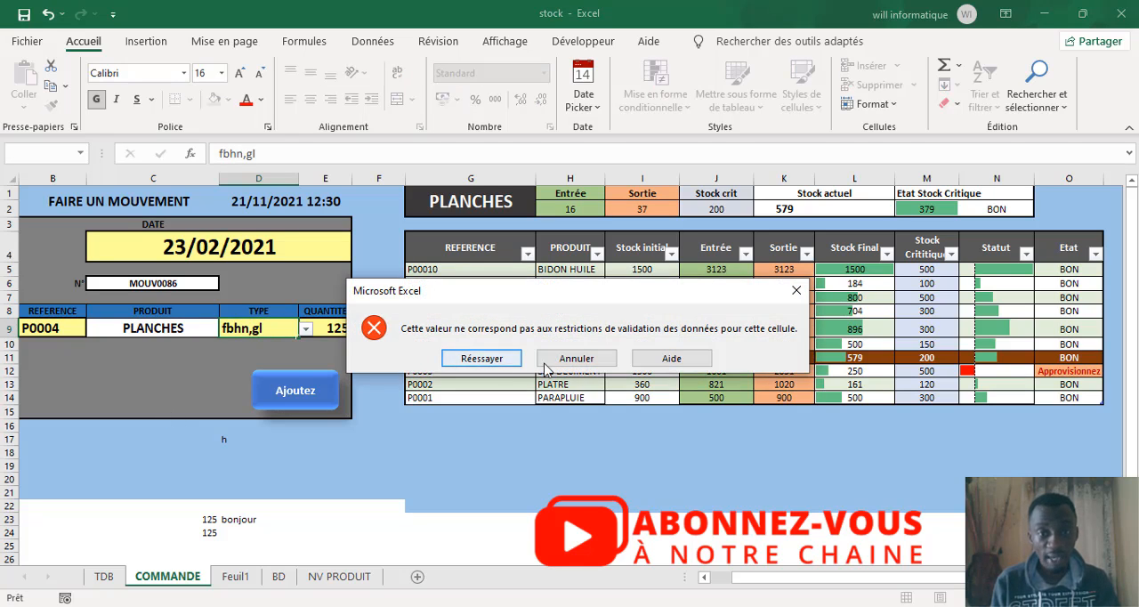
pyautogui.click(574, 358)
pyautogui.click(169, 383)
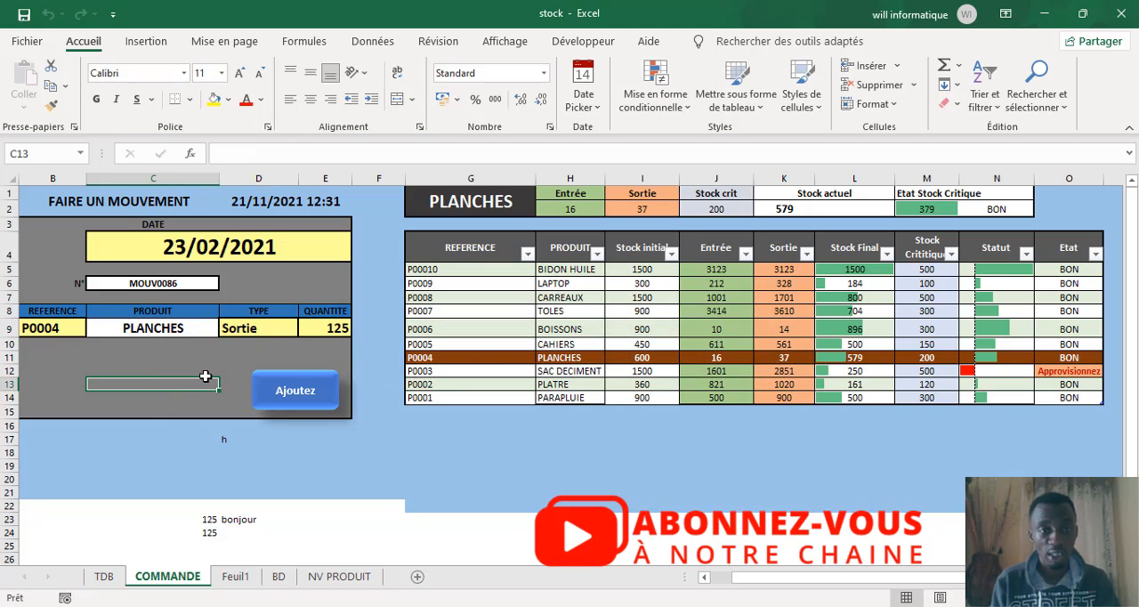
# Step: Try to enter the text fdf;gbdn;; as the movement quantity, and cancel the entry
pyautogui.click(324, 322)
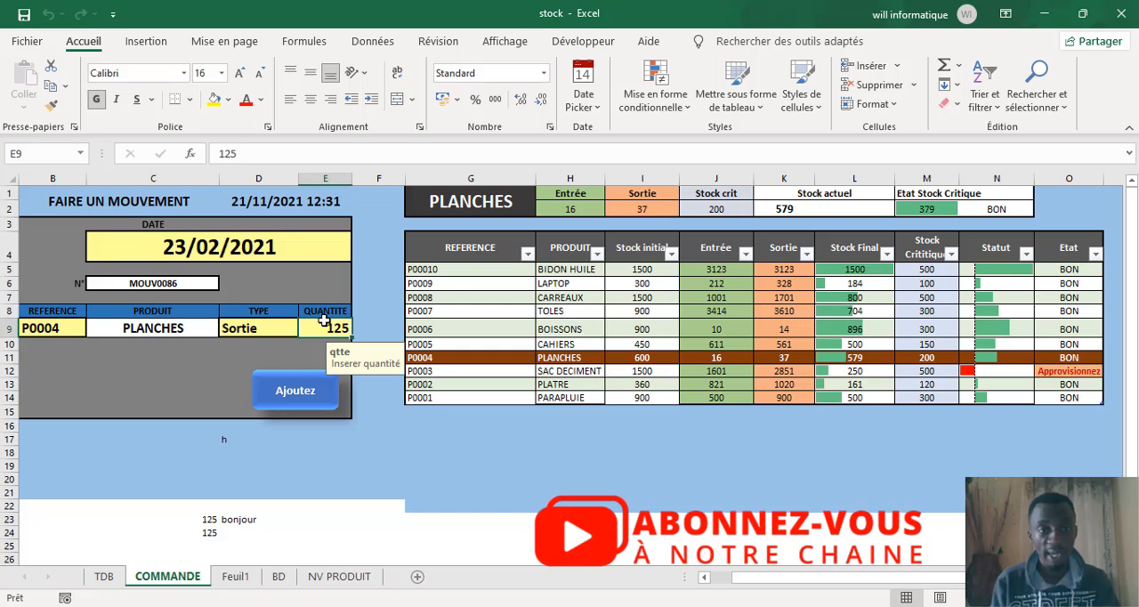
pyautogui.write('fdf;gbdn;;')
pyautogui.click(212, 389)
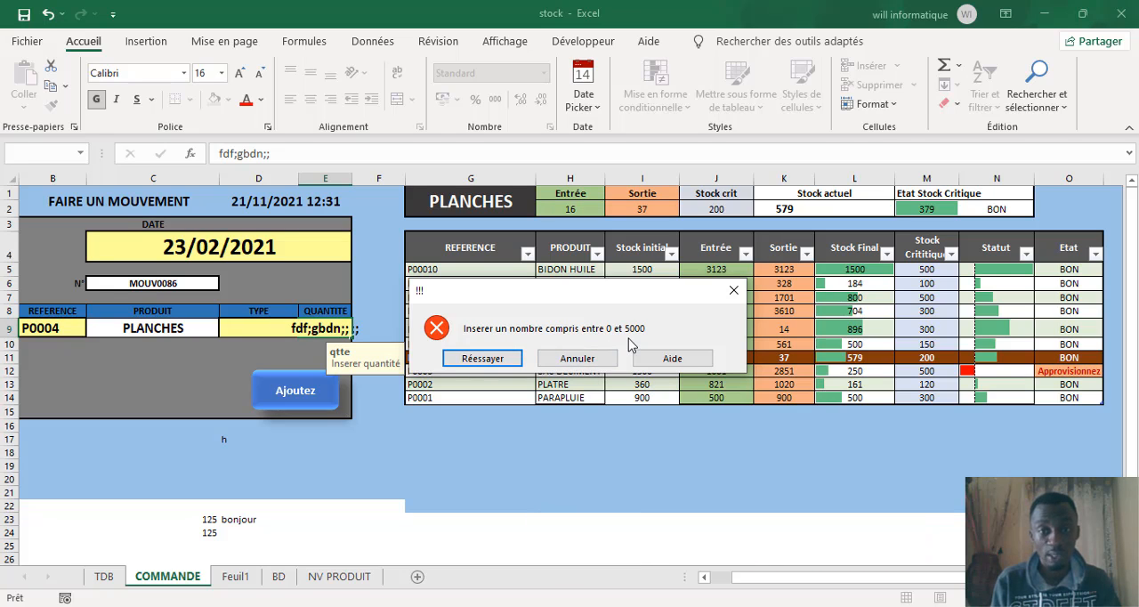
pyautogui.click(579, 359)
pyautogui.click(160, 376)
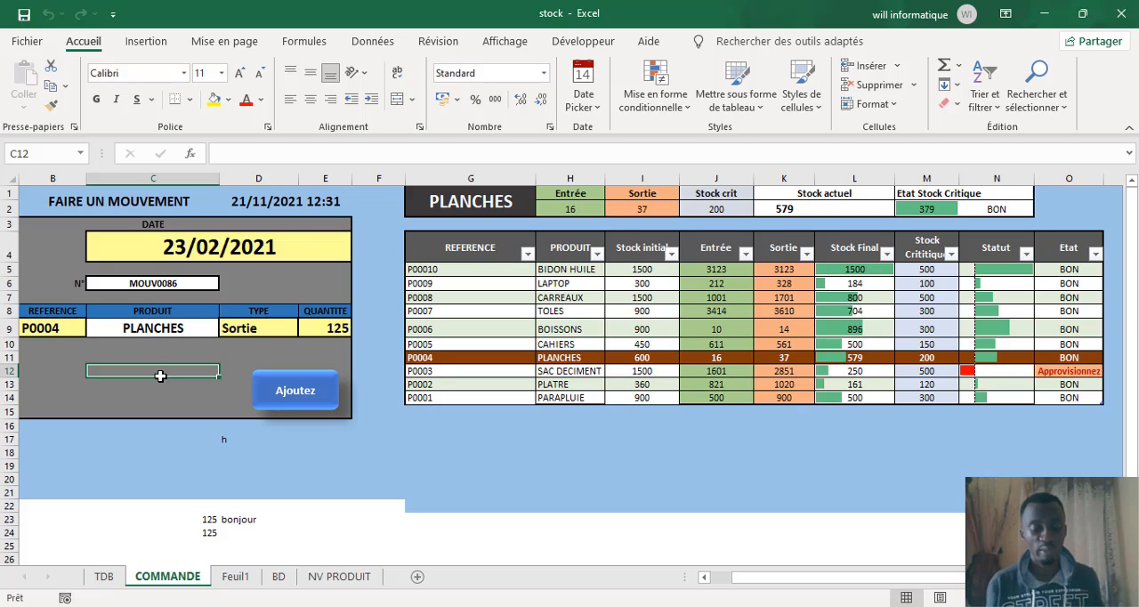
# Step: Open the data validation settings of the date cell C4 and examine its criteria, input message and error alert
pyautogui.click(209, 251)
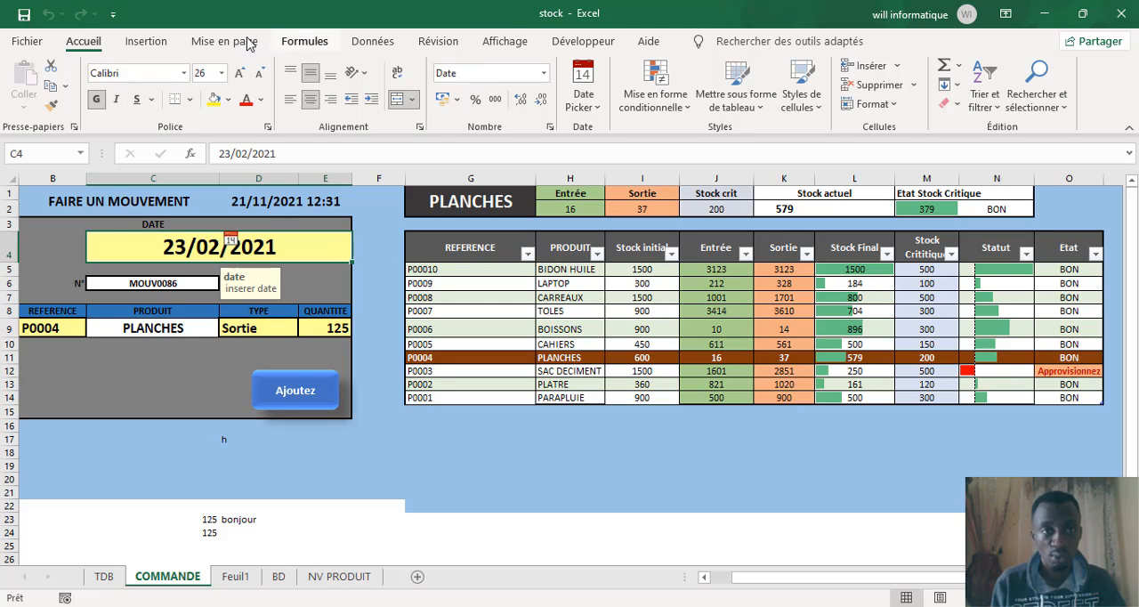
pyautogui.click(388, 45)
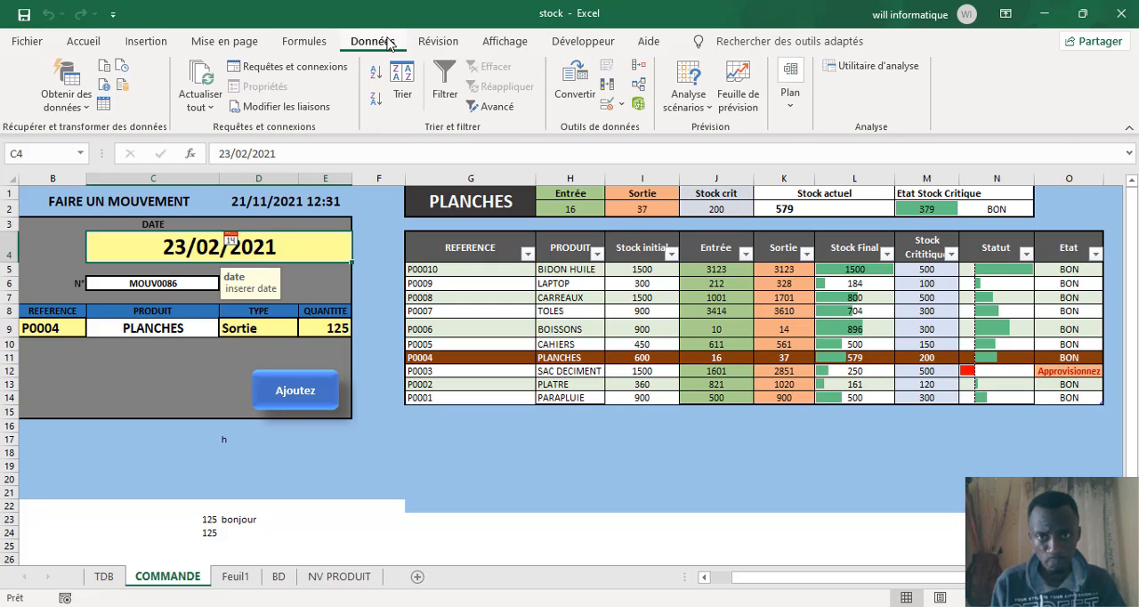
pyautogui.click(608, 106)
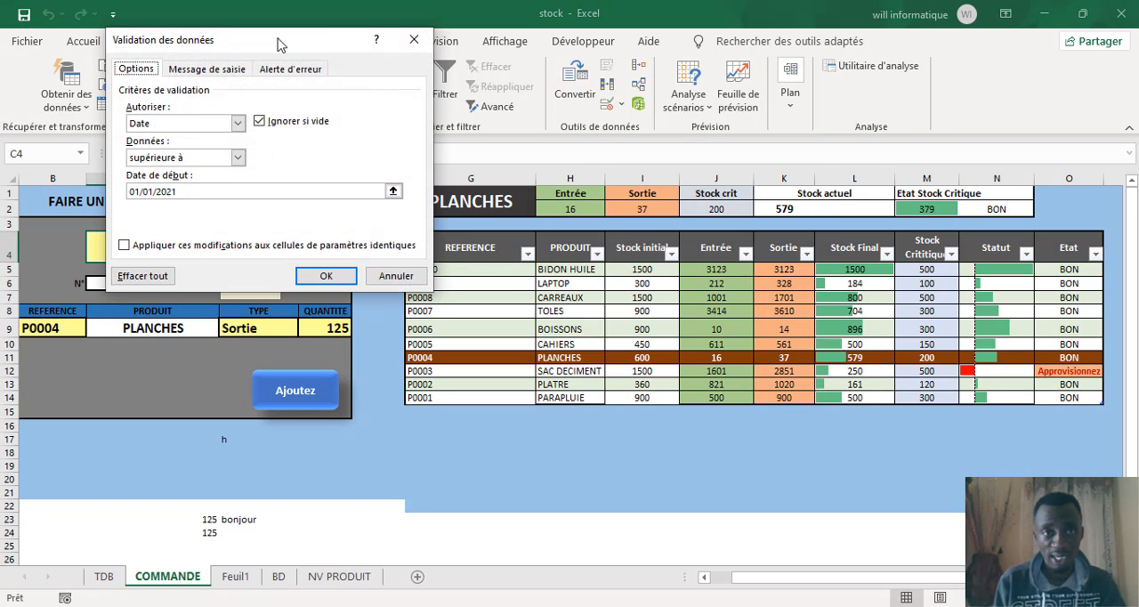
pyautogui.moveTo(284, 43); pyautogui.dragTo(879, 81)
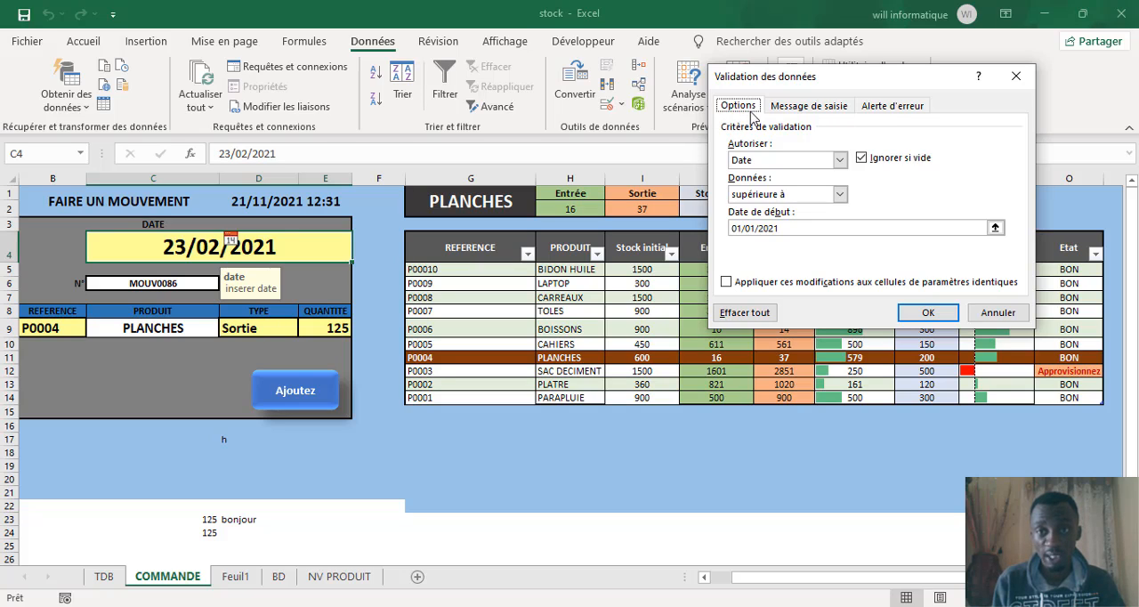
pyautogui.click(808, 112)
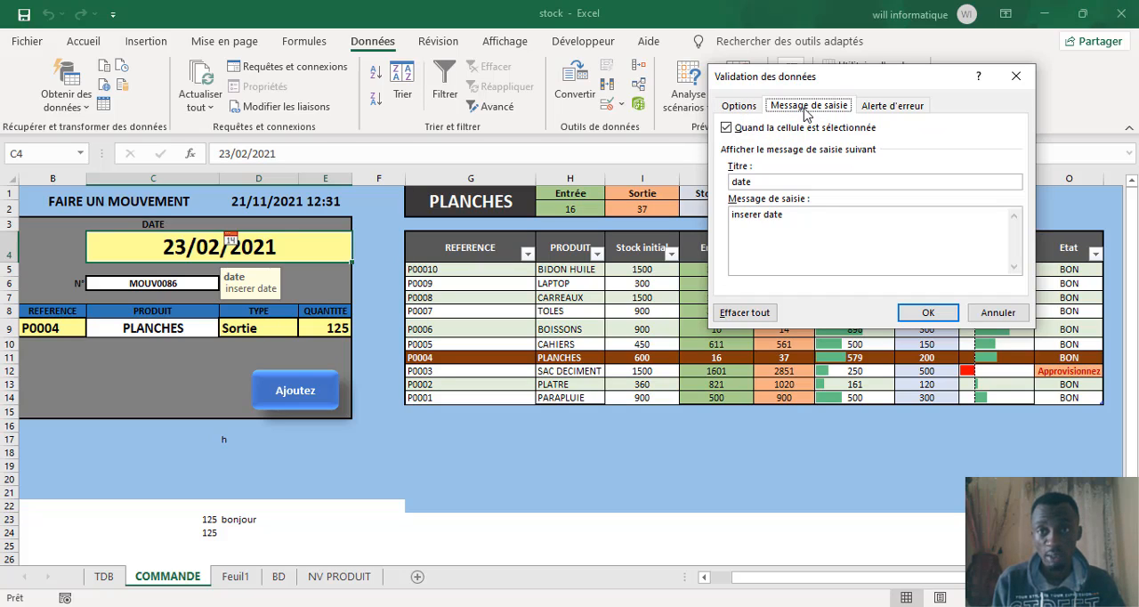
pyautogui.click(887, 108)
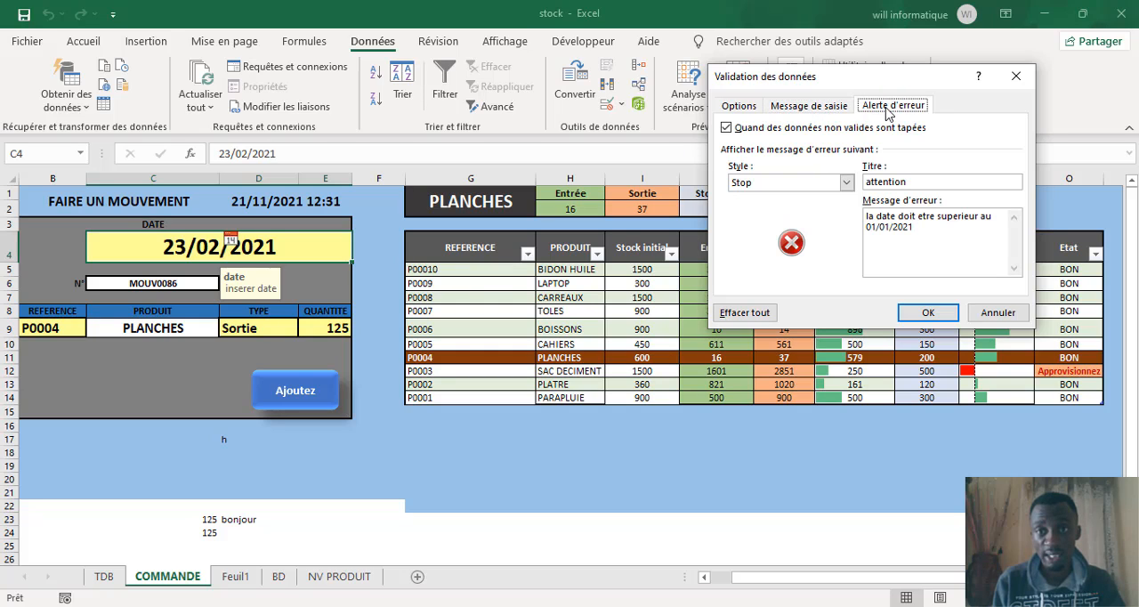
# Step: Remove the date restriction from cell C4 by allowing any value (Tout), check its input message and error alert, and apply the change
pyautogui.click(746, 108)
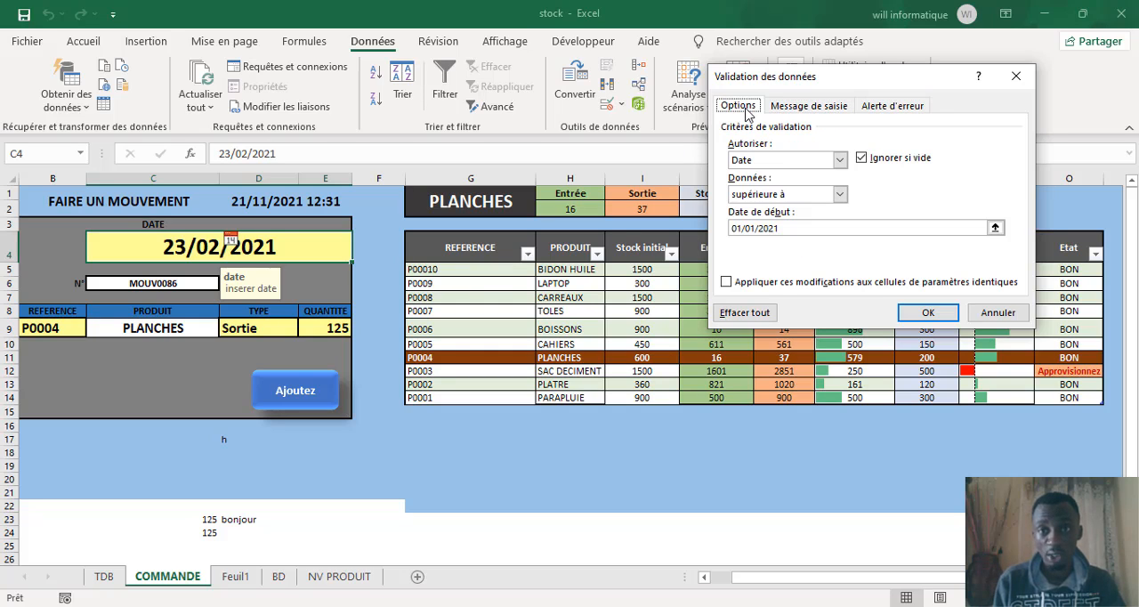
pyautogui.click(840, 162)
pyautogui.click(840, 162)
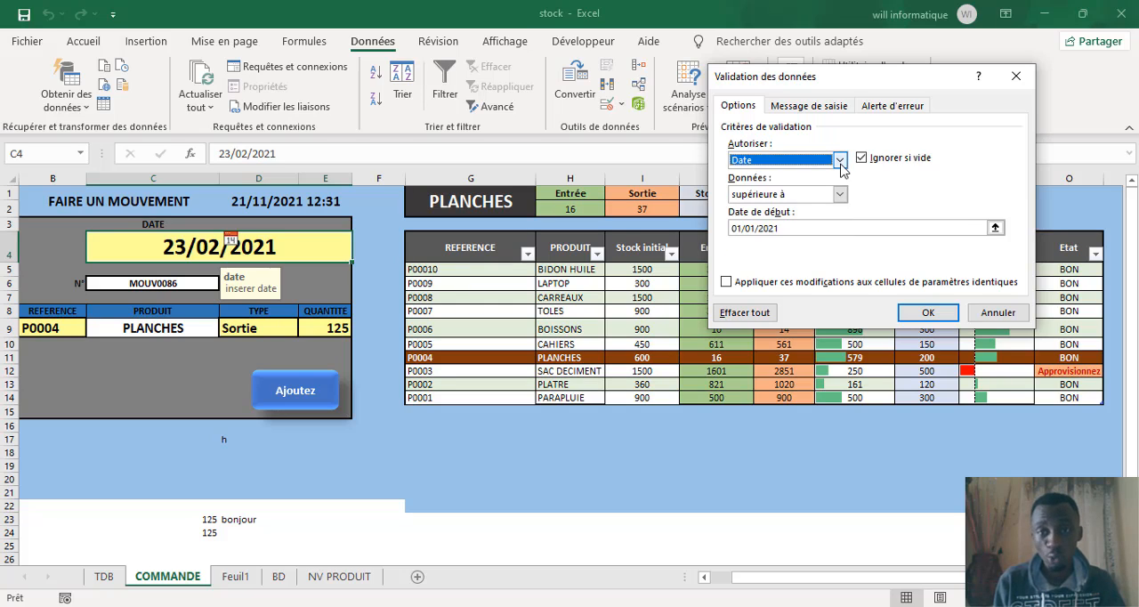
pyautogui.click(840, 161)
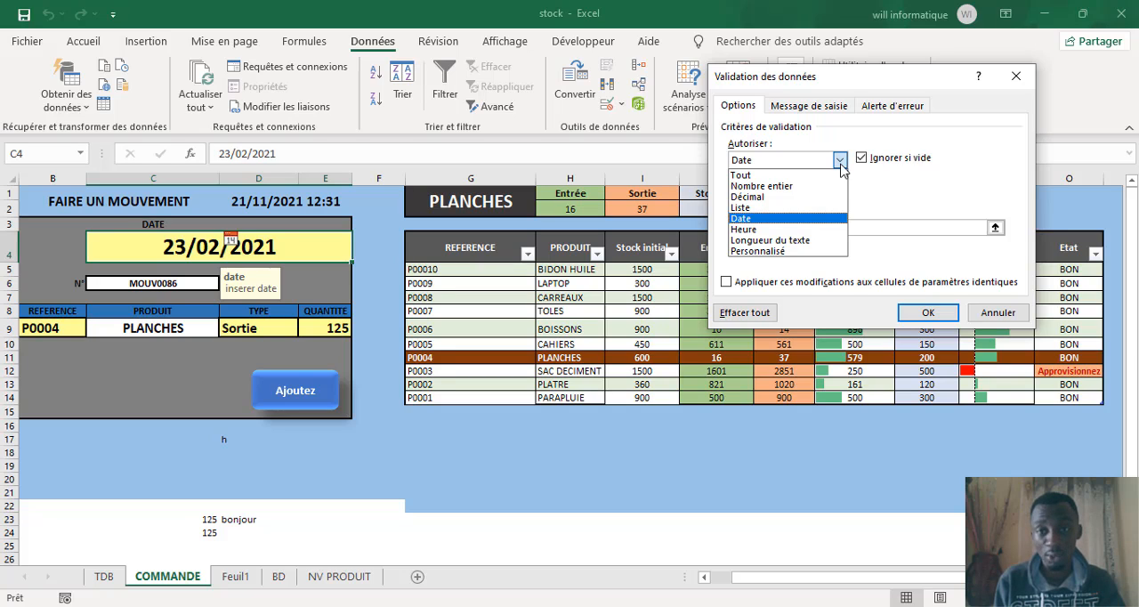
pyautogui.click(753, 176)
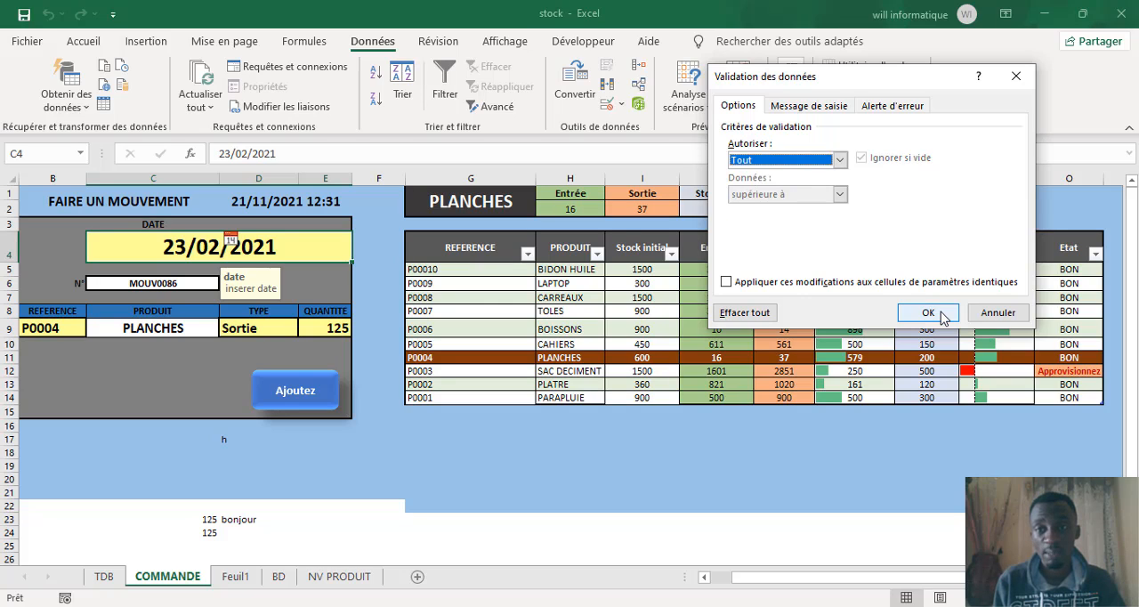
pyautogui.click(816, 107)
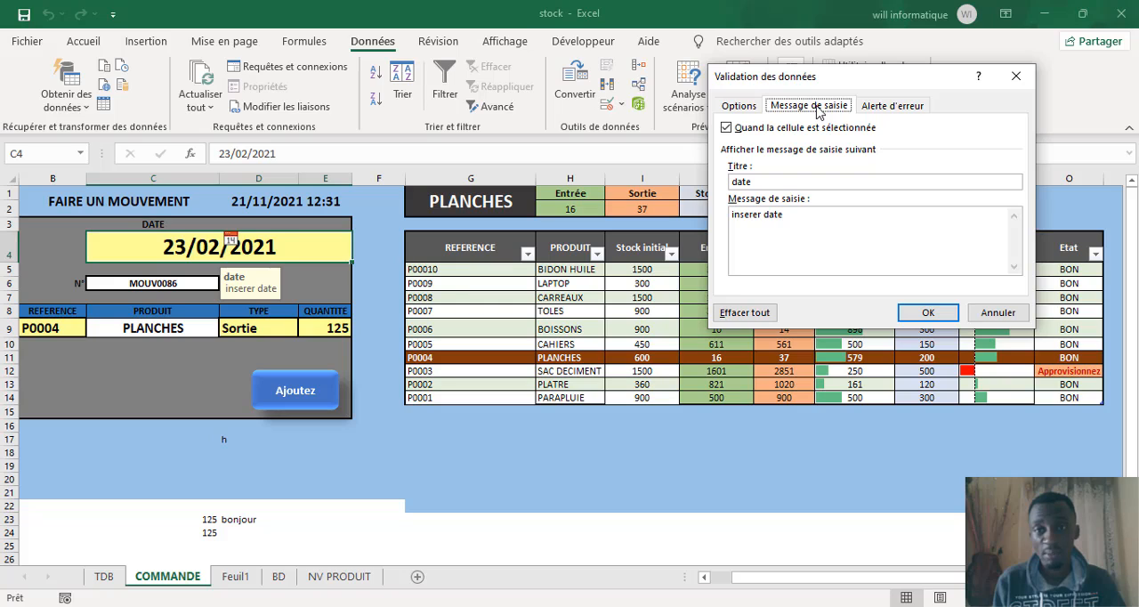
pyautogui.click(881, 108)
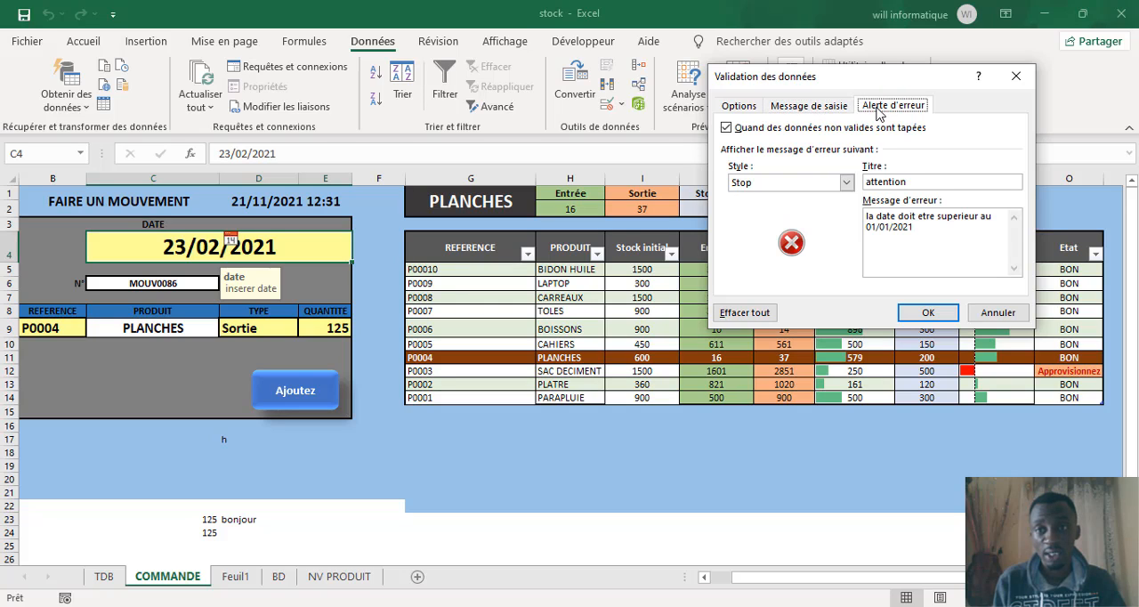
pyautogui.click(750, 107)
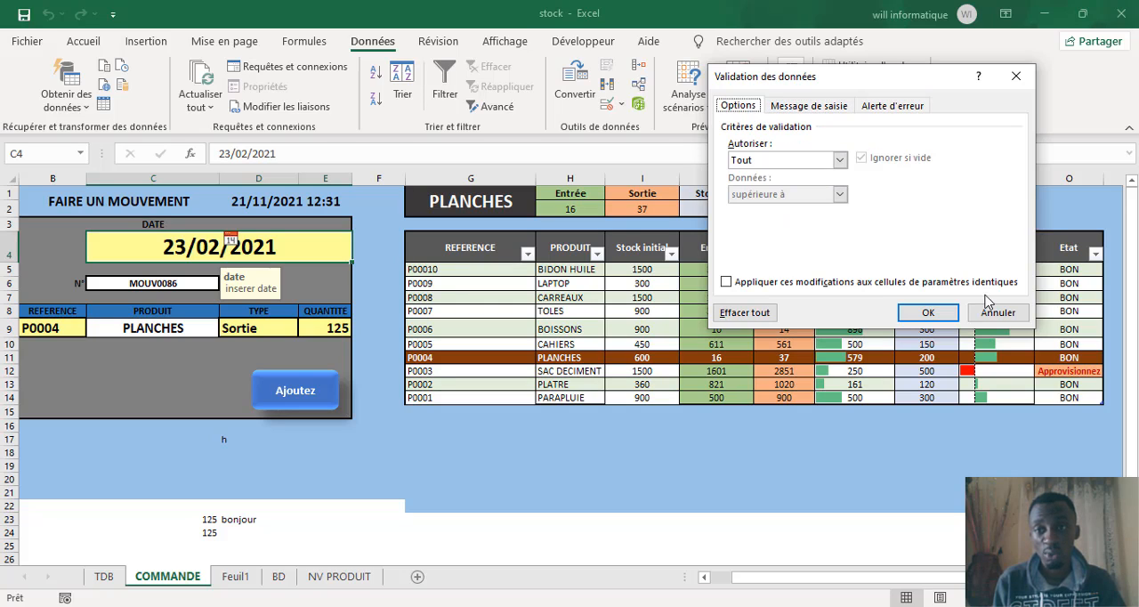
pyautogui.click(952, 315)
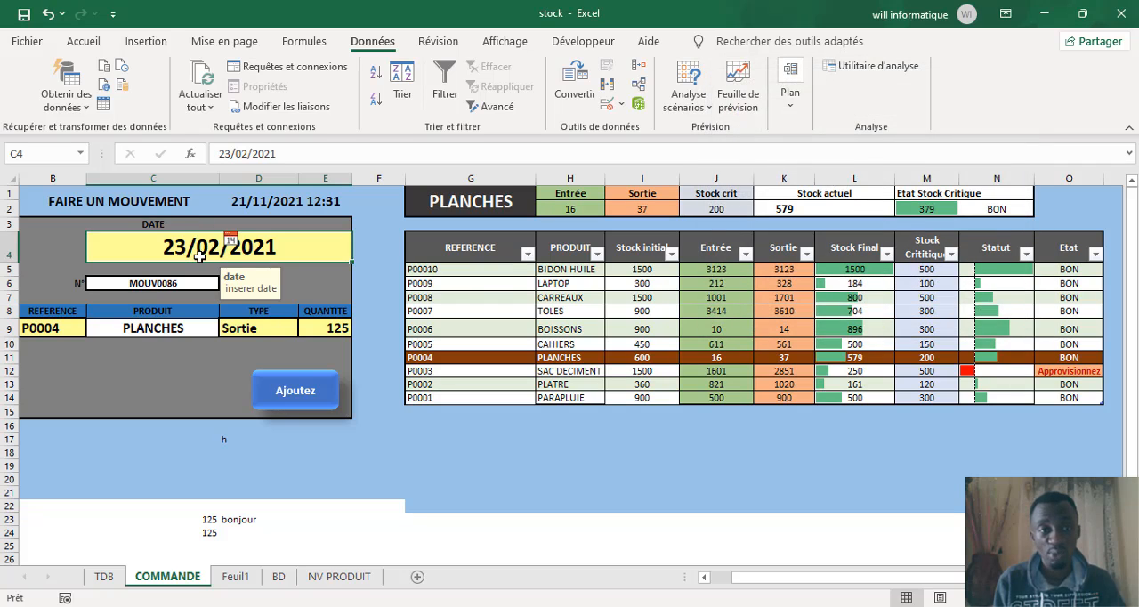
# Step: Enter the text vdfbv in the date cell C4 to test it, and clear the cell's contents
pyautogui.write('vdfbv')
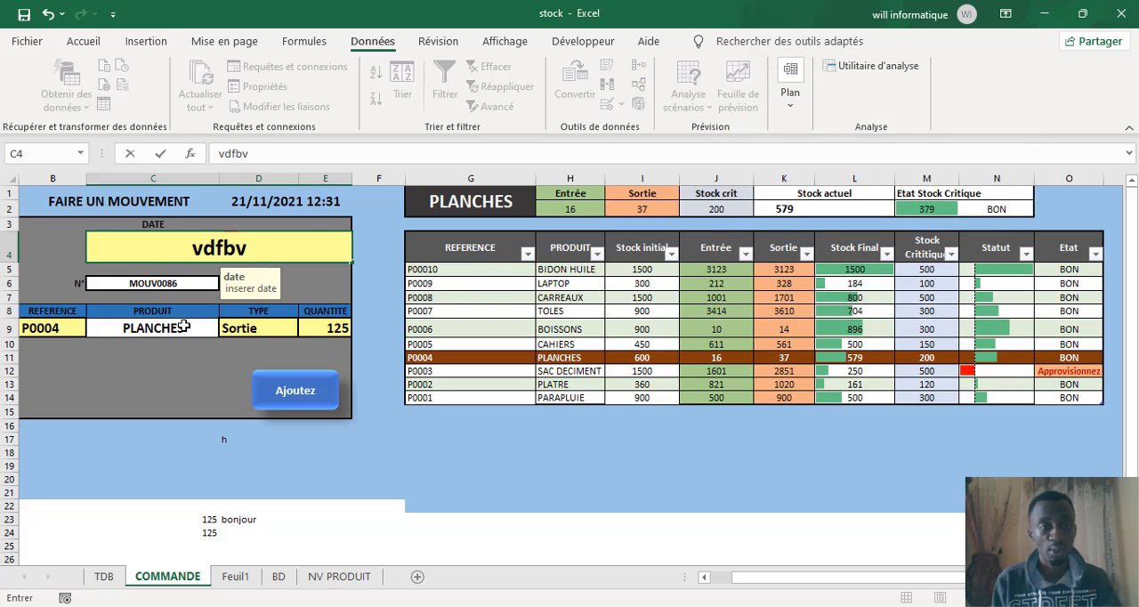
pyautogui.click(184, 358)
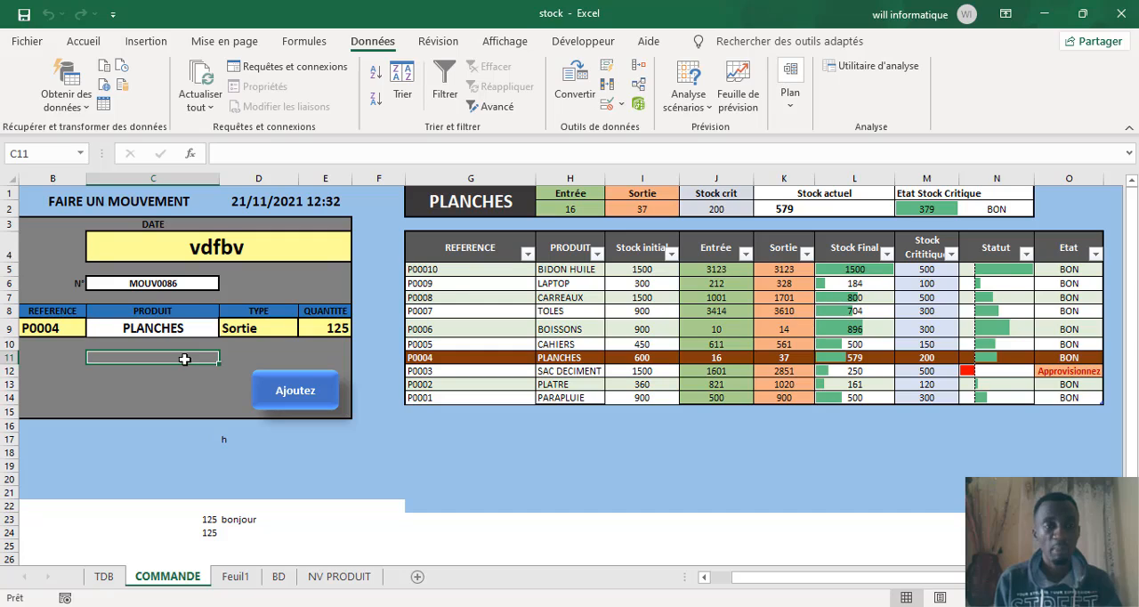
pyautogui.click(216, 255)
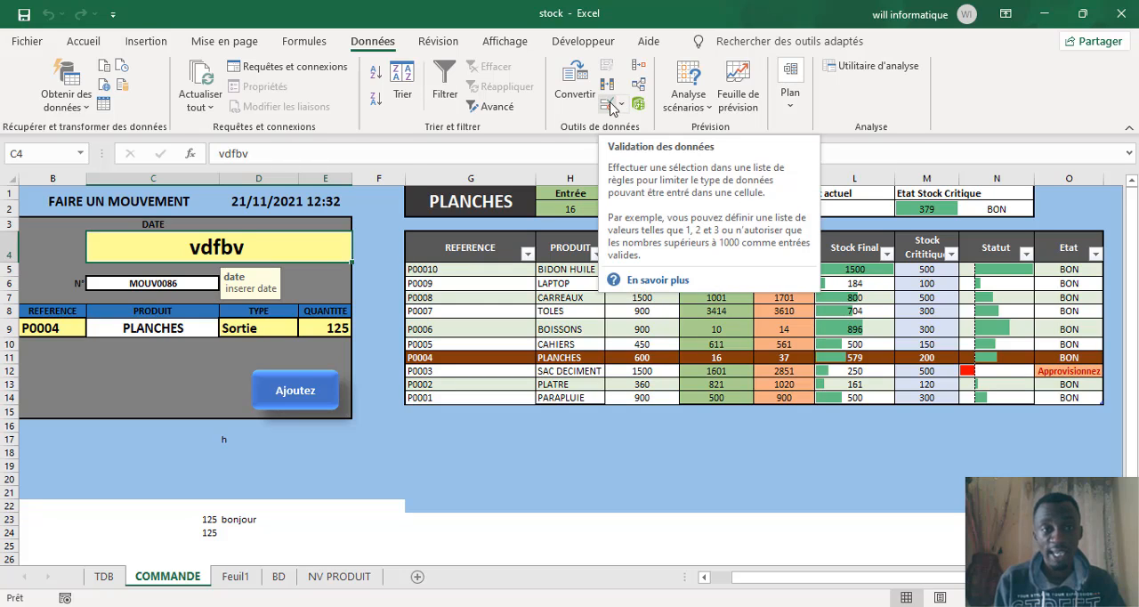
pyautogui.press('Delete')
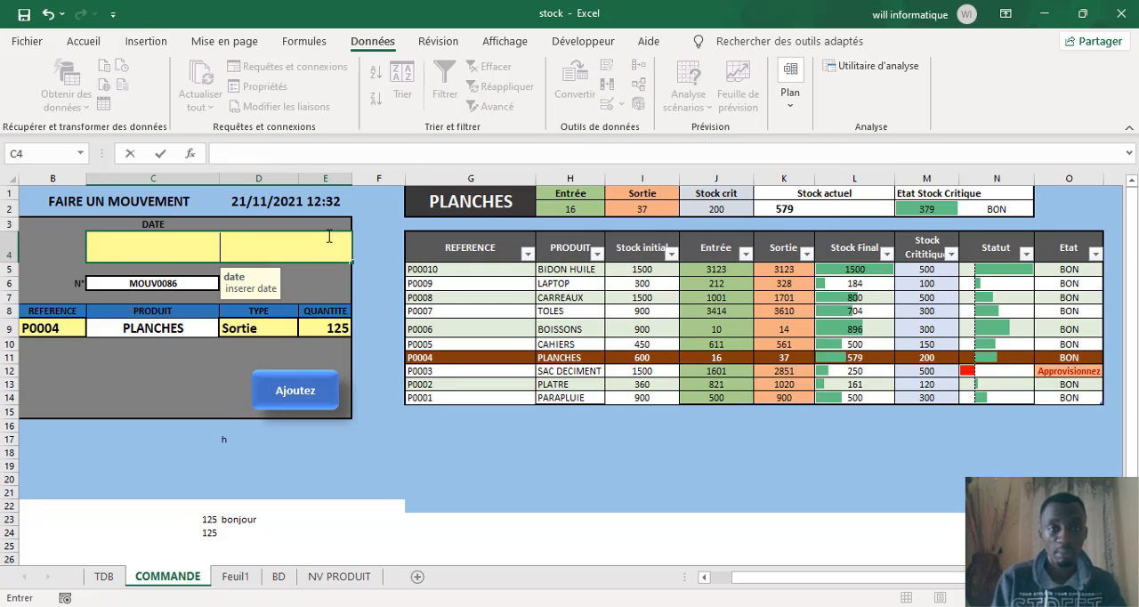
pyautogui.click(224, 431)
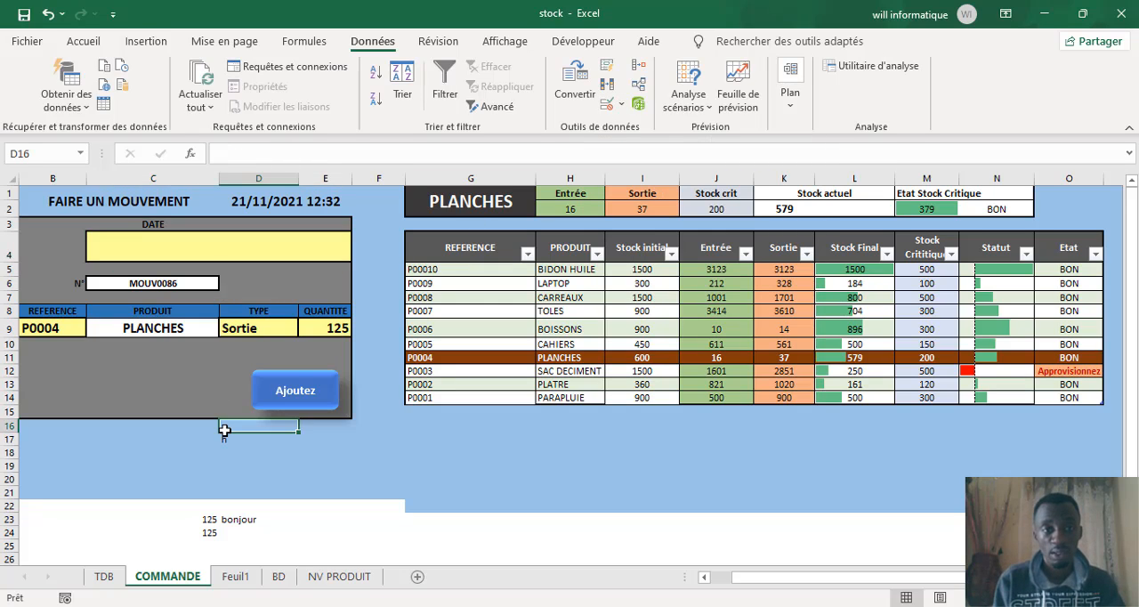
# Step: Restrict cell C4 to dates greater than (supérieure à) 01/01/2021 in its data validation criteria
pyautogui.click(300, 253)
pyautogui.click(607, 106)
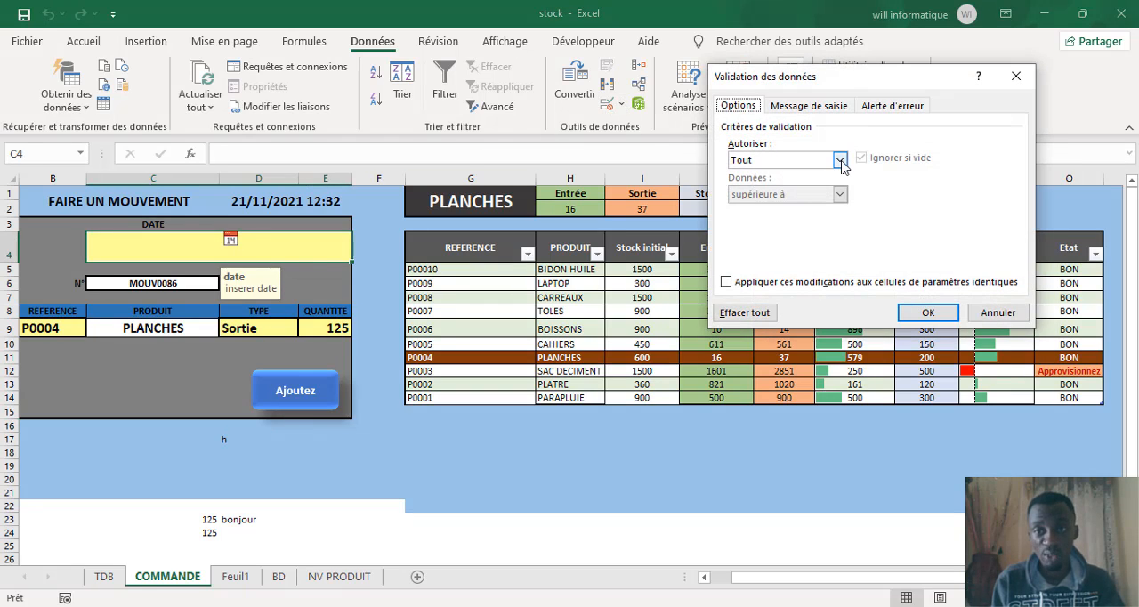
pyautogui.click(837, 160)
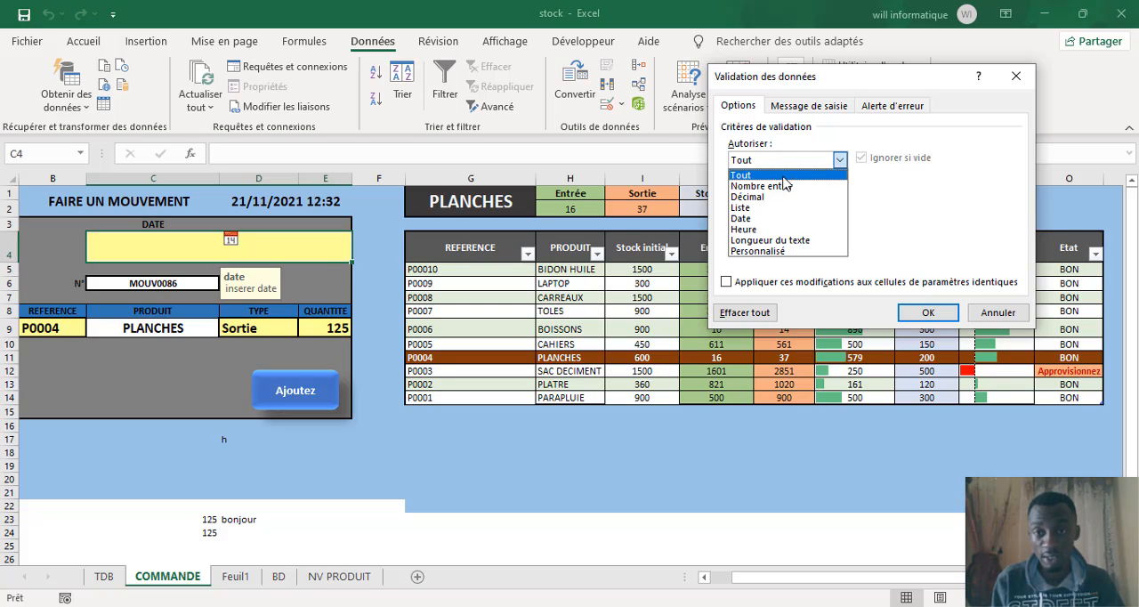
pyautogui.click(740, 220)
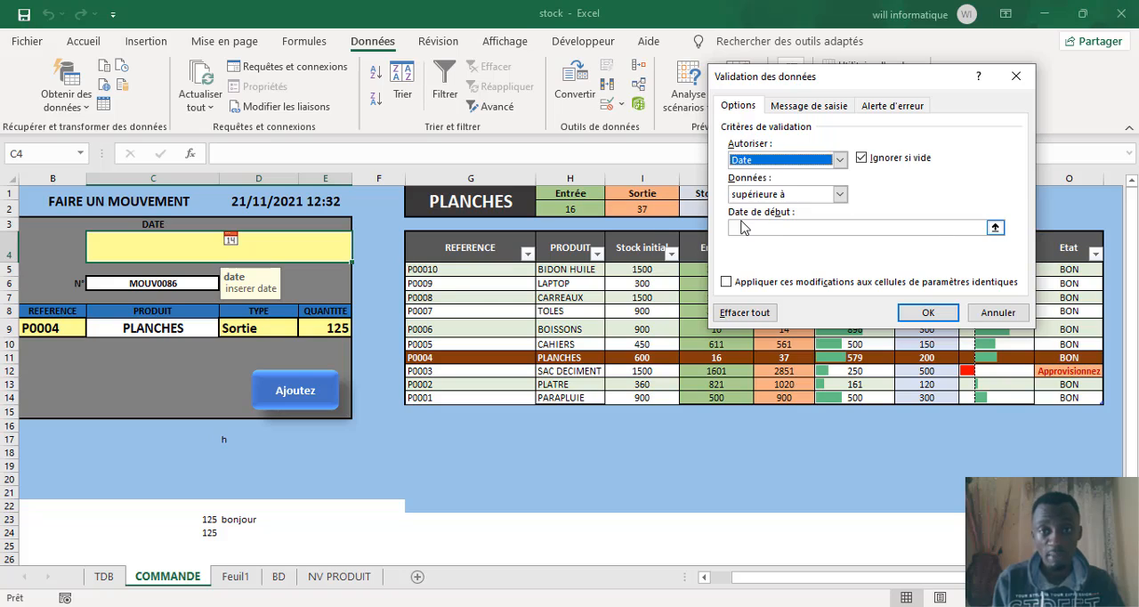
pyautogui.click(840, 195)
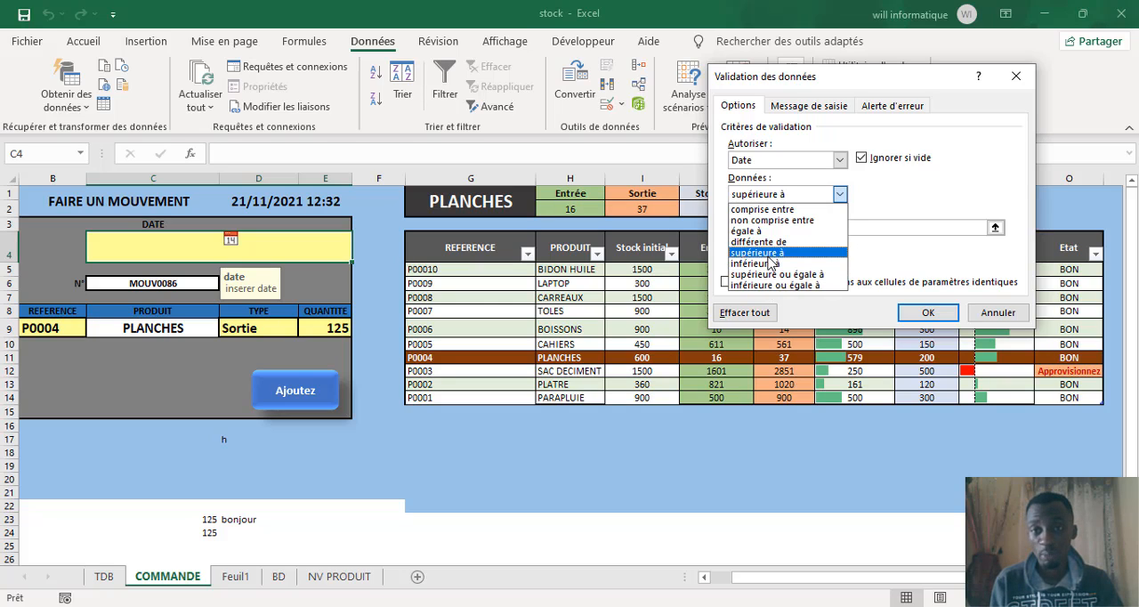
pyautogui.click(769, 255)
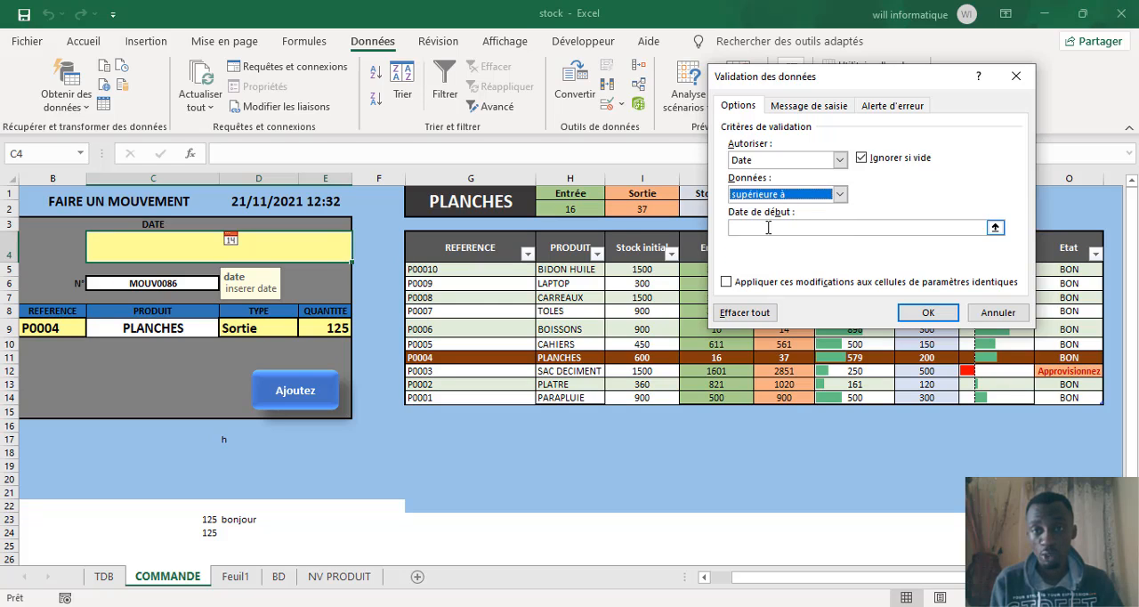
pyautogui.click(767, 228)
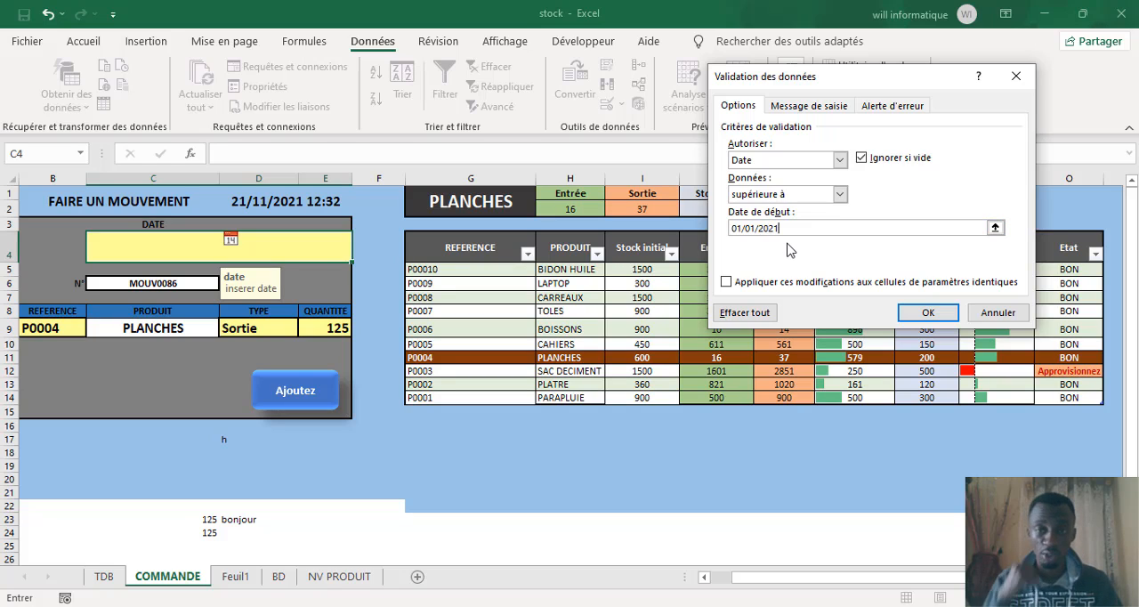
# Step: Toggle the input message off and back on, apply the validation rule, and reselect date cell C4 to check its message
pyautogui.click(810, 108)
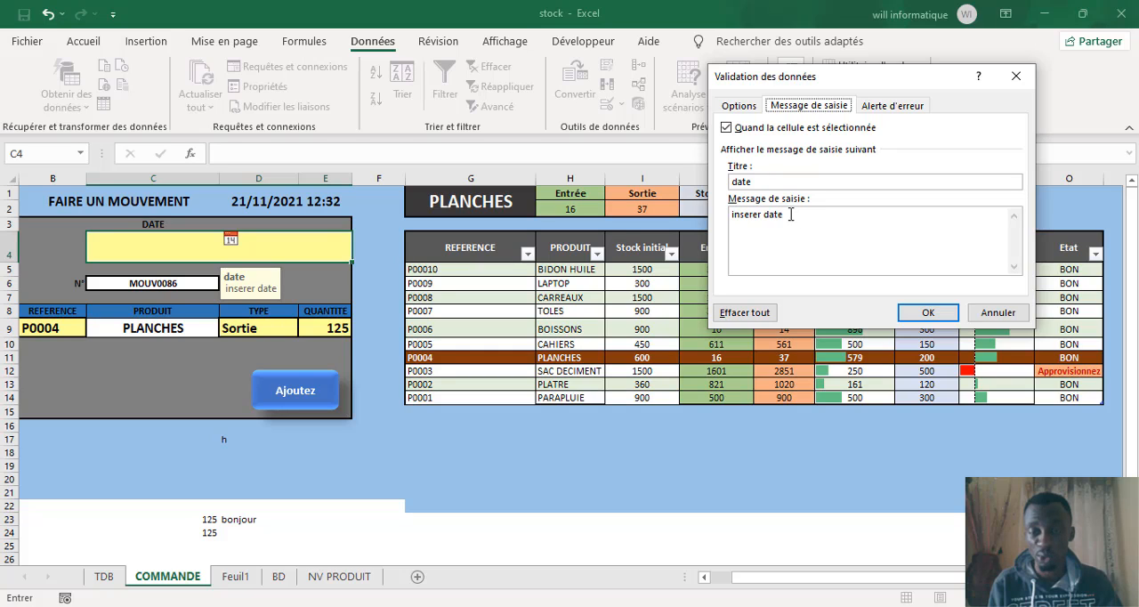
pyautogui.click(726, 128)
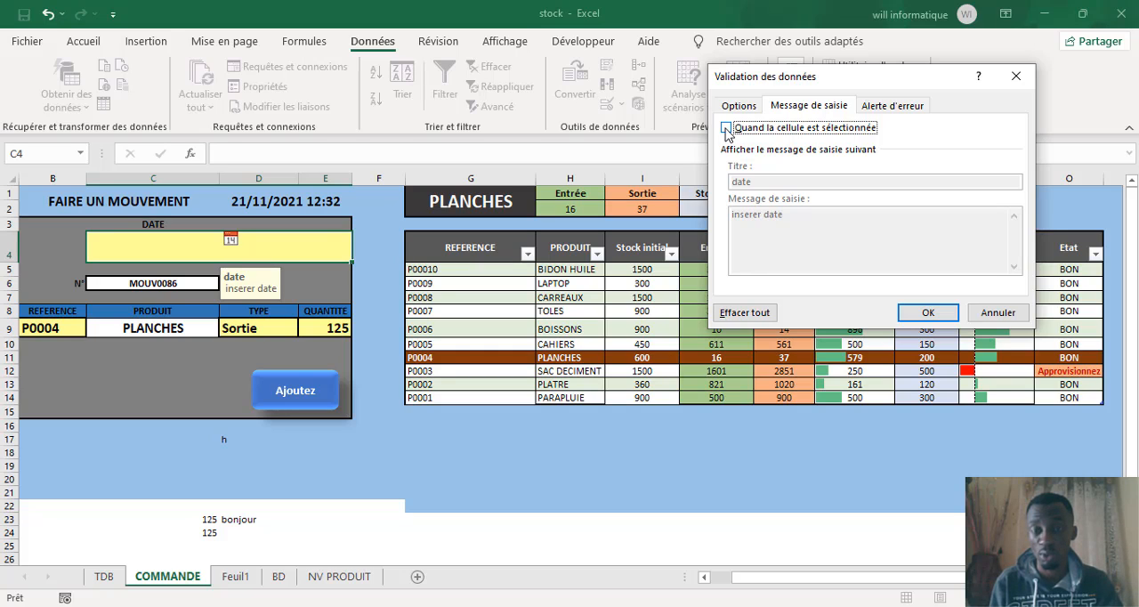
pyautogui.click(726, 128)
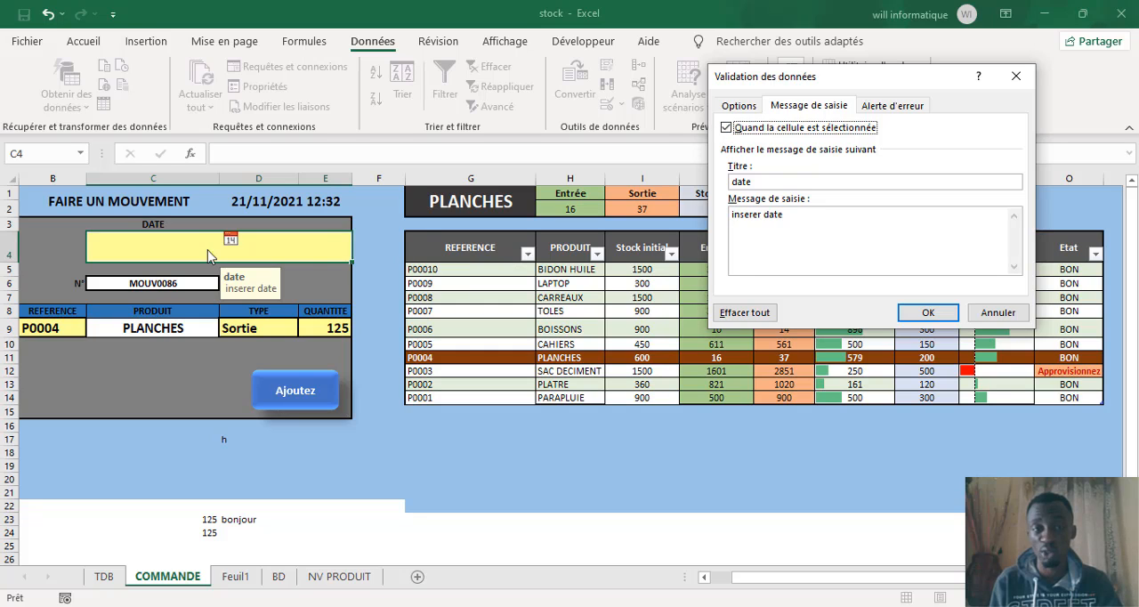
pyautogui.click(914, 314)
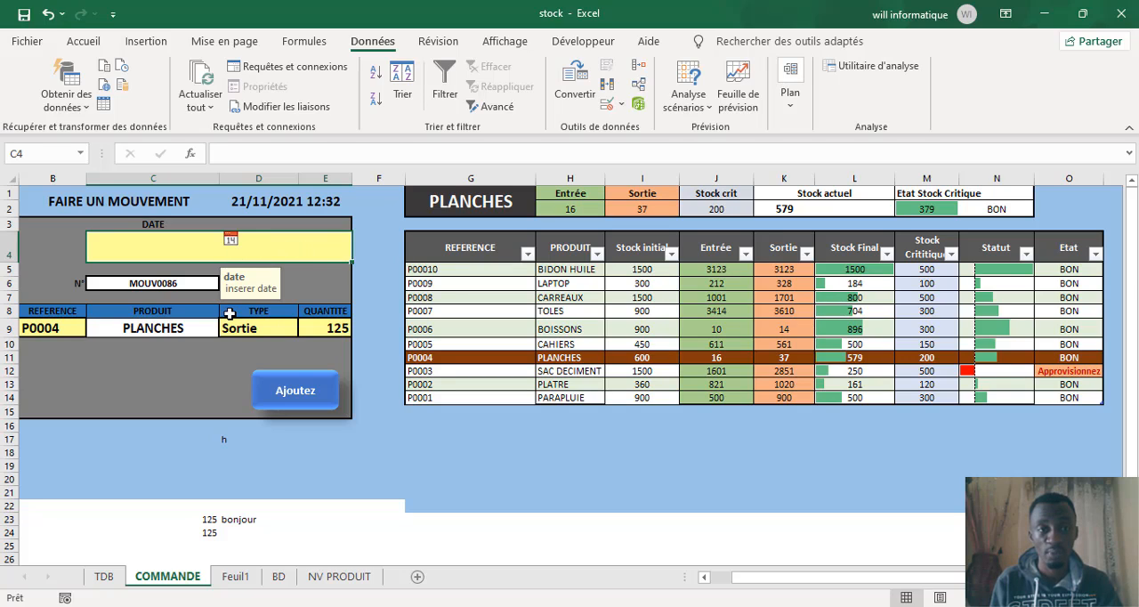
pyautogui.click(216, 370)
pyautogui.click(239, 244)
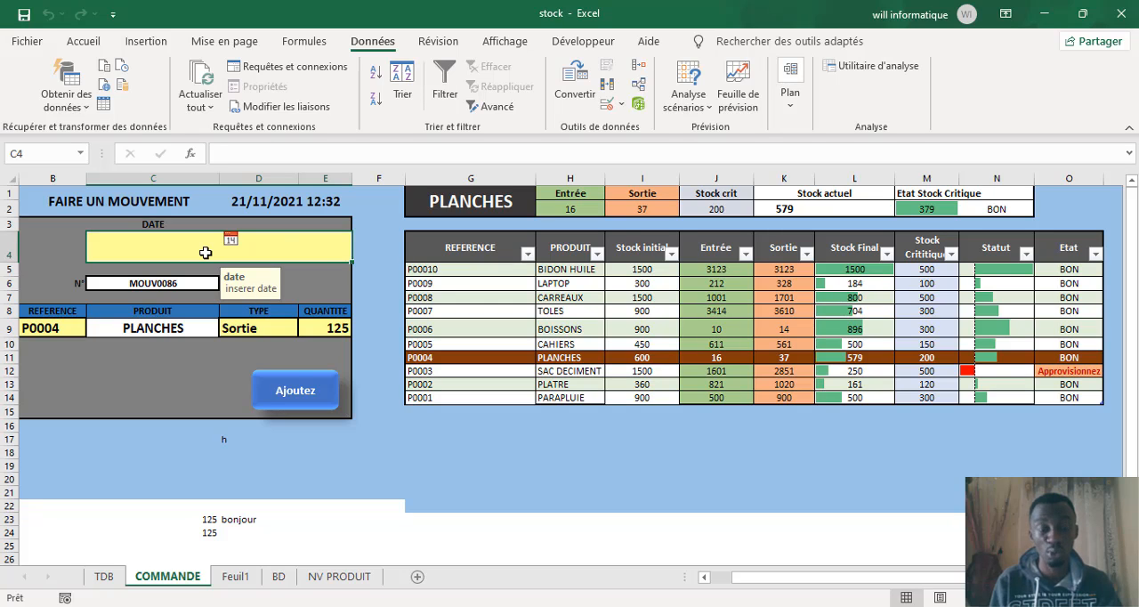
# Step: Reopen the data validation of C4, review its criteria and error alert, and keep the alert style as Stop
pyautogui.click(607, 106)
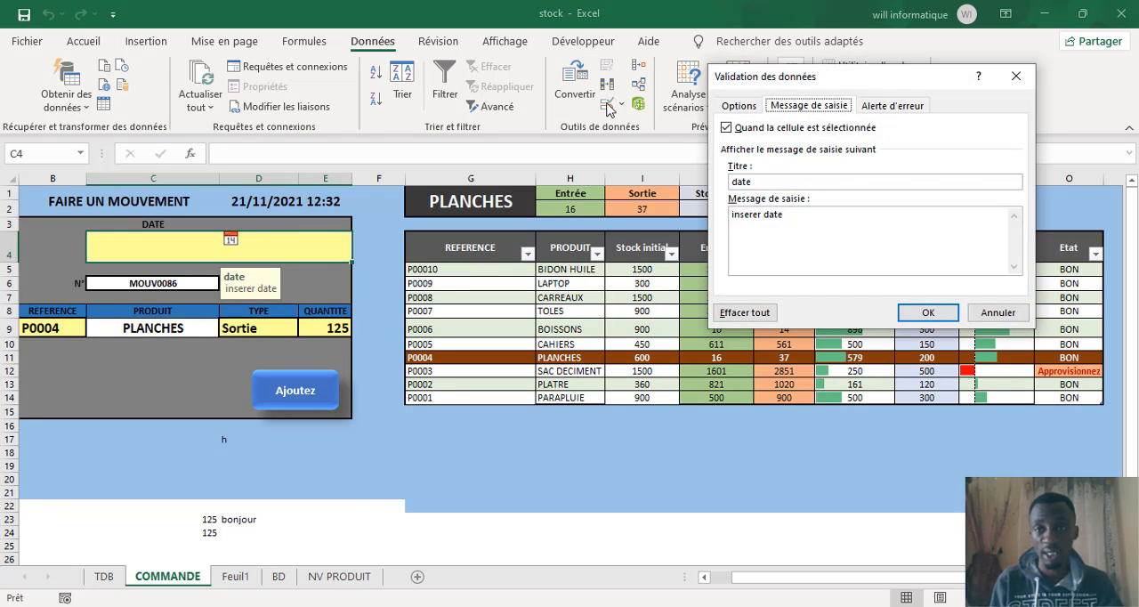
pyautogui.click(892, 106)
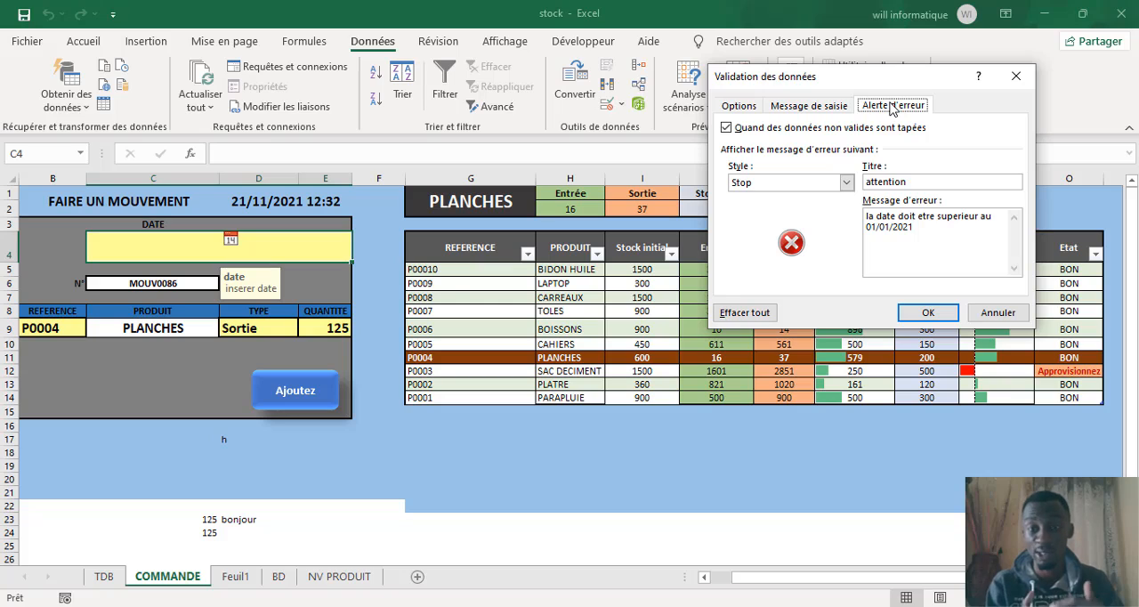
pyautogui.click(750, 112)
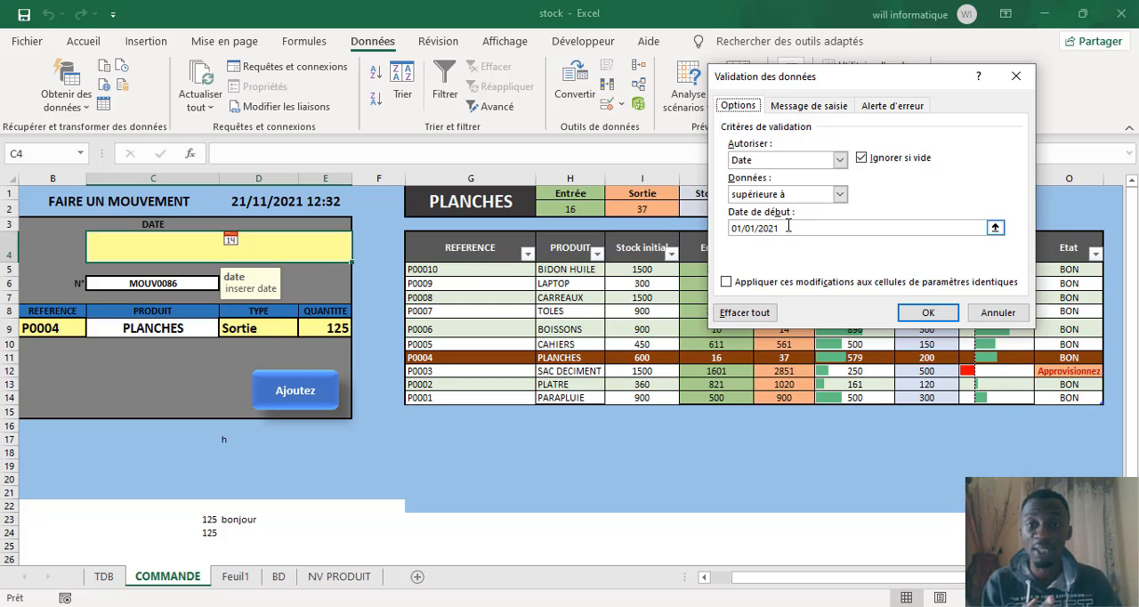
pyautogui.click(887, 106)
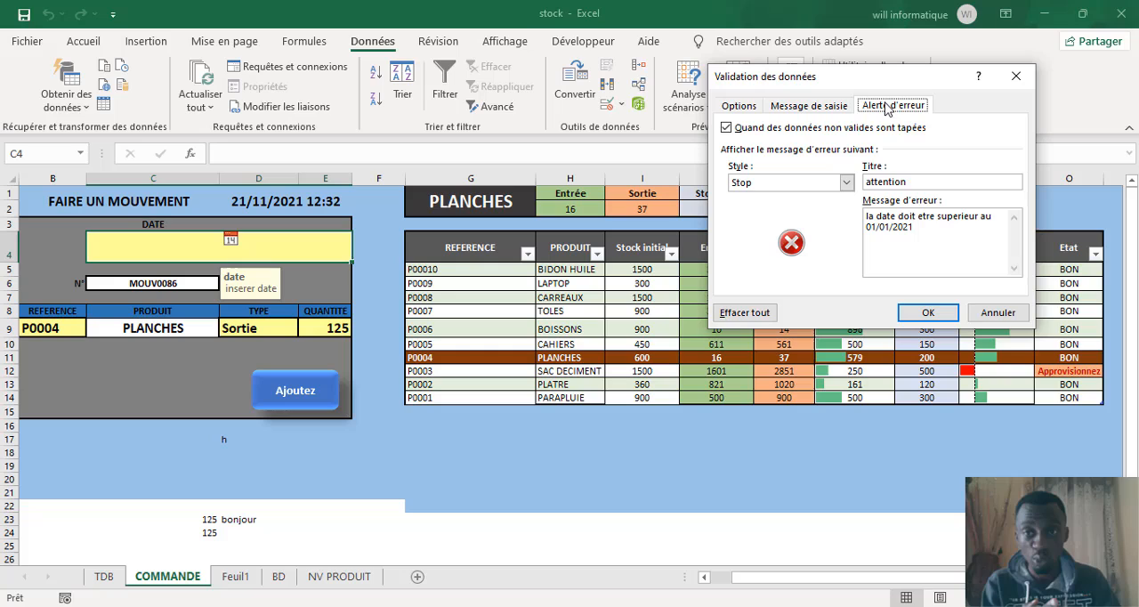
pyautogui.click(846, 183)
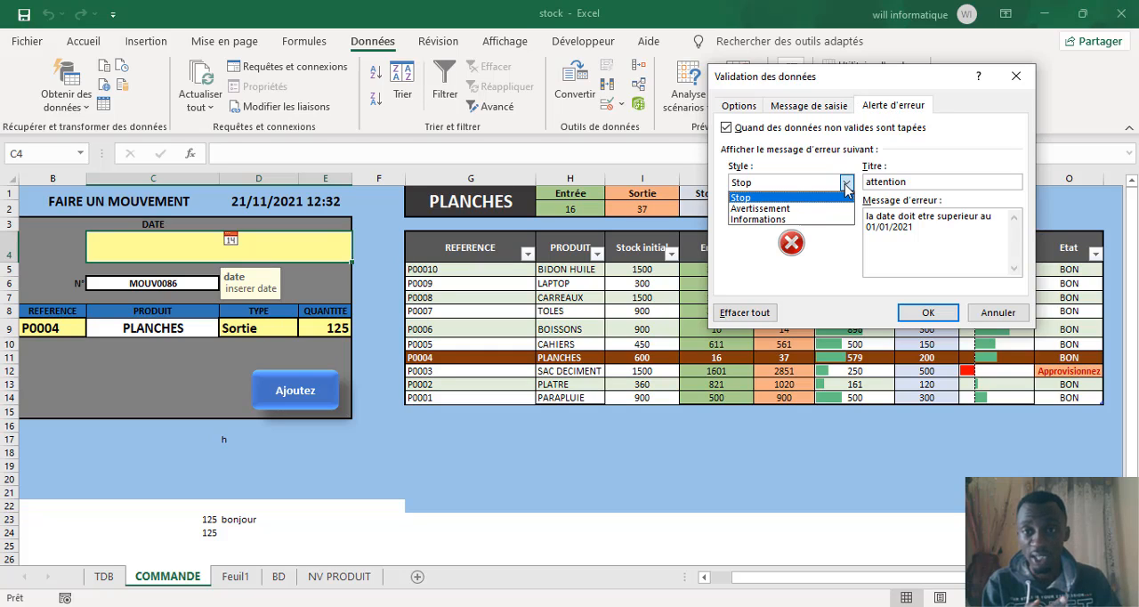
pyautogui.click(802, 197)
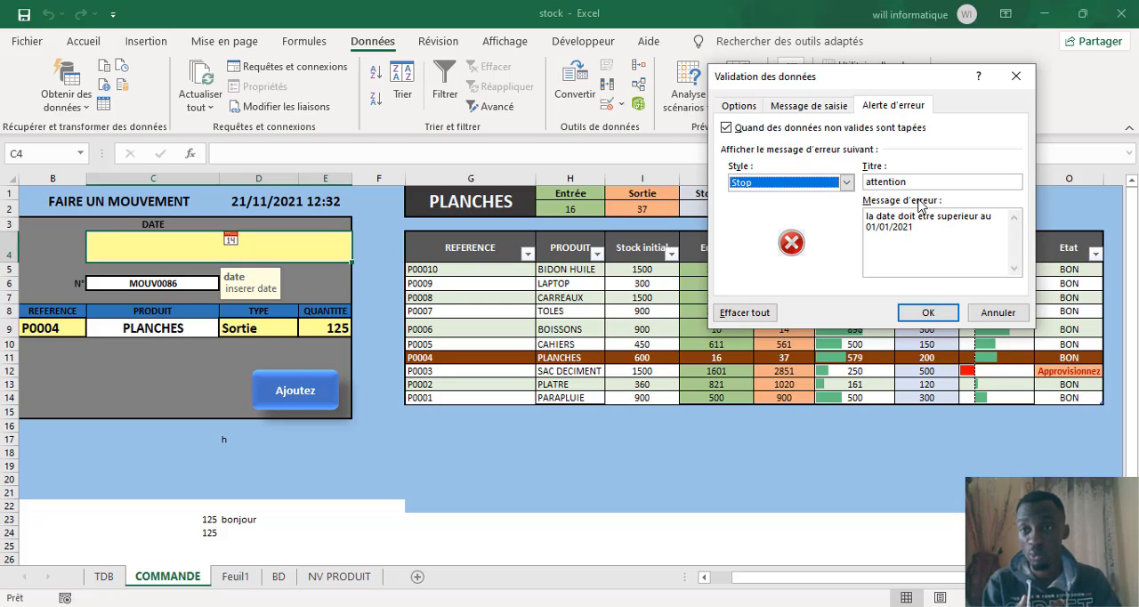
# Step: Change the error alert title of cell C4 to warning
pyautogui.click(917, 181)
pyautogui.doubleClick(917, 182)
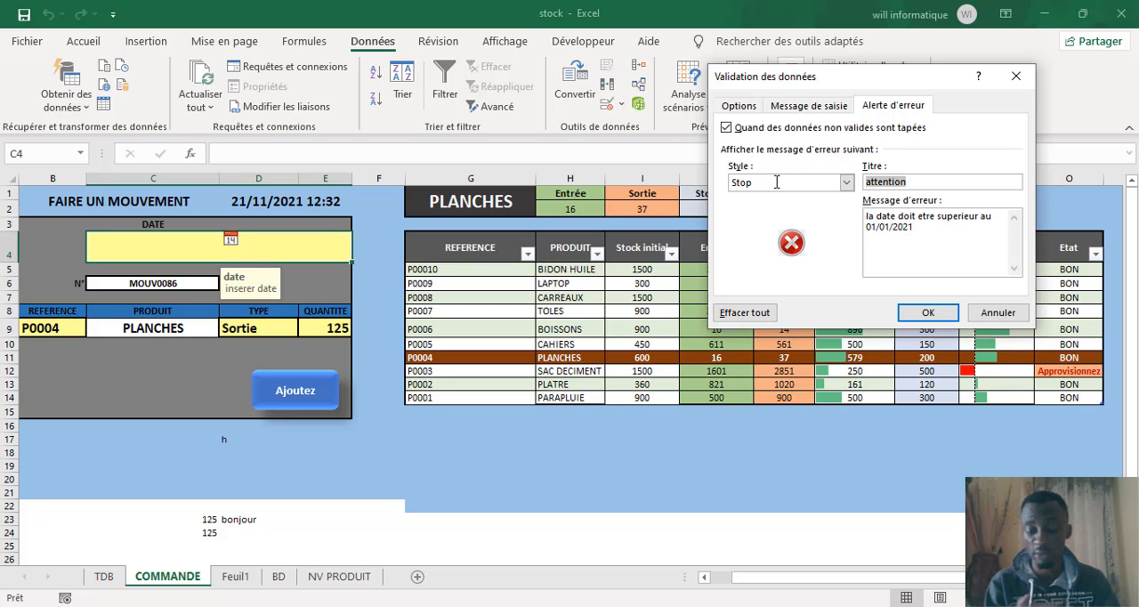
pyautogui.press('BackSpace')
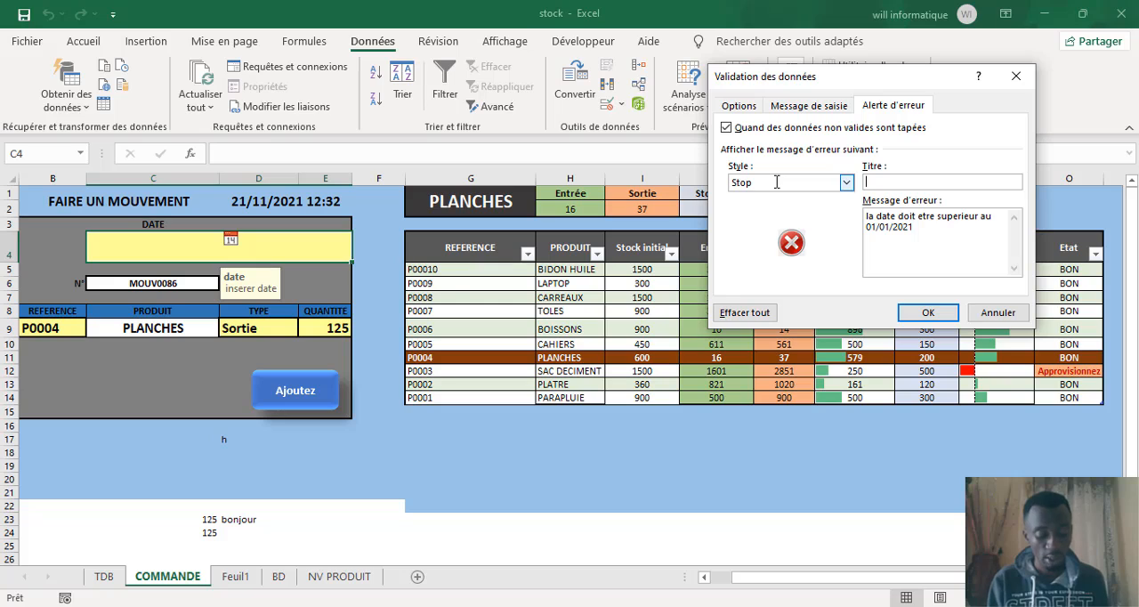
pyautogui.write('warni')
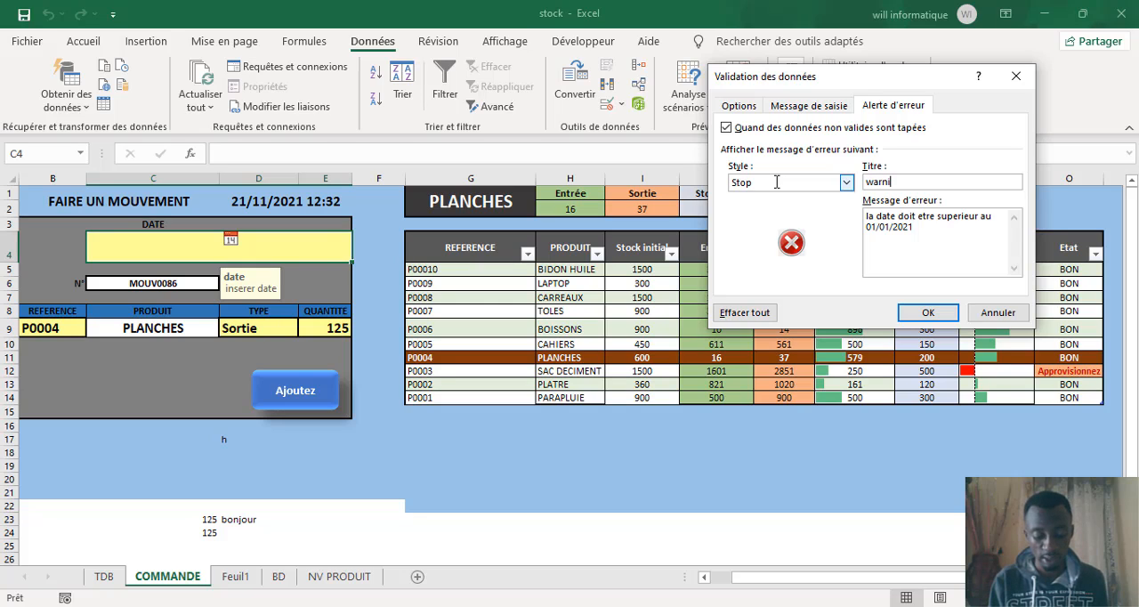
pyautogui.write('ng')
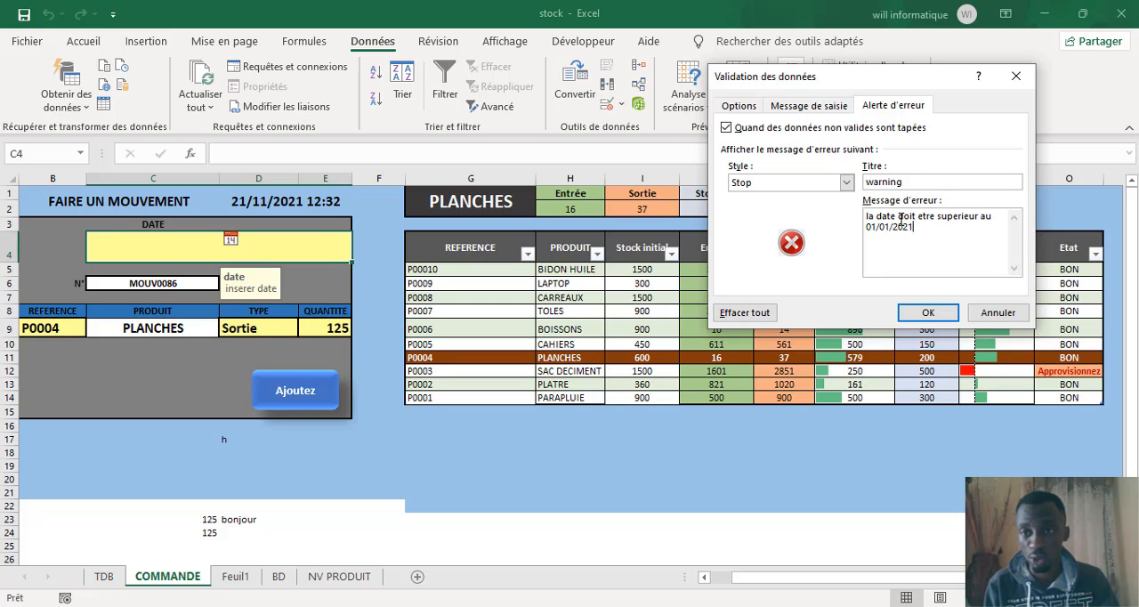
# Step: Replace the error alert message of cell C4 with "date sssssupperieuree aaaauu" followed by the limit date
pyautogui.moveTo(916, 226); pyautogui.dragTo(824, 197)
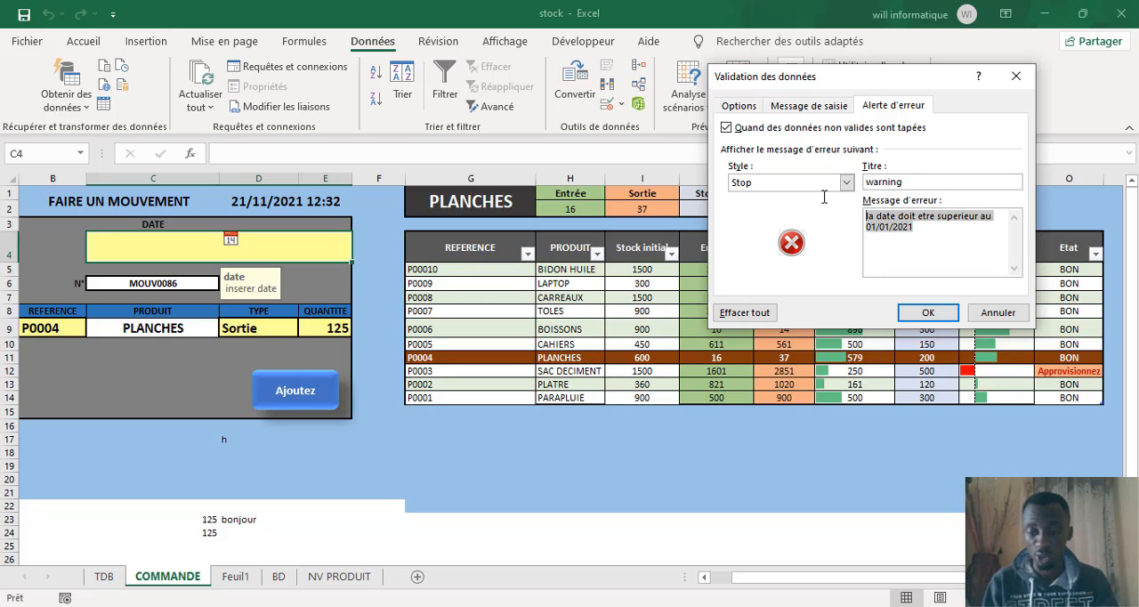
pyautogui.press('Delete')
pyautogui.write('da')
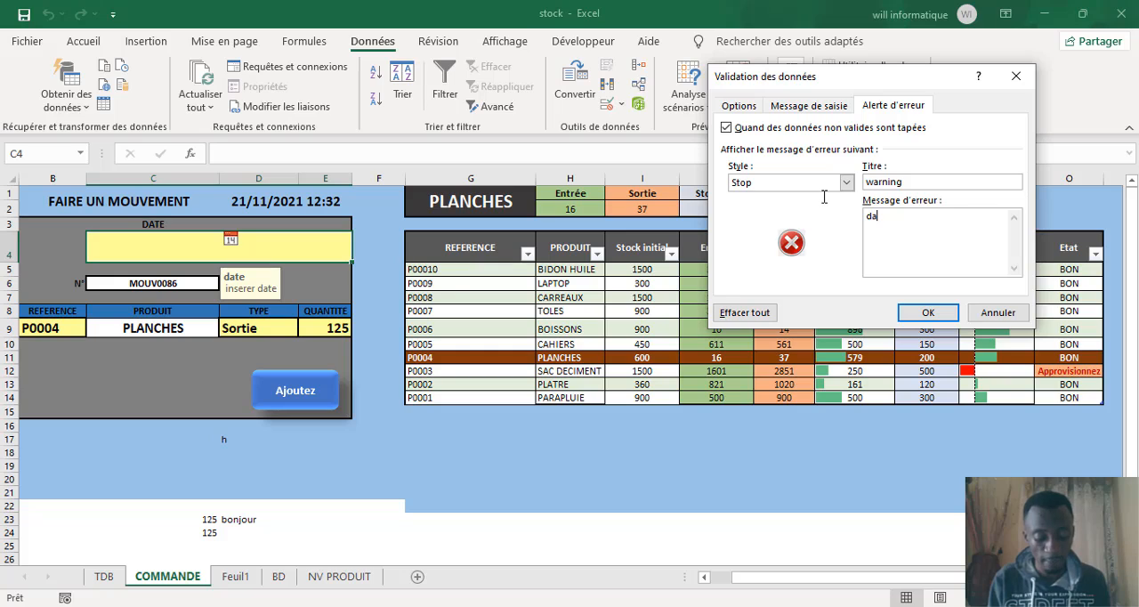
pyautogui.write('te   sssssupperie')
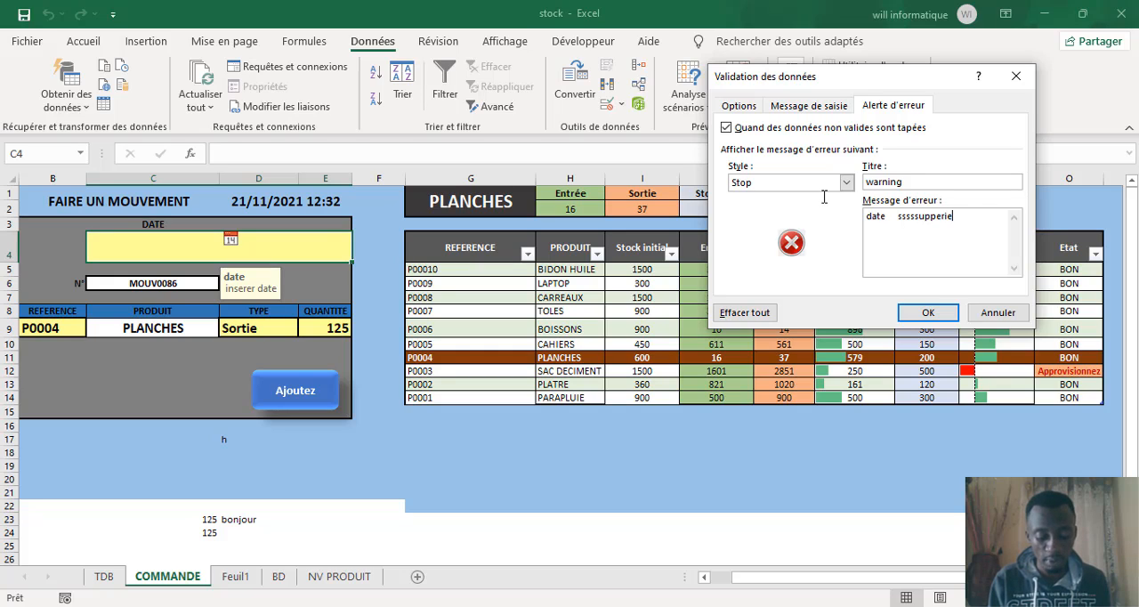
pyautogui.write('uree aaaauu')
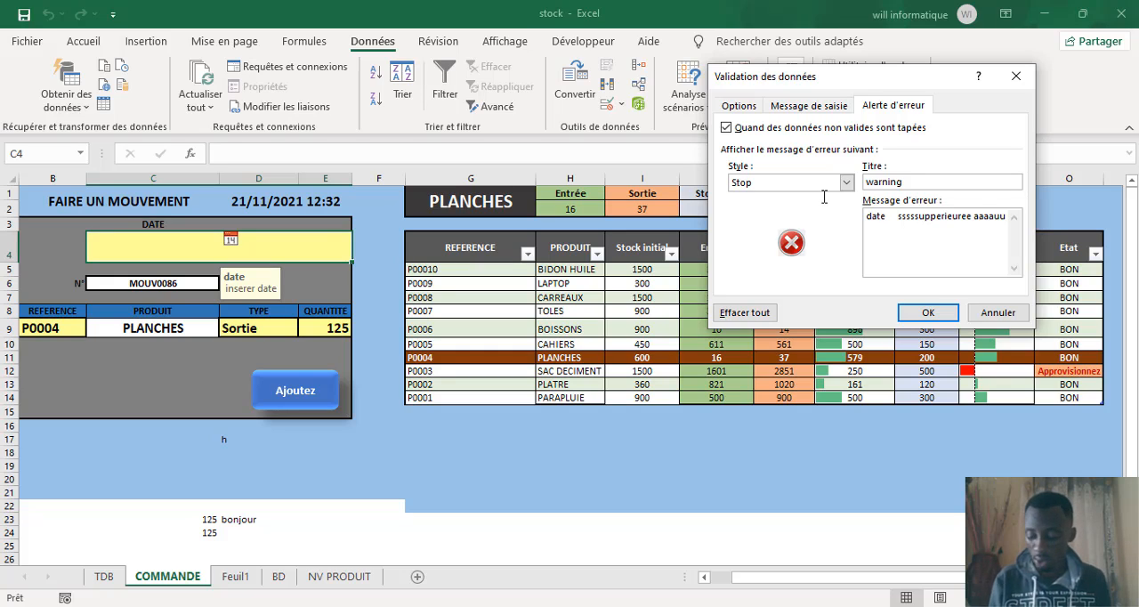
pyautogui.write(' 00111////001111/2002211')
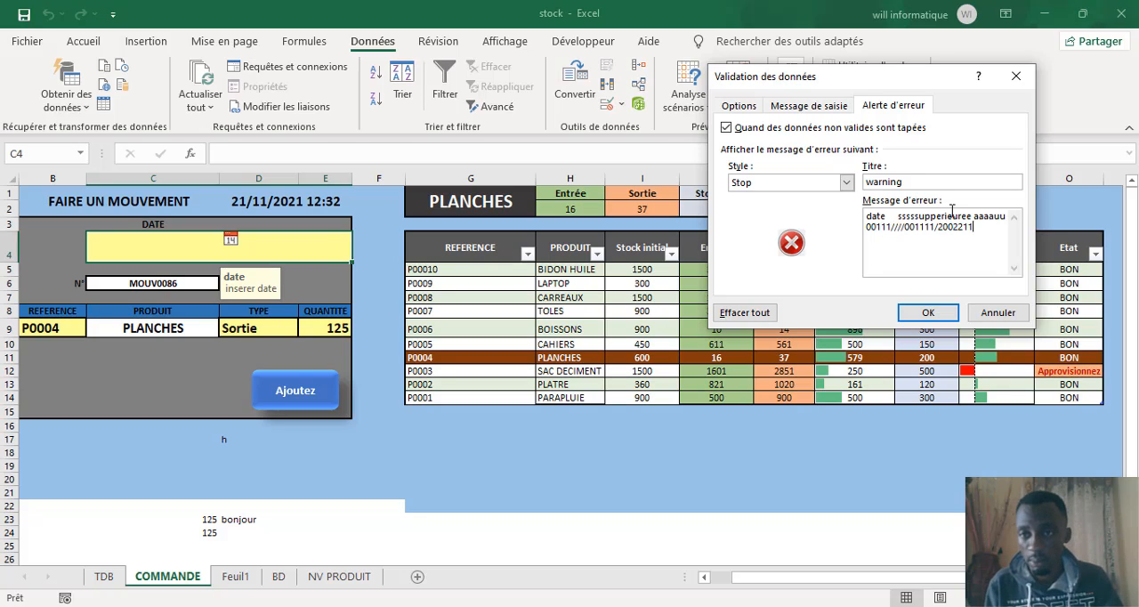
# Step: Trim the repeated characters in the error message's date so its day and month part reads 01/0
pyautogui.click(900, 226)
pyautogui.press('BackSpace')
pyautogui.press('BackSpace')
pyautogui.press('BackSpace')
pyautogui.press('BackSpace')
pyautogui.press('BackSpace')
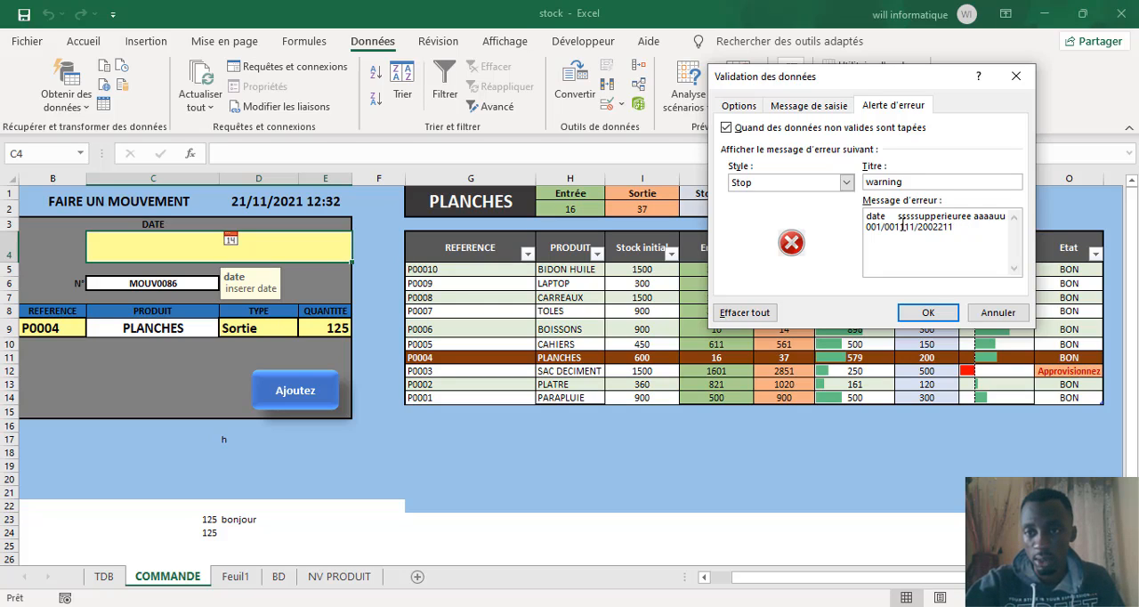
pyautogui.press('BackSpace')
pyautogui.press('BackSpace')
pyautogui.write('1')
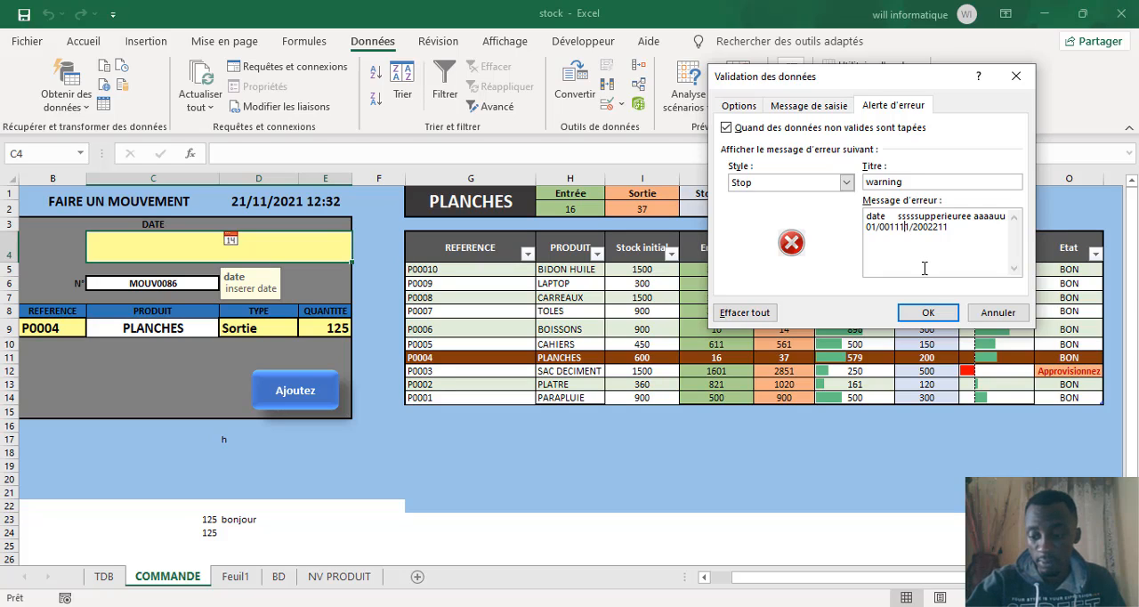
pyautogui.press('BackSpace')
pyautogui.press('BackSpace')
pyautogui.press('BackSpace')
pyautogui.press('BackSpace')
pyautogui.press('BackSpace')
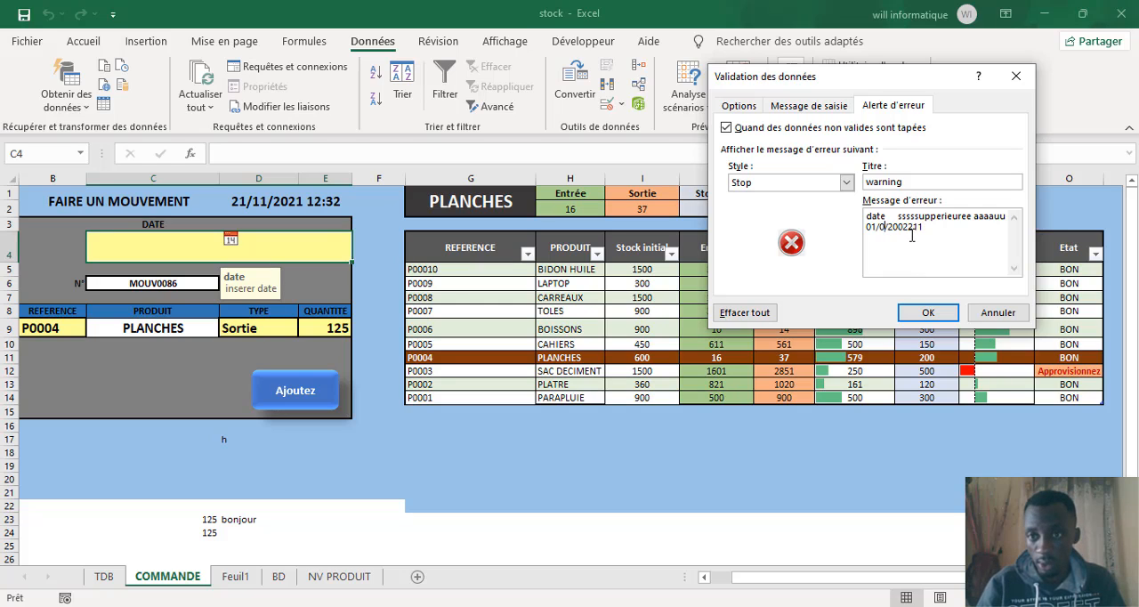
# Step: Shorten the year in the error message to 2021 and apply the validation settings to C4
pyautogui.click(924, 227)
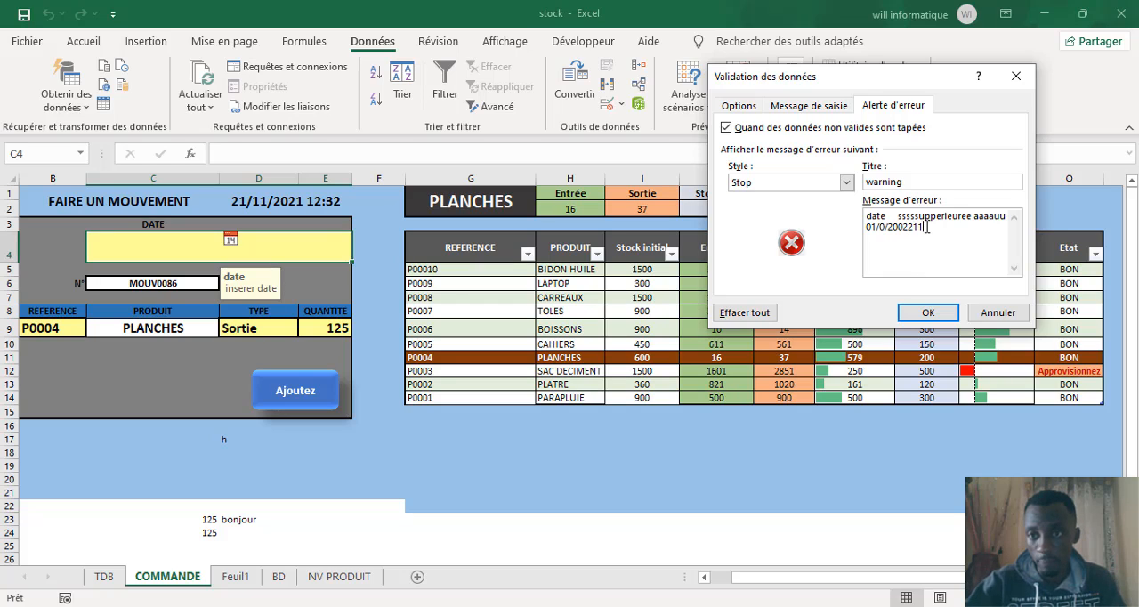
pyautogui.press('BackSpace')
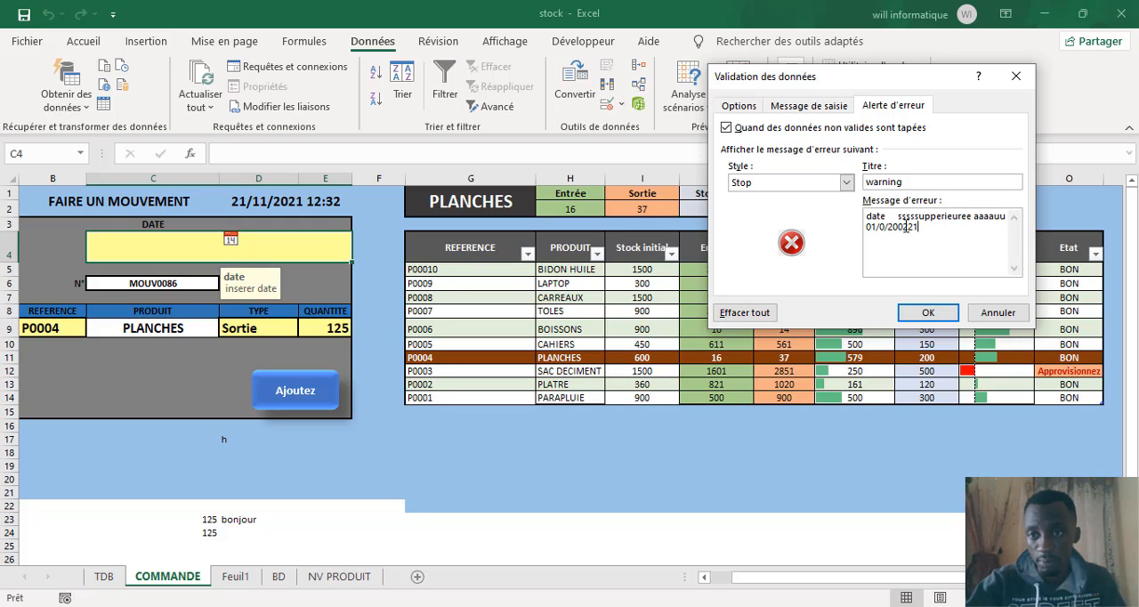
pyautogui.click(906, 227)
pyautogui.press('BackSpace')
pyautogui.click(905, 228)
pyautogui.press('BackSpace')
pyautogui.click(925, 313)
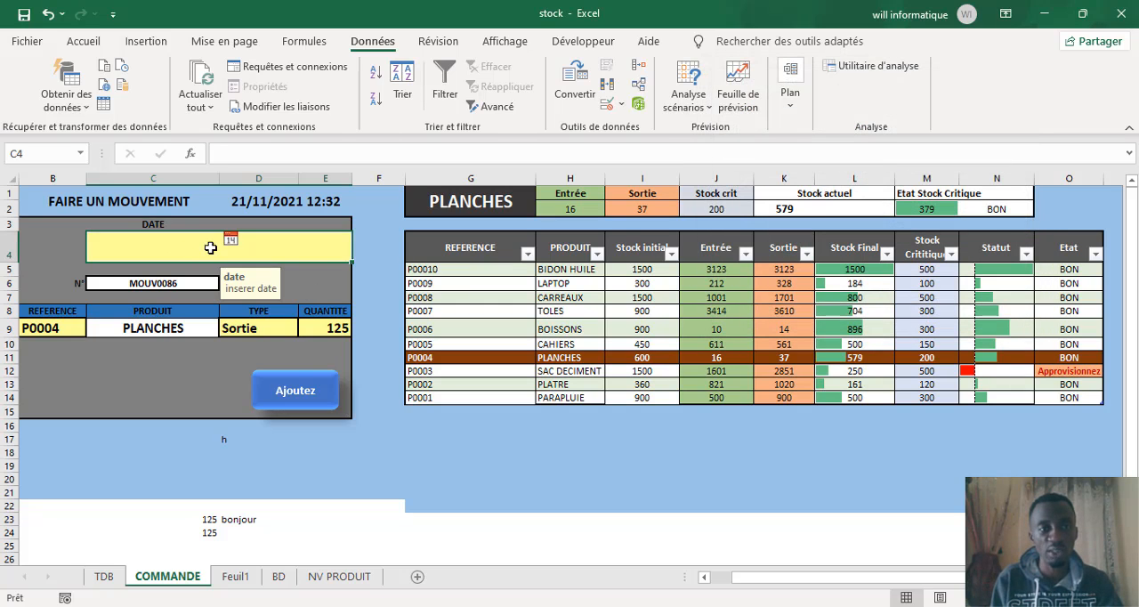
# Step: Test the validation of date cell C4 by entering the text ppaa, and cancel the entry
pyautogui.write('ppaa')
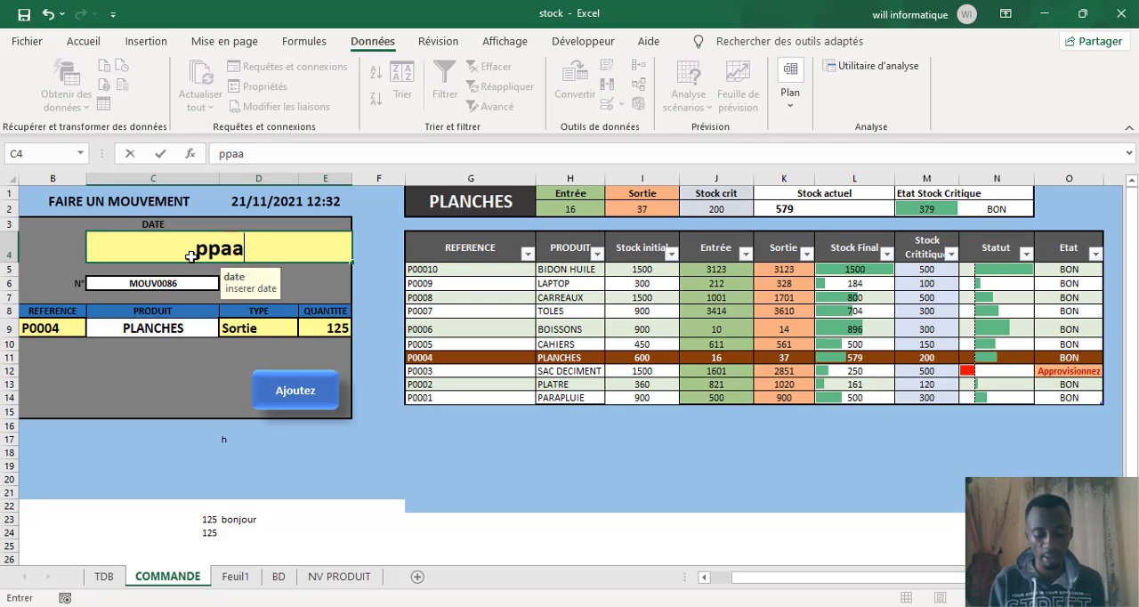
pyautogui.click(193, 377)
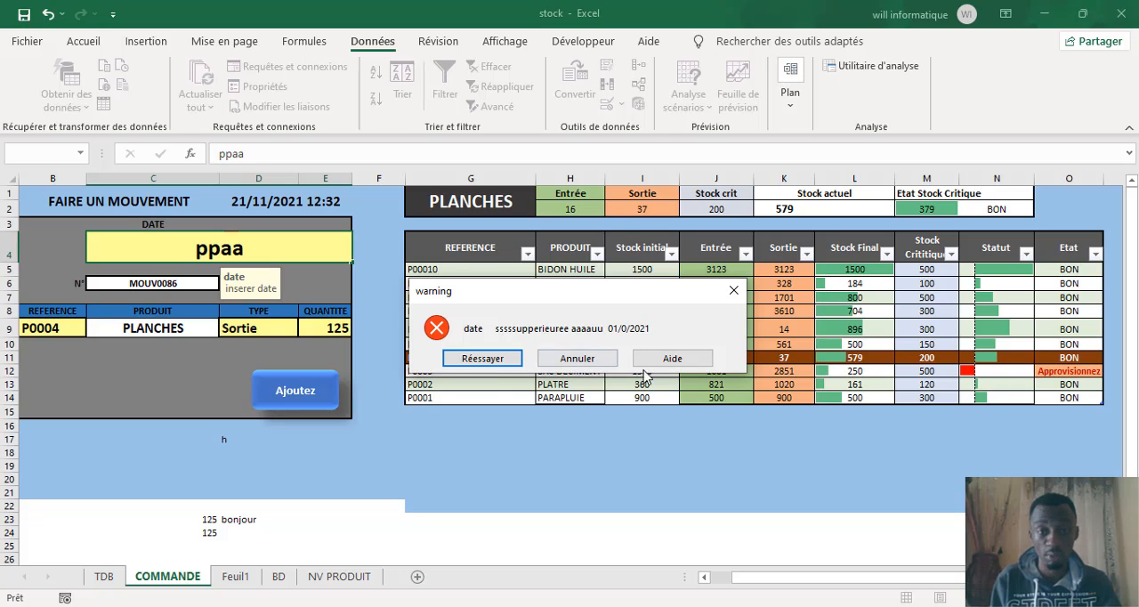
pyautogui.click(576, 359)
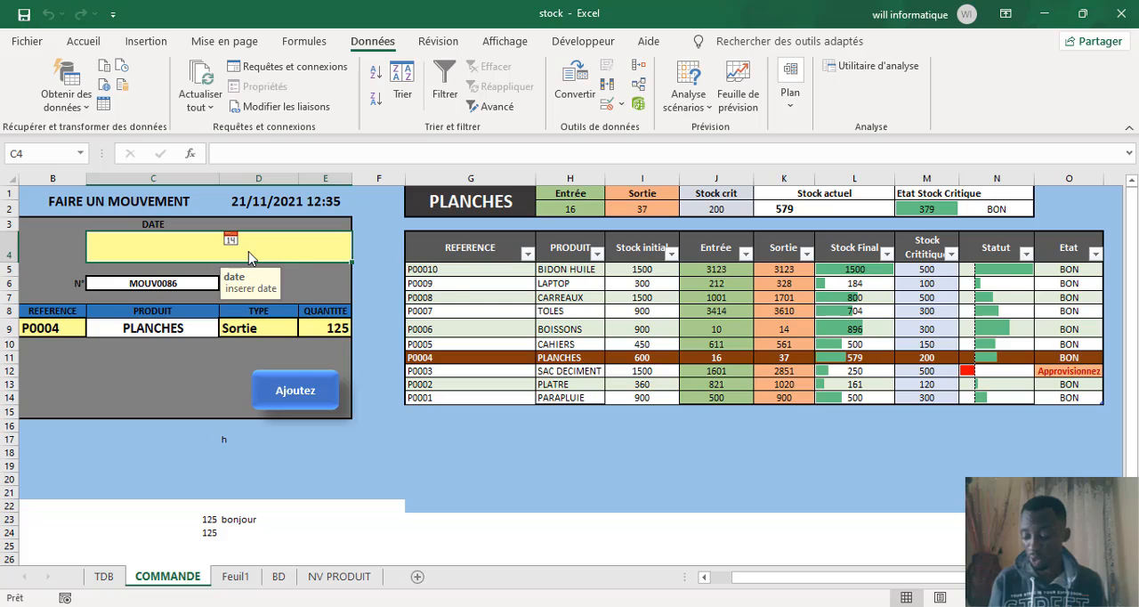
pyautogui.write('12/')
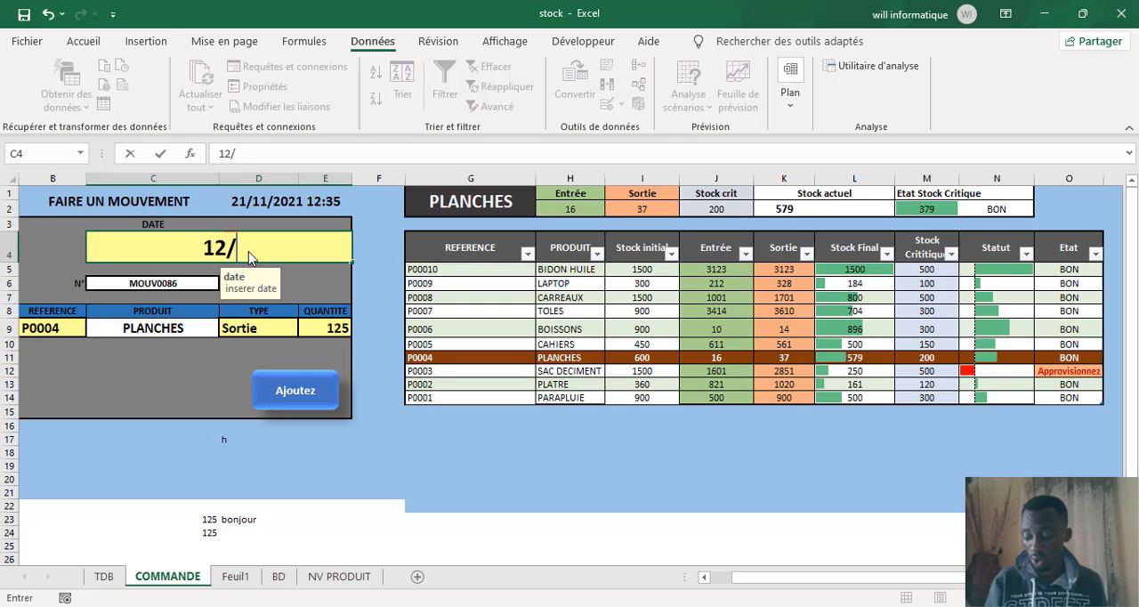
pyautogui.write('12/')
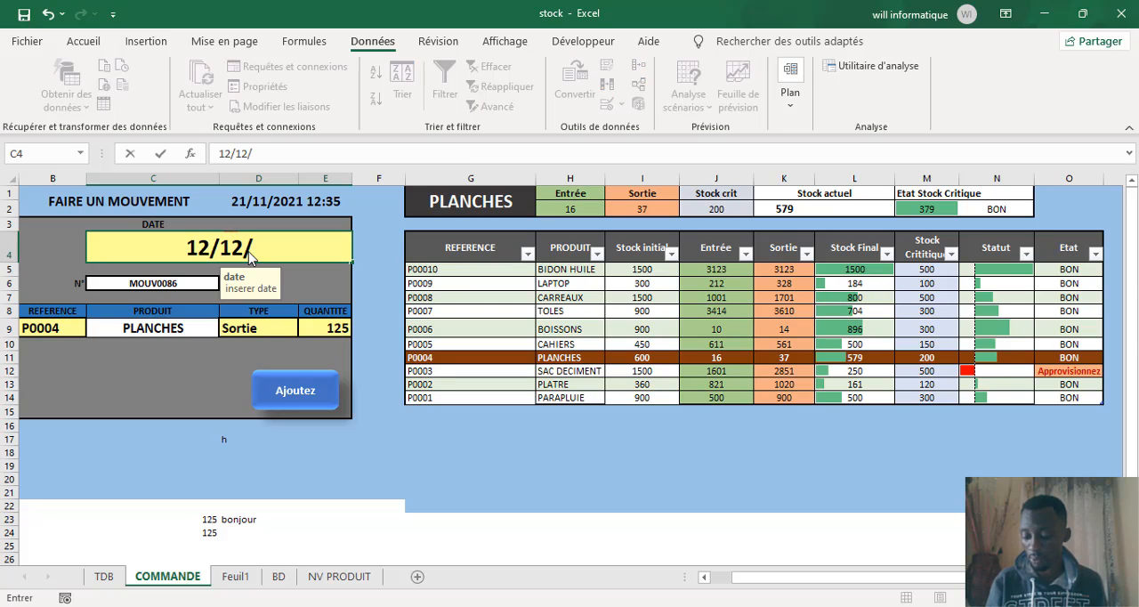
pyautogui.press('BackSpace')
pyautogui.press('BackSpace')
pyautogui.press('BackSpace')
pyautogui.press('BackSpace')
pyautogui.press('BackSpace')
pyautogui.press('BackSpace')
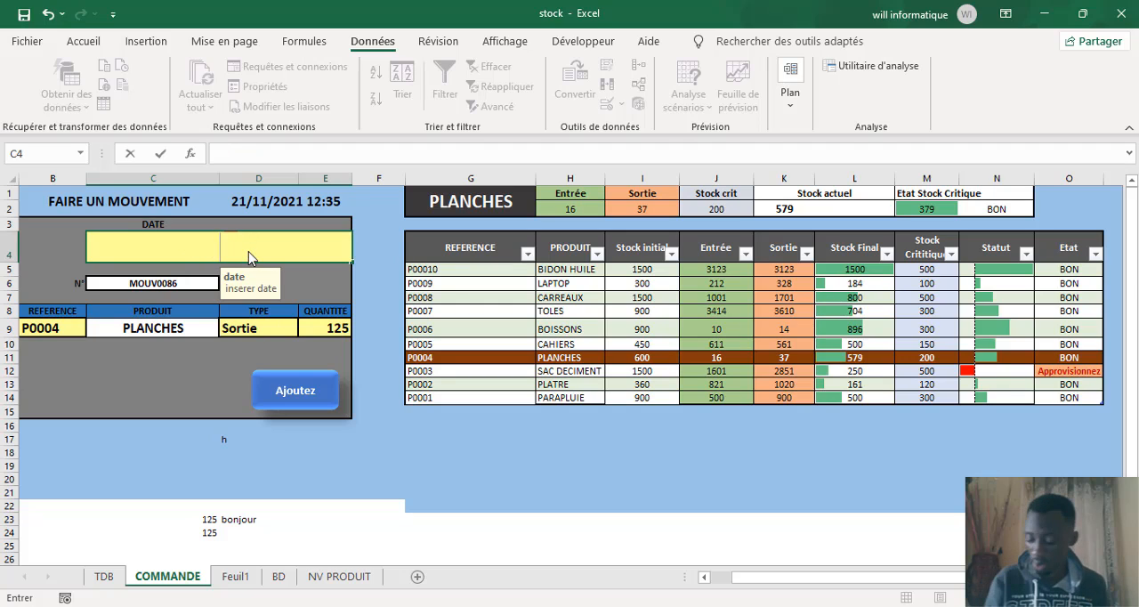
pyautogui.write('31/')
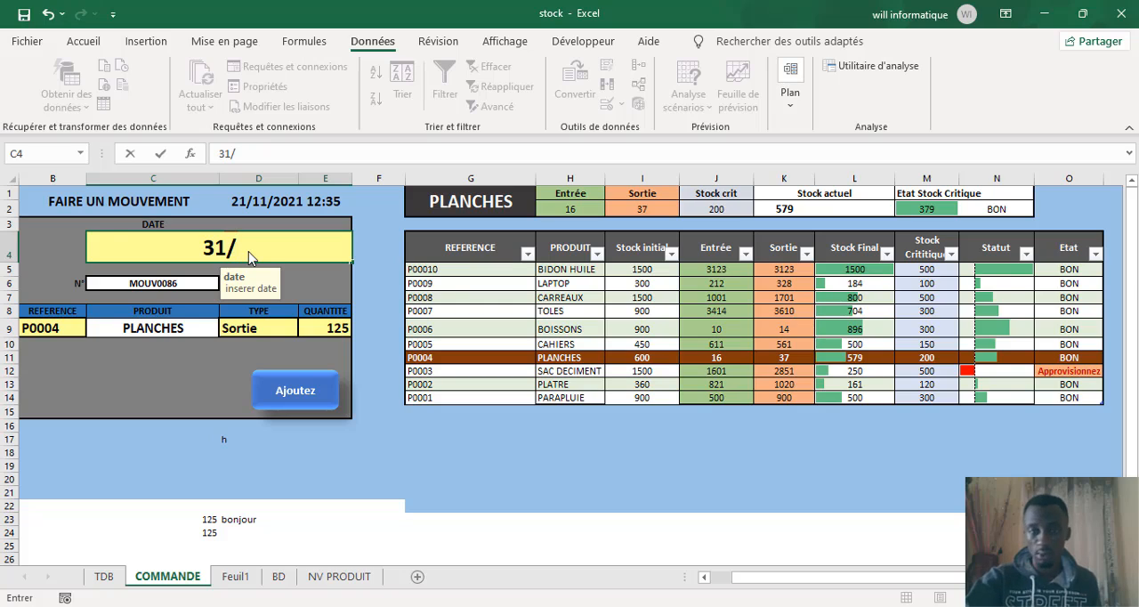
pyautogui.press('BackSpace')
pyautogui.press('BackSpace')
pyautogui.press('BackSpace')
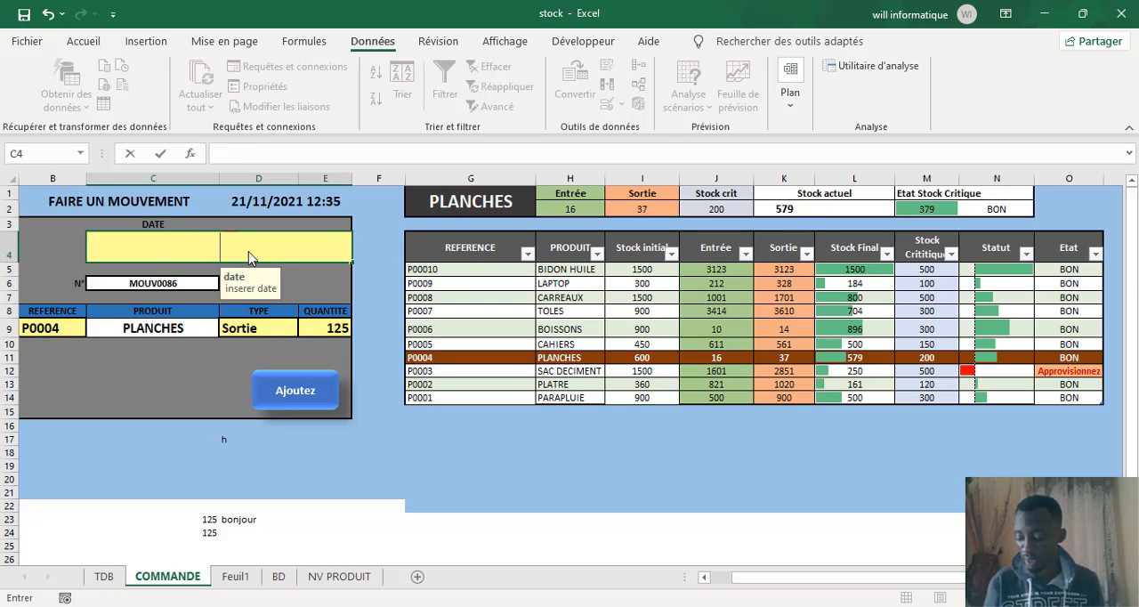
# Step: Try to enter the limit date 01/01/2021 in cell C4 and cancel the entry
pyautogui.write('01/0')
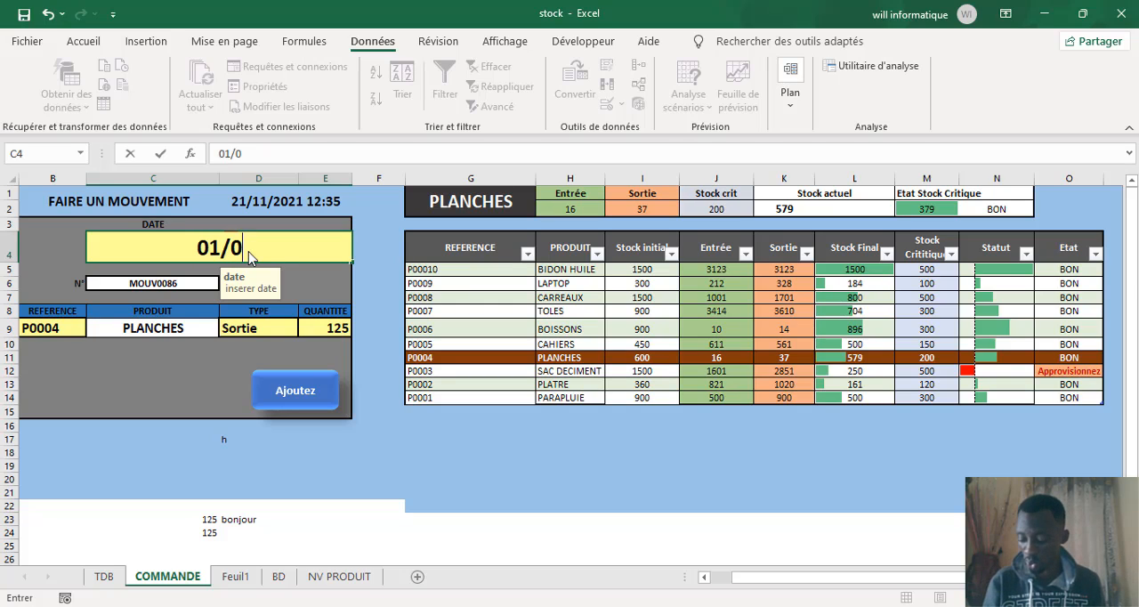
pyautogui.write('1/2021')
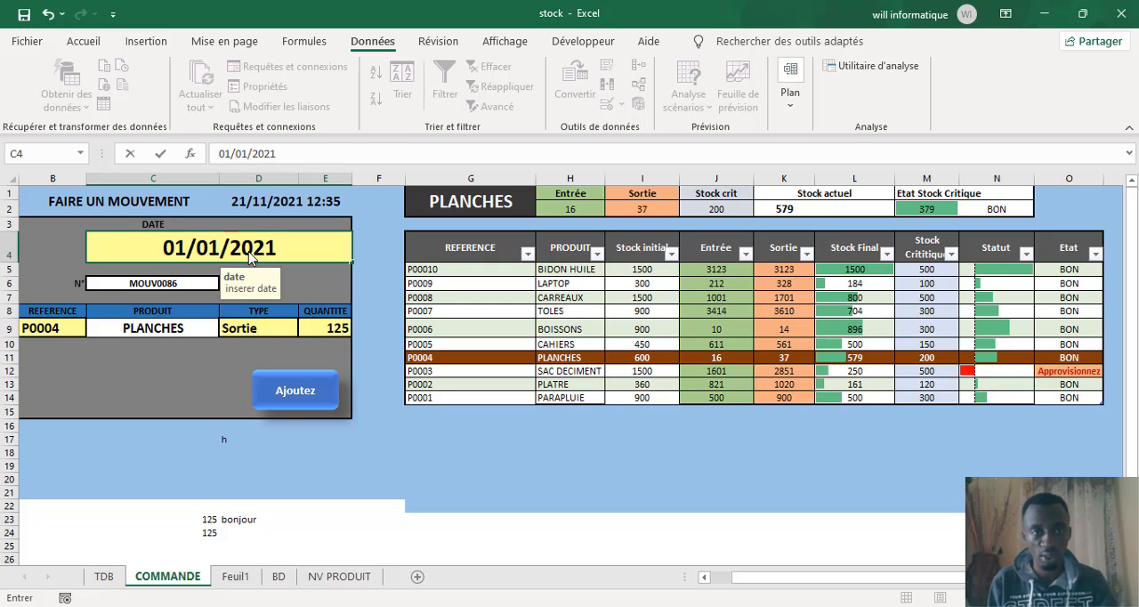
pyautogui.click(298, 392)
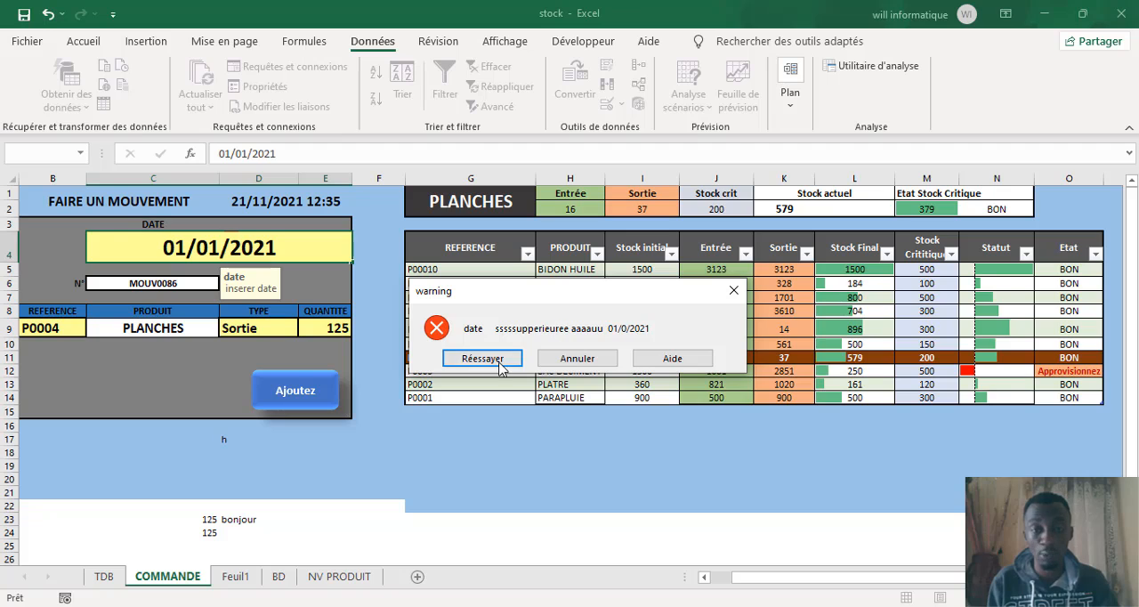
pyautogui.click(571, 367)
# Step: Try to enter the earlier date 31/12/2020 in cell C4 and cancel the entry
pyautogui.write('3')
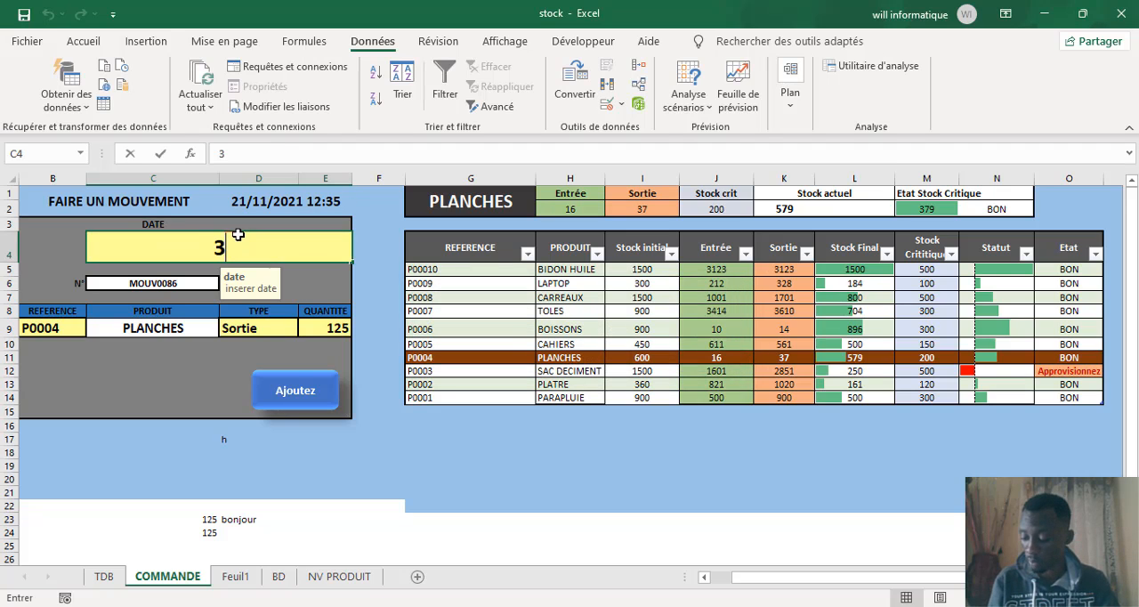
pyautogui.write('1/12/')
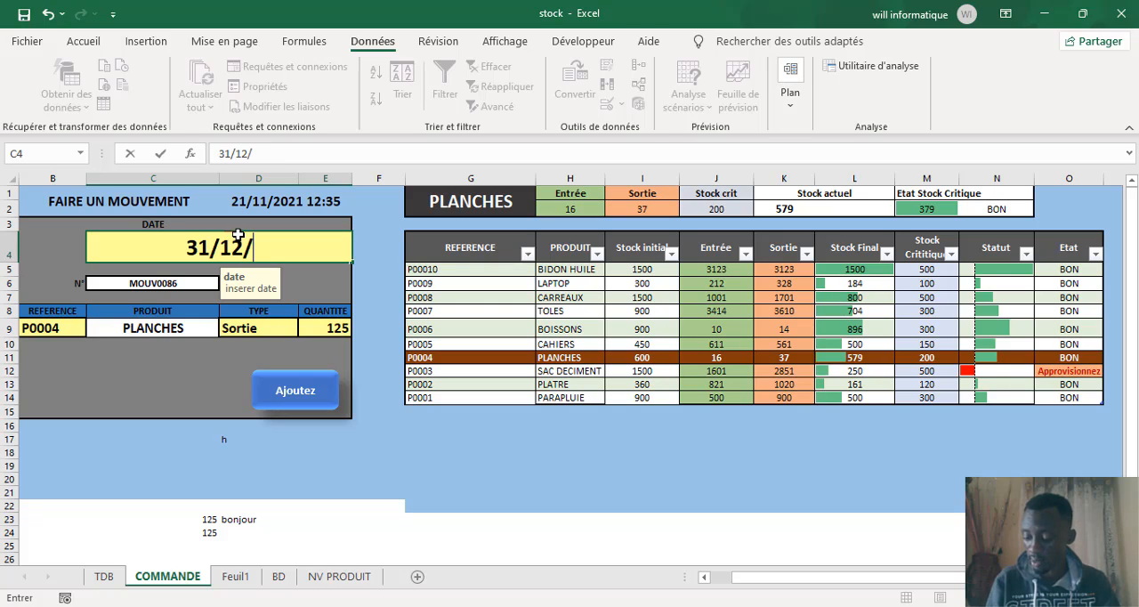
pyautogui.write('2020')
pyautogui.press('Return')
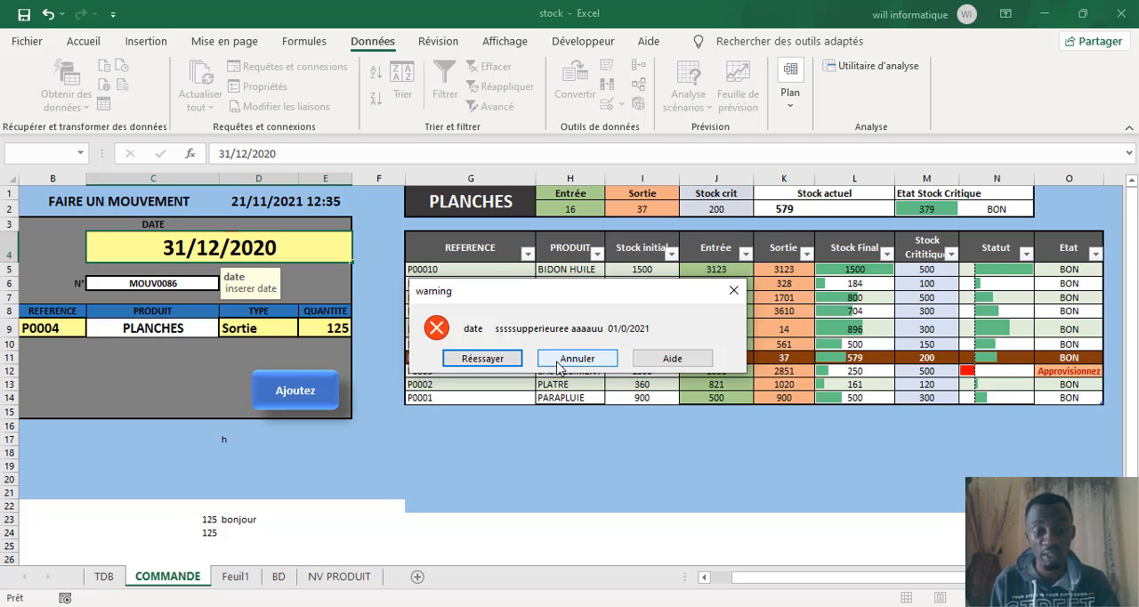
pyautogui.click(577, 359)
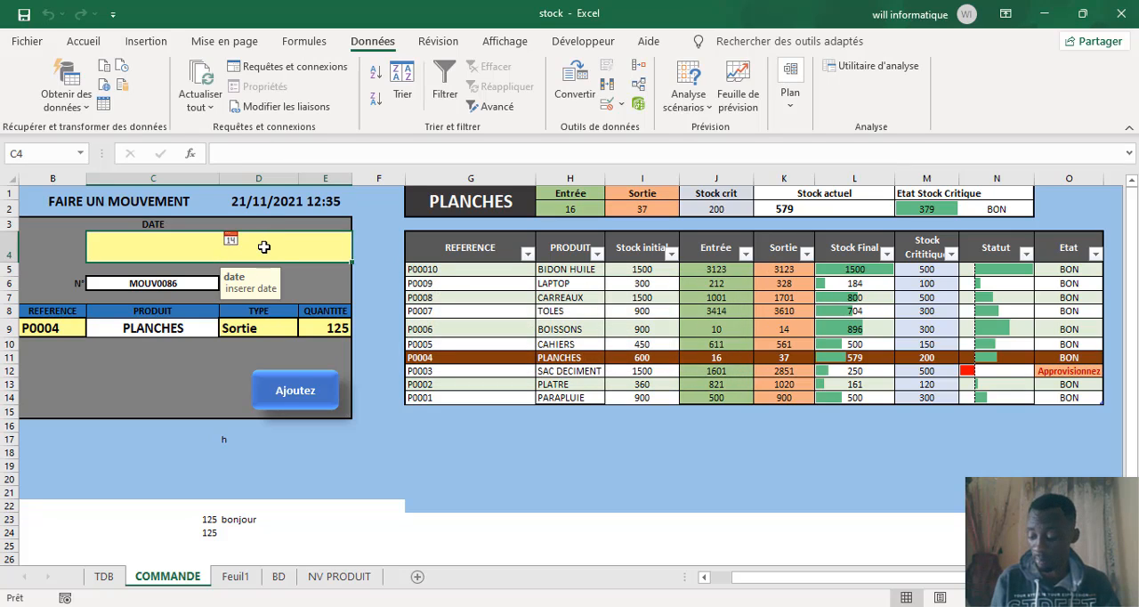
# Step: Enter the date 12/06/2021 in cell C4
pyautogui.write('12/06')
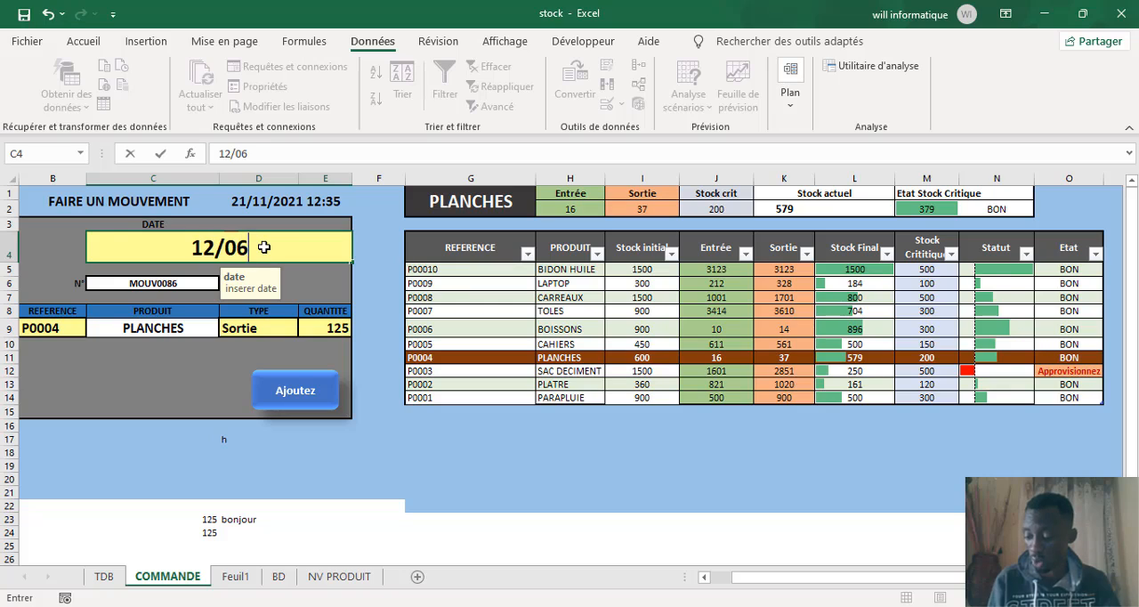
pyautogui.write('/2021')
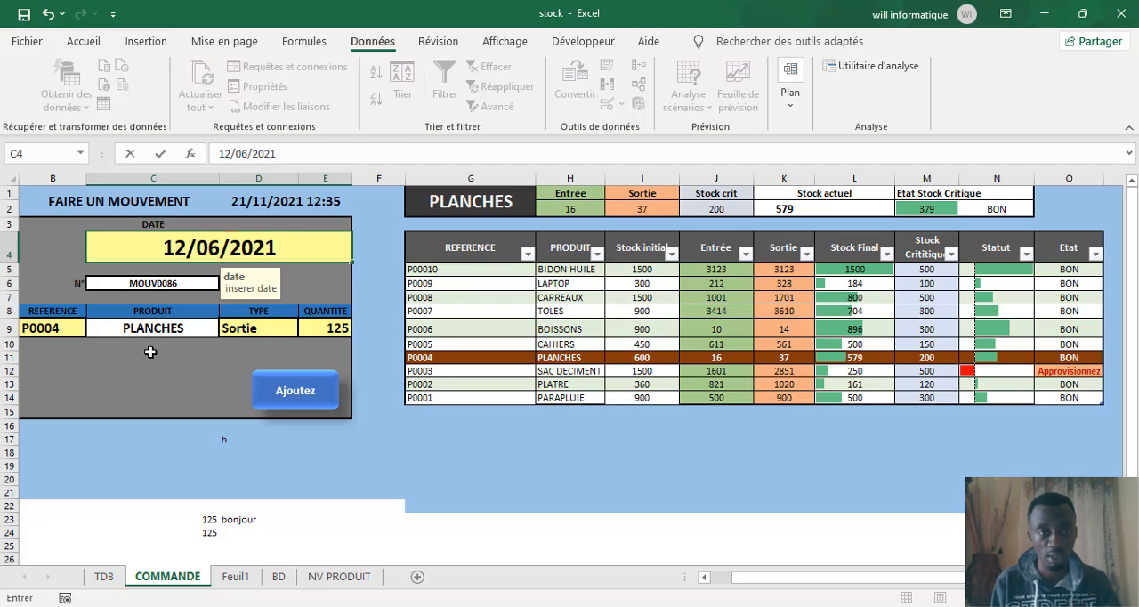
pyautogui.click(156, 368)
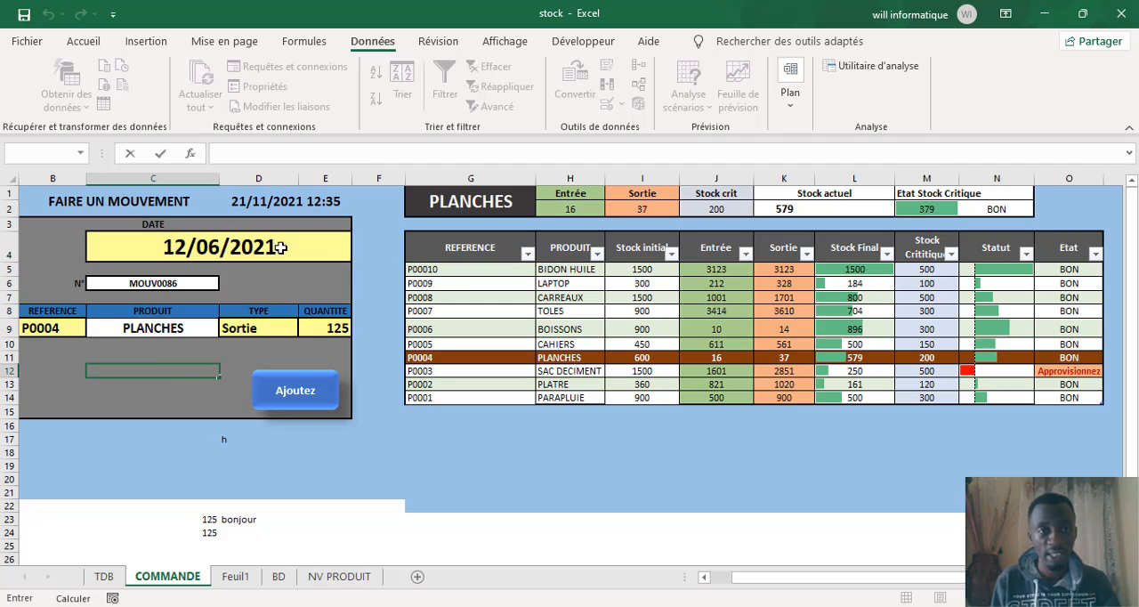
# Step: Change the date in C4 to 23 June 2021 using the cell's date picker
pyautogui.click(252, 250)
pyautogui.click(230, 242)
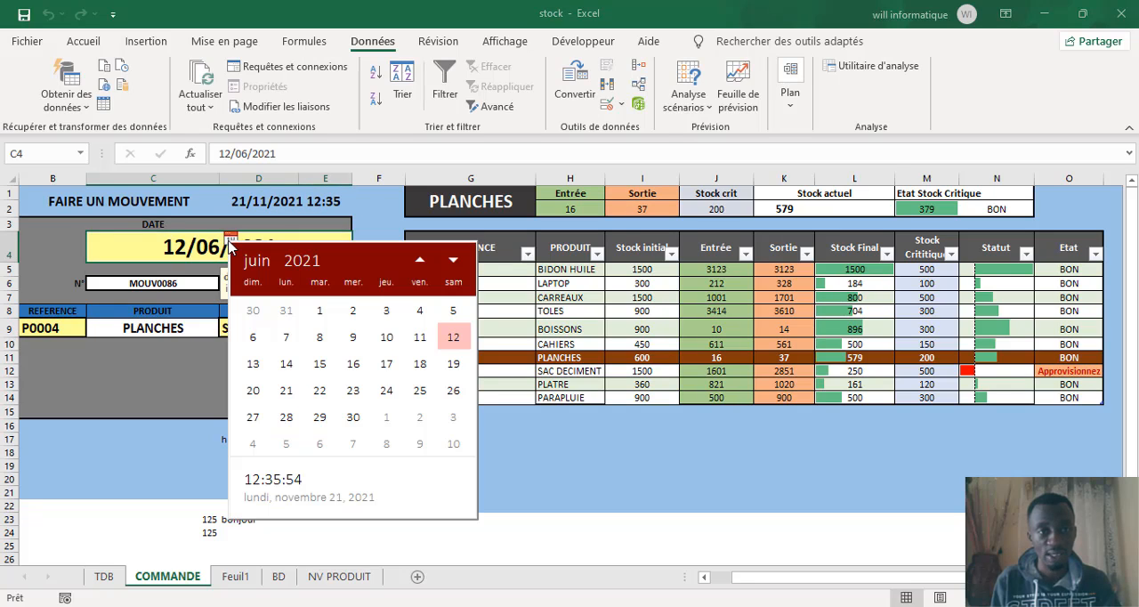
pyautogui.click(385, 389)
# Step: Test a date before the limit by choosing 20 March 2018 for C4 in the date picker, and leave the cell
pyautogui.click(231, 241)
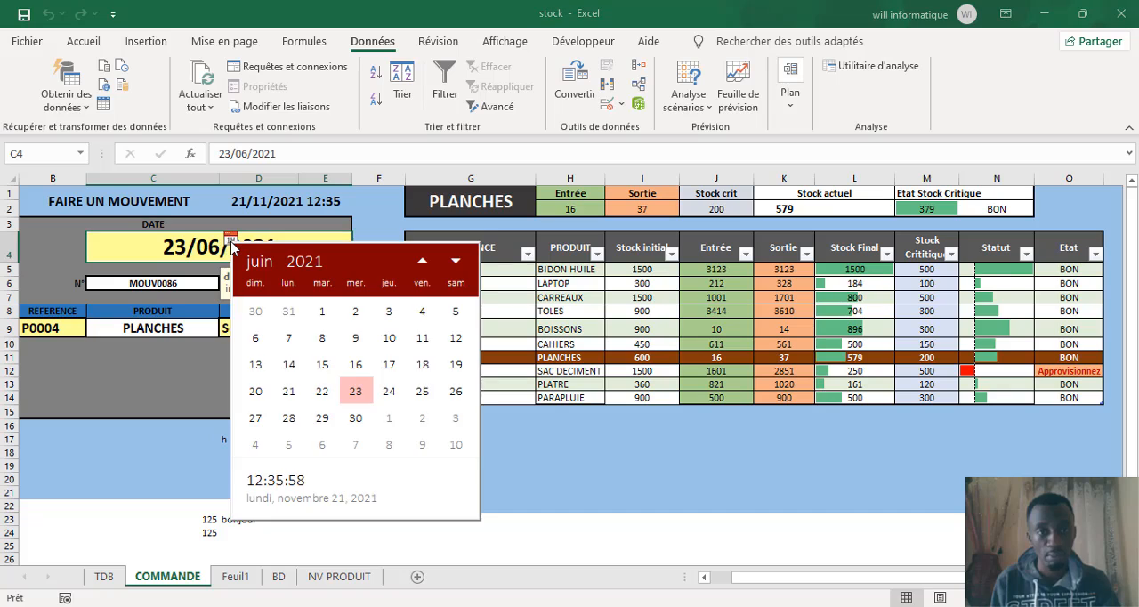
pyautogui.click(423, 263)
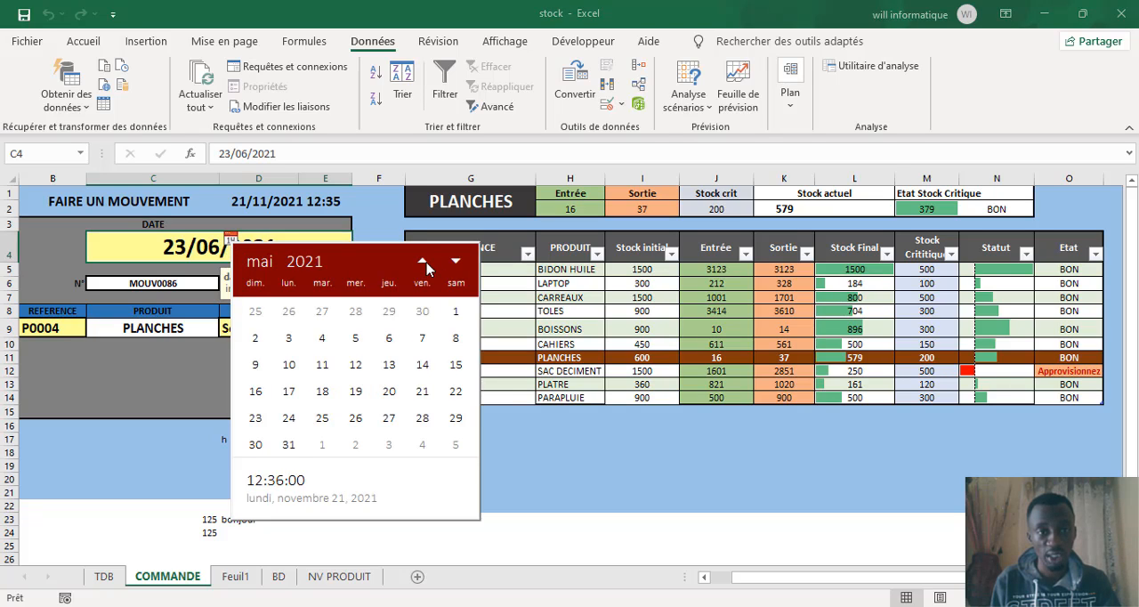
pyautogui.click(422, 261)
pyautogui.click(423, 261)
pyautogui.click(305, 262)
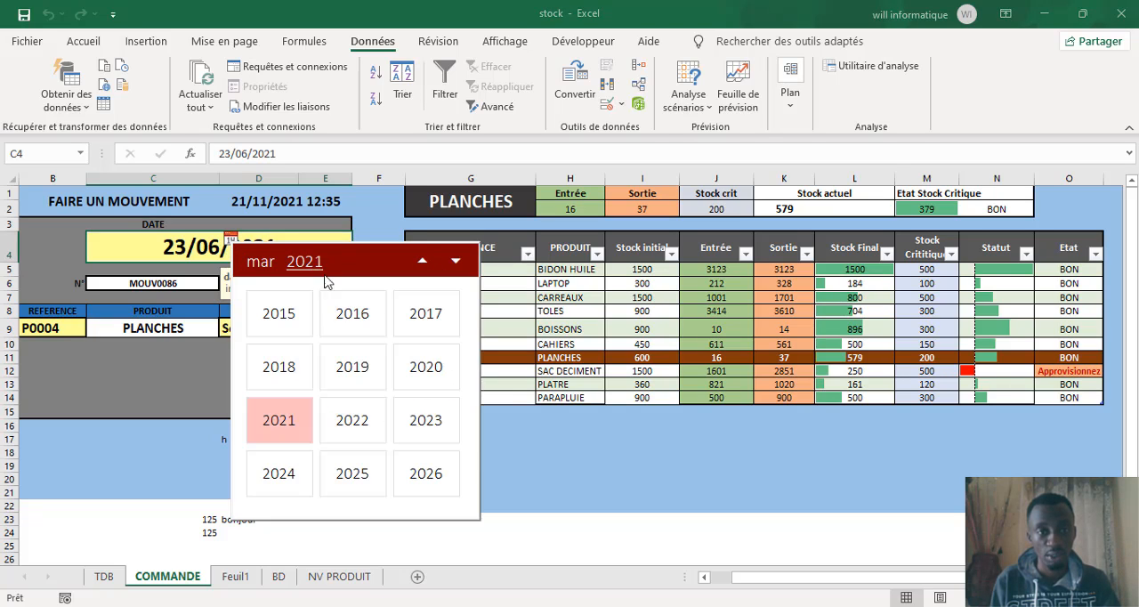
pyautogui.click(290, 382)
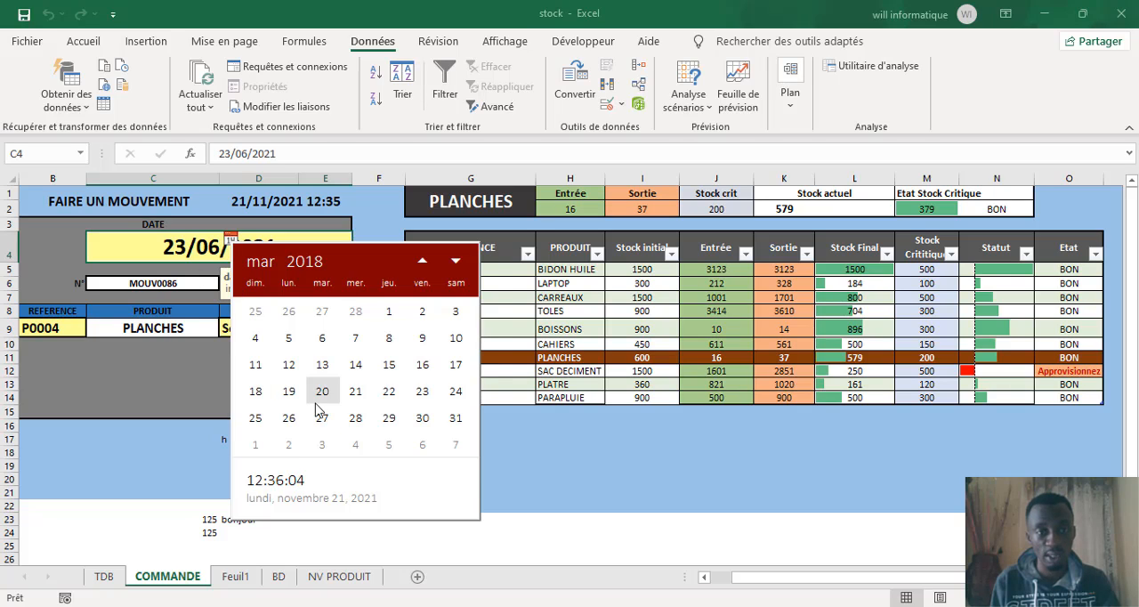
pyautogui.click(322, 391)
pyautogui.click(163, 391)
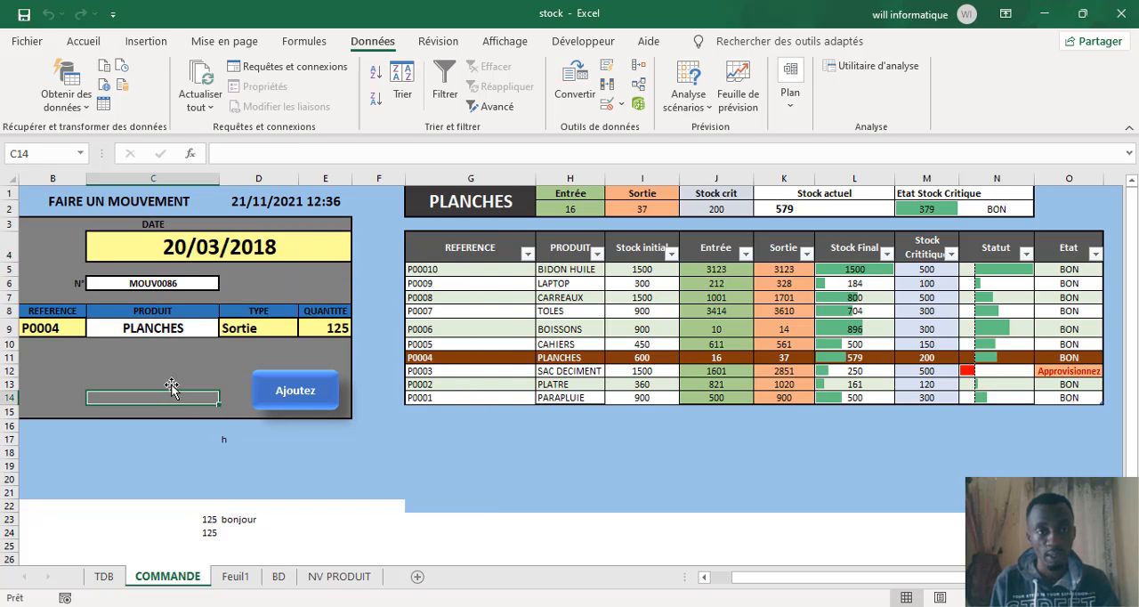
# Step: Try to enter the earlier date 01/12/2020 in cell C4, cancel the entry, and leave the cell
pyautogui.click(265, 247)
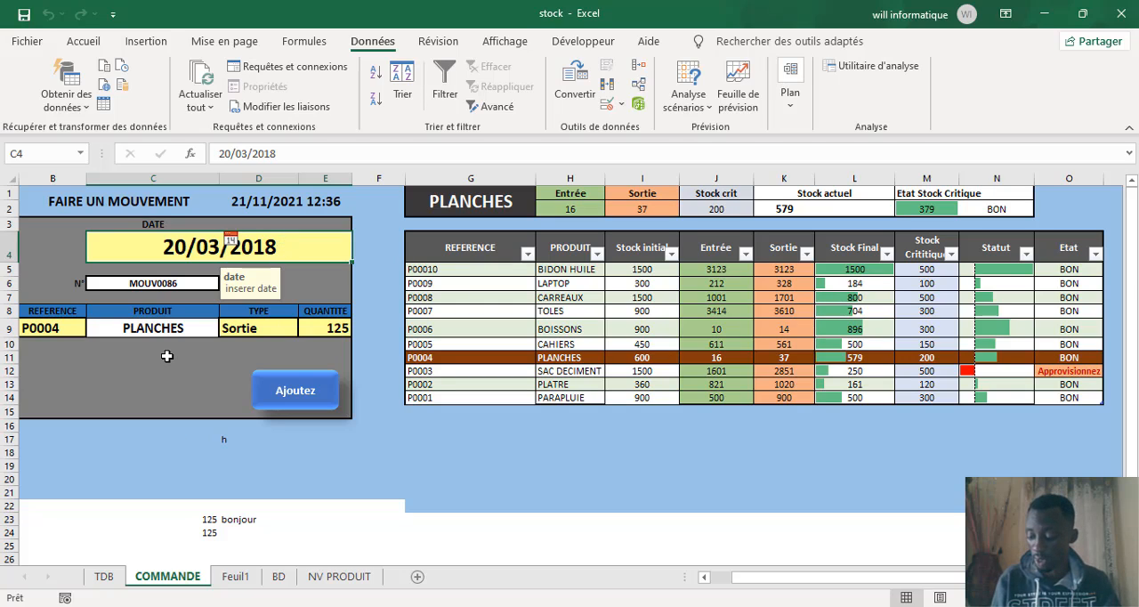
pyautogui.write('0')
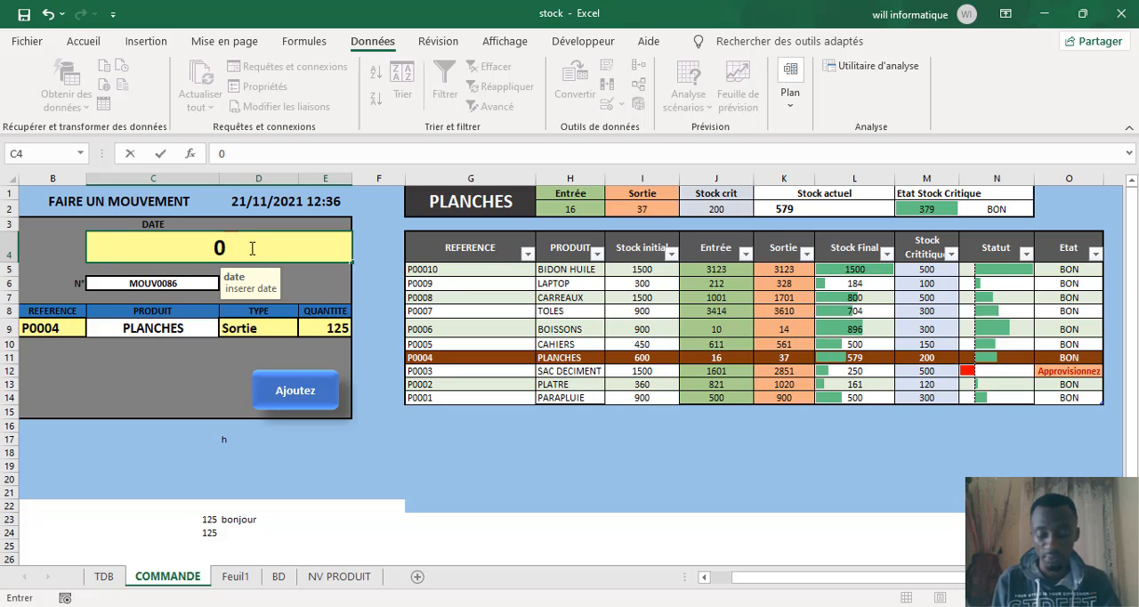
pyautogui.write('1/12')
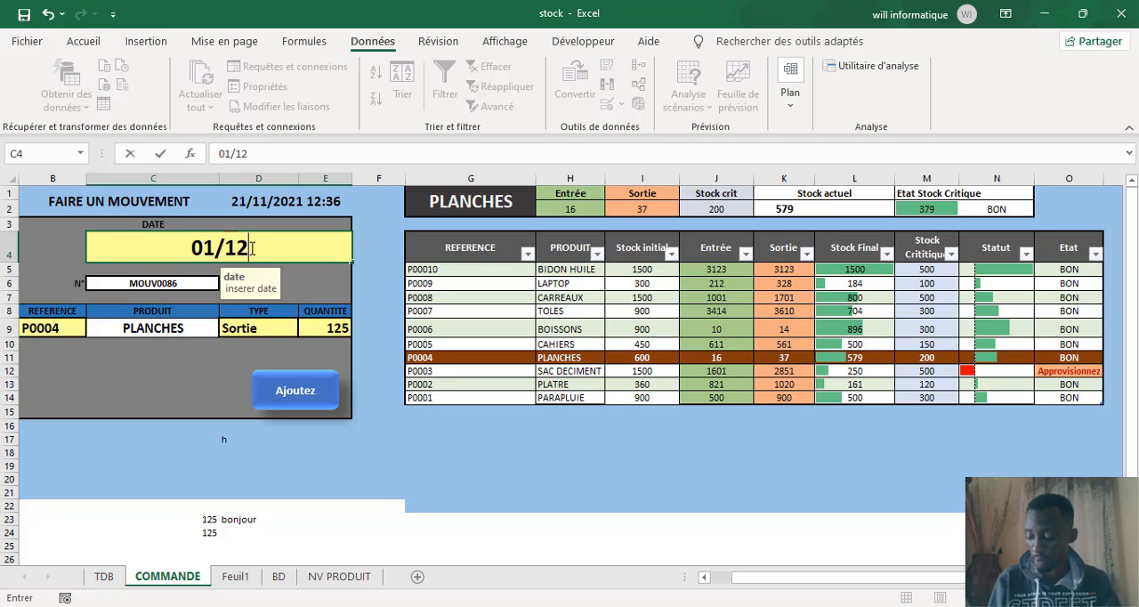
pyautogui.write('/2020')
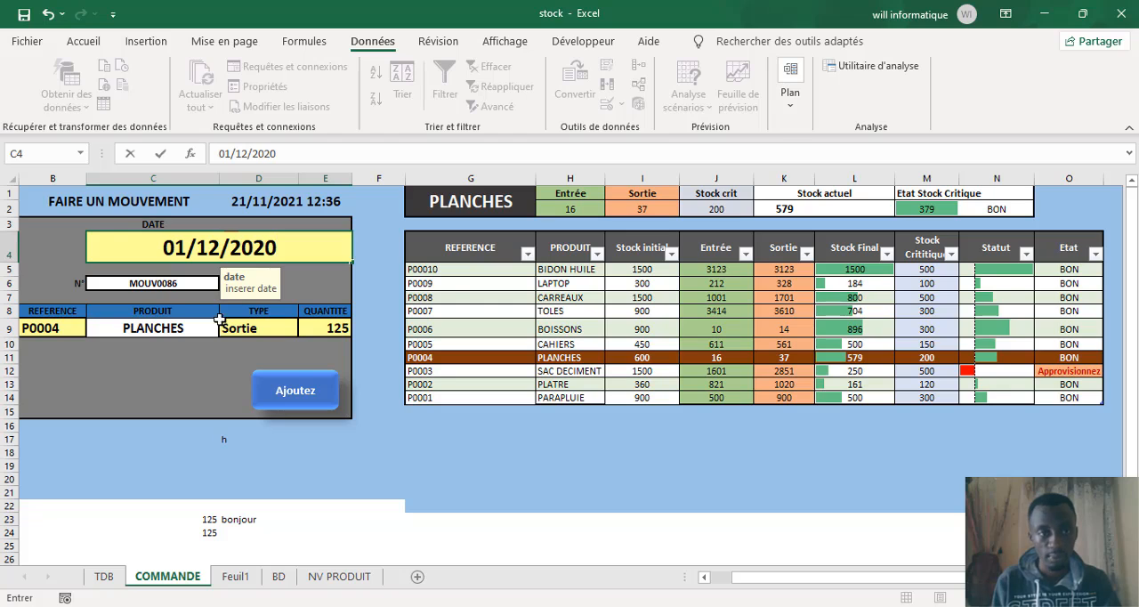
pyautogui.press('Return')
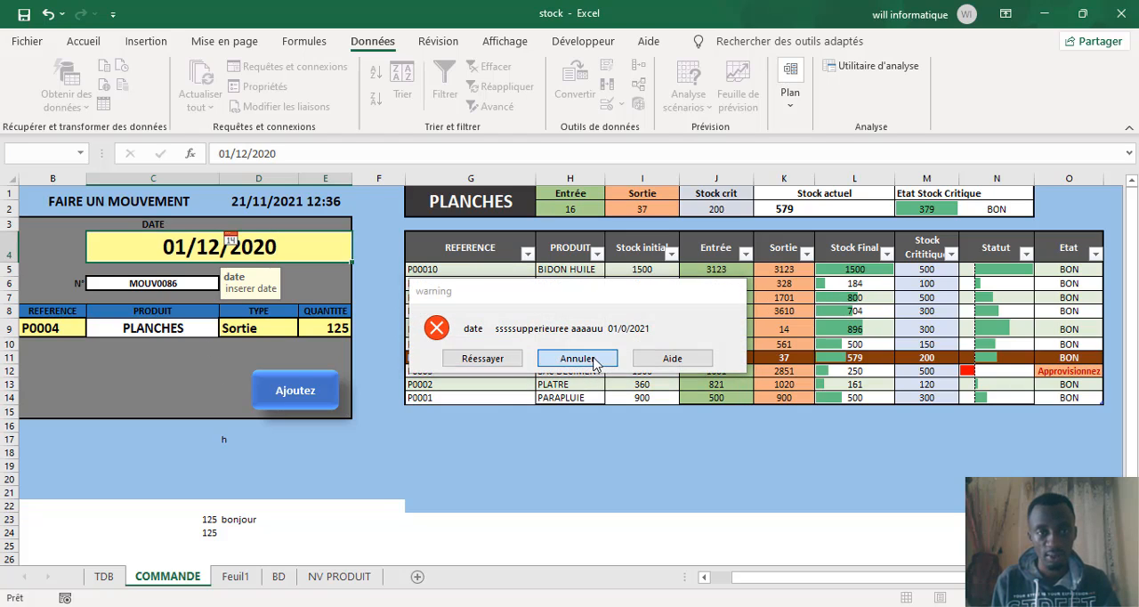
pyautogui.click(577, 358)
pyautogui.click(234, 392)
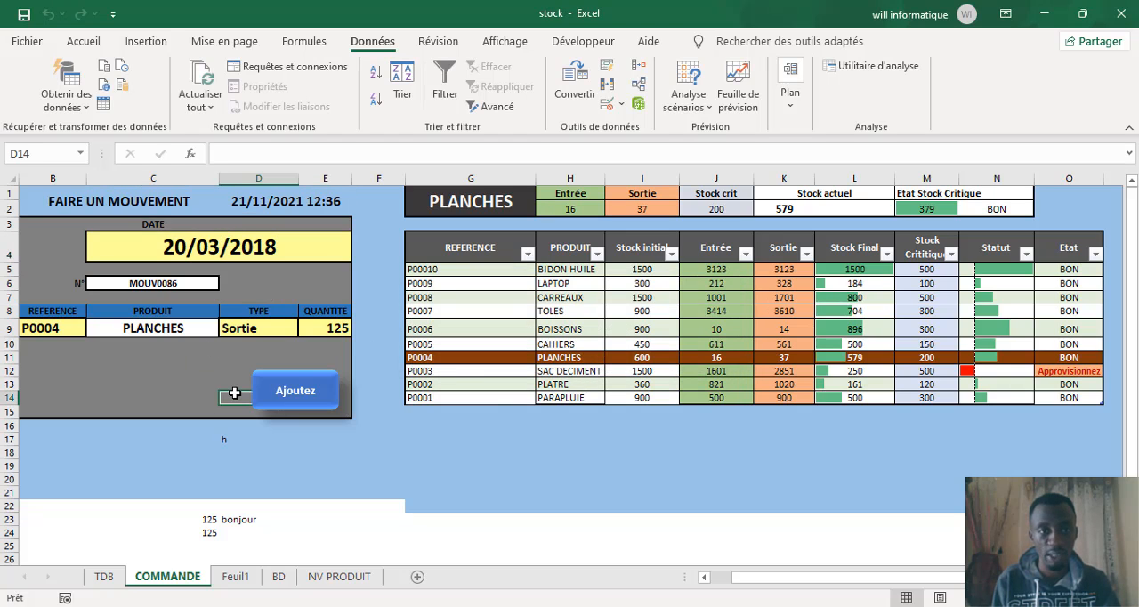
# Step: Enter the date 12/01/2021 in cell C4
pyautogui.click(242, 248)
pyautogui.write('12/')
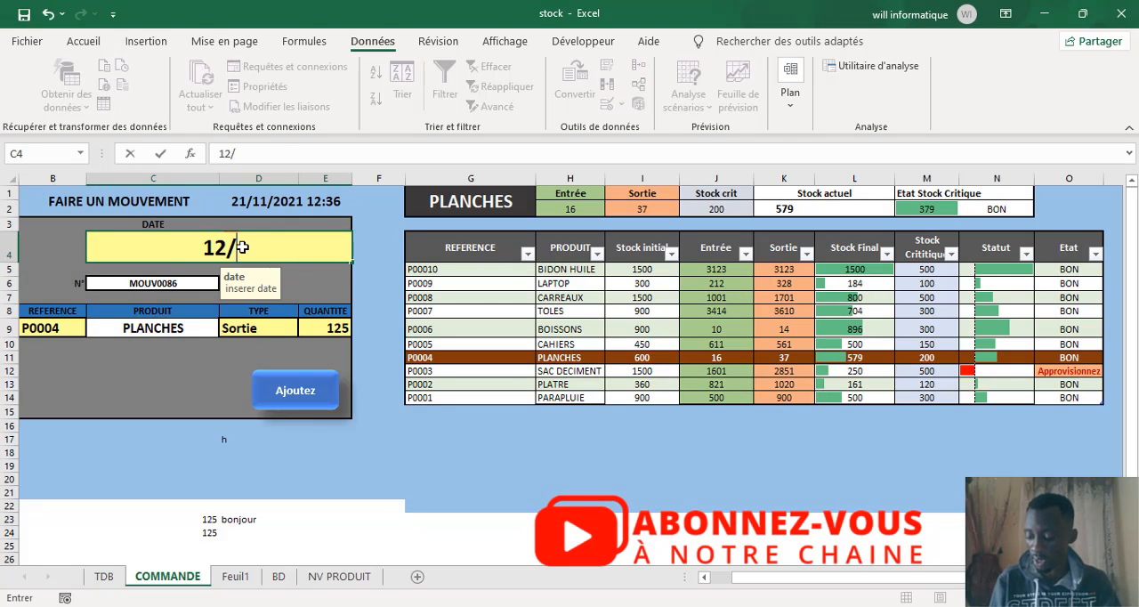
pyautogui.write('01/')
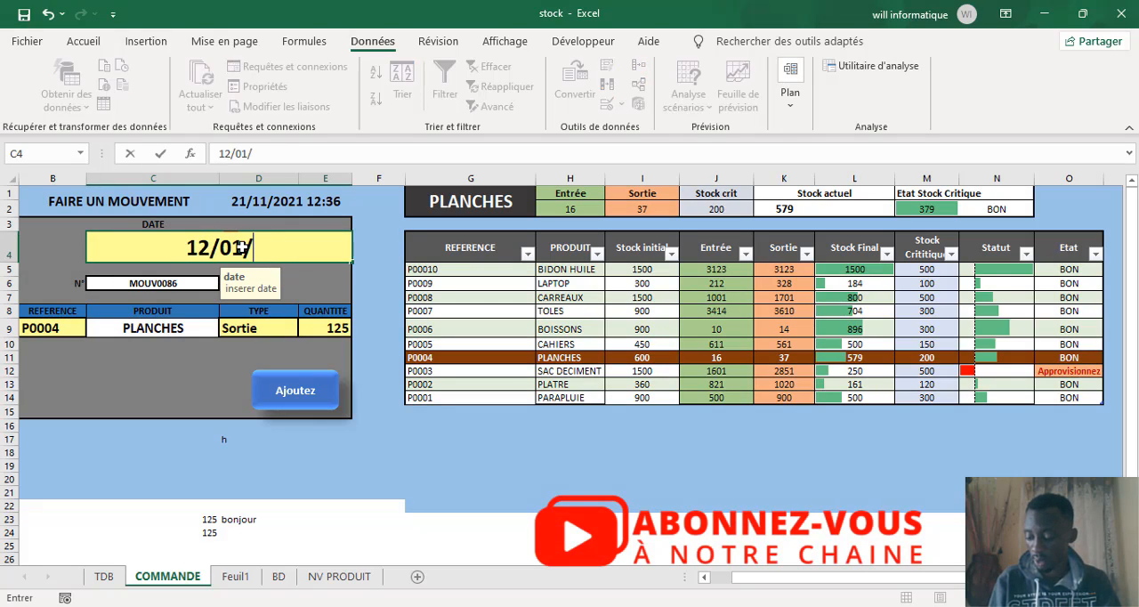
pyautogui.write('2021')
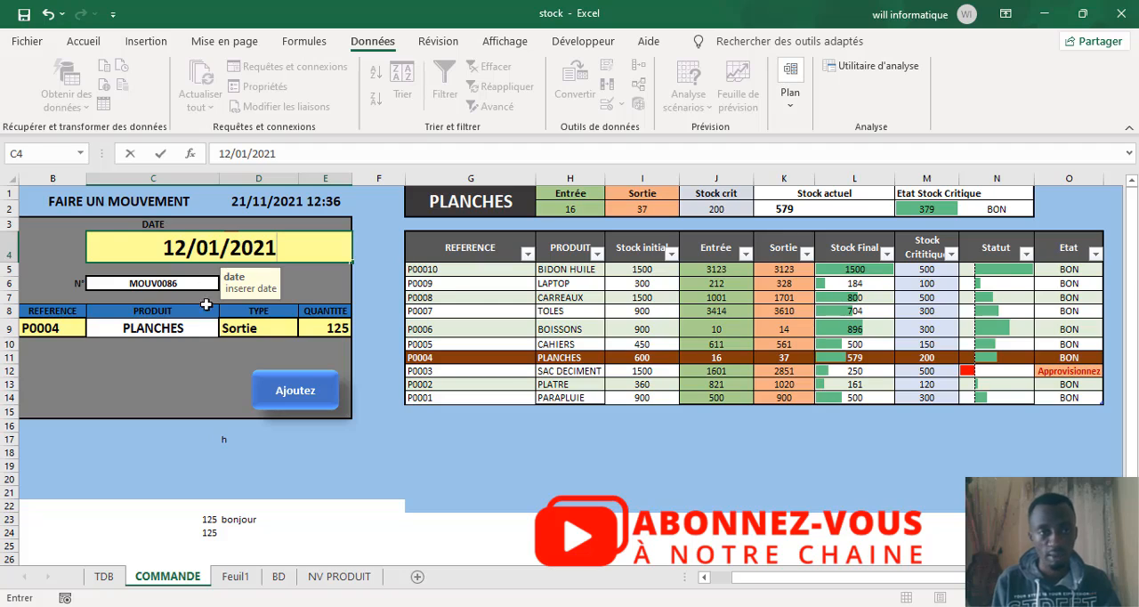
pyautogui.click(173, 391)
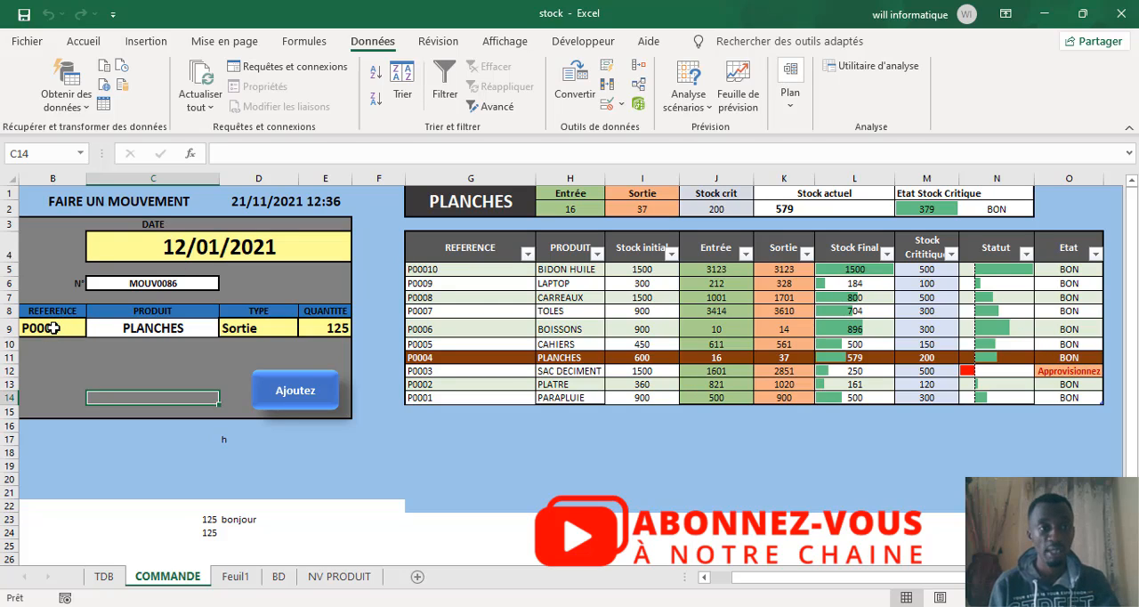
# Step: Validate the reference cell B9 against a list (Liste) with the source =BD!$A$4:$A$102
pyautogui.click(54, 327)
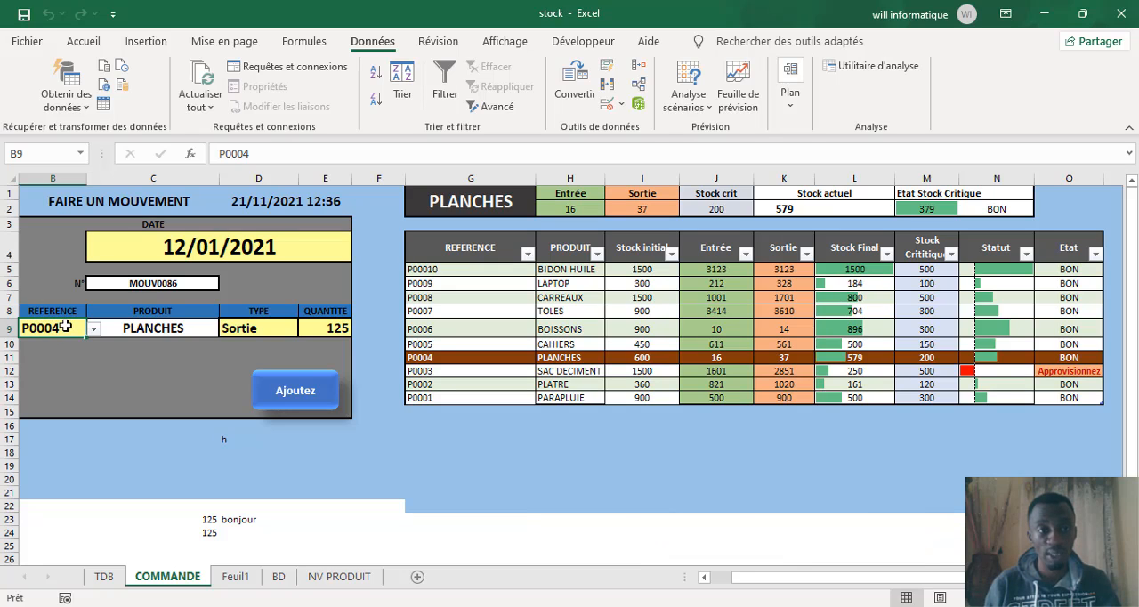
pyautogui.click(606, 106)
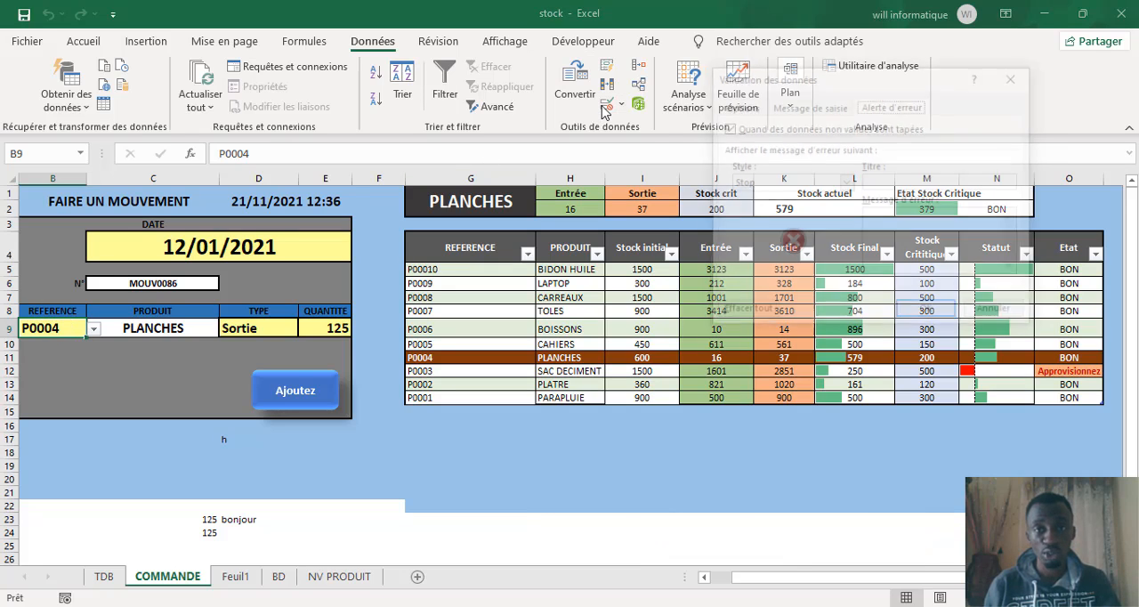
pyautogui.click(739, 107)
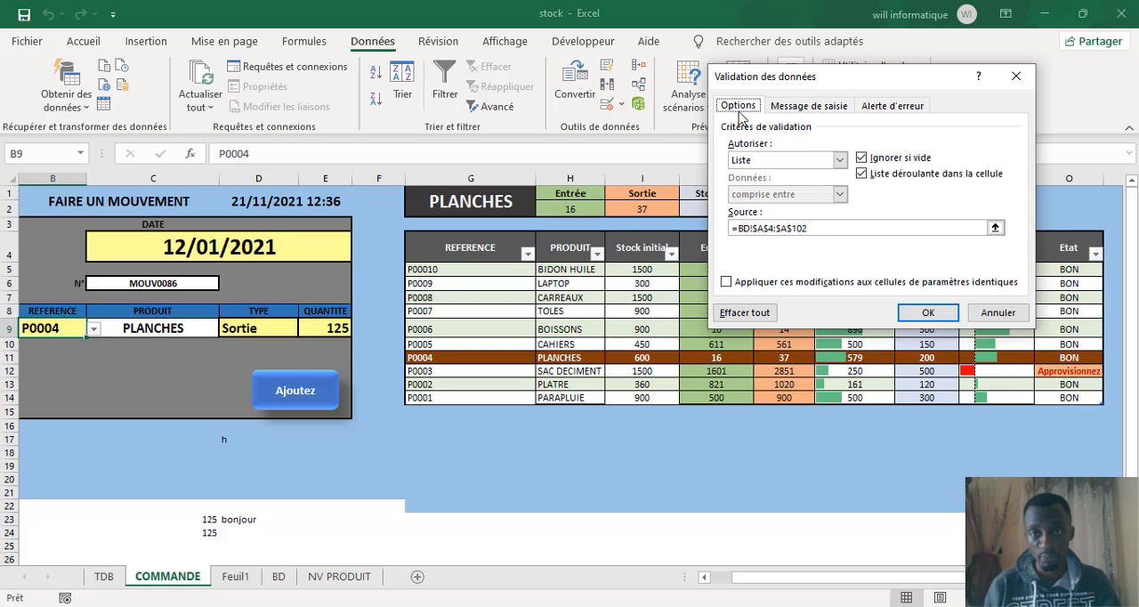
pyautogui.click(839, 161)
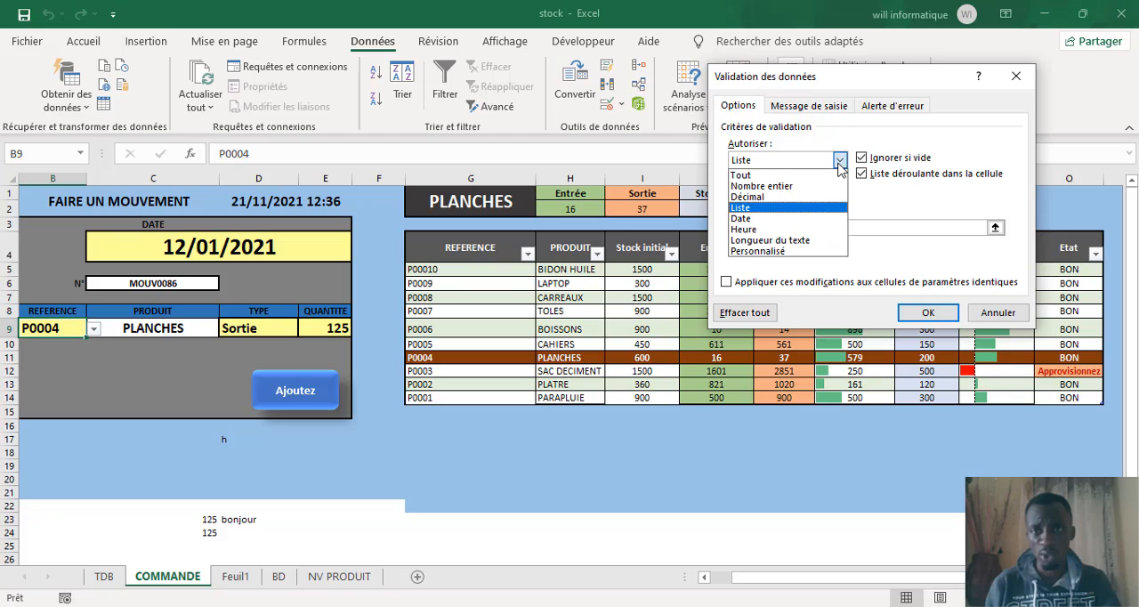
pyautogui.click(756, 209)
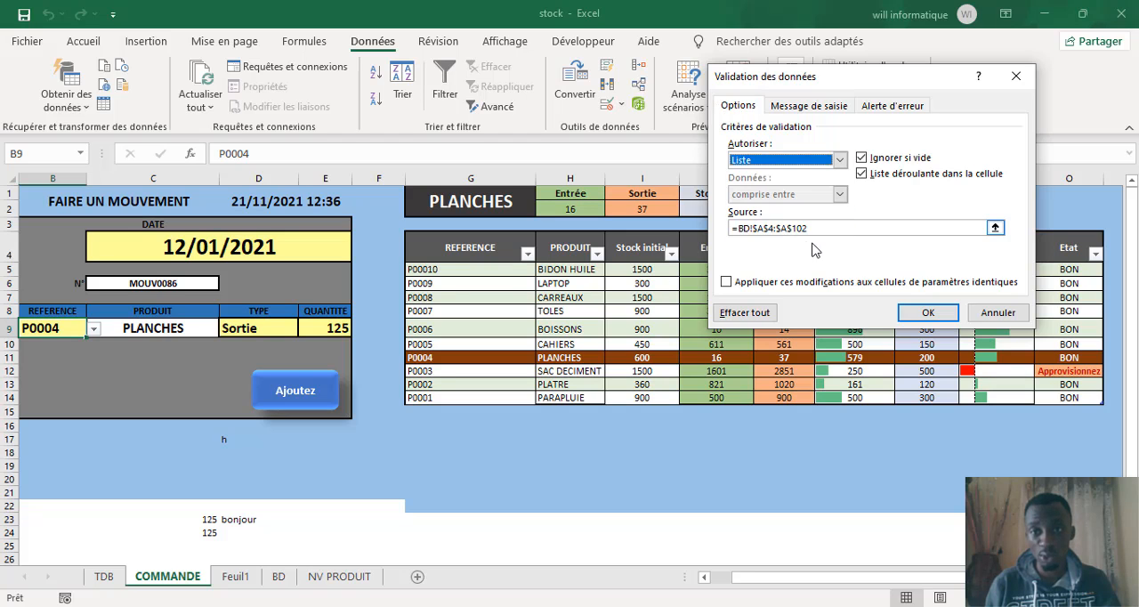
pyautogui.click(798, 229)
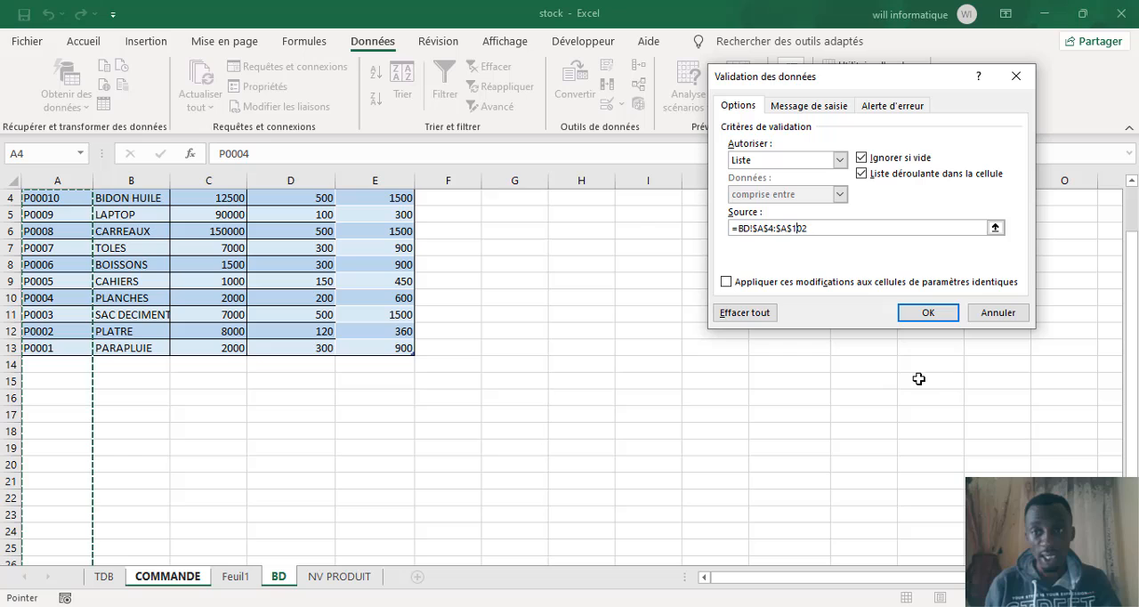
pyautogui.click(922, 316)
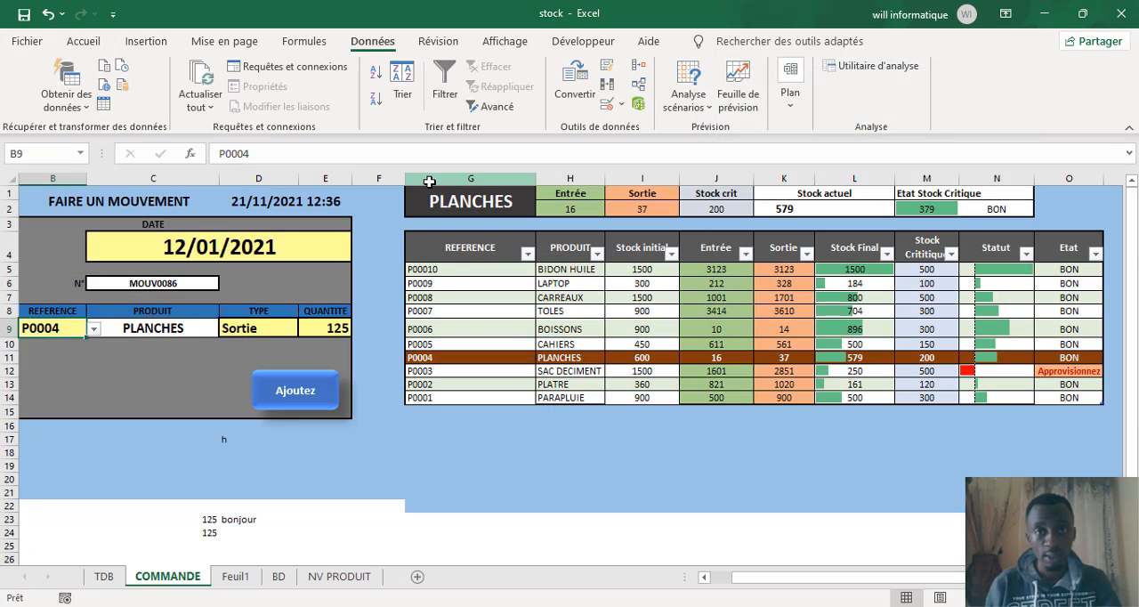
# Step: Give B9's data validation an input message titled "refereence" with the text "insserer une refference"
pyautogui.click(608, 104)
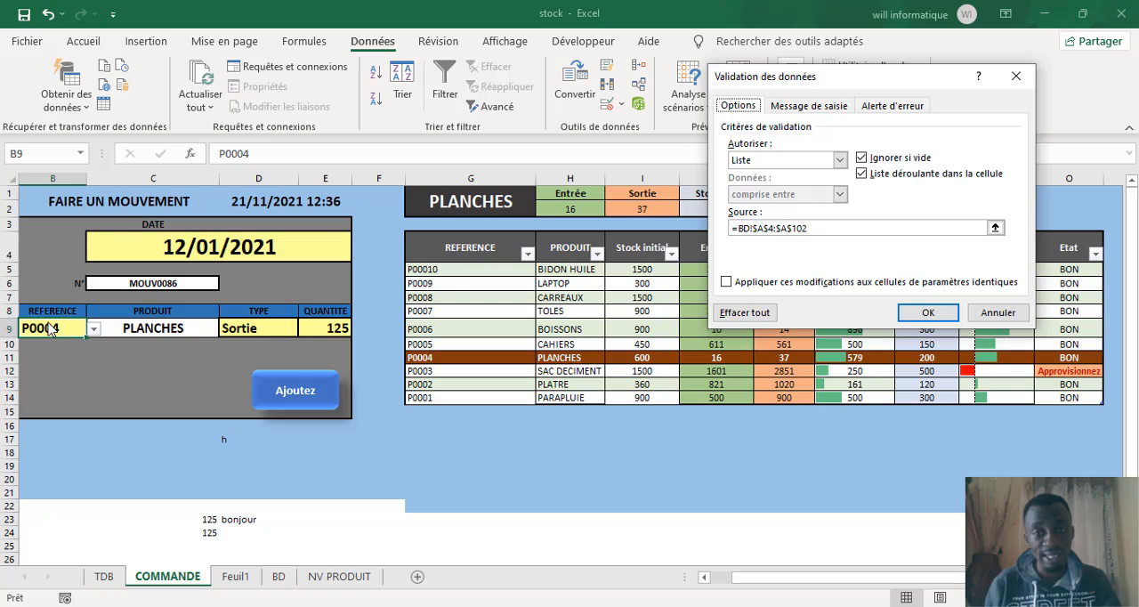
pyautogui.click(785, 229)
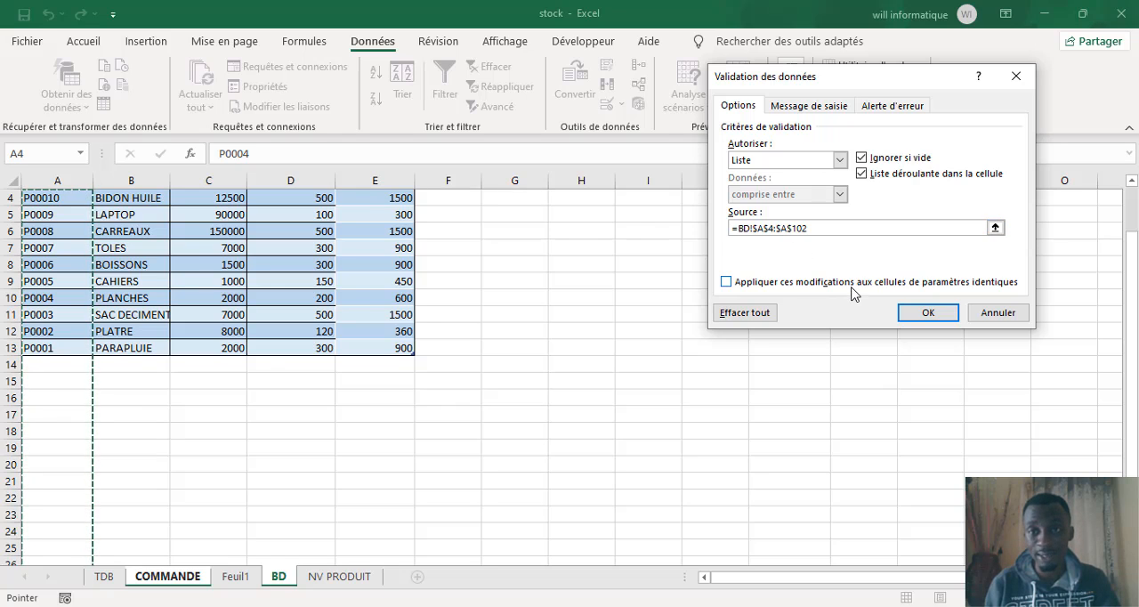
pyautogui.click(819, 113)
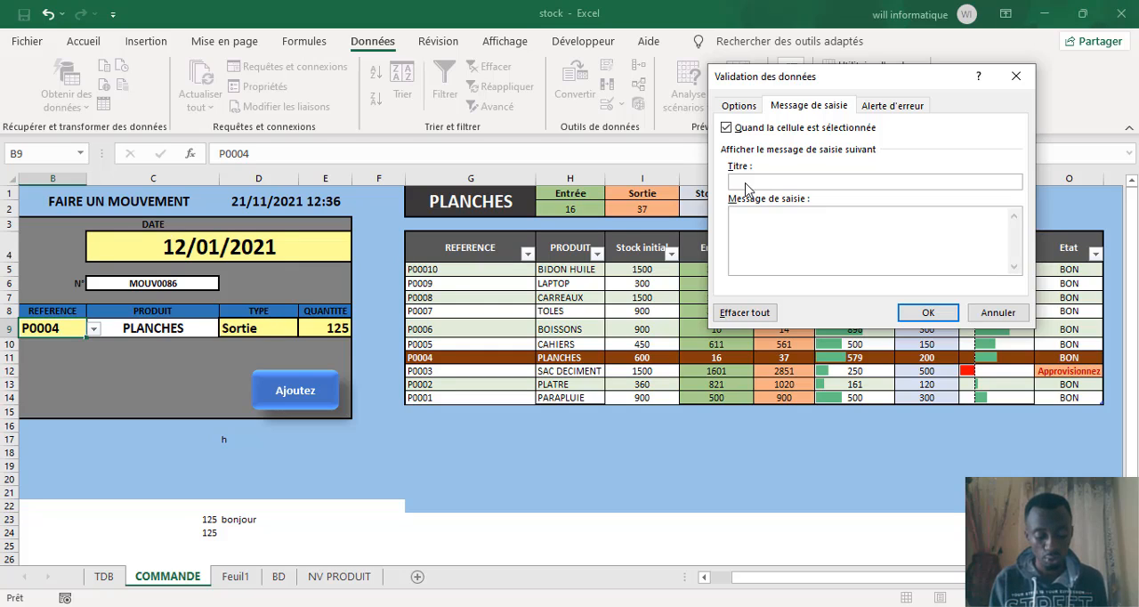
pyautogui.write('refereence')
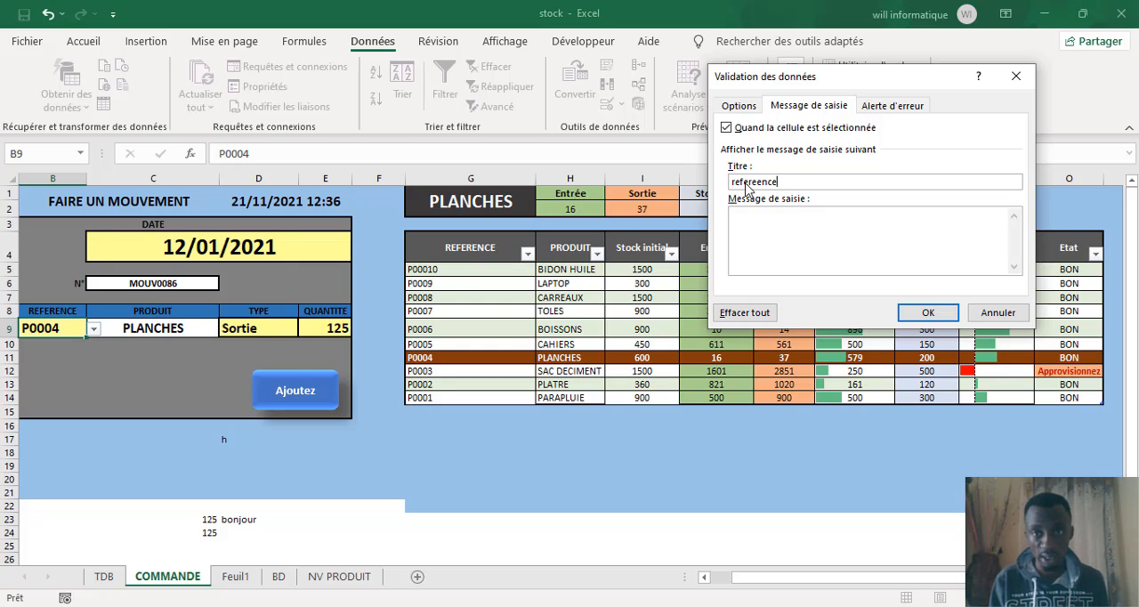
pyautogui.click(786, 264)
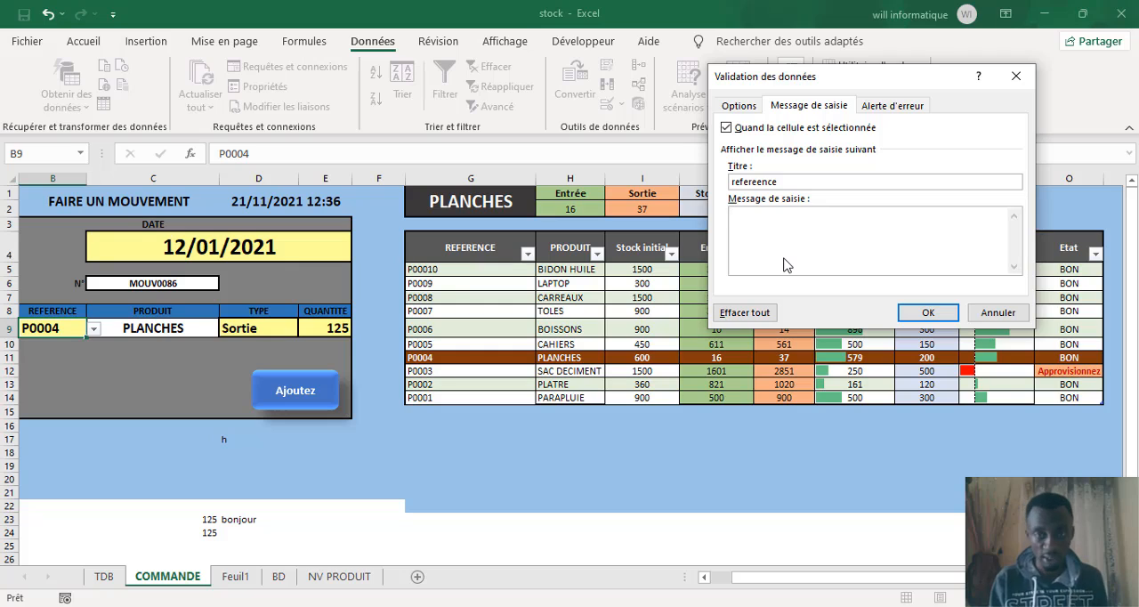
pyautogui.write('insserer')
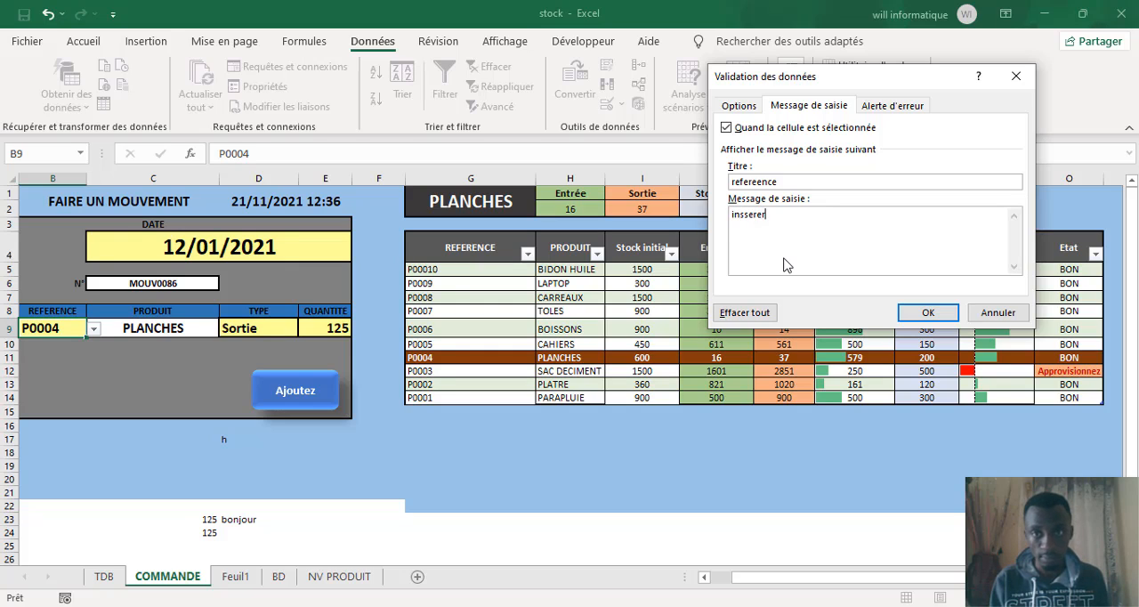
pyautogui.write(' une reffere')
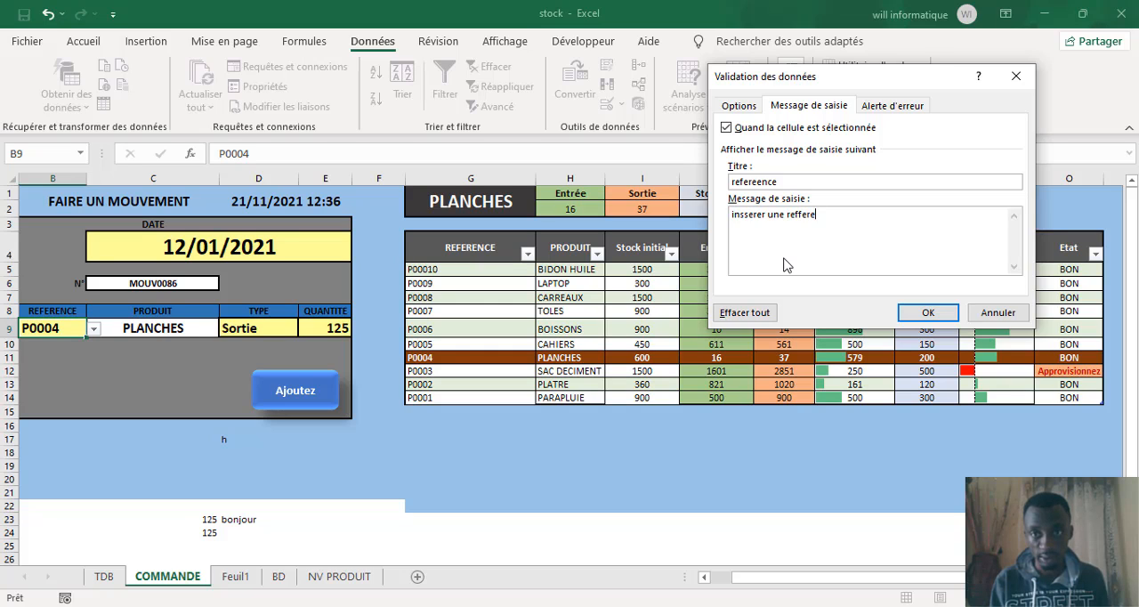
pyautogui.write('nce')
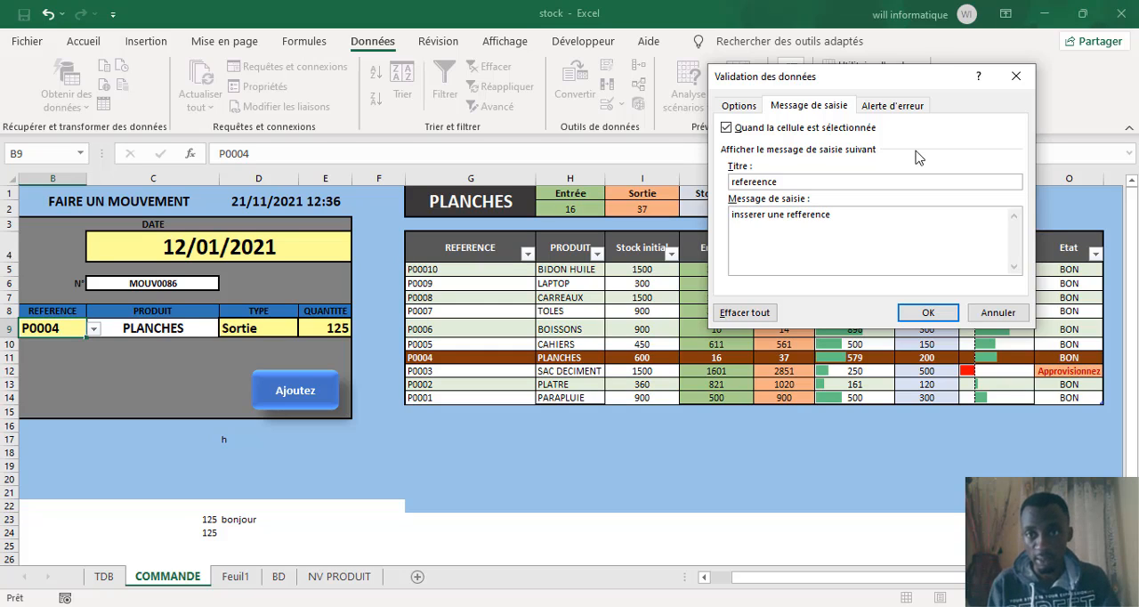
# Step: Enter "rrefereennncee iincoonue" as the title of the Stop error alert for cell B9
pyautogui.click(879, 106)
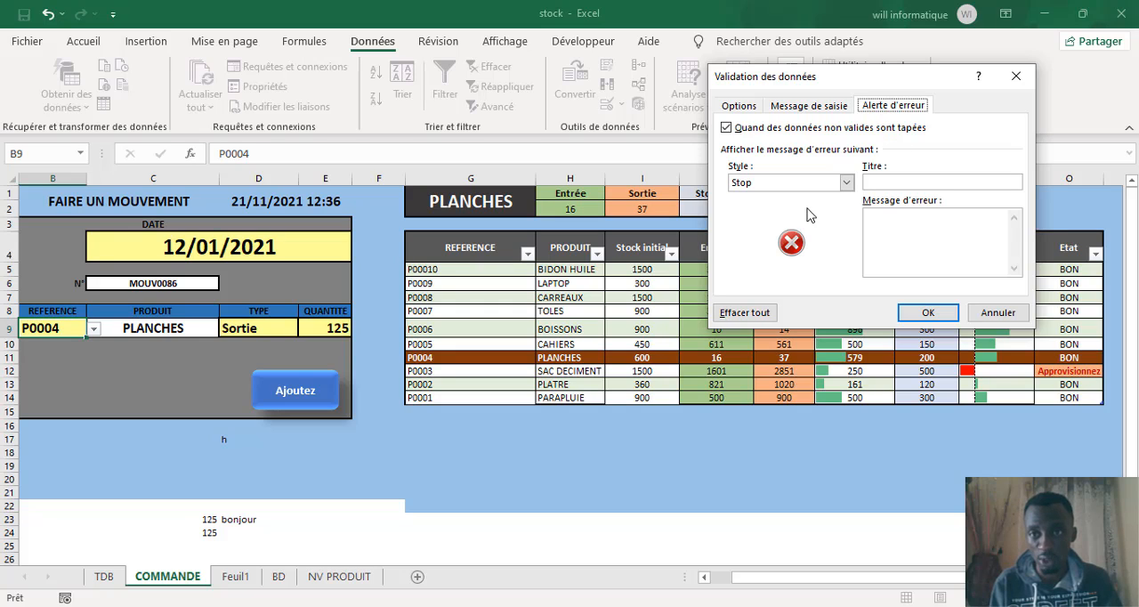
pyautogui.click(881, 183)
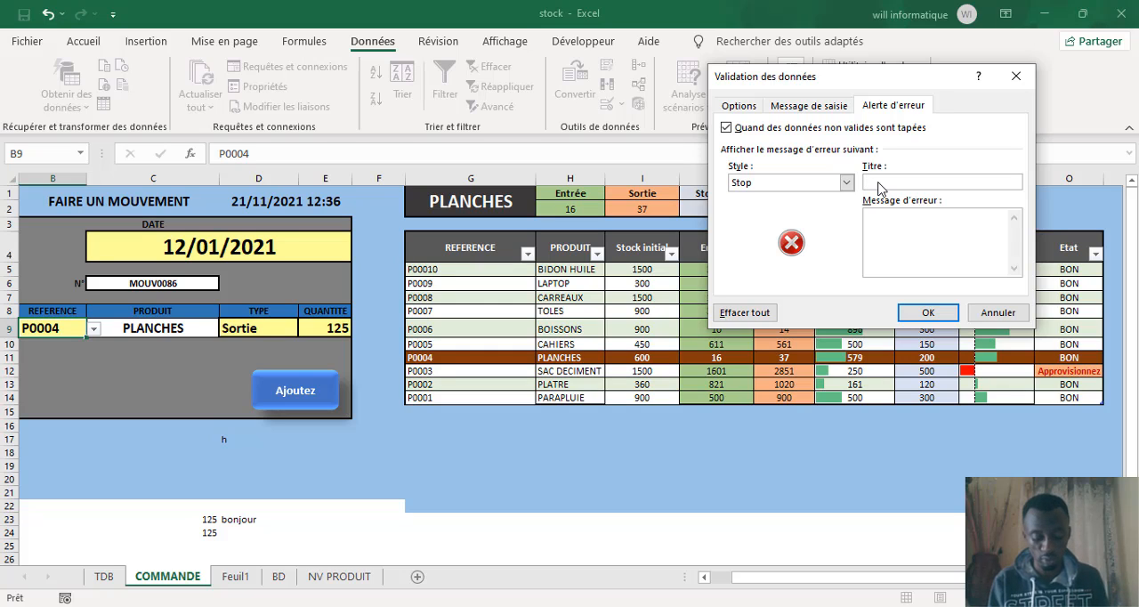
pyautogui.write('val')
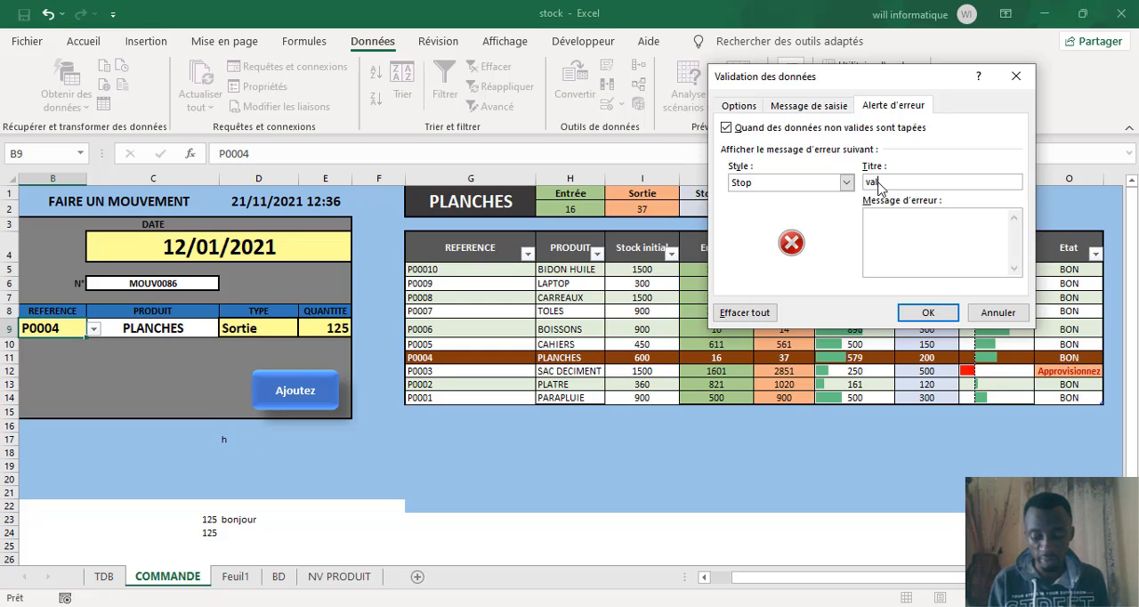
pyautogui.press('BackSpace')
pyautogui.press('BackSpace')
pyautogui.press('BackSpace')
pyautogui.write('rre')
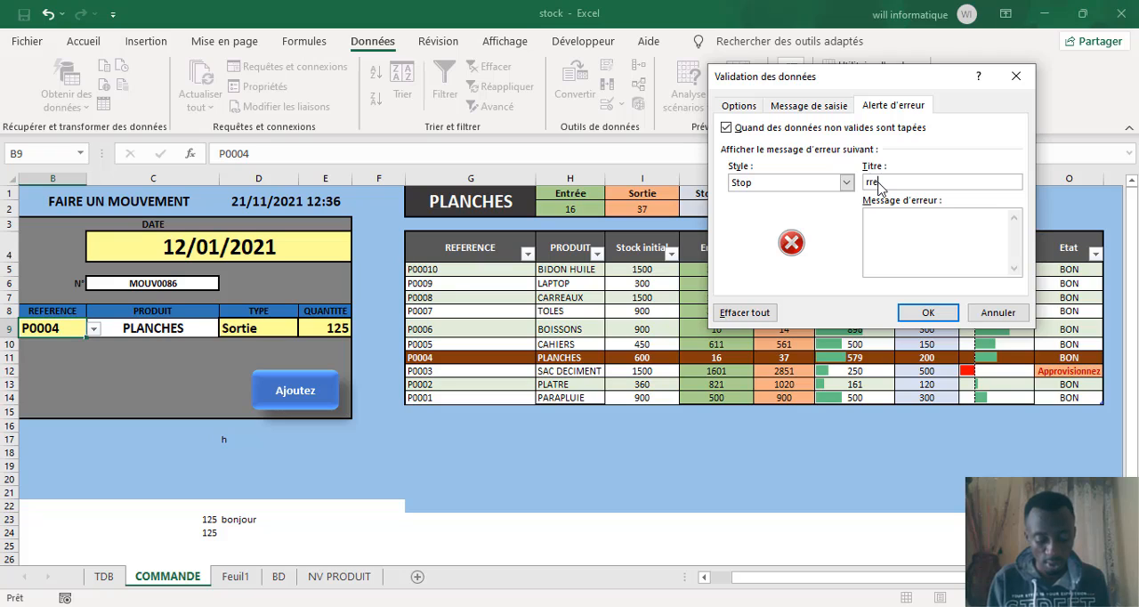
pyautogui.write('fee')
pyautogui.press('BackSpace')
pyautogui.press('BackSpace')
pyautogui.press('BackSpace')
pyautogui.press('BackSpace')
pyautogui.press('BackSpace')
pyautogui.press('BackSpace')
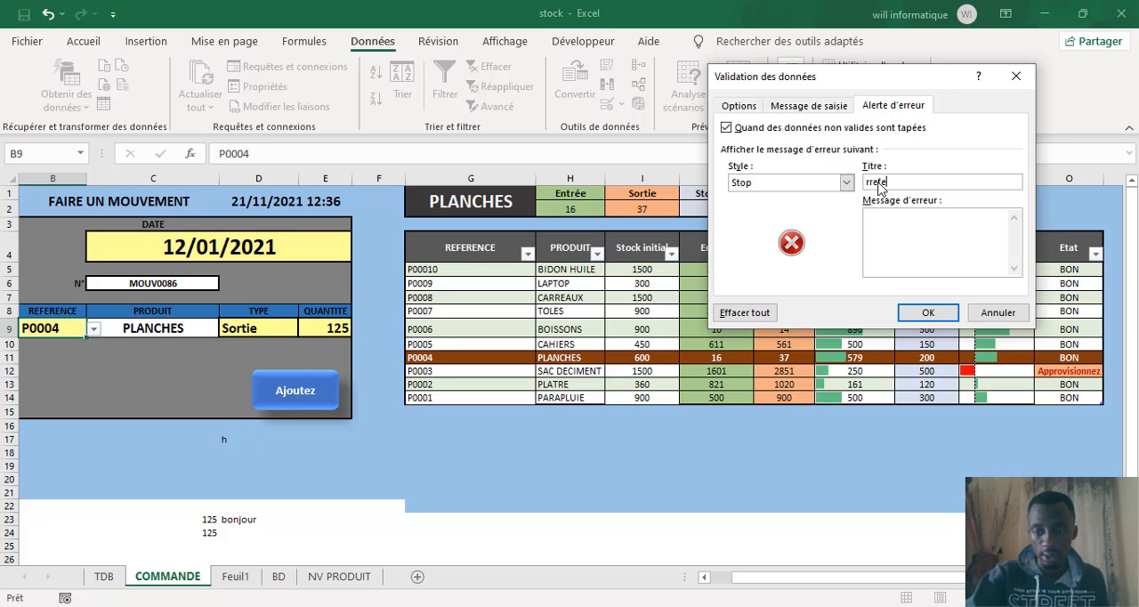
pyautogui.write('rre')
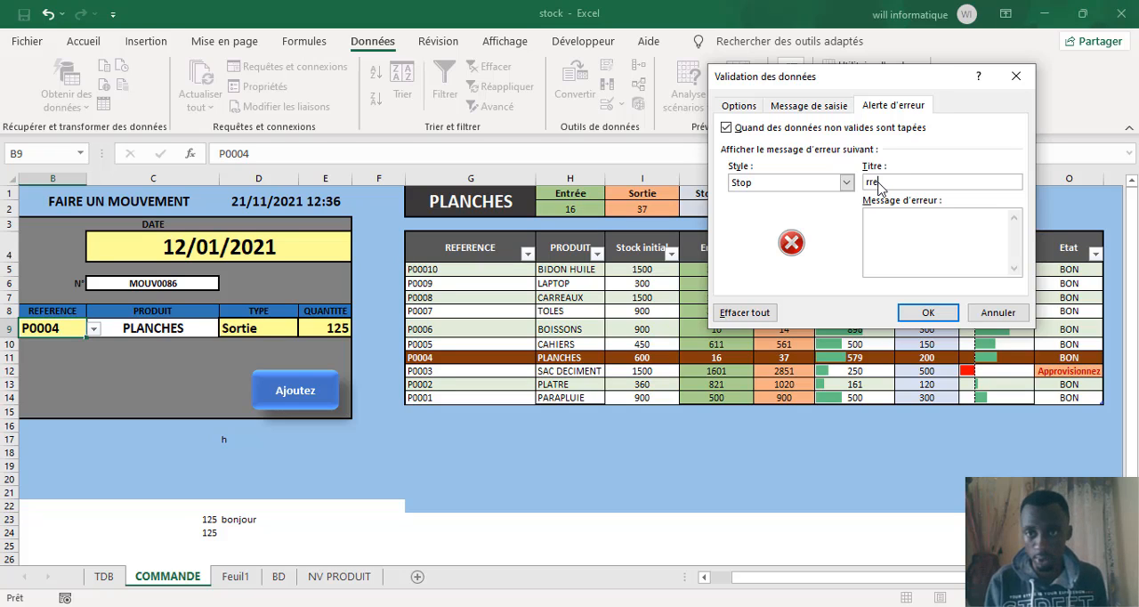
pyautogui.write('fereennnncee ')
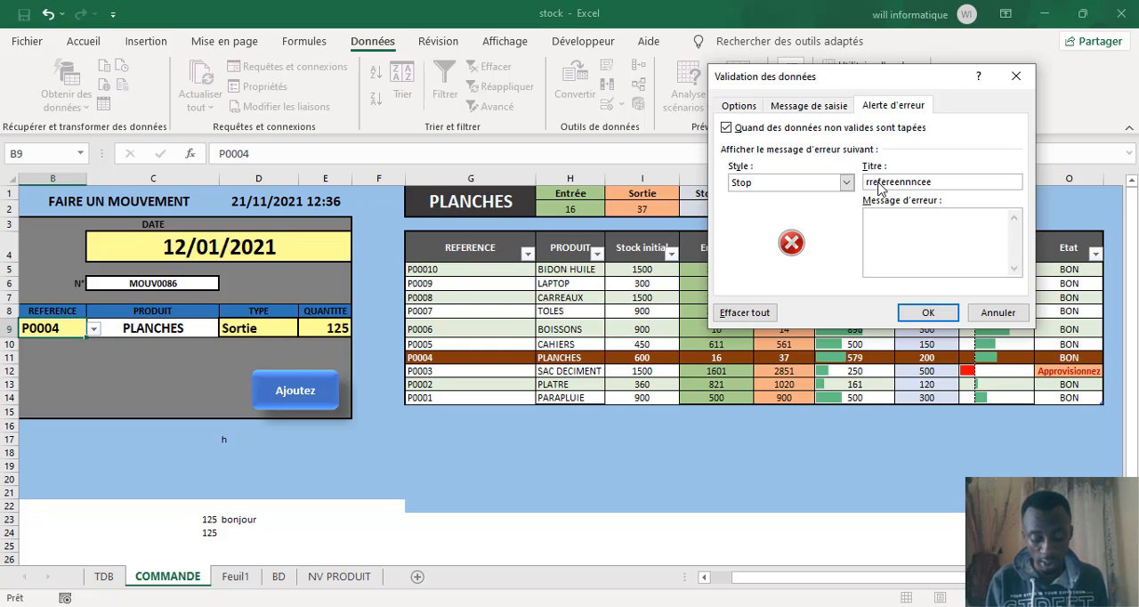
pyautogui.write('iincoonue')
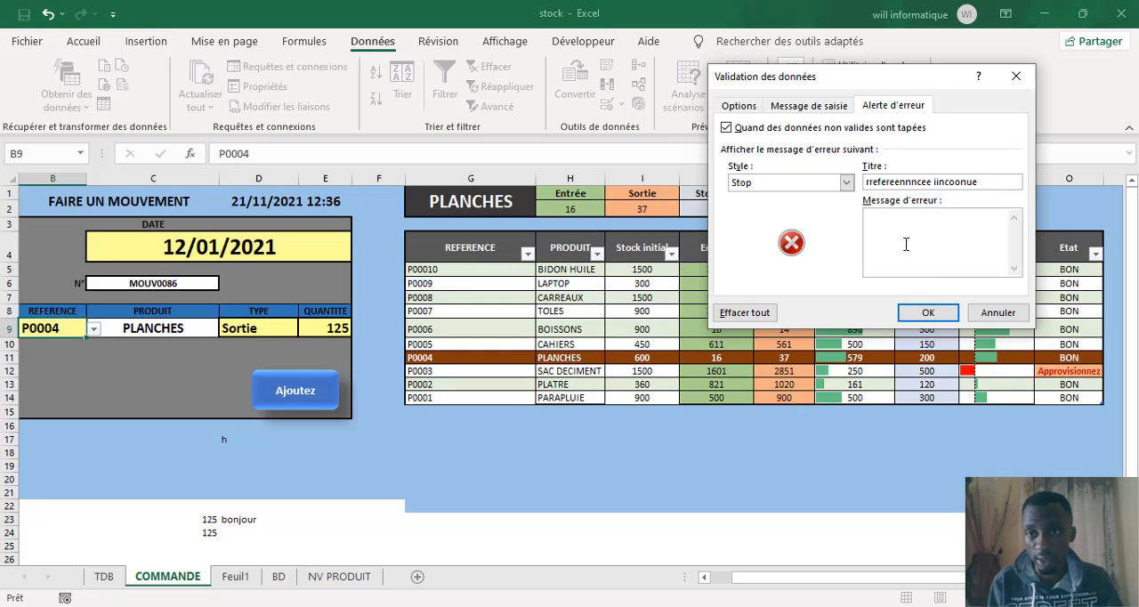
# Step: Replace the error alert's title for cell B9 with "eerreur"
pyautogui.moveTo(999, 183); pyautogui.dragTo(643, 184)
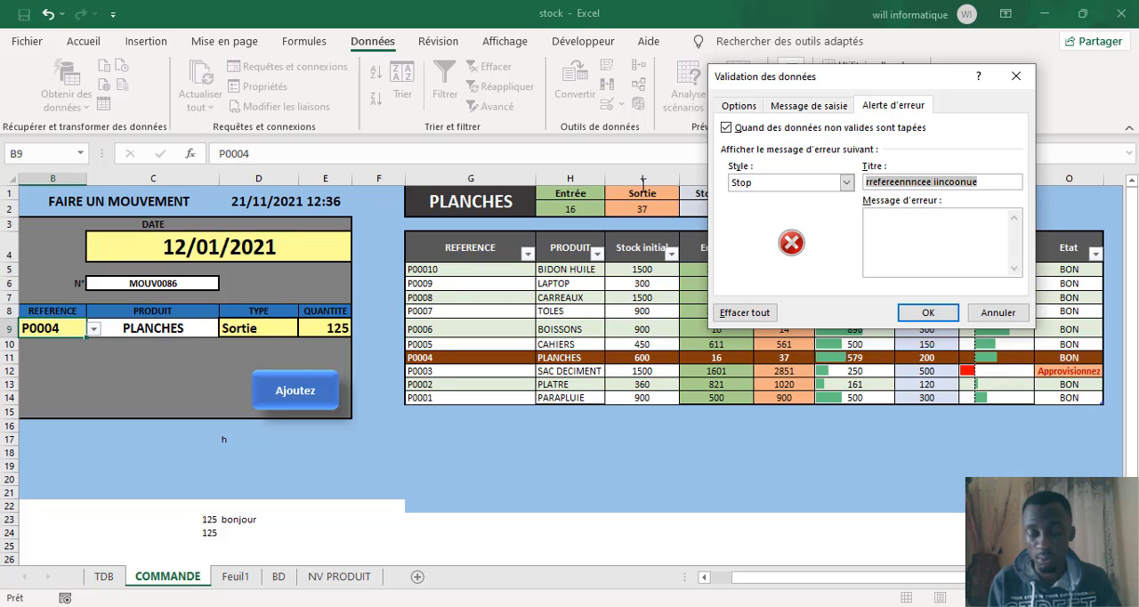
pyautogui.write('eerreur')
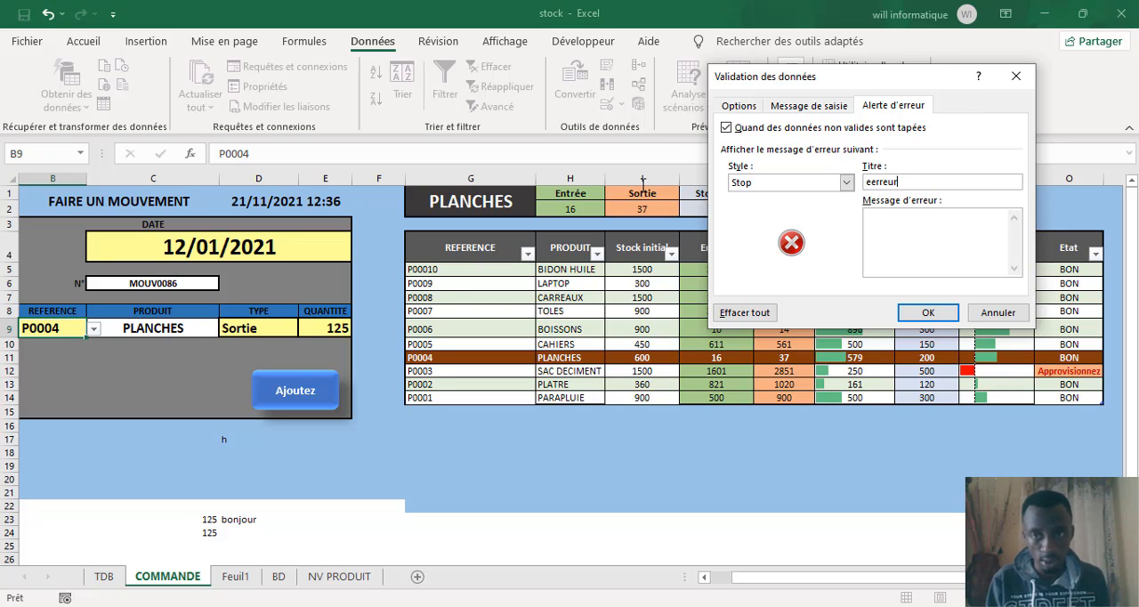
# Step: Set the error alert's message for cell B9 to "referrennccce inconnnnnuue" and apply the data validation
pyautogui.click(908, 246)
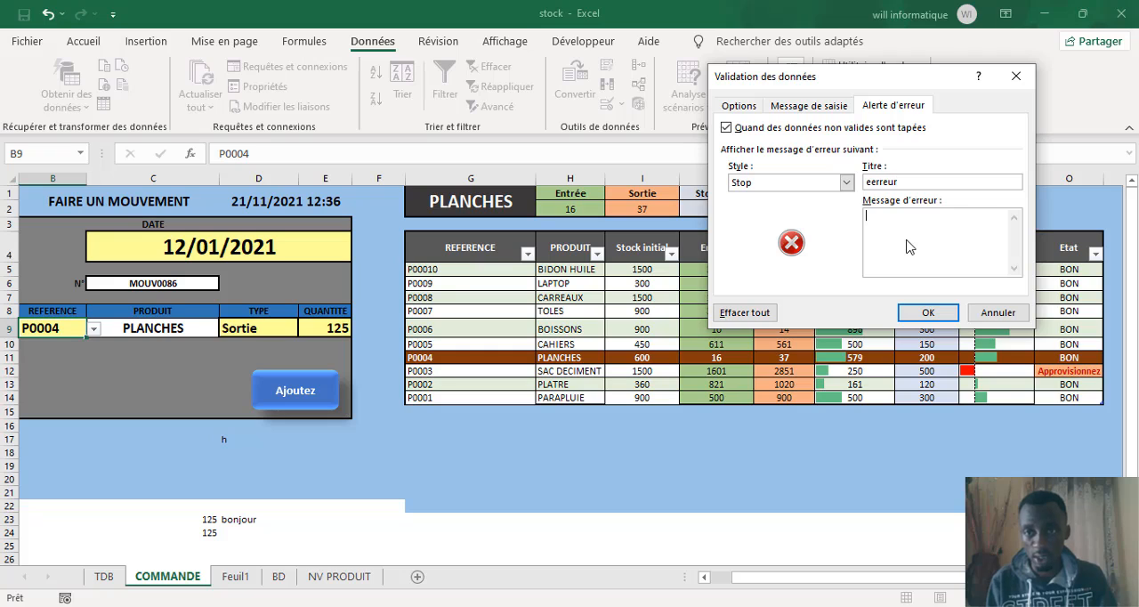
pyautogui.write('refeeee')
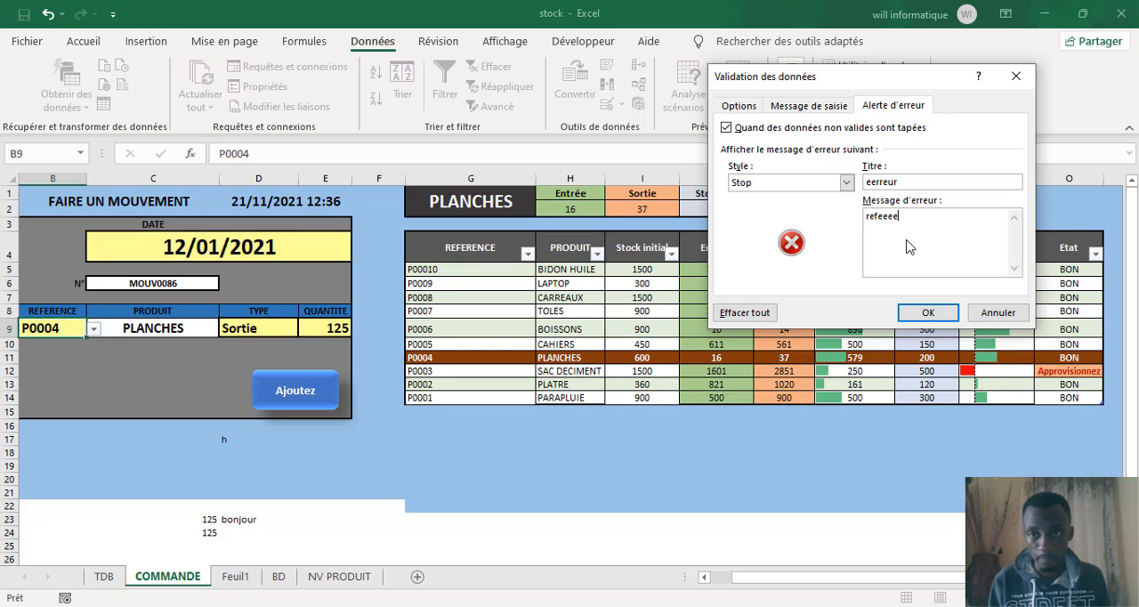
pyautogui.press('BackSpace')
pyautogui.press('BackSpace')
pyautogui.press('BackSpace')
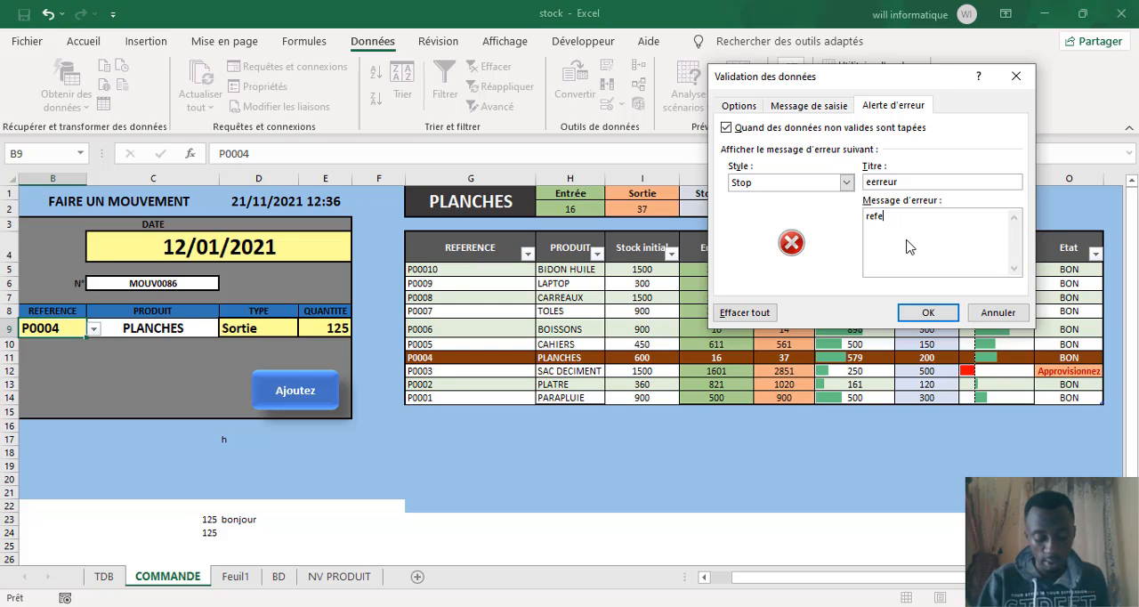
pyautogui.write('rrennccce')
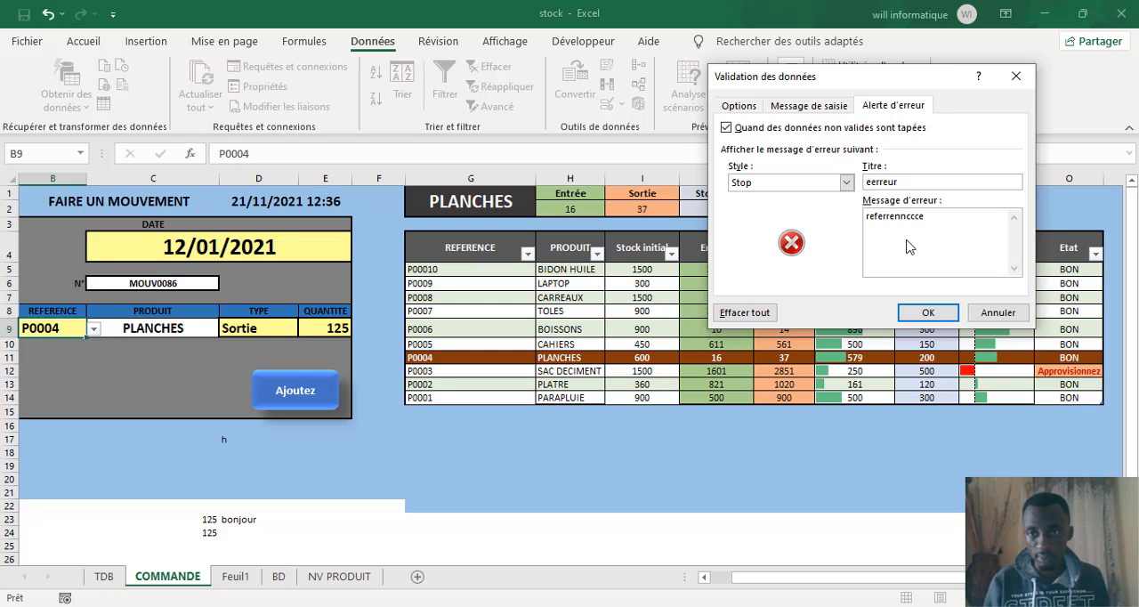
pyautogui.write(' inc')
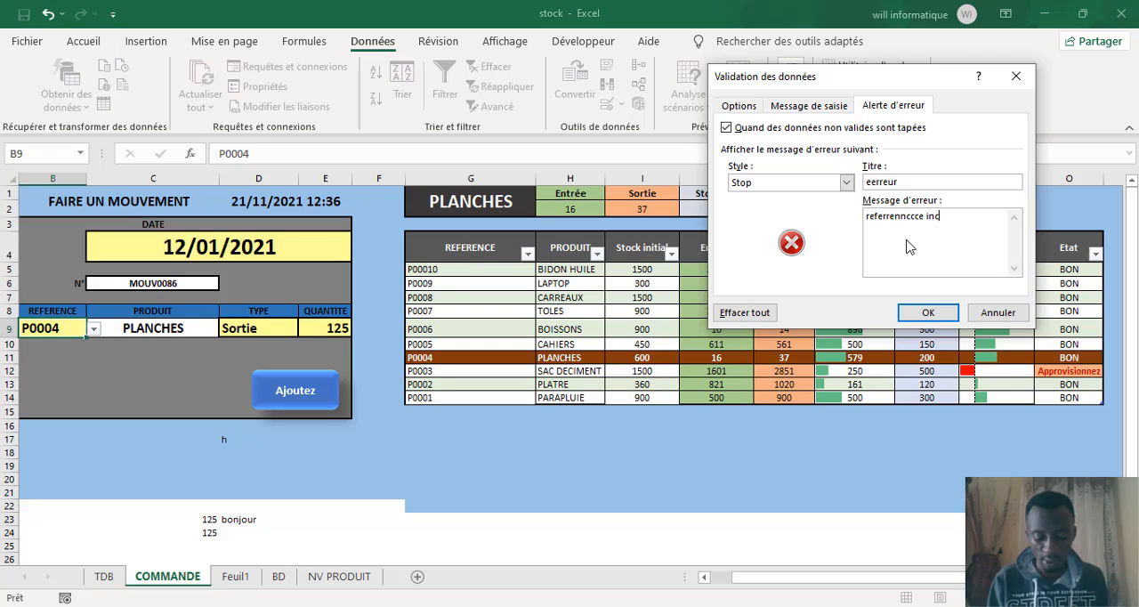
pyautogui.write('onnnnnnuu')
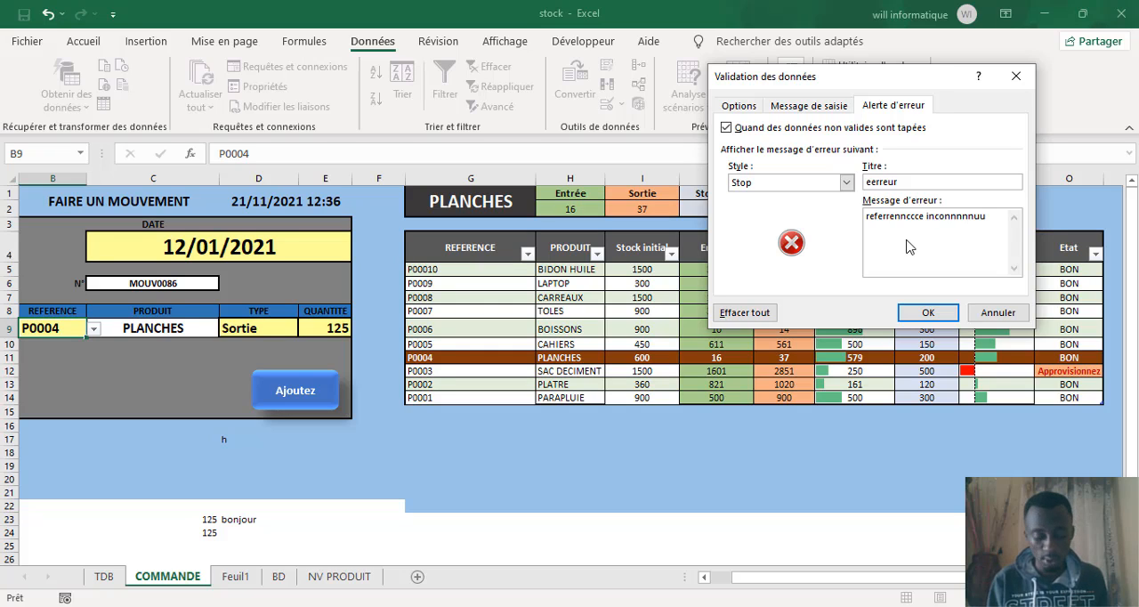
pyautogui.write('e')
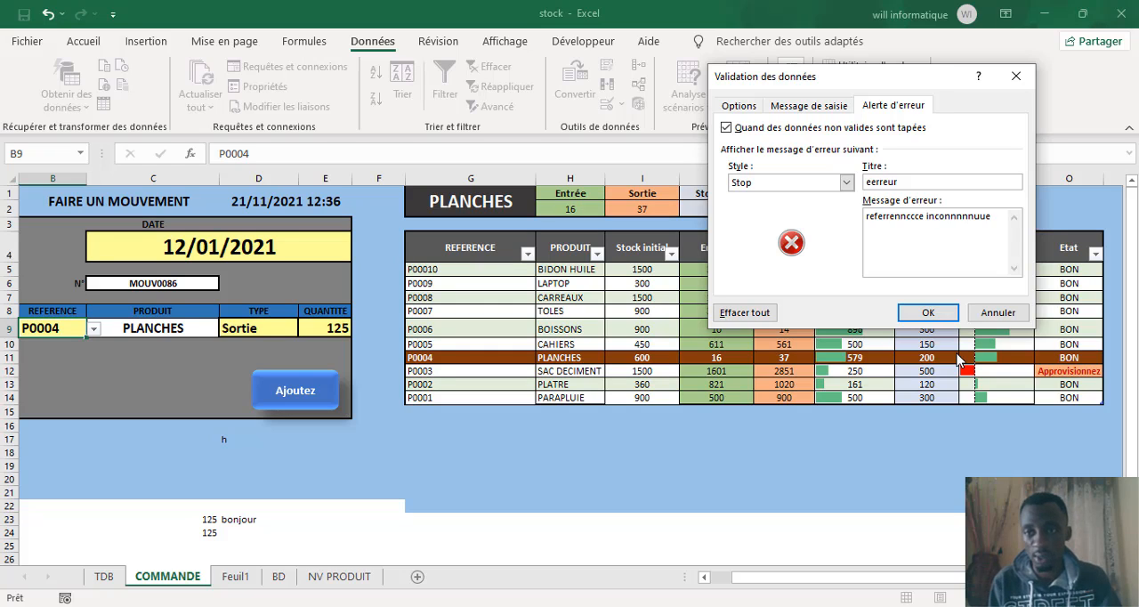
pyautogui.click(925, 312)
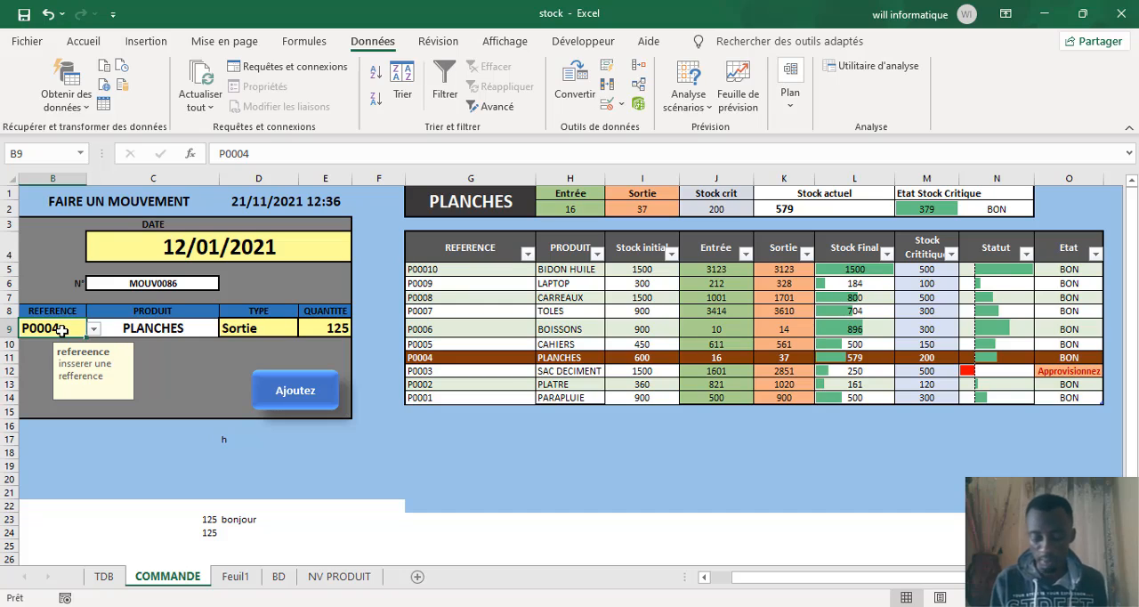
# Step: Test the validation of cell B9 with the unlisted reference p125998, and cancel the entry
pyautogui.write('p125998')
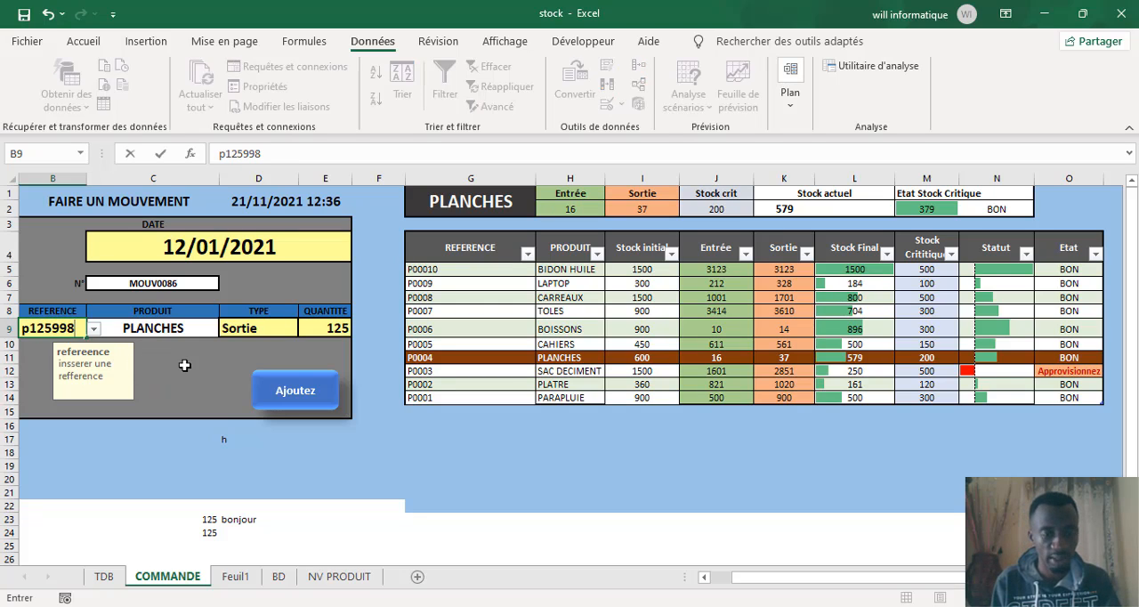
pyautogui.press('Return')
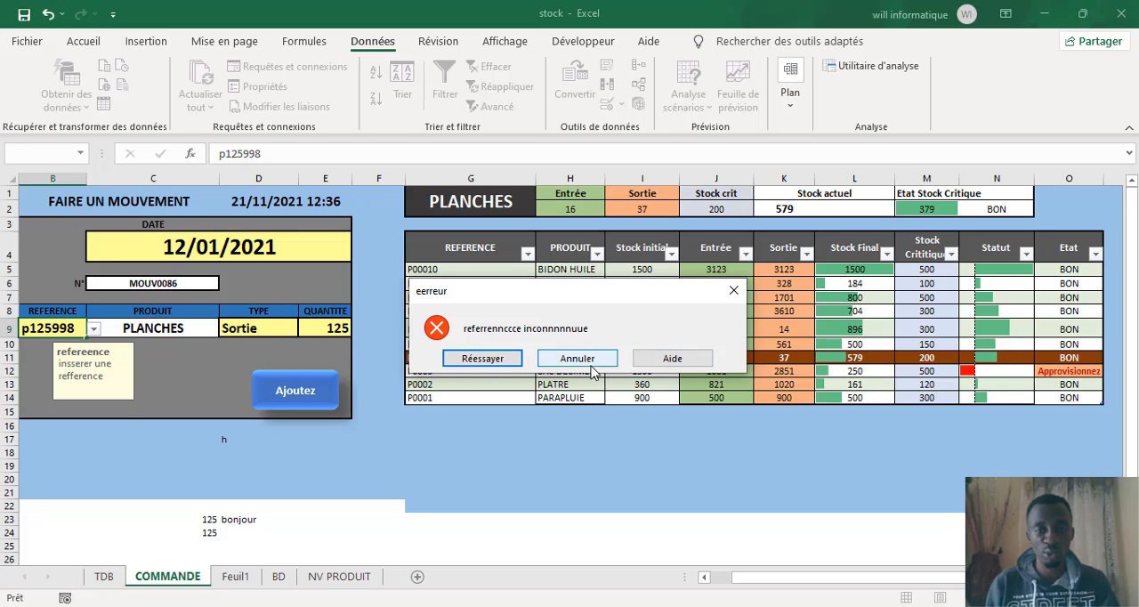
pyautogui.click(578, 358)
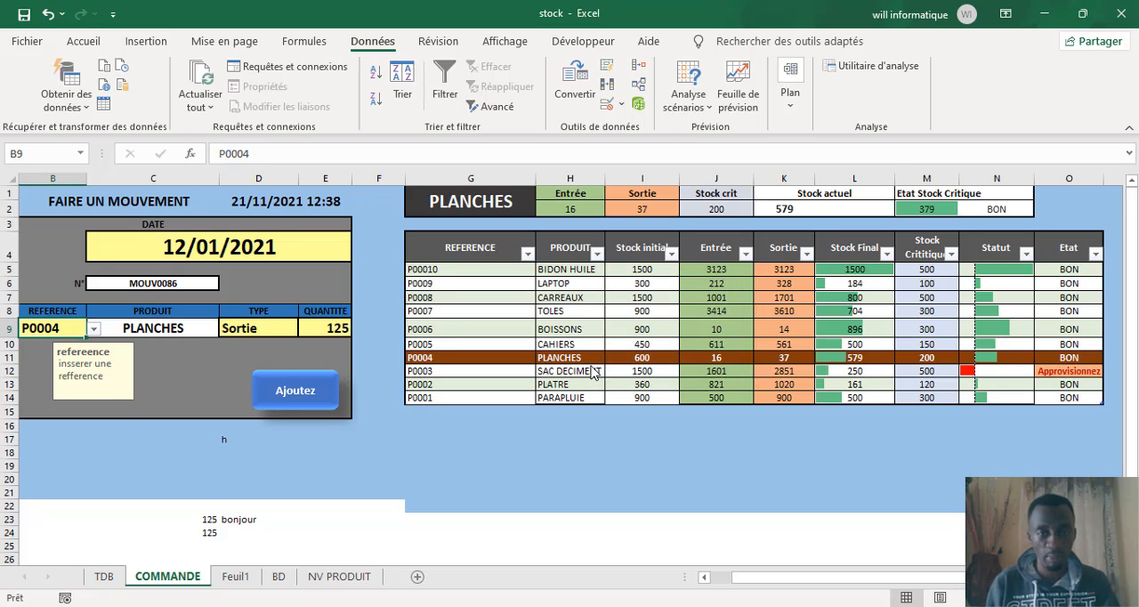
# Step: Look through the allowed references for cell B9 and enter P0005 as the reference
pyautogui.click(93, 329)
pyautogui.scroll(1, 98, 375)
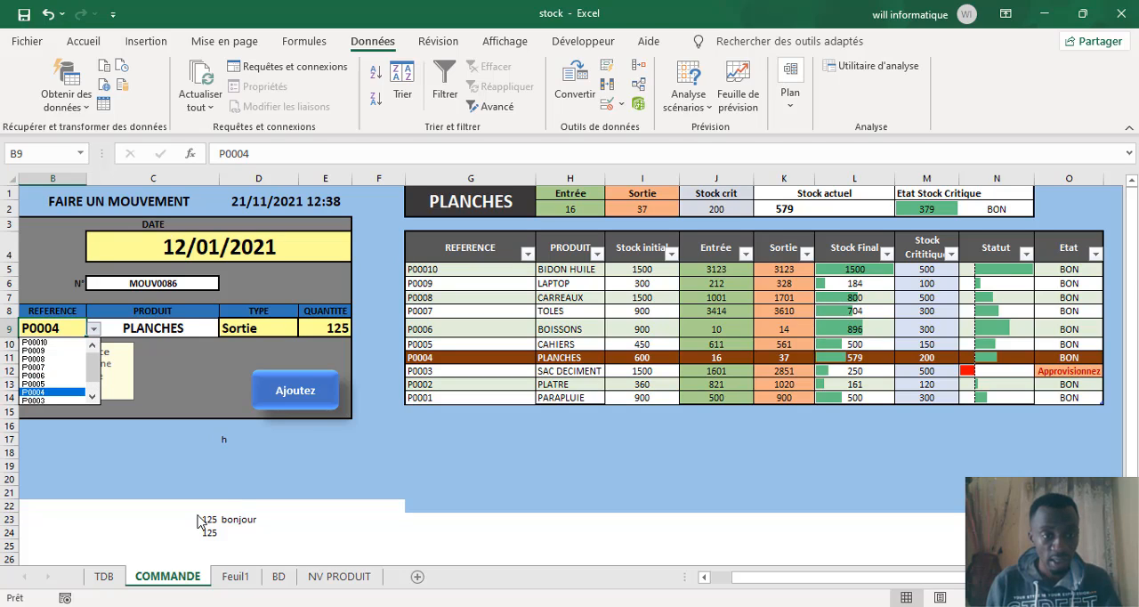
pyautogui.click(69, 333)
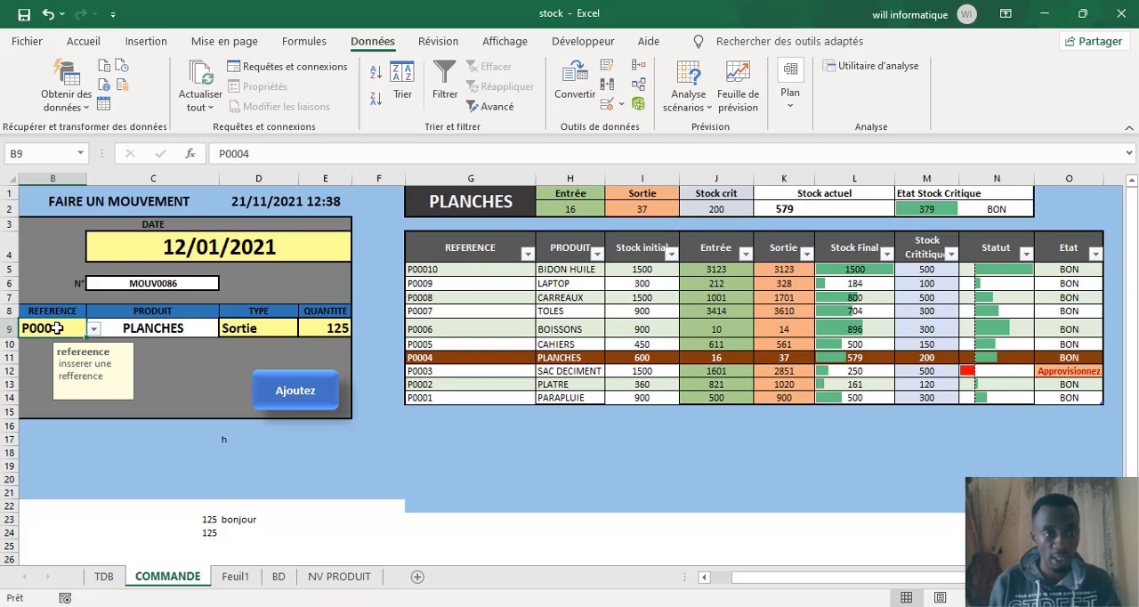
pyautogui.write('p')
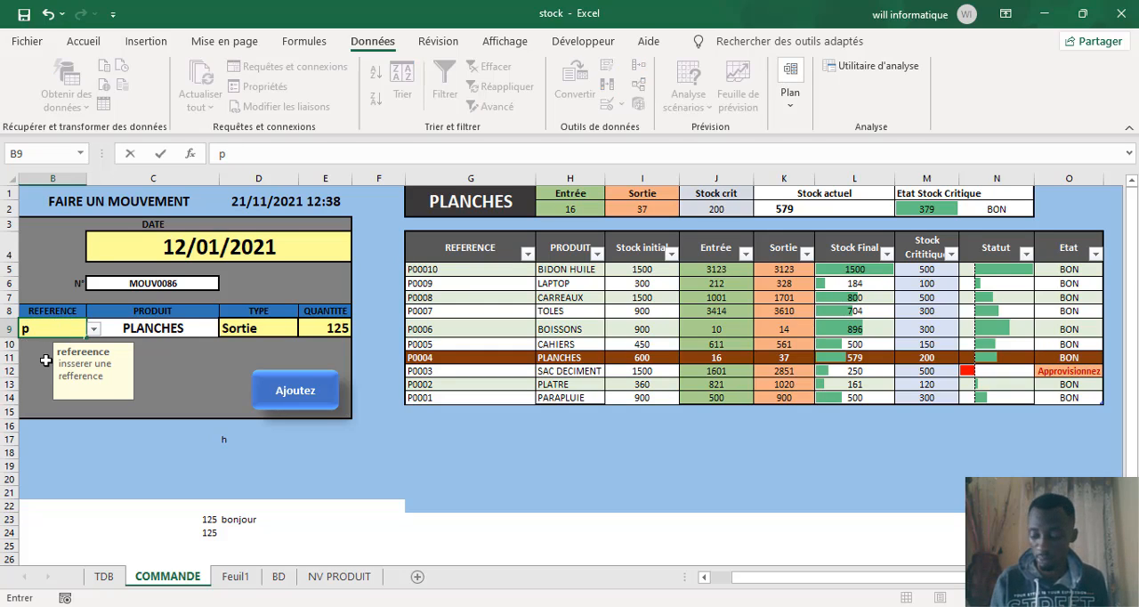
pyautogui.press('BackSpace')
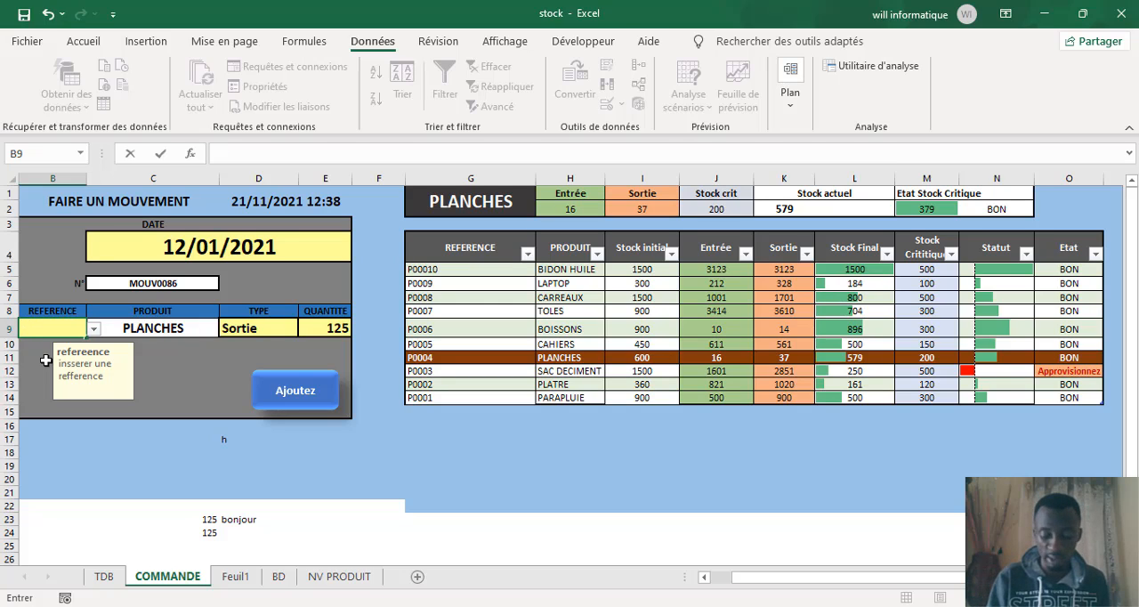
pyautogui.write('P0005')
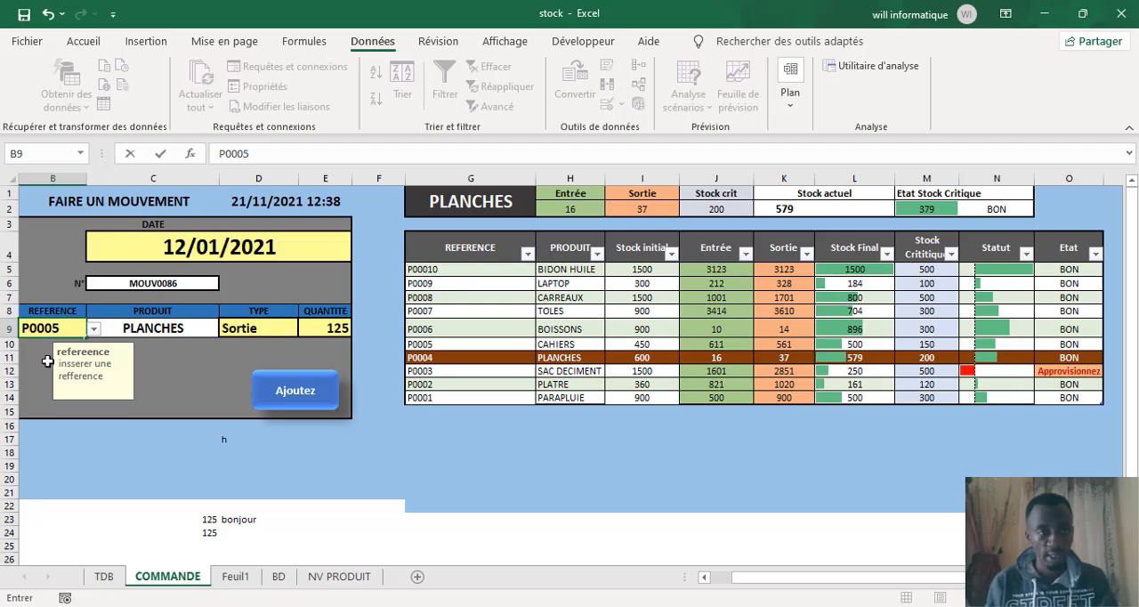
pyautogui.click(195, 398)
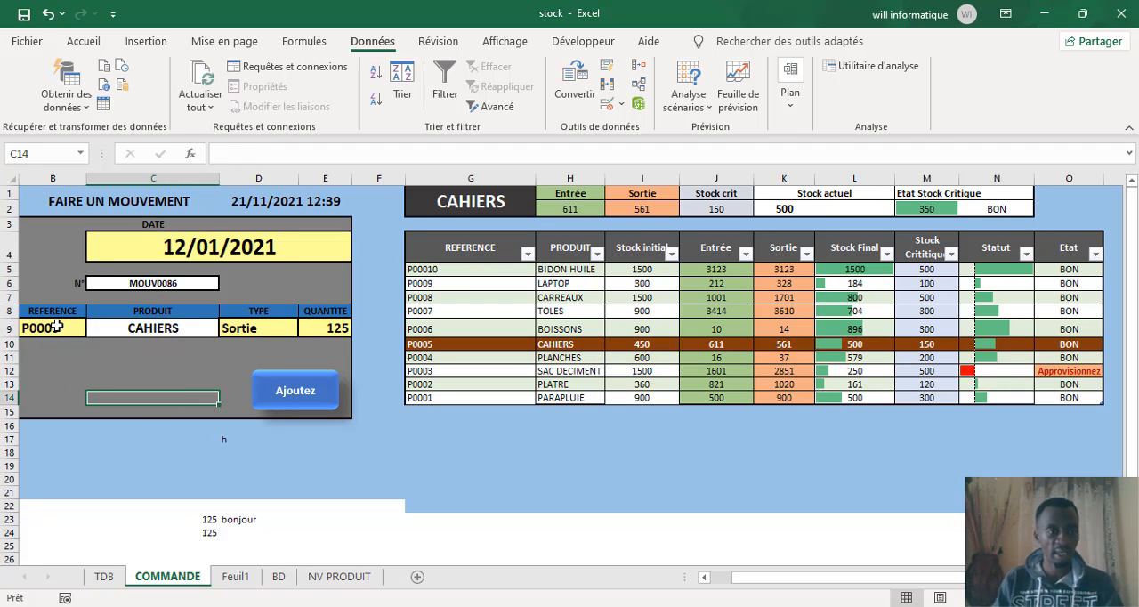
# Step: Examine the choices offered by the dropdown lists of the reference cell B9 and the type cell D9
pyautogui.click(55, 328)
pyautogui.click(93, 328)
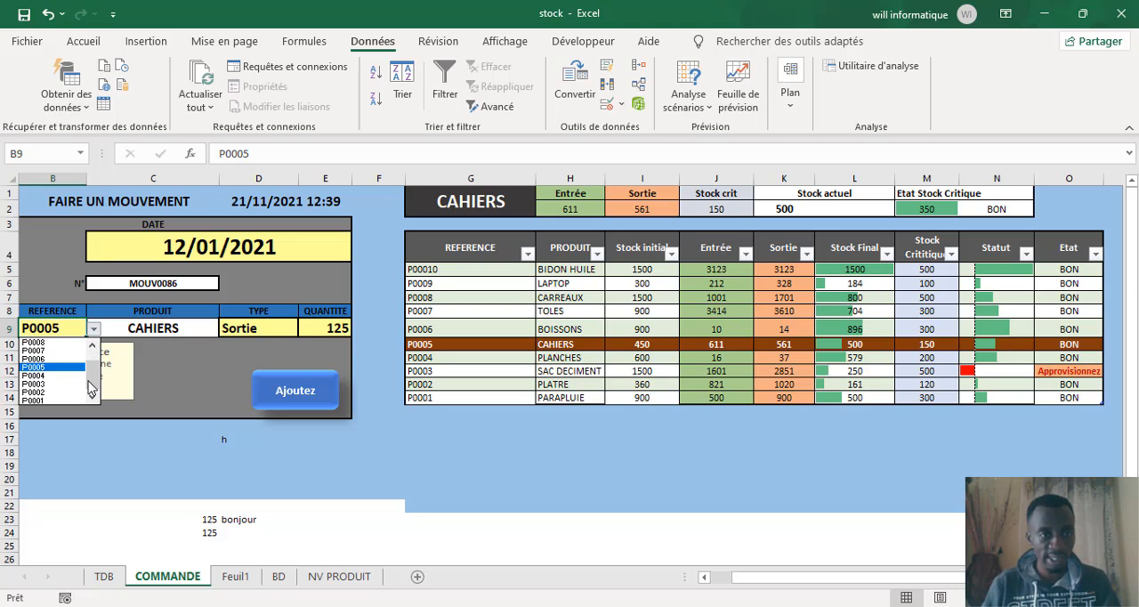
pyautogui.click(178, 357)
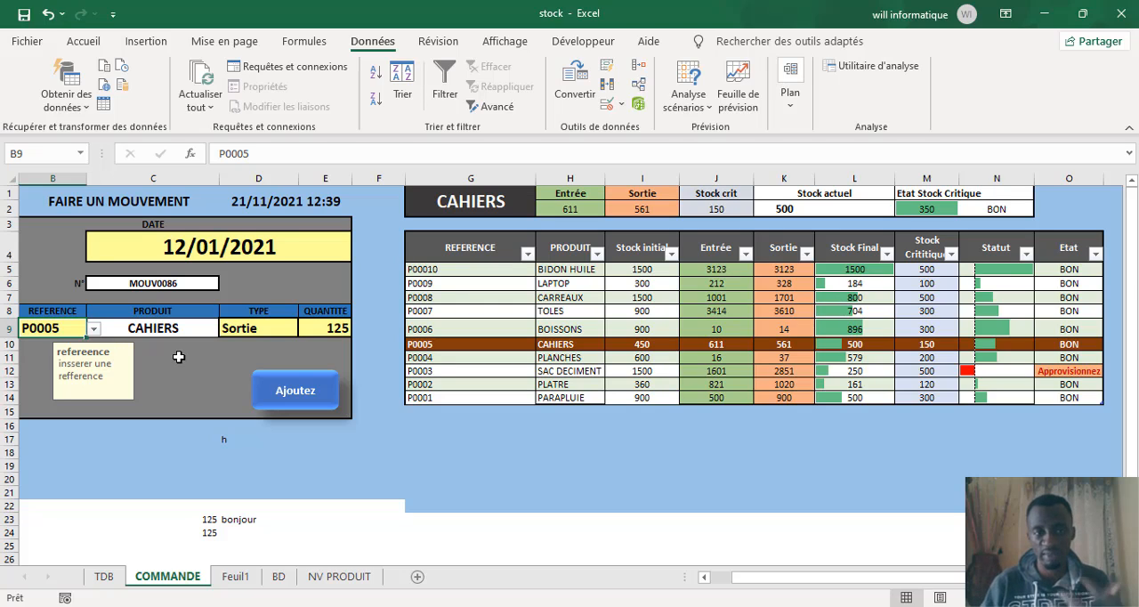
pyautogui.click(250, 334)
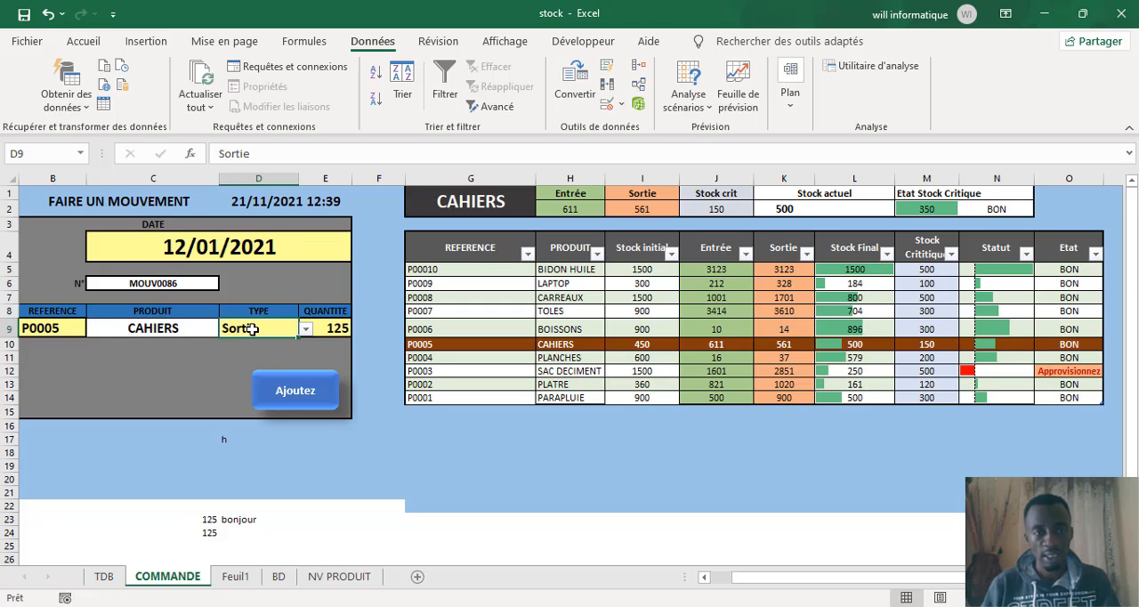
pyautogui.click(306, 329)
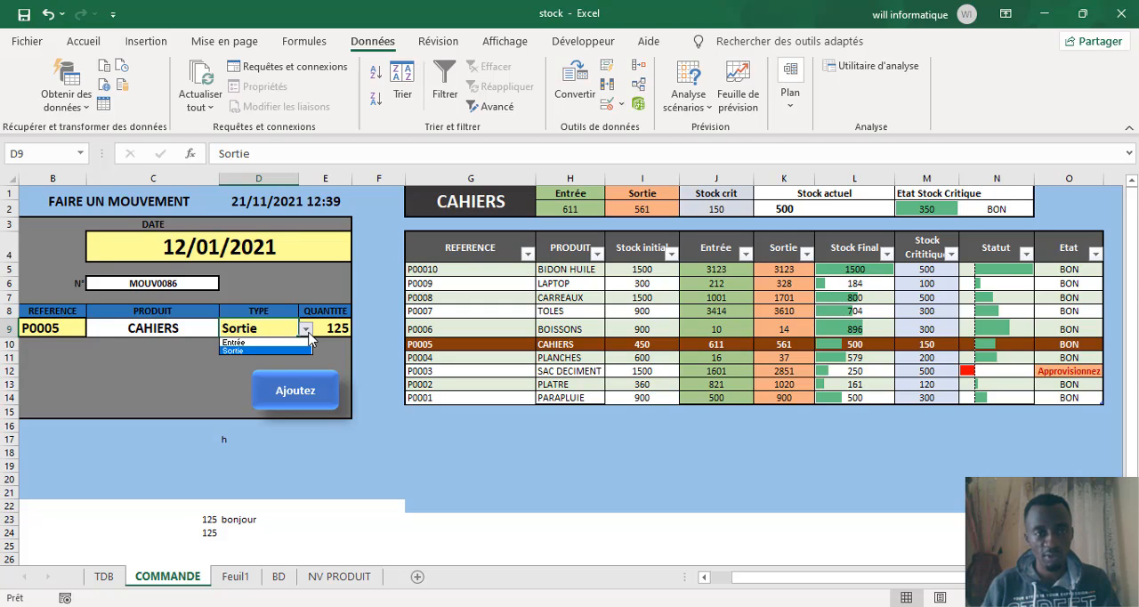
pyautogui.click(286, 332)
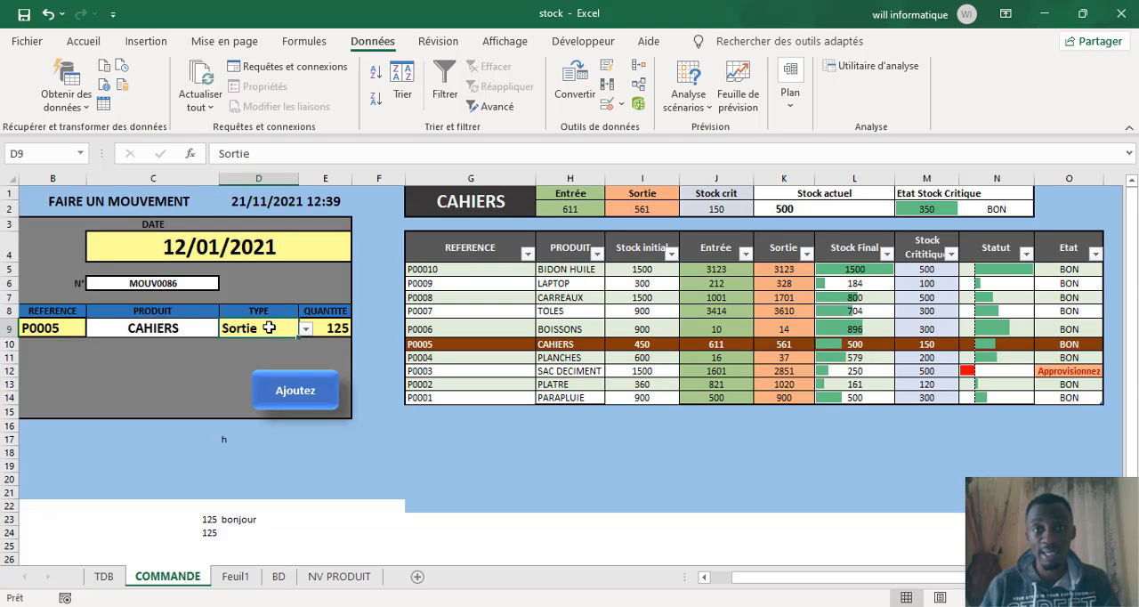
# Step: Open the data validation settings of the type cell D9 and allow values from a list (Liste)
pyautogui.click(606, 105)
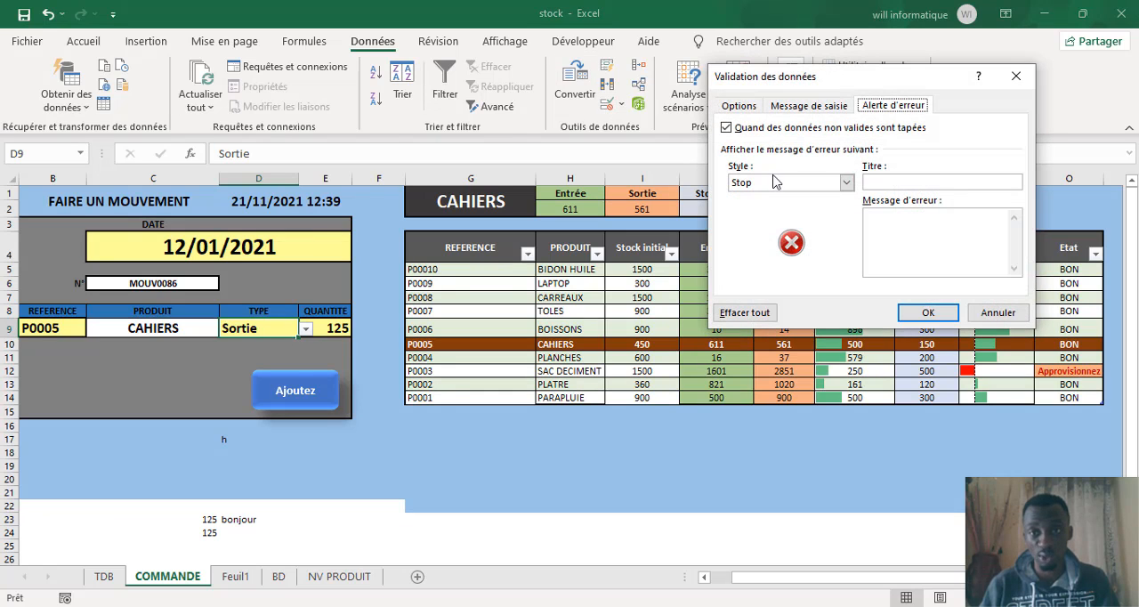
pyautogui.click(738, 105)
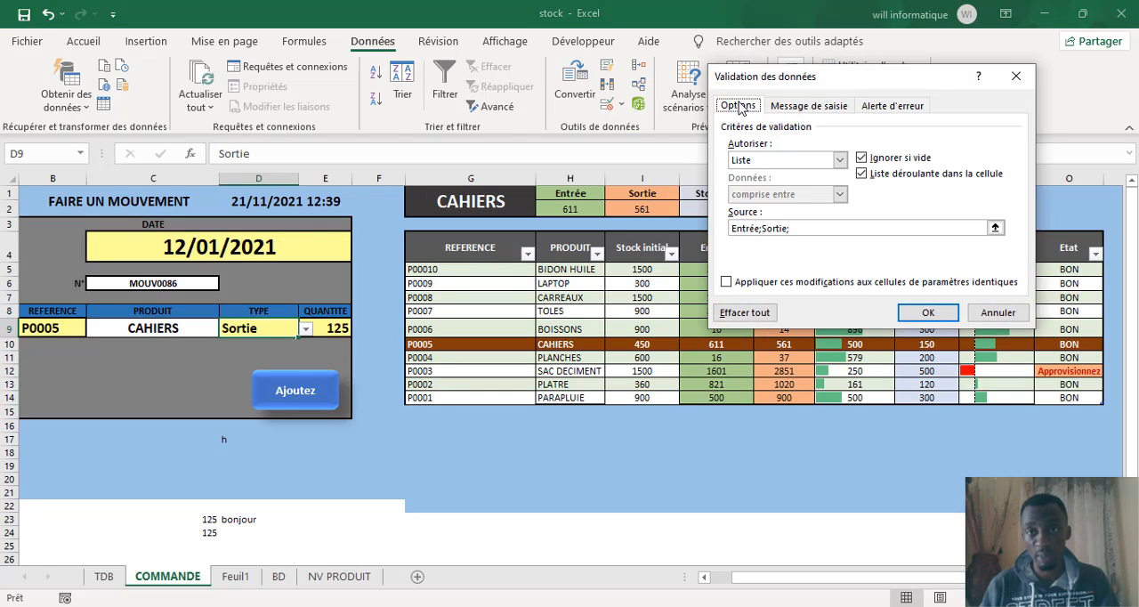
pyautogui.click(839, 160)
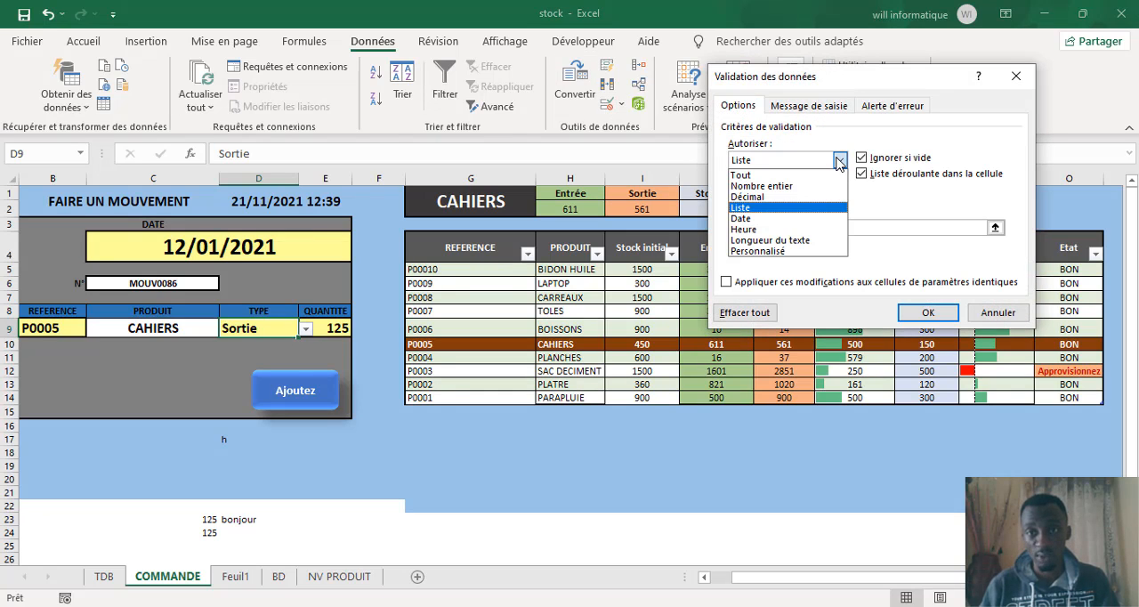
pyautogui.click(752, 208)
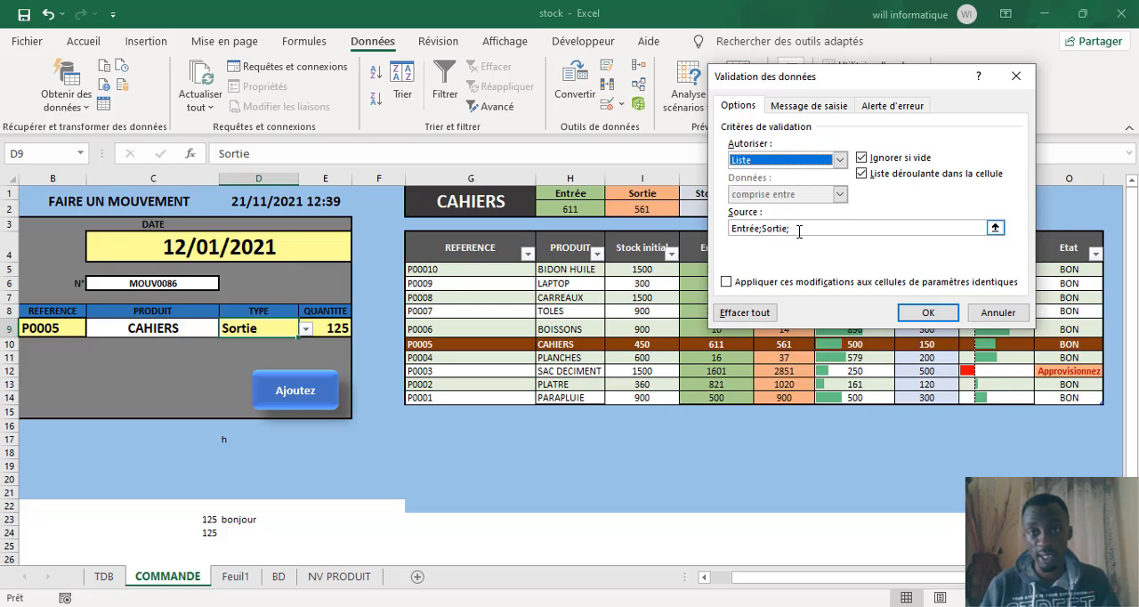
# Step: Extend the list source for cell D9 to Entrée;Sortie;LEEESS
pyautogui.click(799, 231)
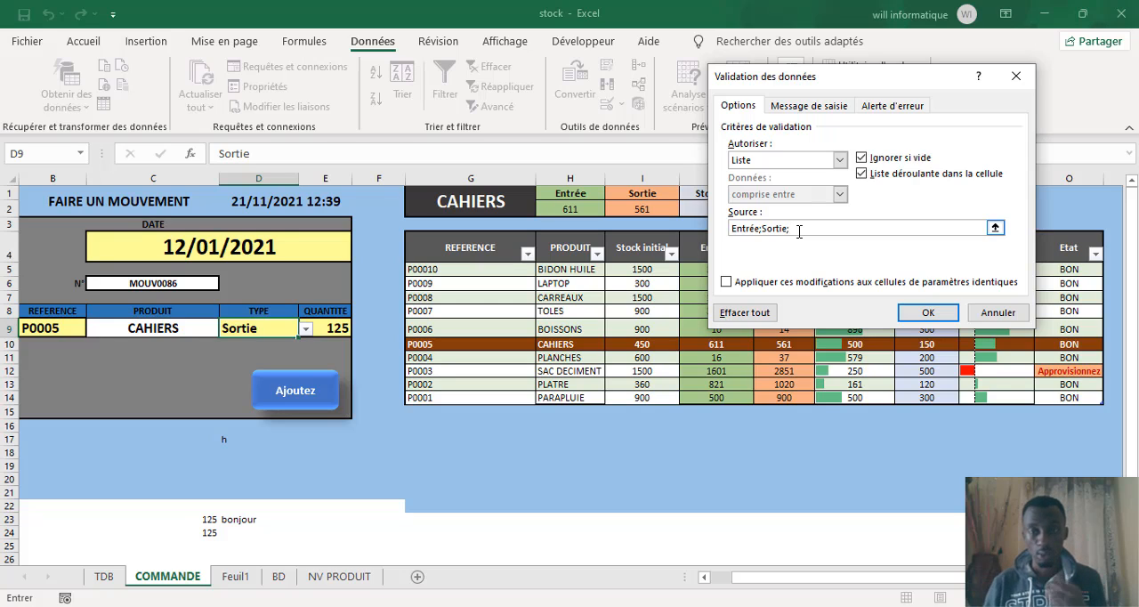
pyautogui.write('LESS')
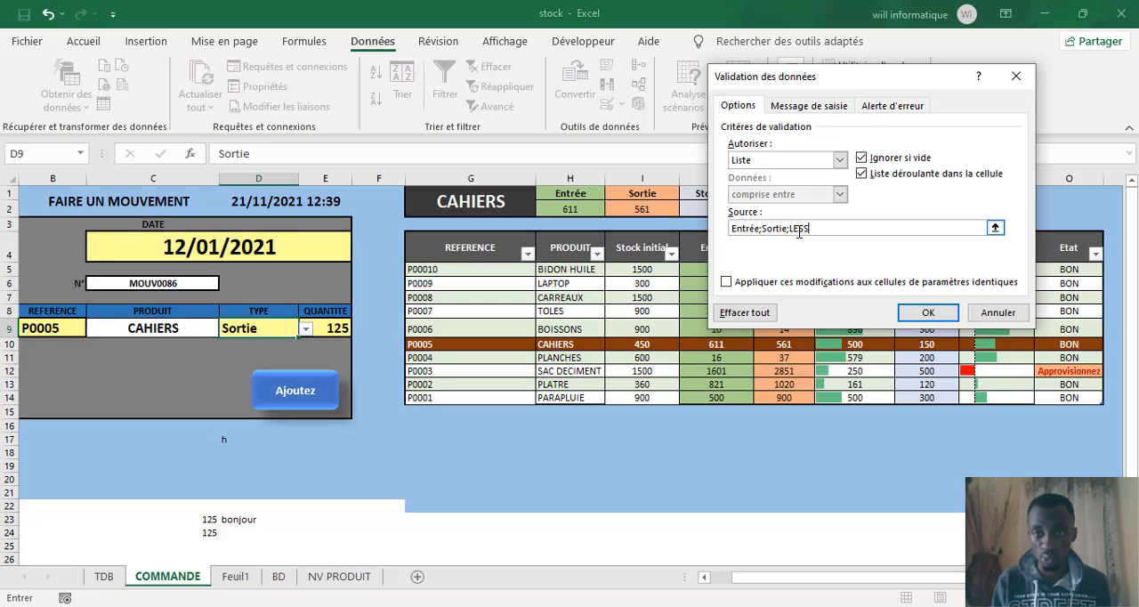
pyautogui.press('BackSpace')
pyautogui.press('BackSpace')
pyautogui.press('BackSpace')
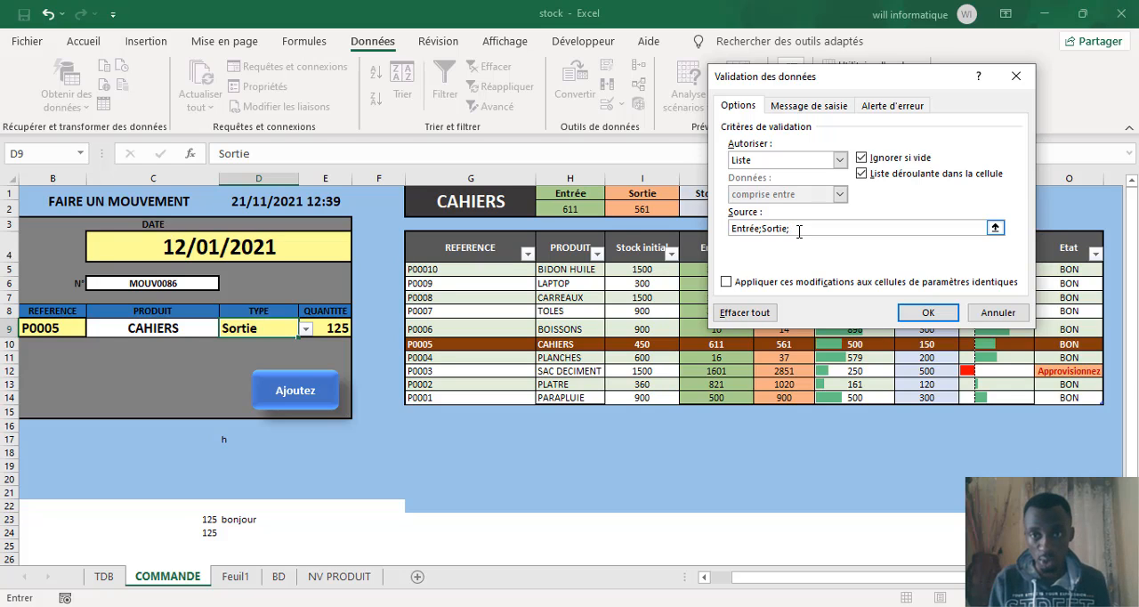
pyautogui.write('L')
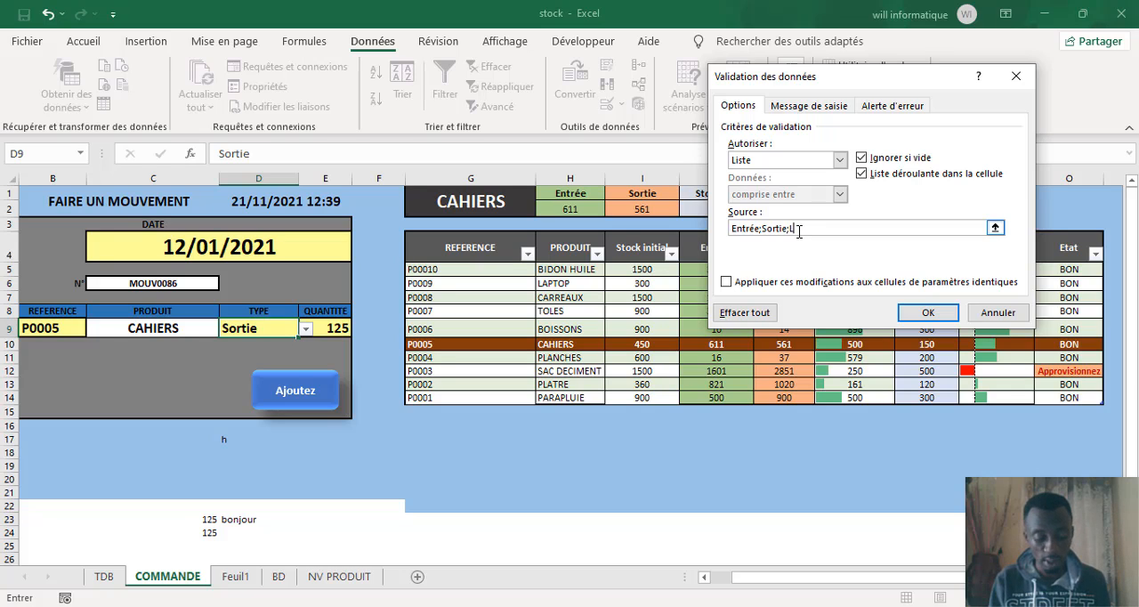
pyautogui.write('EEEES')
pyautogui.press('BackSpace')
pyautogui.press('BackSpace')
pyautogui.press('BackSpace')
pyautogui.press('BackSpace')
pyautogui.press('BackSpace')
pyautogui.press('BackSpace')
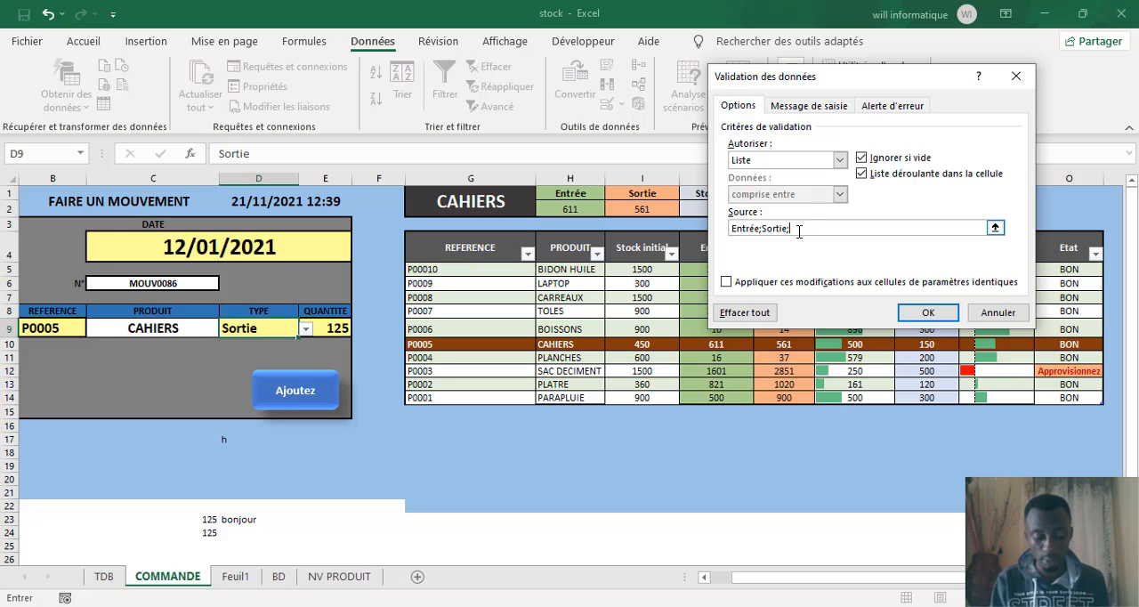
pyautogui.write('LEEESS')
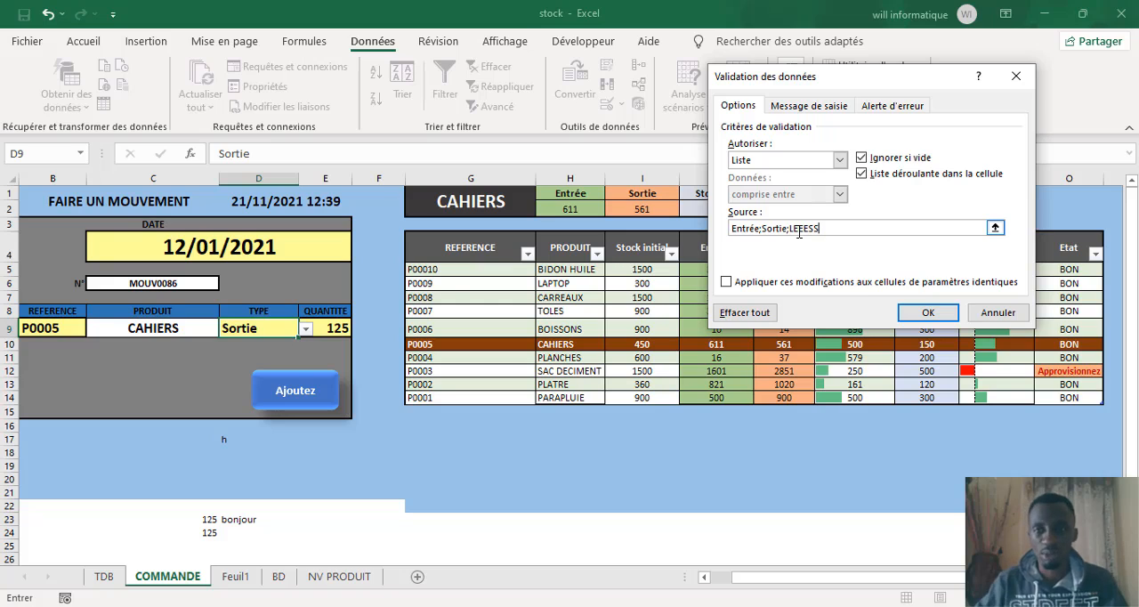
# Step: Enter MMOOOOOOOUUVVV as the title of the input message for the type cell D9
pyautogui.click(807, 108)
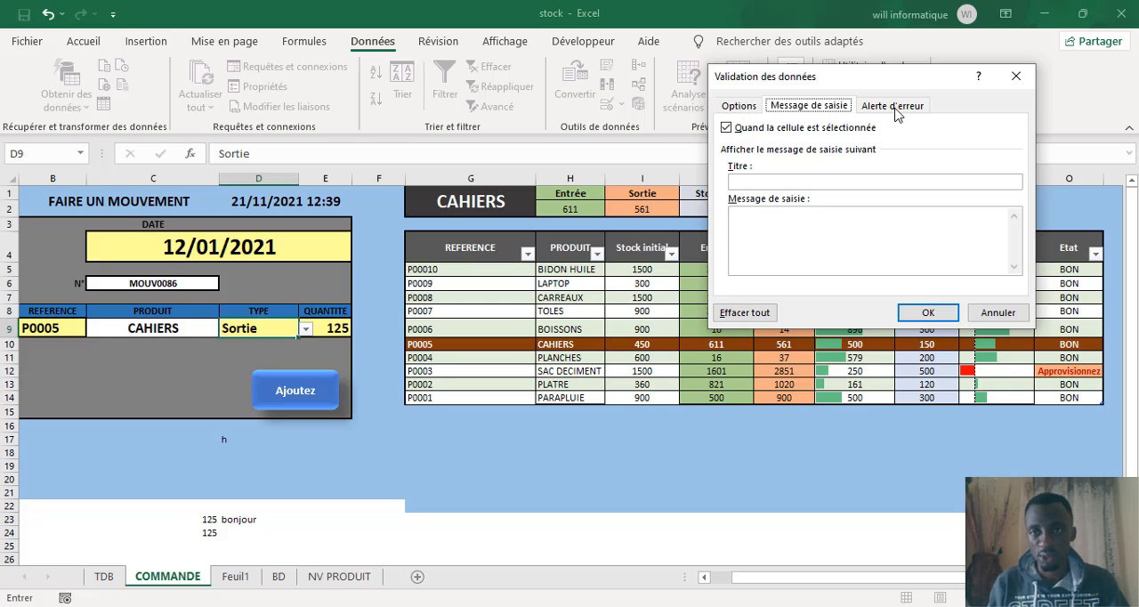
pyautogui.click(766, 183)
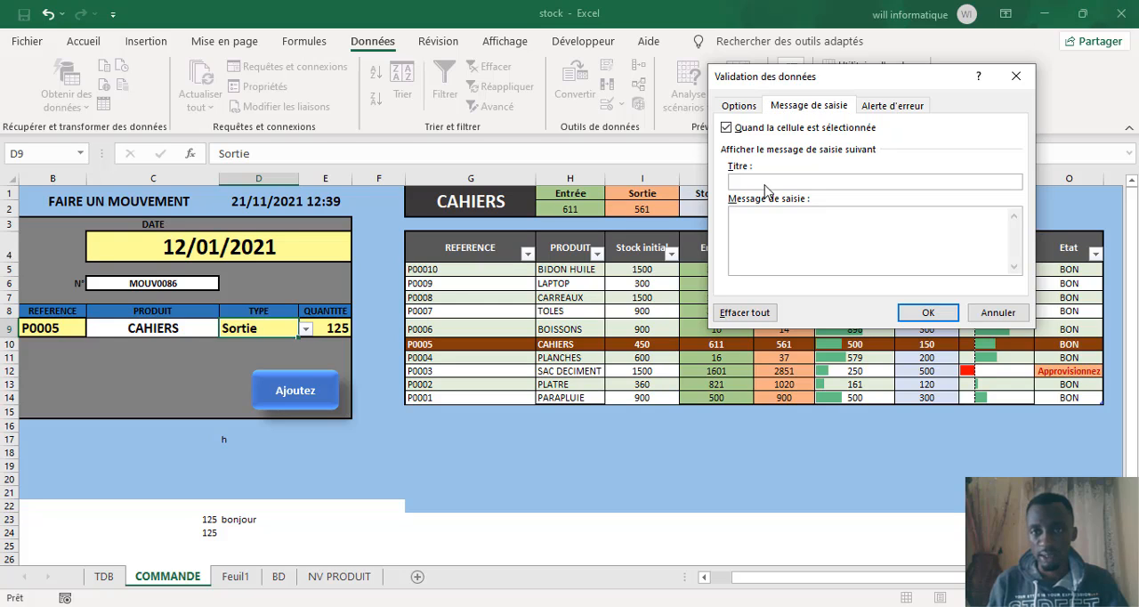
pyautogui.write('MMOOOOOOOUUVVV')
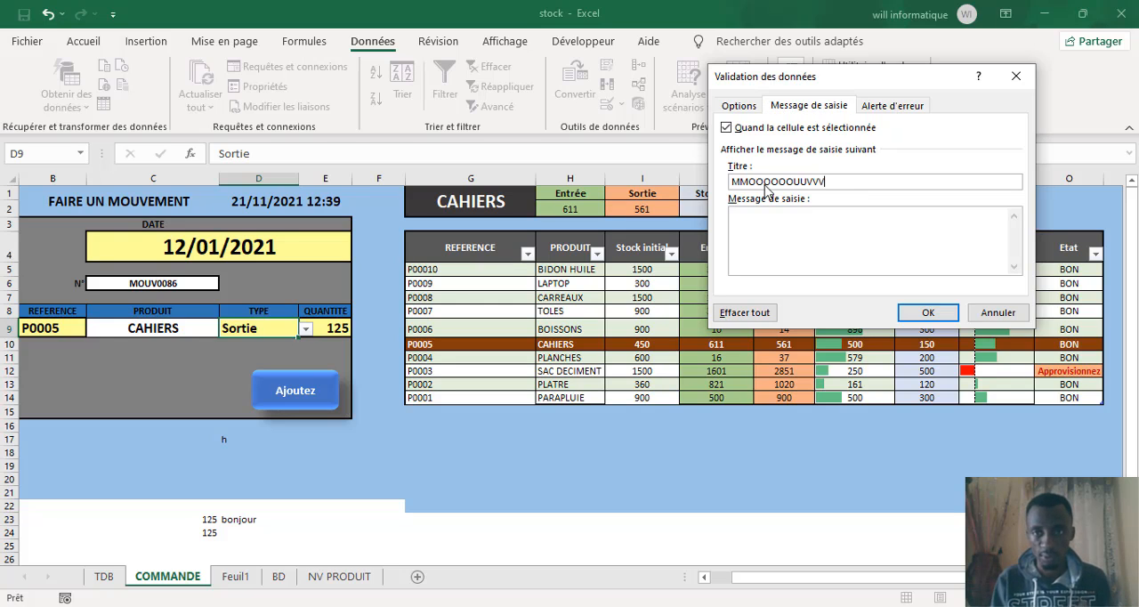
# Step: Set the title of cell D9's error alert to AATT
pyautogui.click(894, 108)
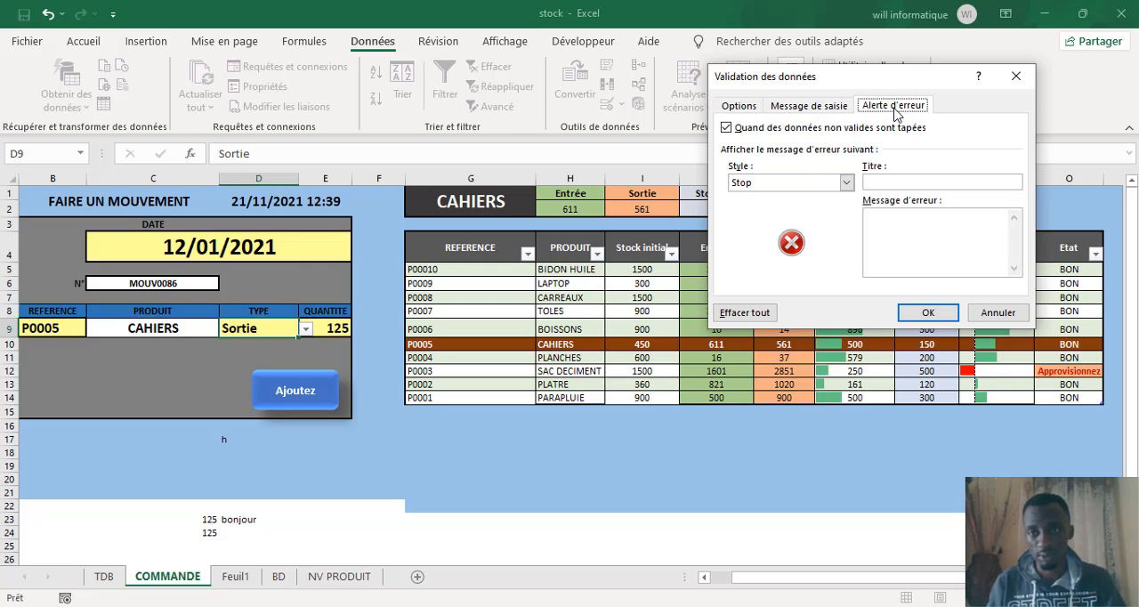
pyautogui.click(736, 107)
pyautogui.click(884, 107)
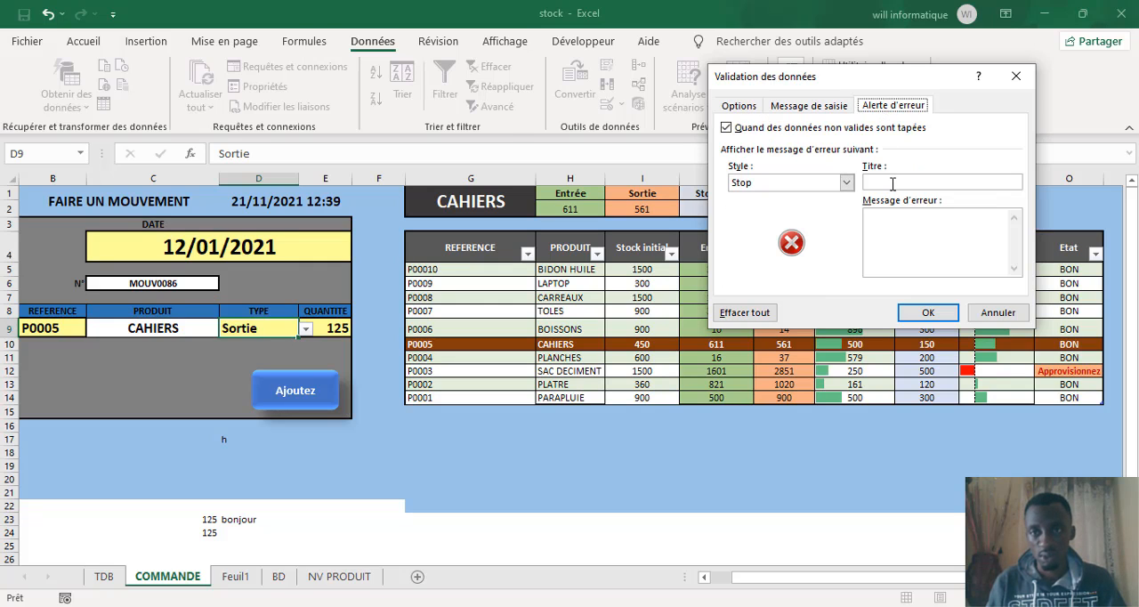
pyautogui.click(890, 182)
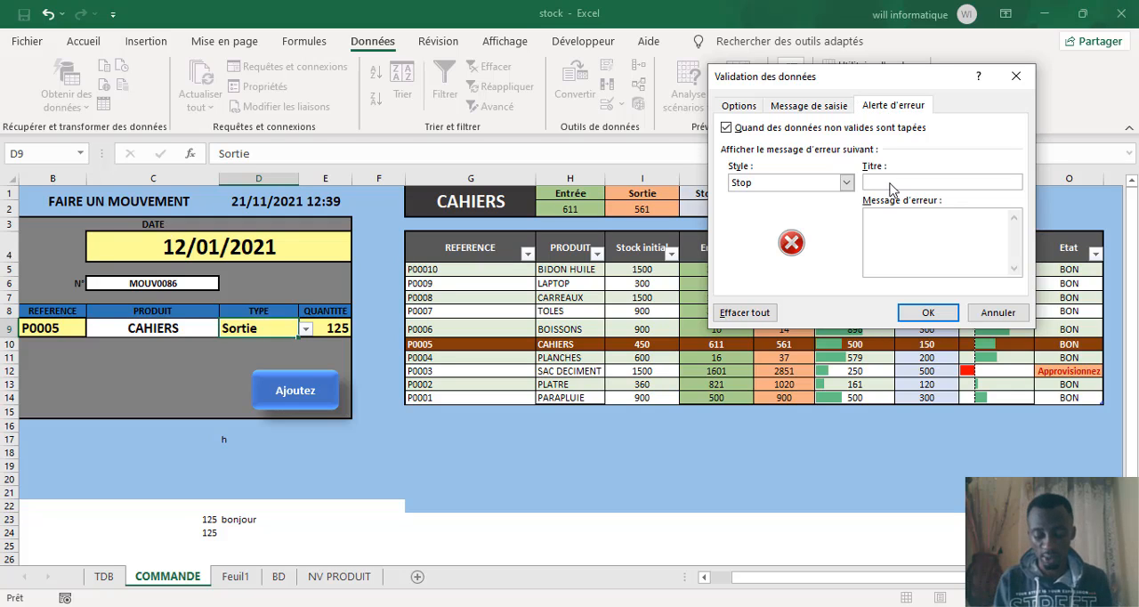
pyautogui.write('AATT')
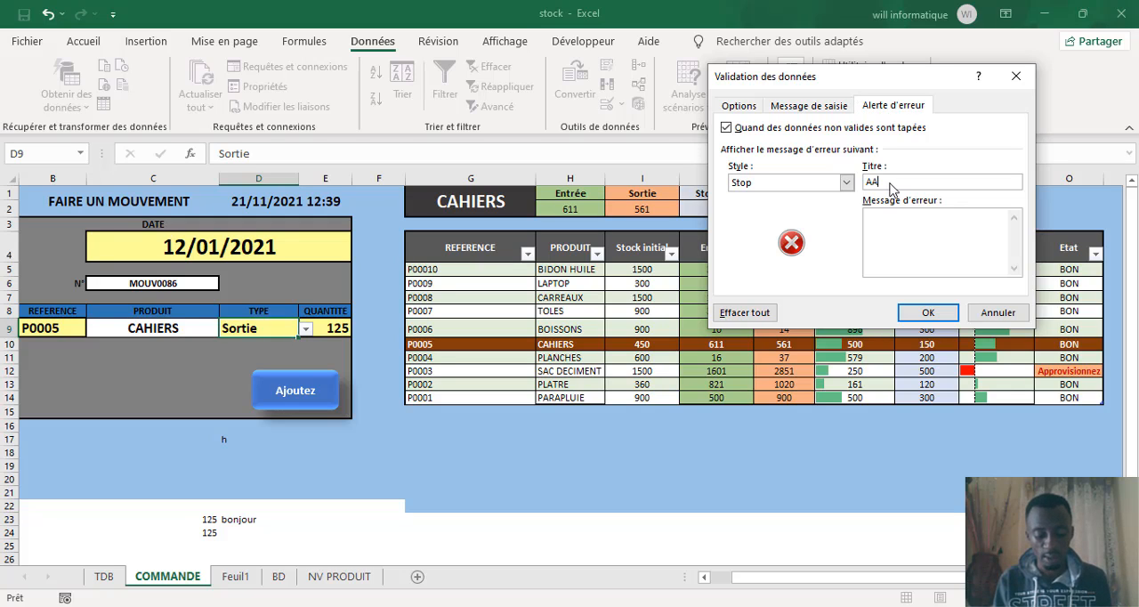
# Step: Enter MMOUV IINCCOOOONU as the error message for cell D9 and apply the validation settings
pyautogui.click(905, 226)
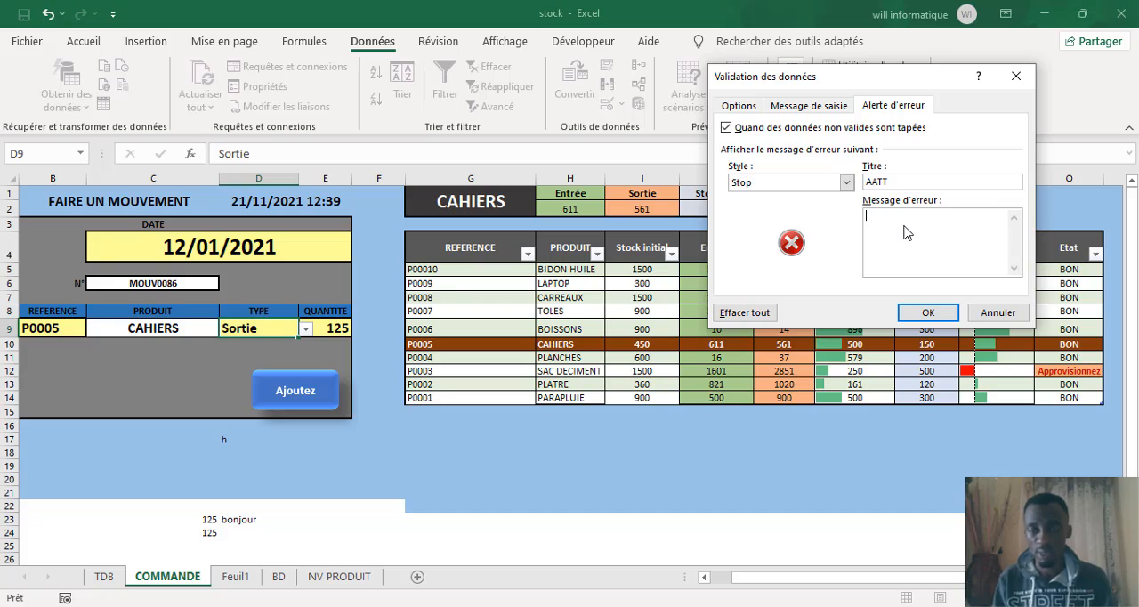
pyautogui.write('O')
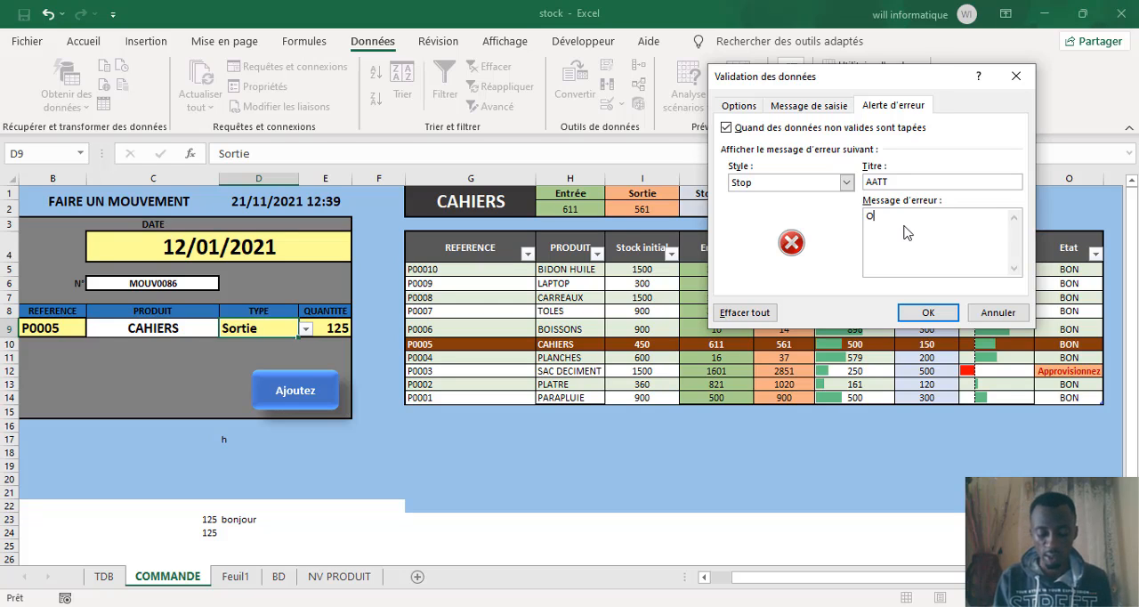
pyautogui.write('UV IINCCOOOO')
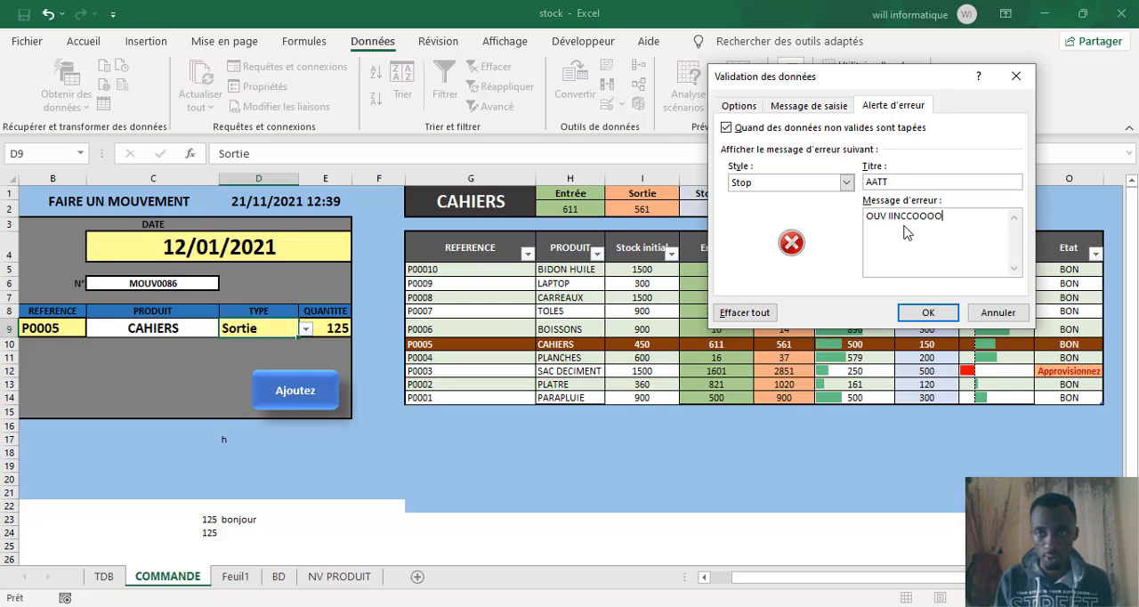
pyautogui.write('NU')
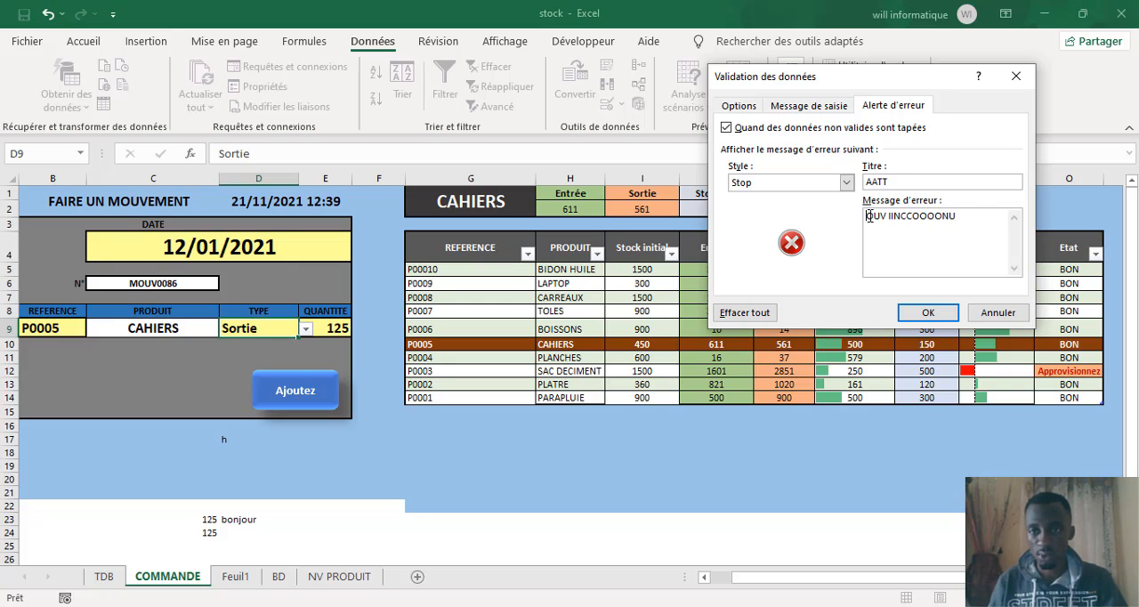
pyautogui.click(869, 216)
pyautogui.write('MM')
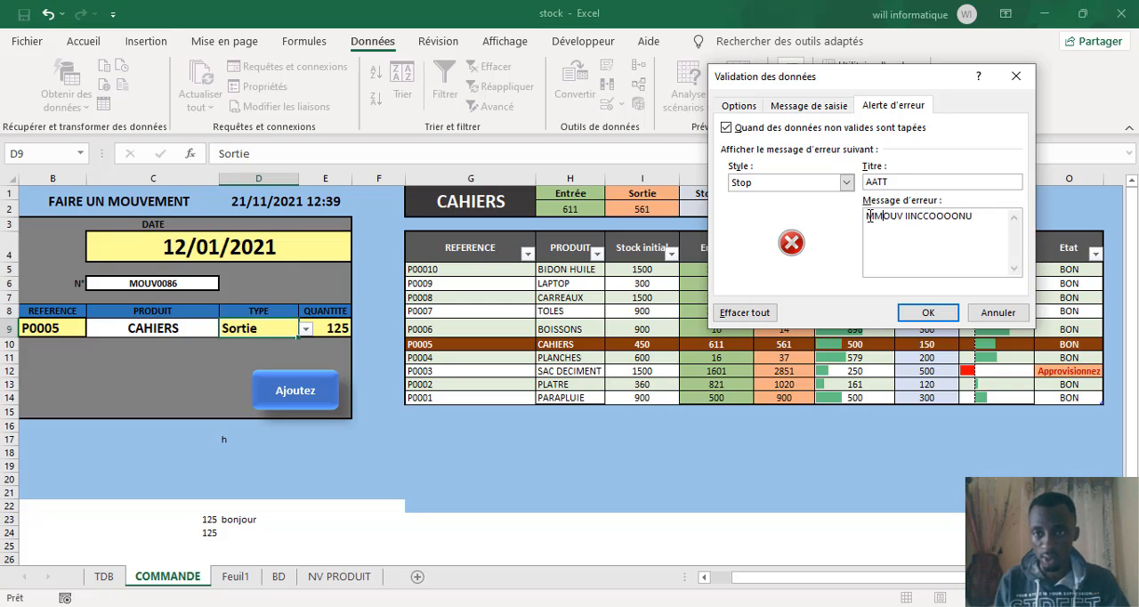
pyautogui.click(928, 312)
# Step: Test the validation of cell D9 by choosing LEEESS from its list and trying to enter FFKFFKJJ
pyautogui.click(305, 329)
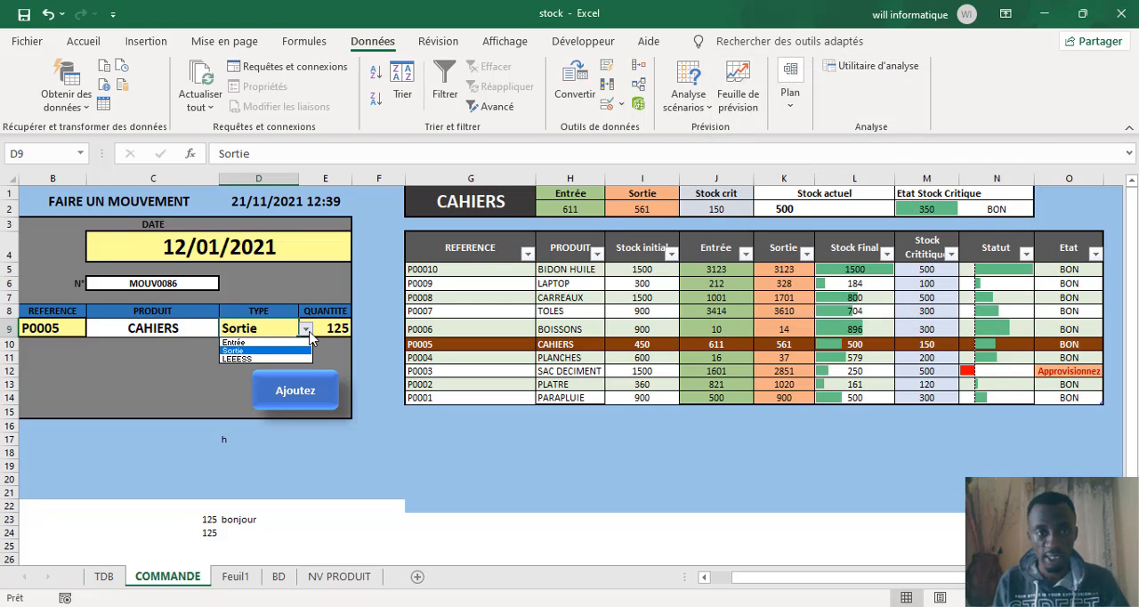
pyautogui.click(261, 359)
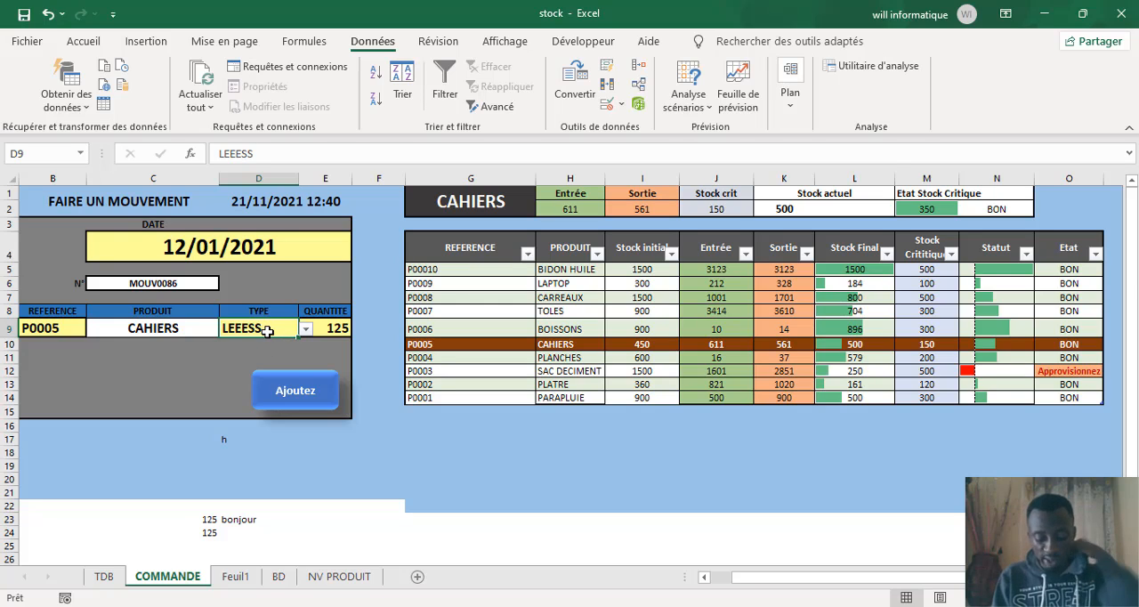
pyautogui.write('F')
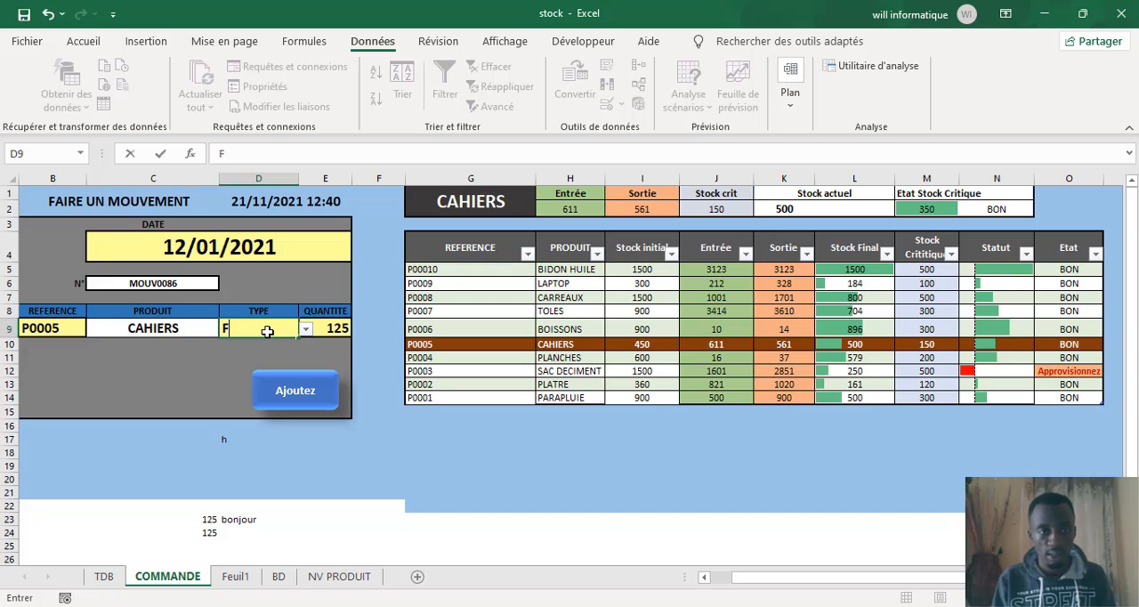
pyautogui.write('FKFFKJJ')
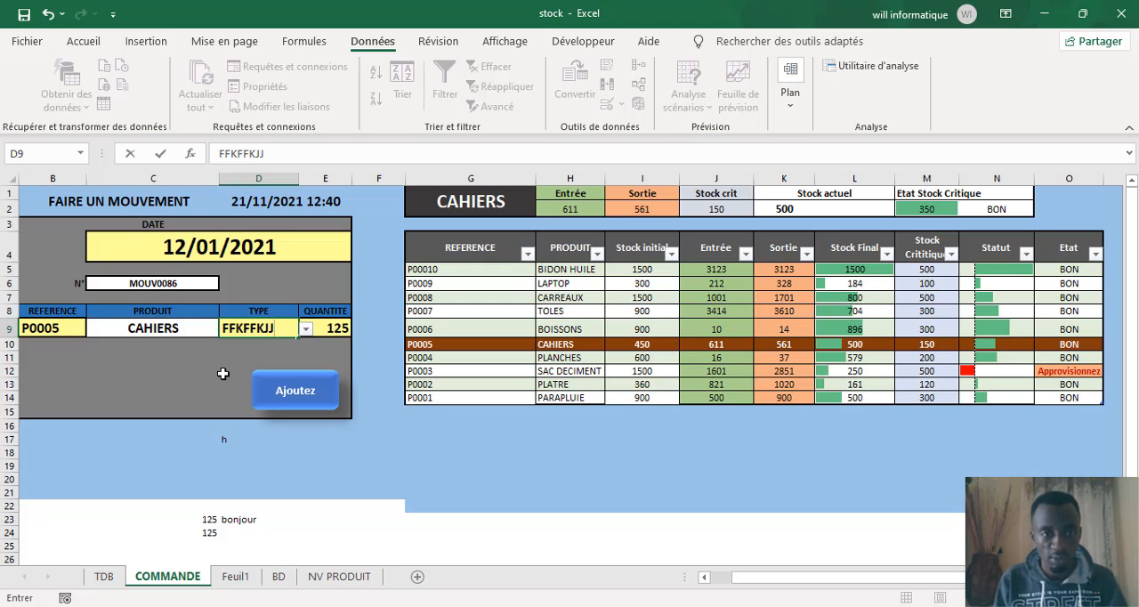
pyautogui.press('Return')
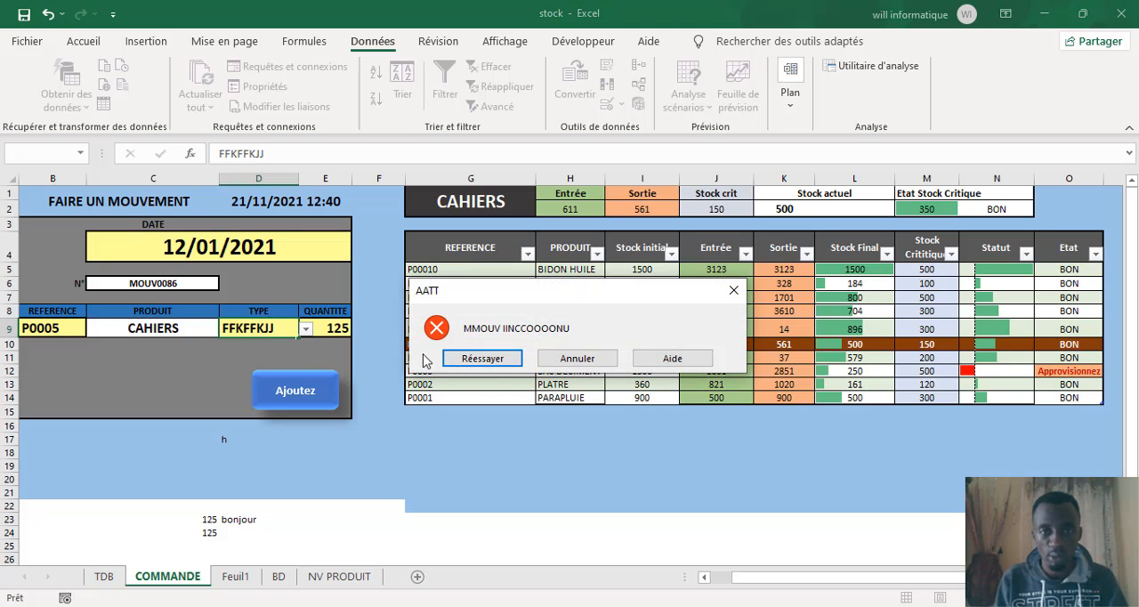
pyautogui.click(576, 365)
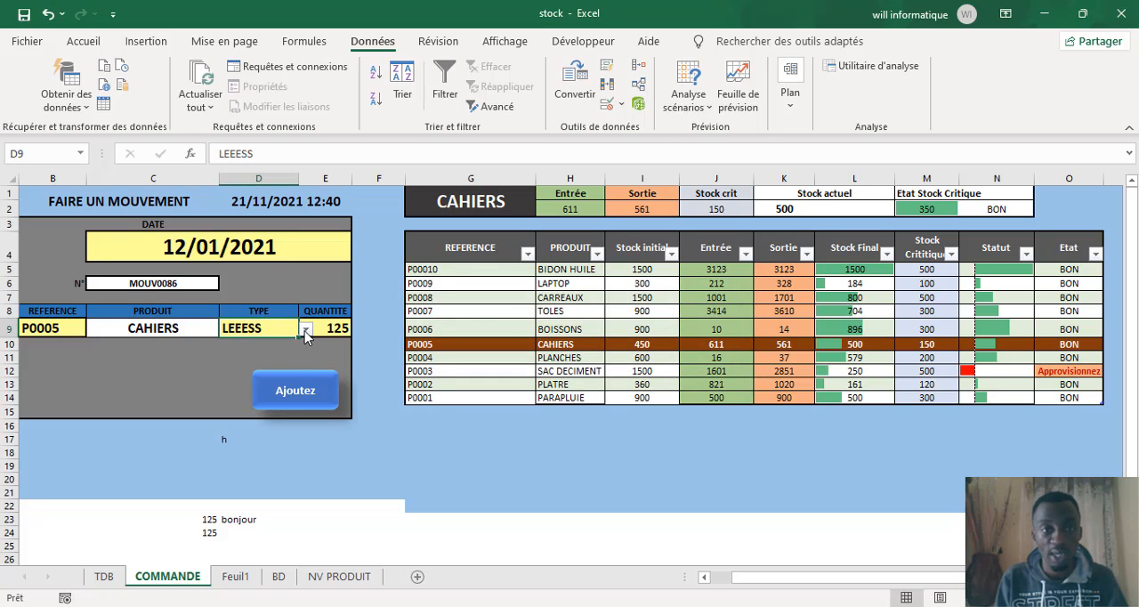
# Step: Choose Entrée as the movement type in cell D9
pyautogui.click(305, 331)
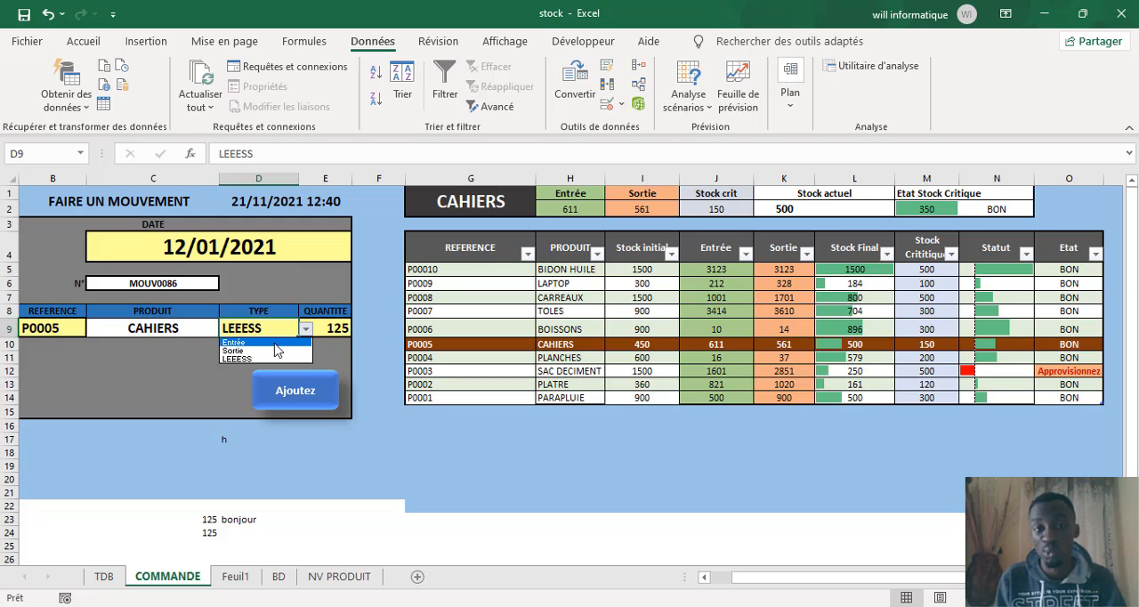
pyautogui.click(273, 330)
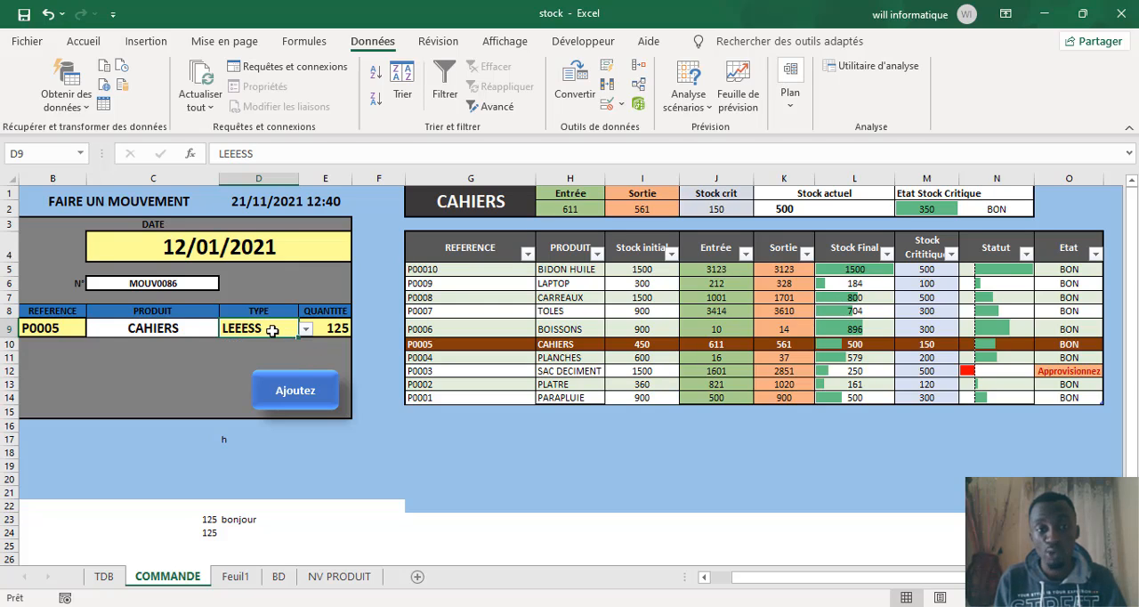
pyautogui.click(305, 328)
pyautogui.click(264, 347)
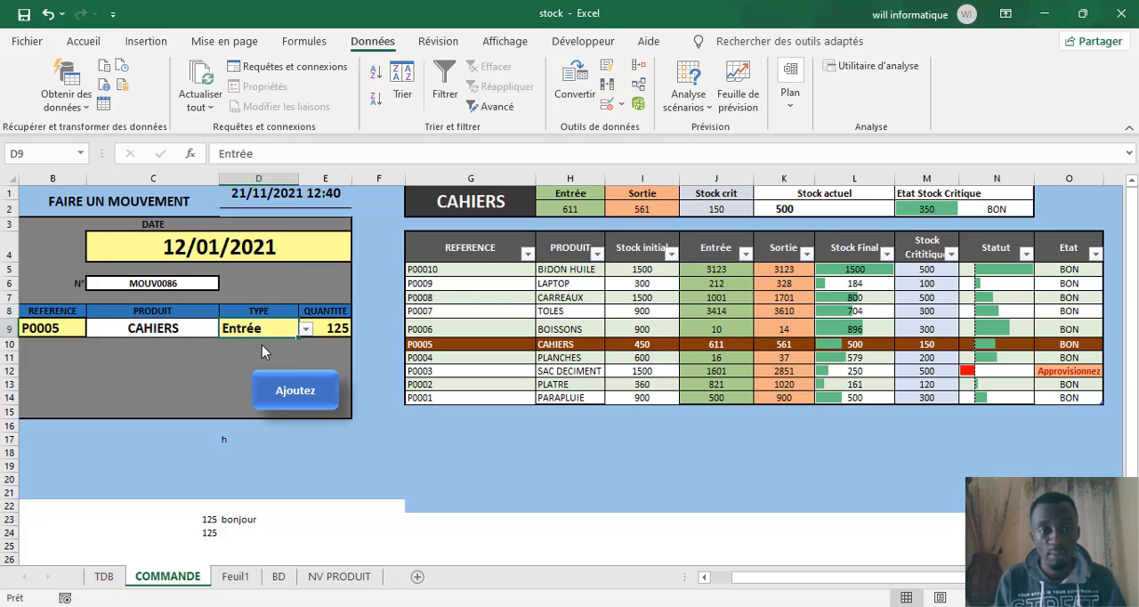
# Step: Open the data validation settings of the quantity cell E9 and allow whole numbers (Nombre entier)
pyautogui.click(337, 328)
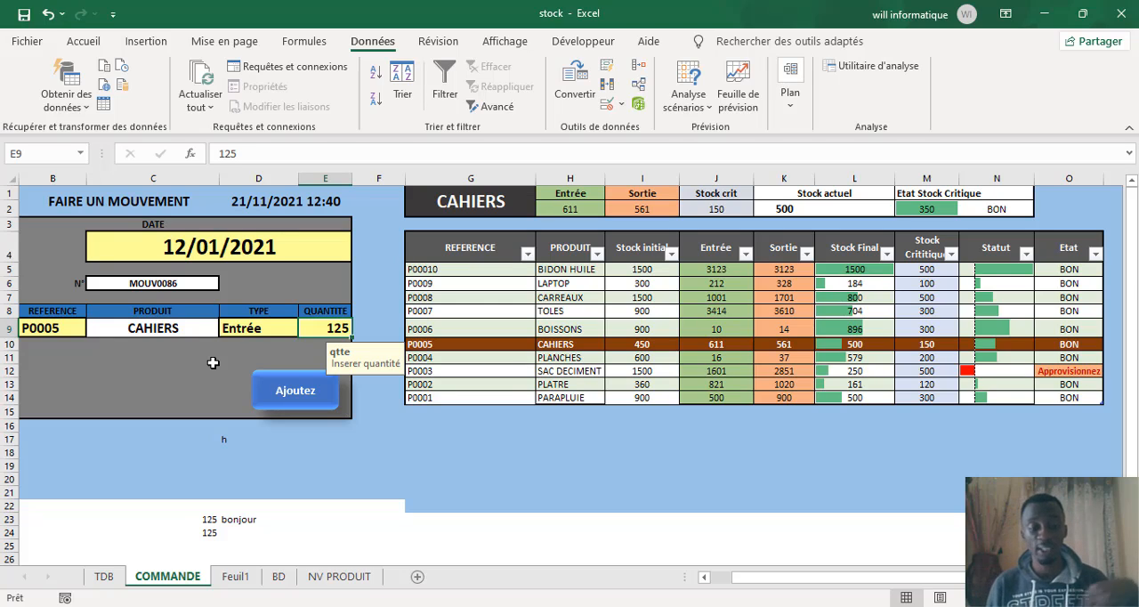
pyautogui.click(608, 104)
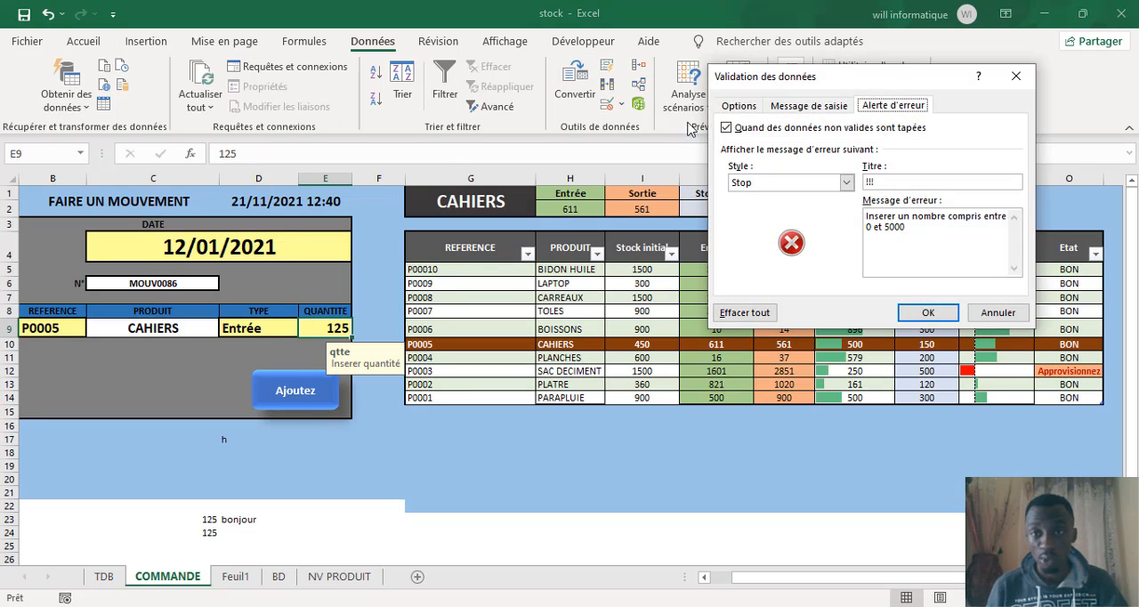
pyautogui.click(745, 108)
pyautogui.click(838, 160)
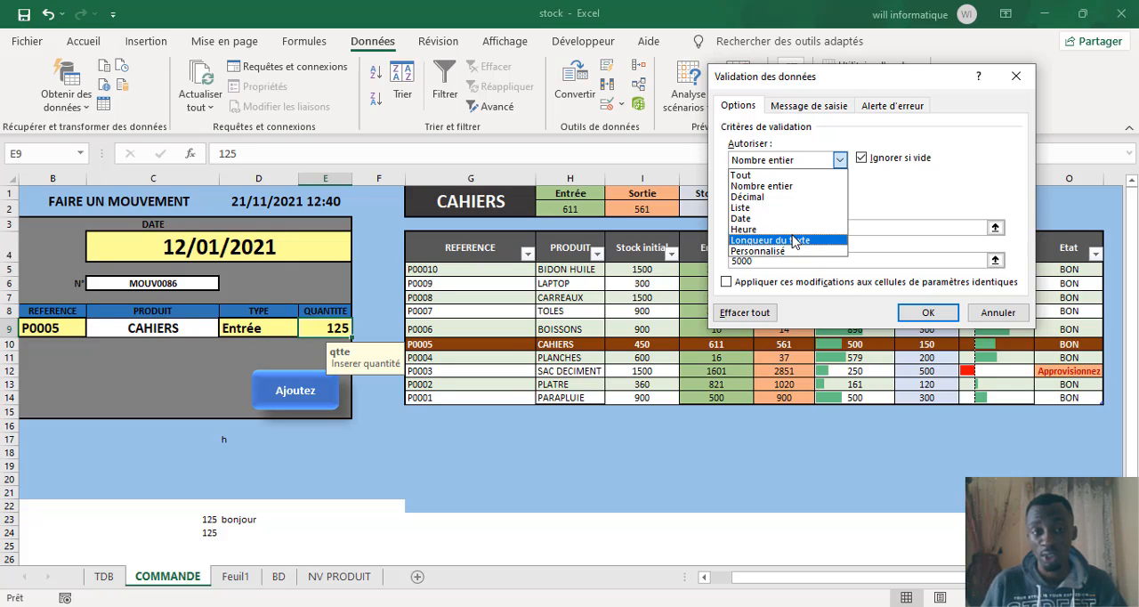
pyautogui.click(753, 187)
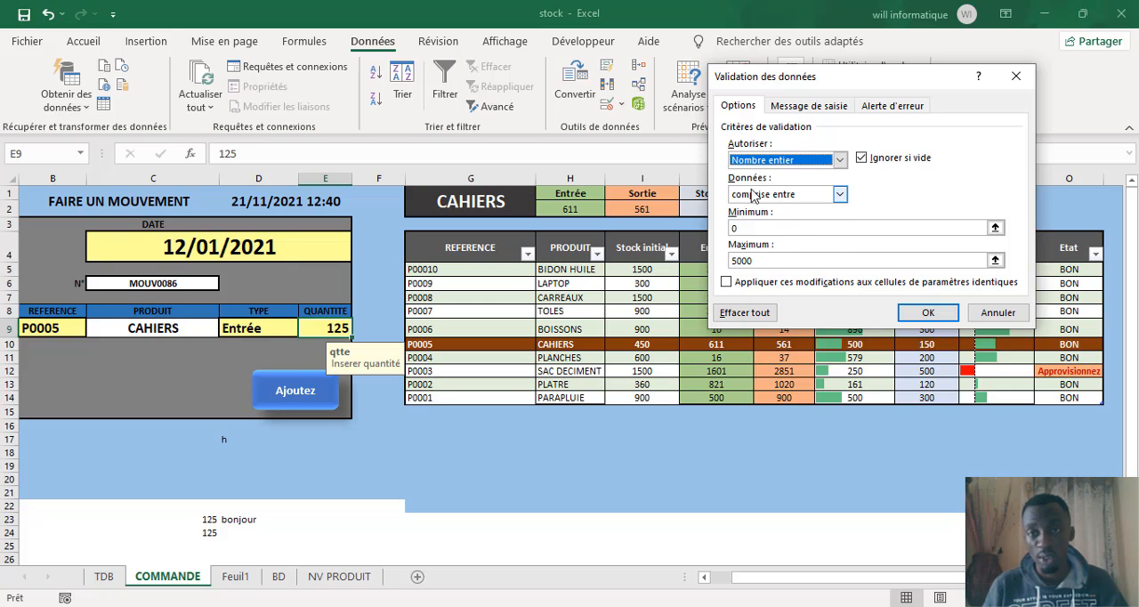
# Step: Try the comparison supérieure à for cell E9's whole-number rule and switch back to comprise entre
pyautogui.click(839, 194)
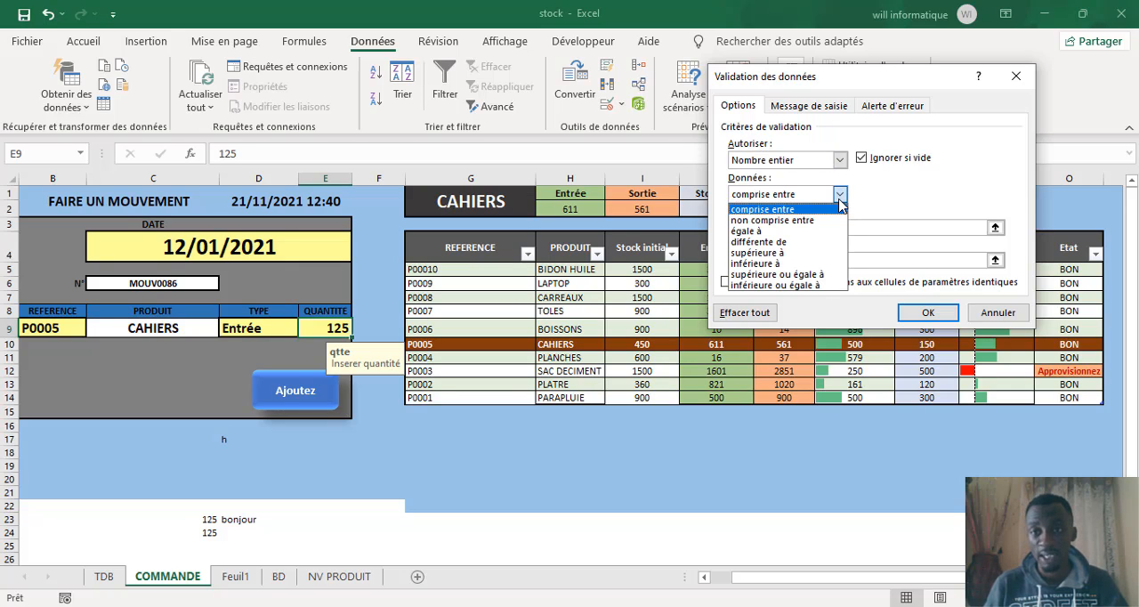
pyautogui.click(807, 253)
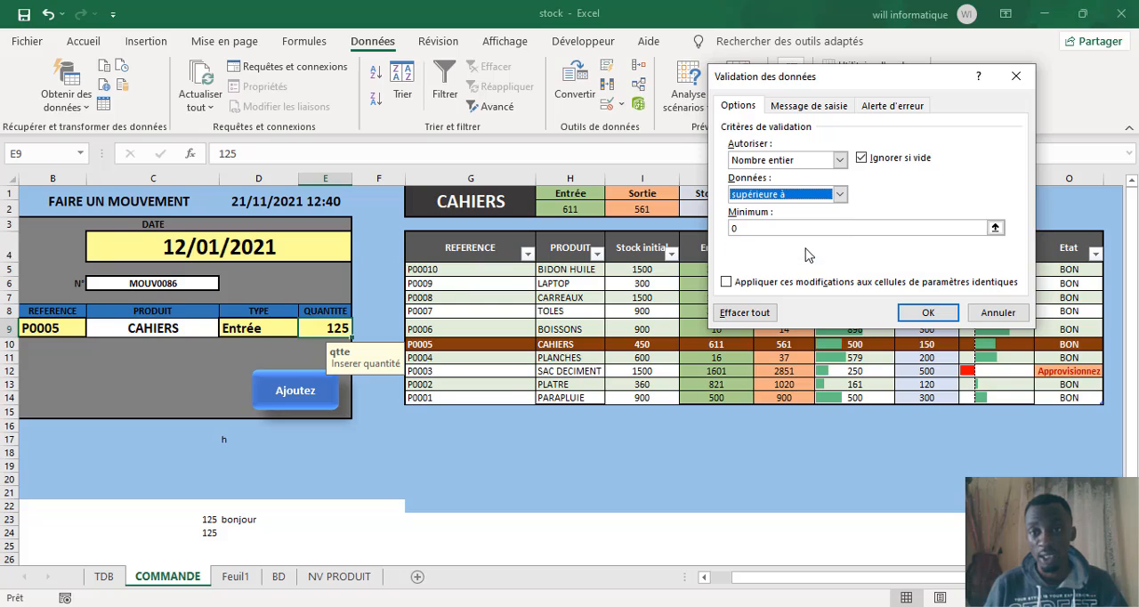
pyautogui.click(755, 228)
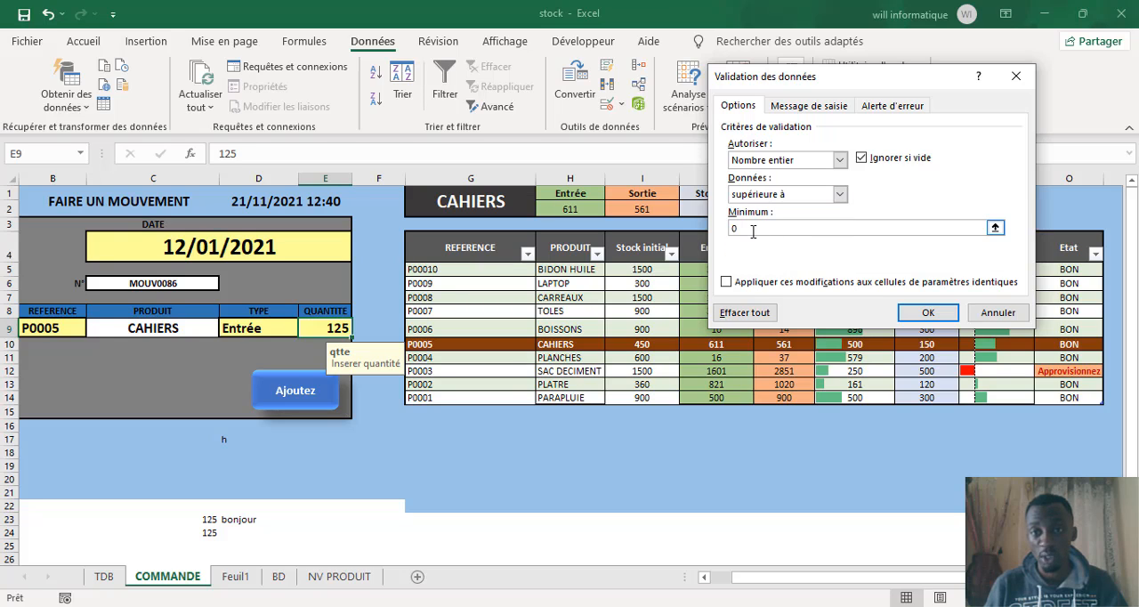
pyautogui.click(840, 195)
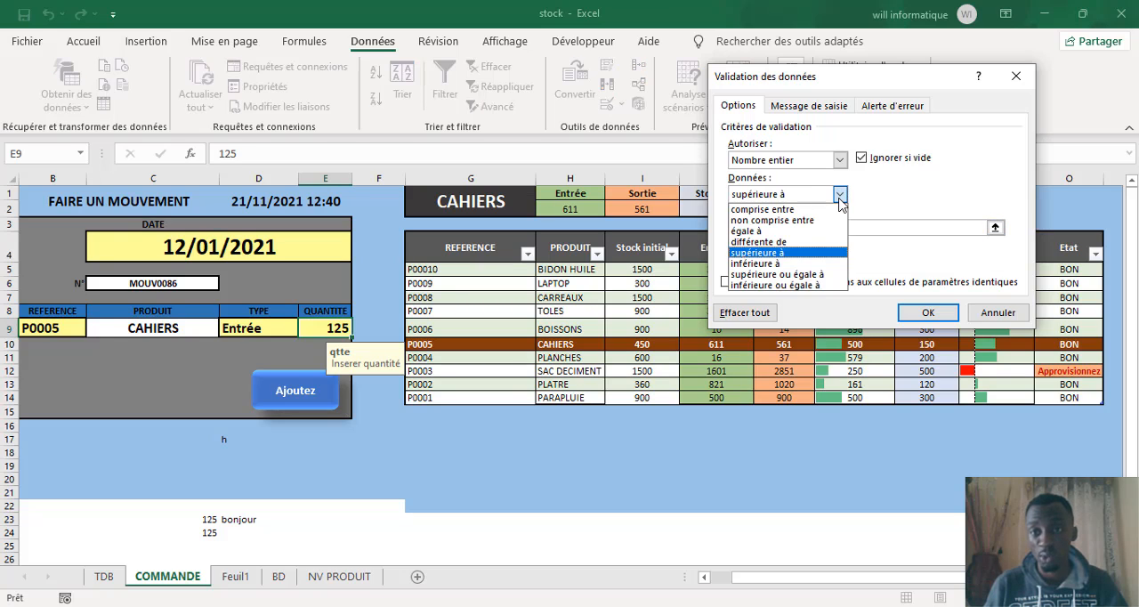
pyautogui.click(750, 209)
# Step: Set the allowed range for the quantity cell E9 to a minimum of 1 and a maximum of 1000
pyautogui.click(754, 229)
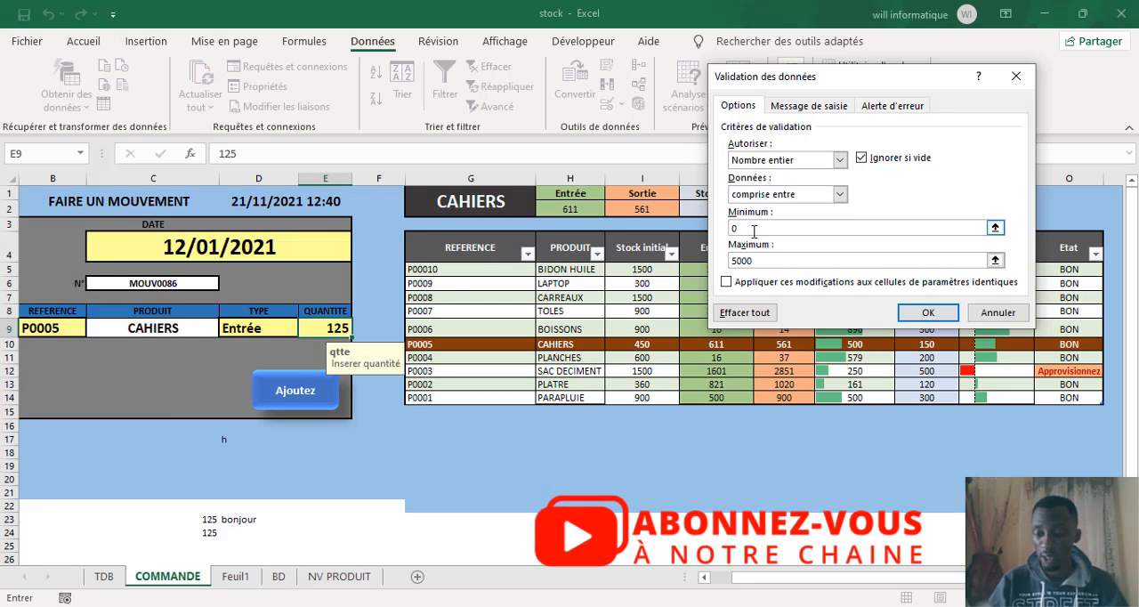
pyautogui.press('BackSpace')
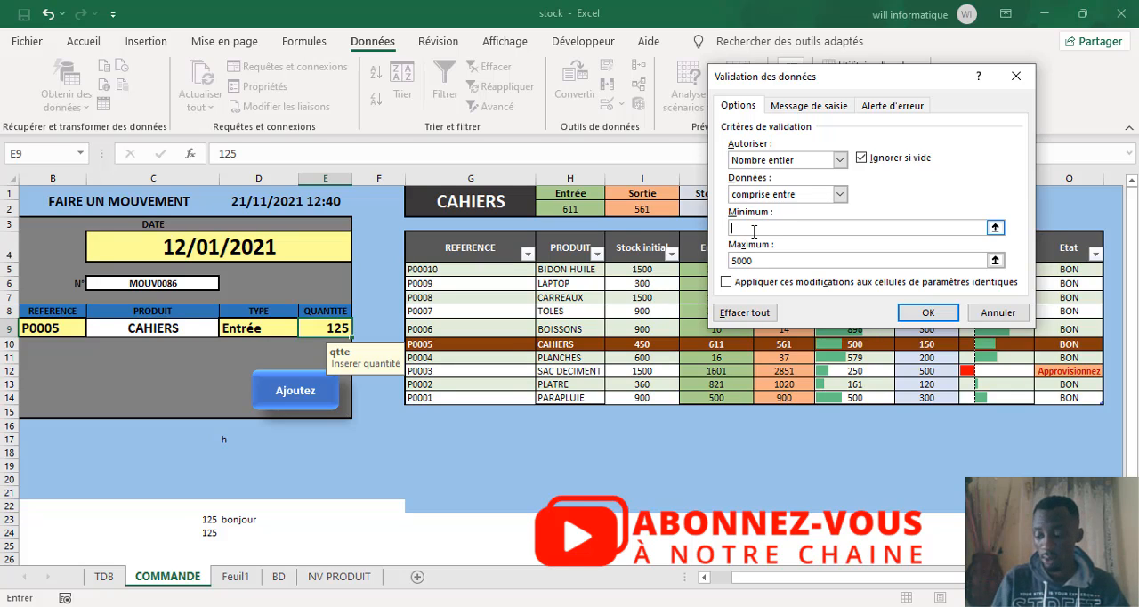
pyautogui.write('10')
pyautogui.press('BackSpace')
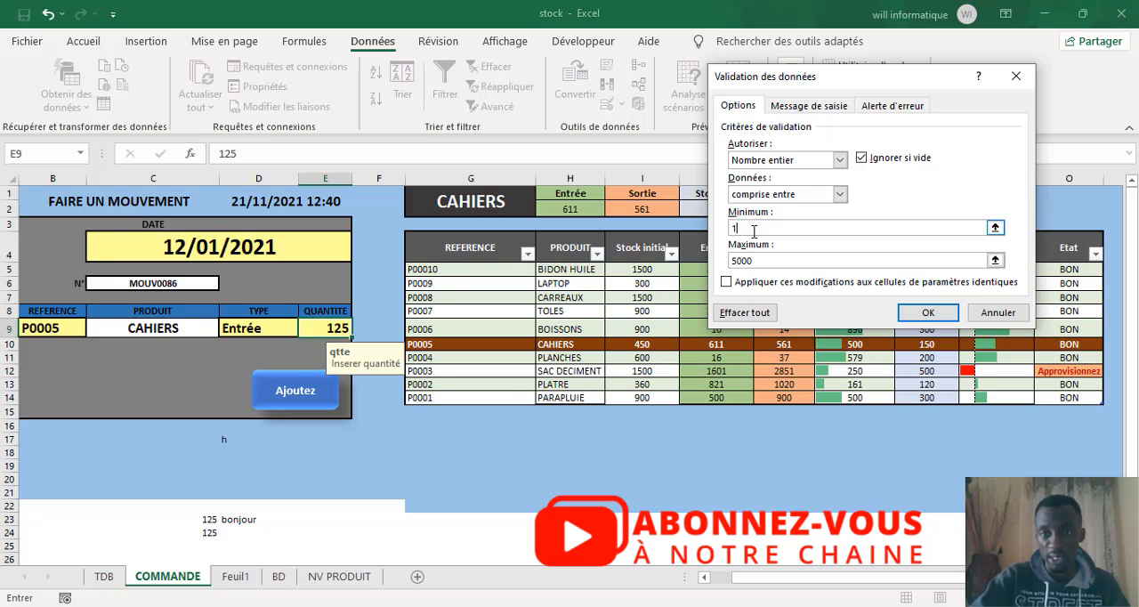
pyautogui.click(762, 260)
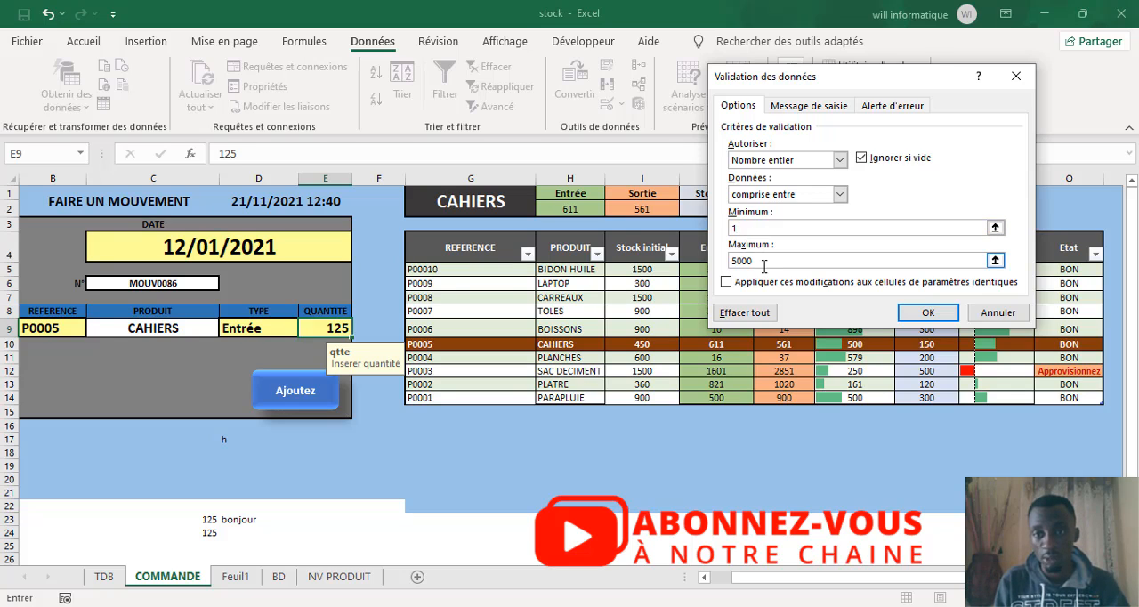
pyautogui.press('BackSpace')
pyautogui.press('BackSpace')
pyautogui.press('BackSpace')
pyautogui.press('BackSpace')
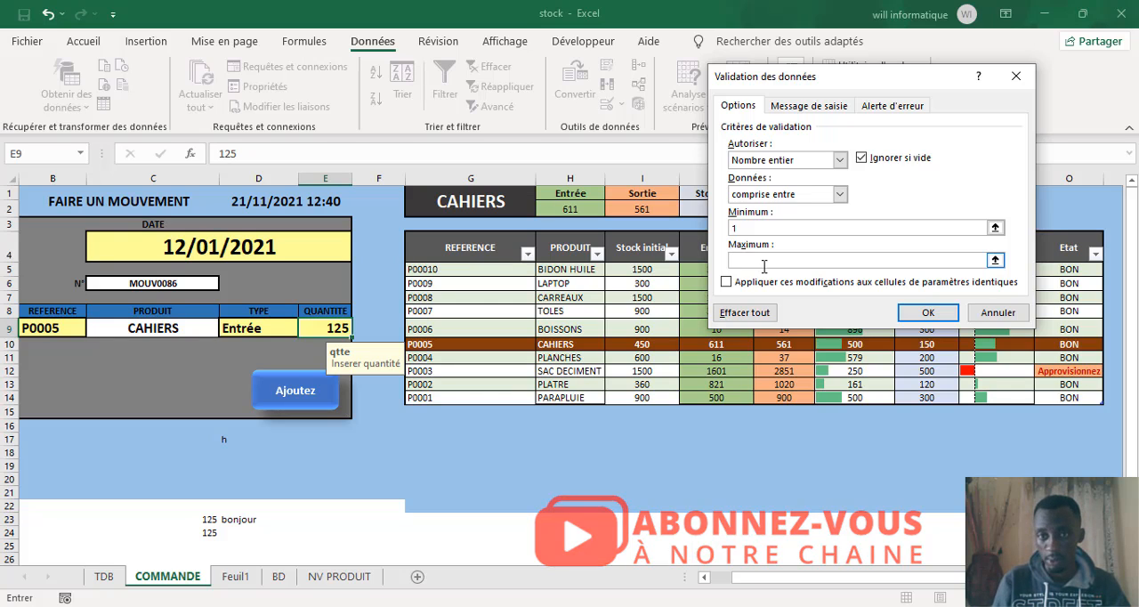
pyautogui.write('1')
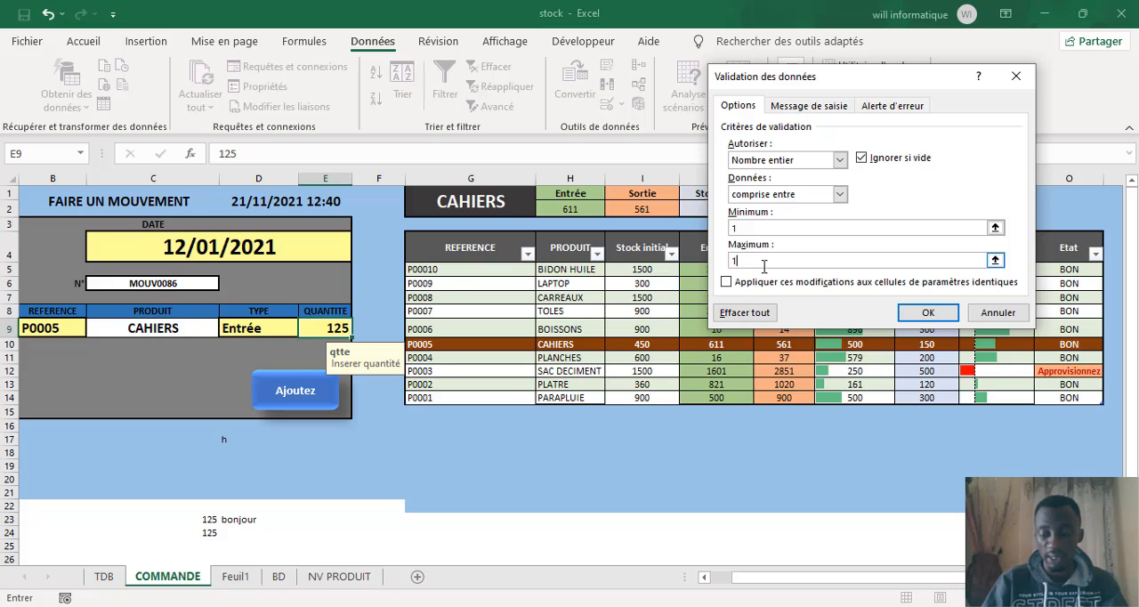
pyautogui.write('000')
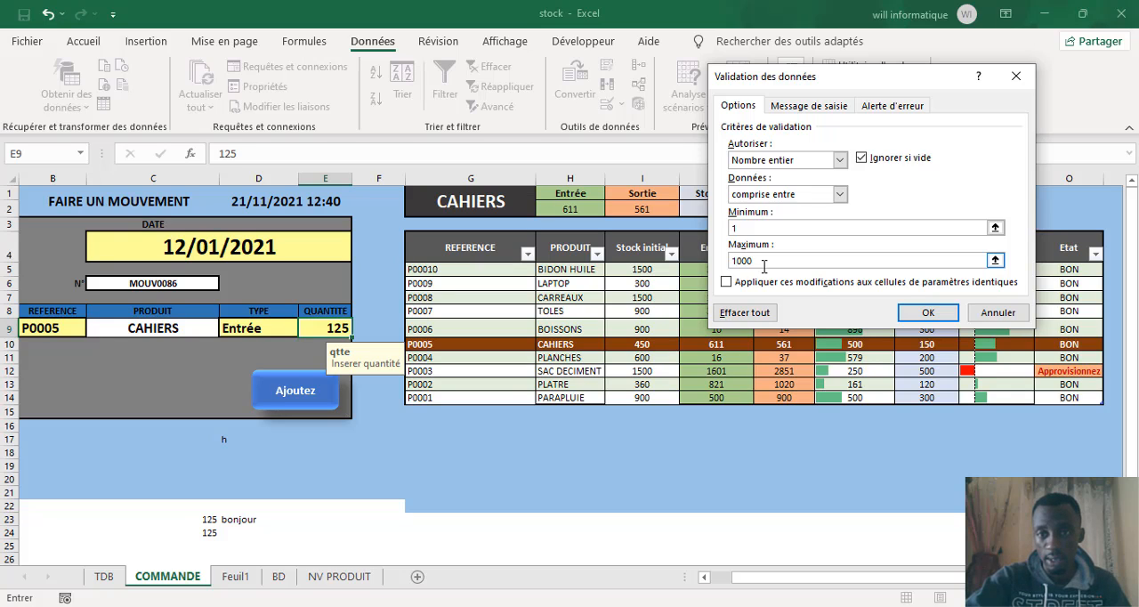
pyautogui.write('0')
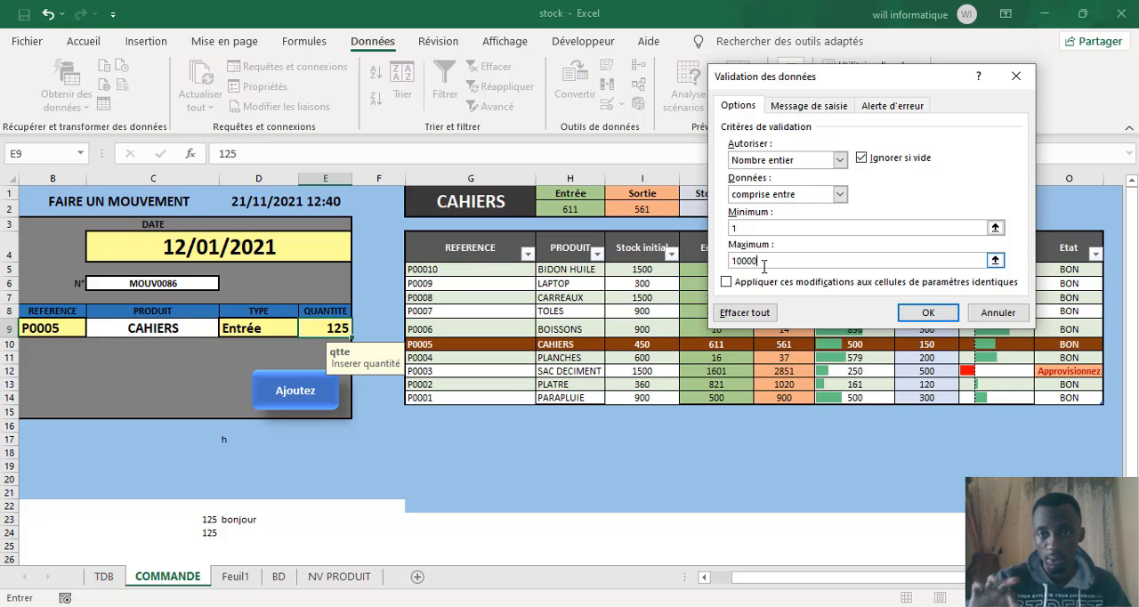
# Step: Raise cell E9's allowed maximum to 10000 and change its error alert message to "Inserer un nombre compris entre 1 et 10000"
pyautogui.click(928, 317)
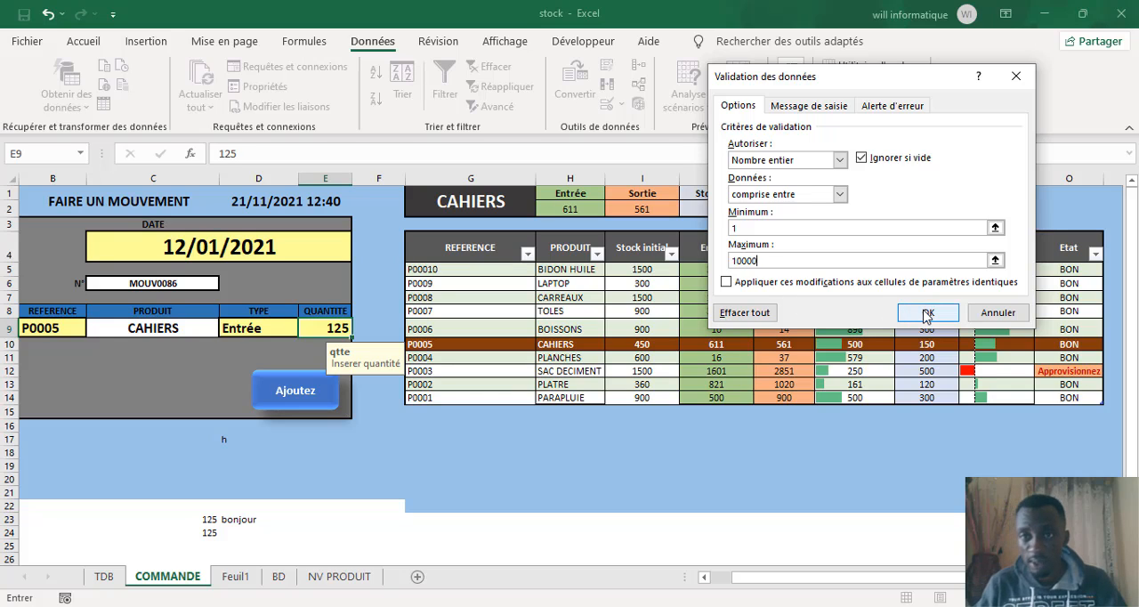
pyautogui.click(885, 107)
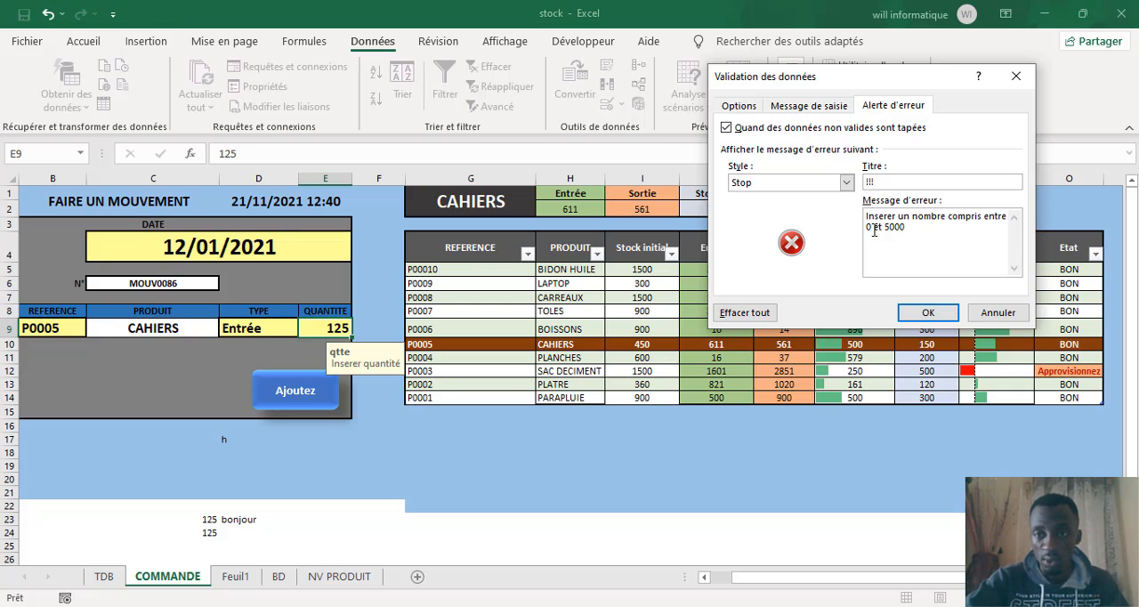
pyautogui.click(874, 230)
pyautogui.press('BackSpace')
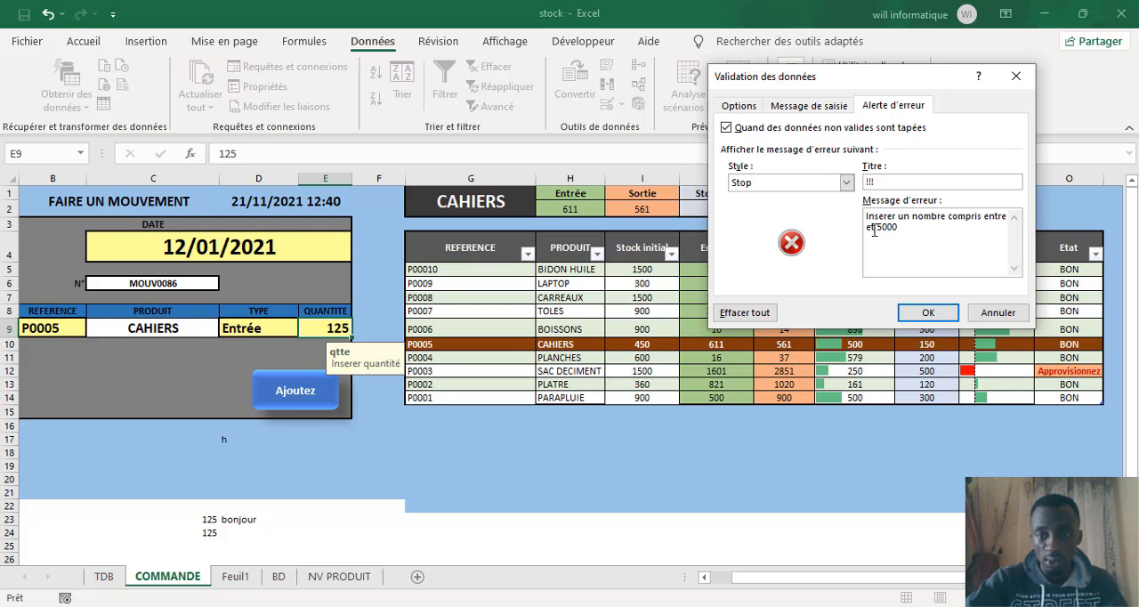
pyautogui.write('1')
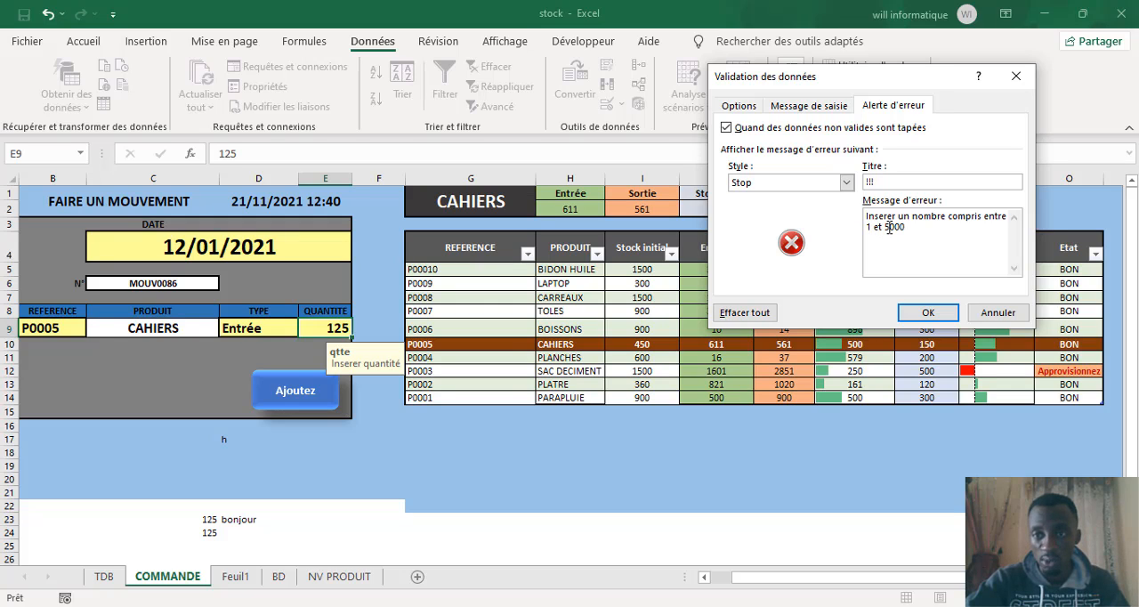
pyautogui.click(887, 228)
pyautogui.press('BackSpace')
pyautogui.write('10')
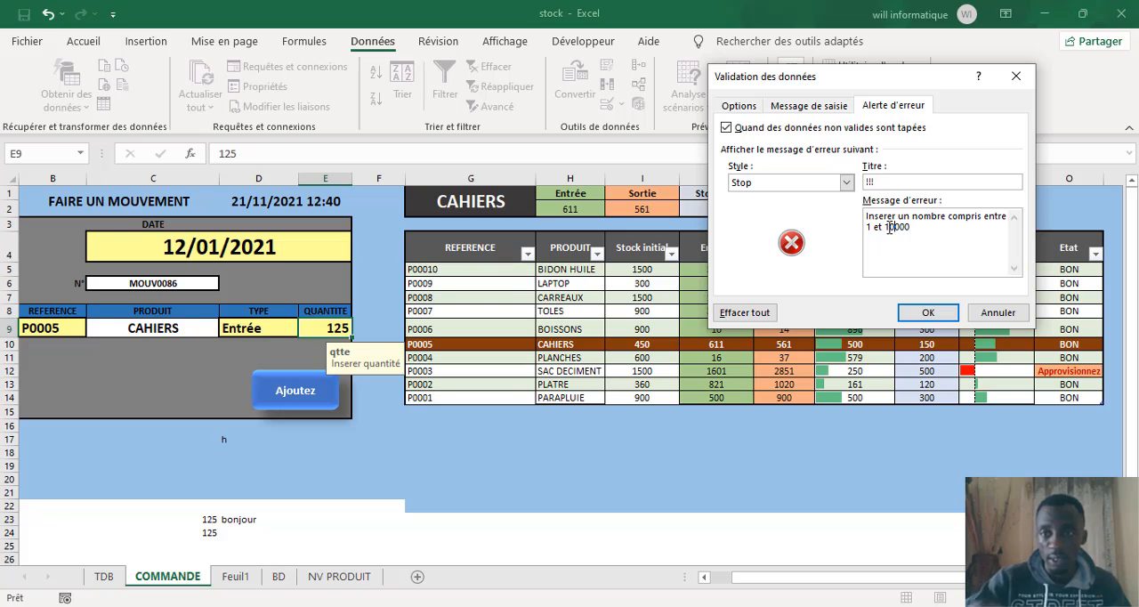
pyautogui.click(928, 314)
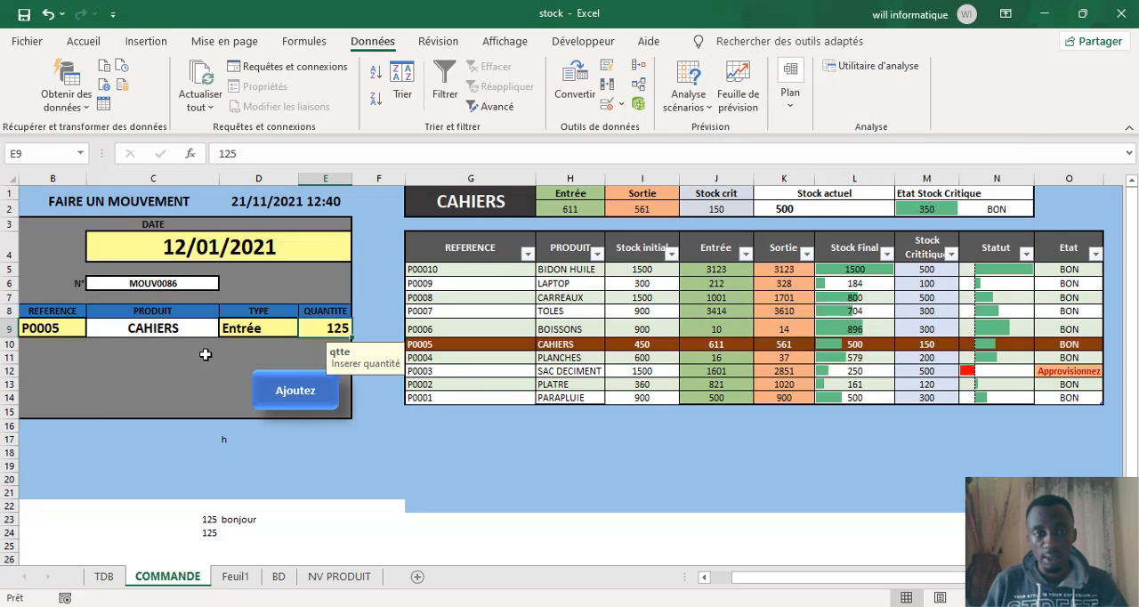
# Step: Try to enter the text HKJKBNHKK in the quantity cell E9 and cancel the entry
pyautogui.click(178, 382)
pyautogui.click(307, 335)
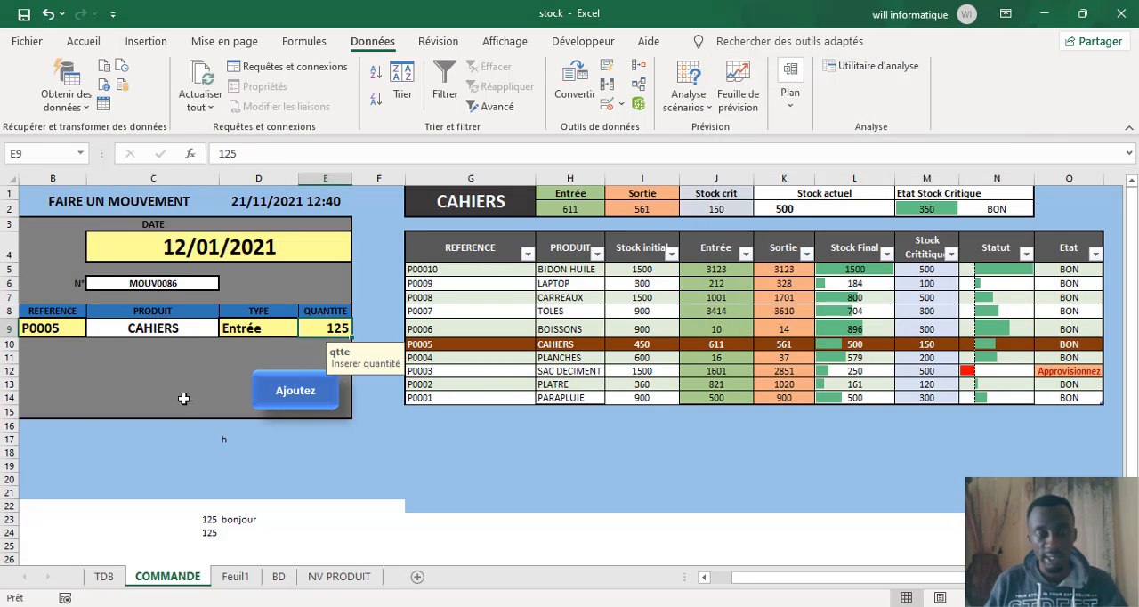
pyautogui.write('HKJKBNHKK')
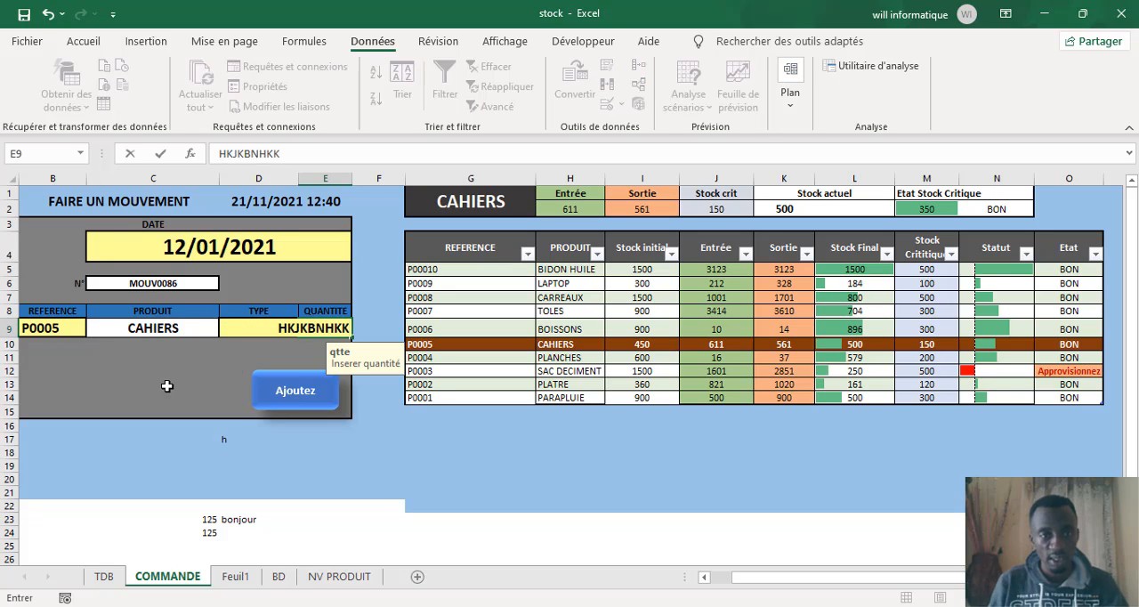
pyautogui.press('Return')
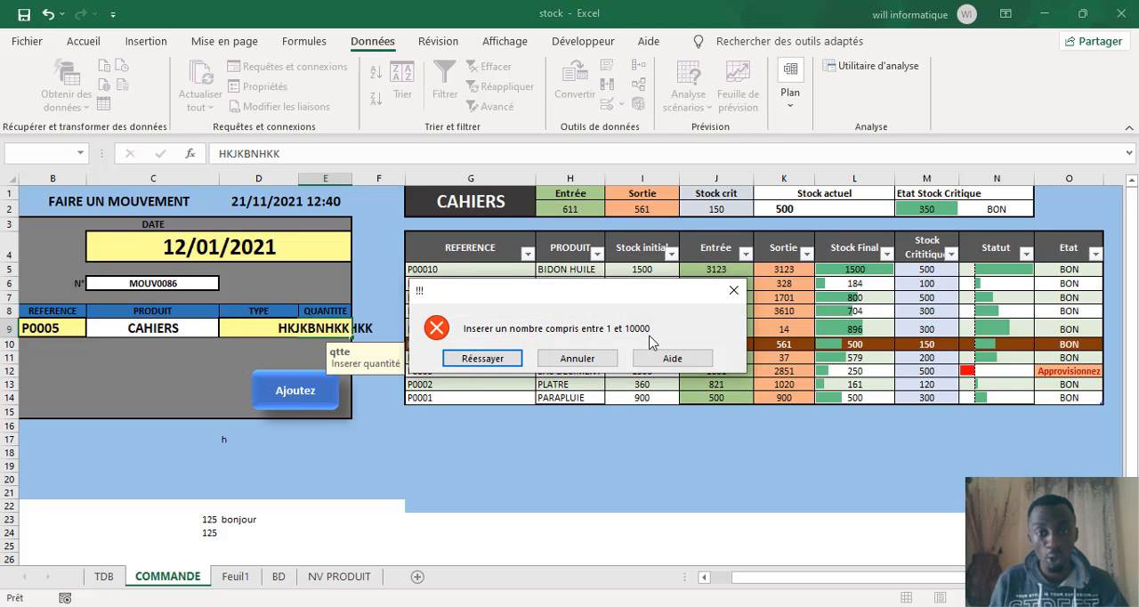
pyautogui.click(576, 358)
# Step: Try to enter 0 as the quantity in cell E9 and cancel the entry
pyautogui.write('0')
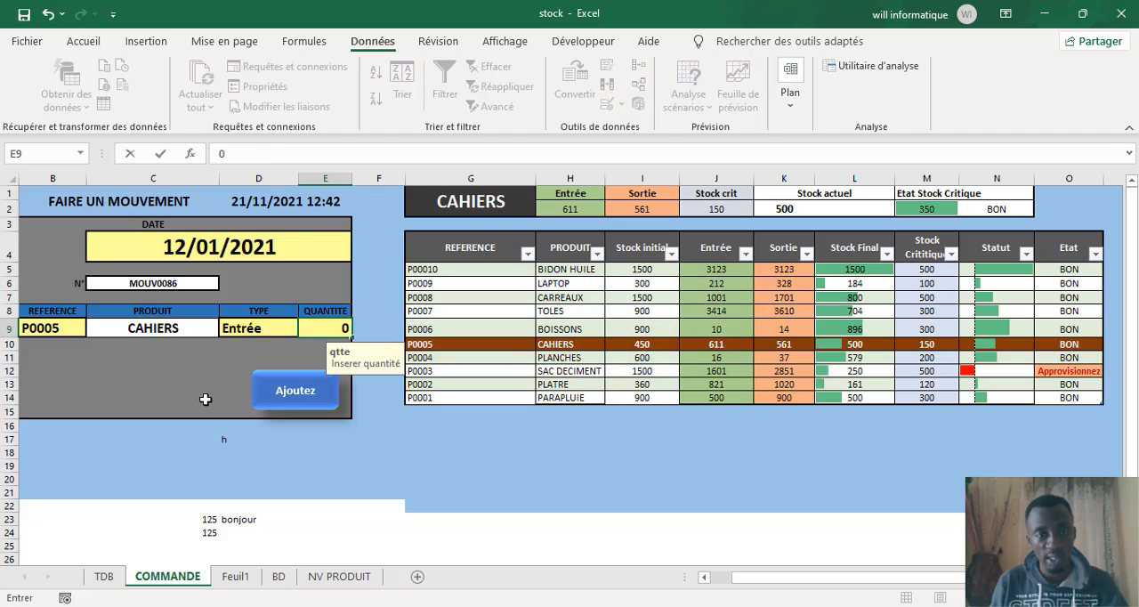
pyautogui.press('Return')
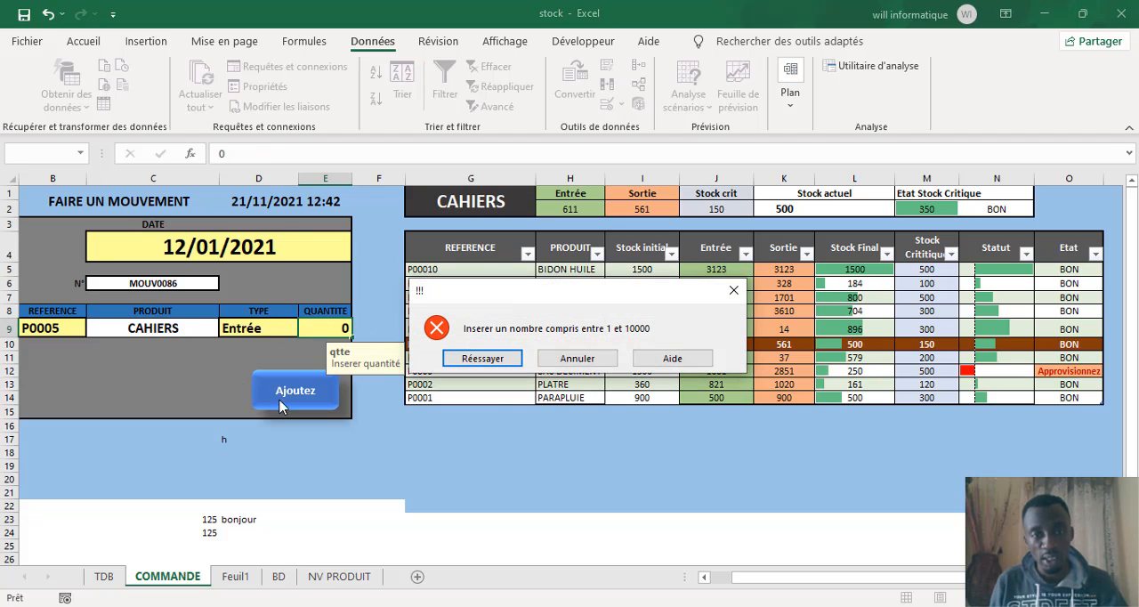
pyautogui.click(562, 359)
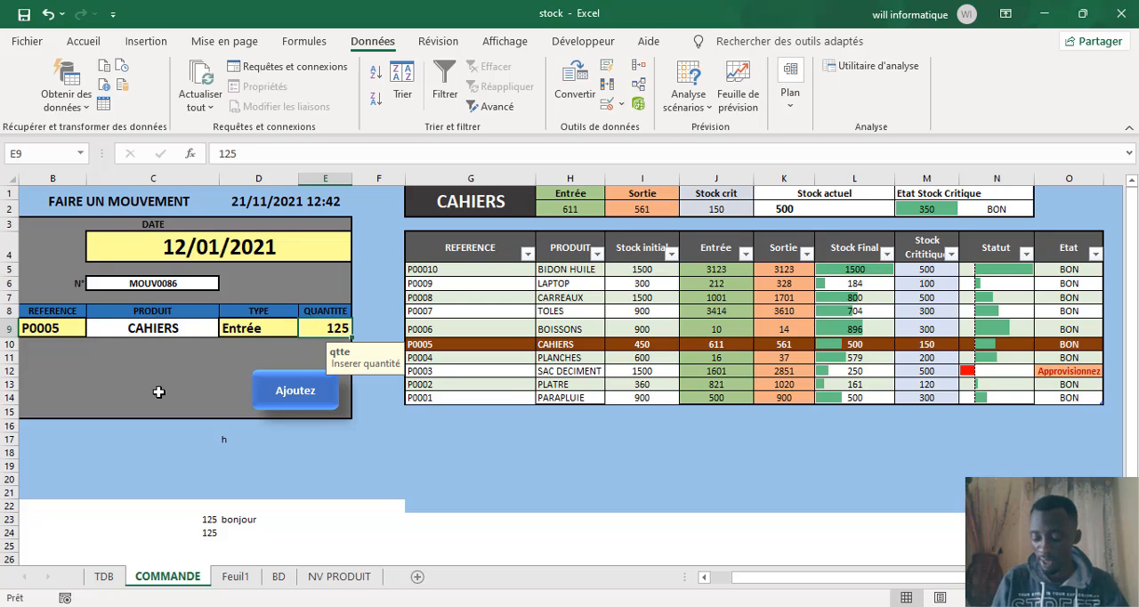
# Step: Try to enter the decimal value 1,2 in the quantity cell E9 and cancel the entry
pyautogui.write('?')
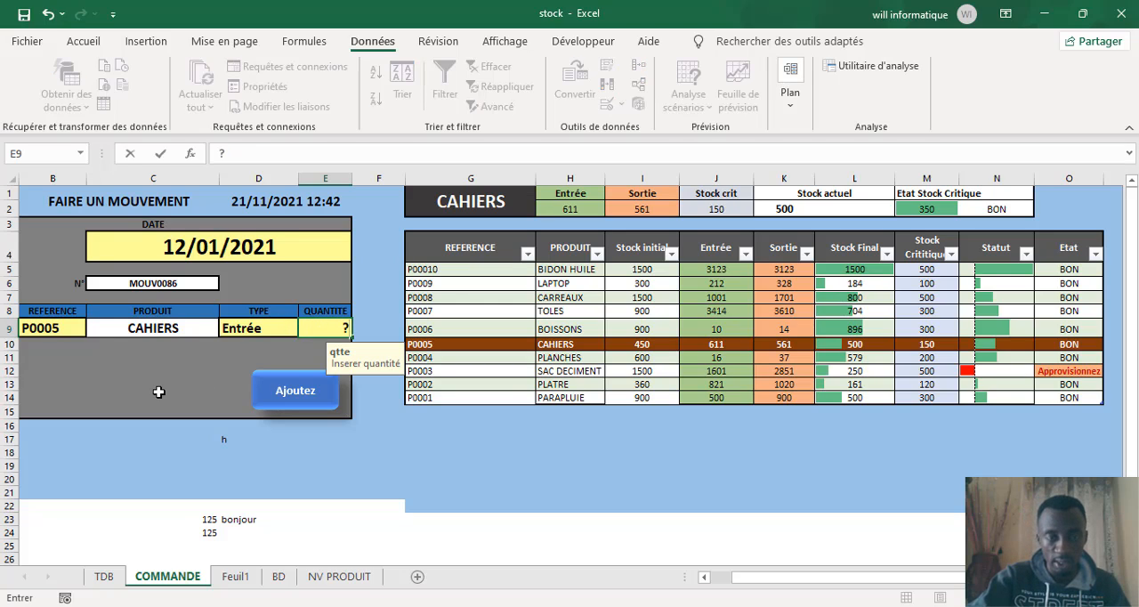
pyautogui.press('BackSpace')
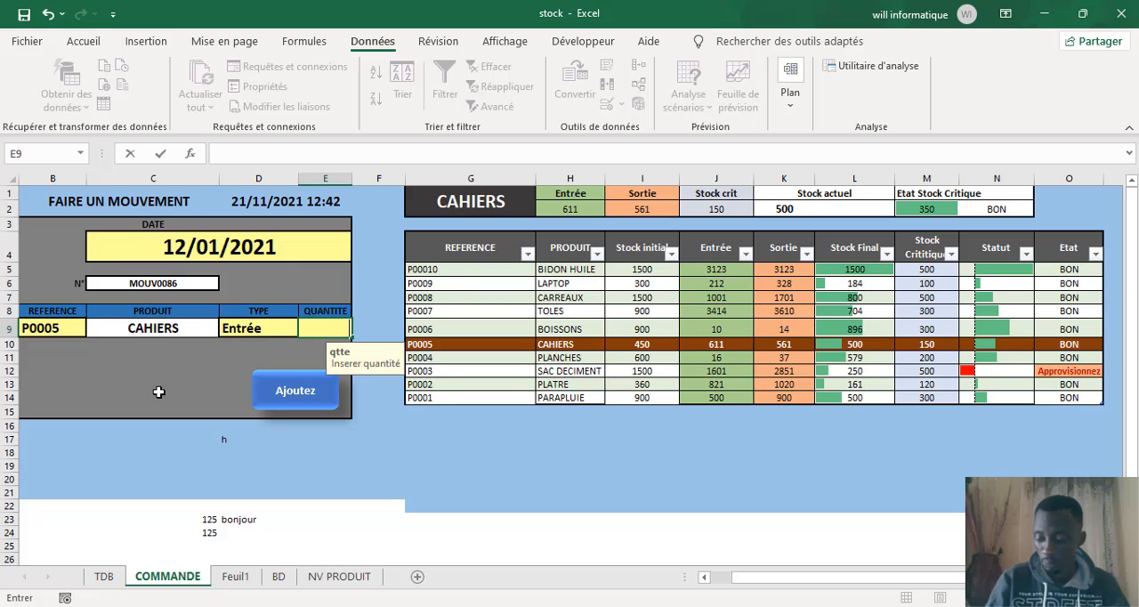
pyautogui.write('1')
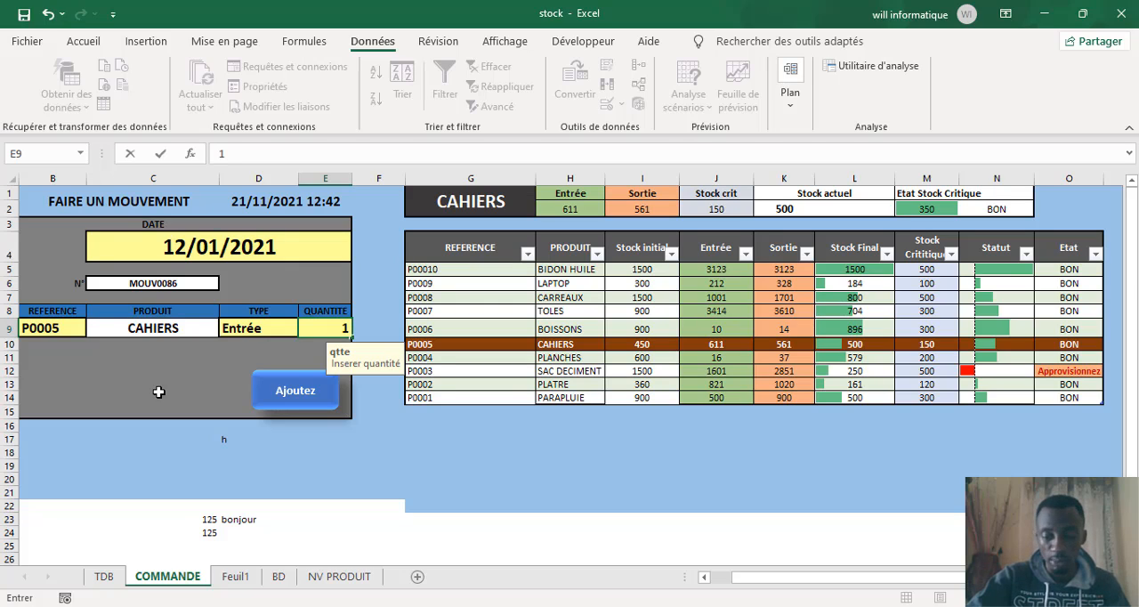
pyautogui.write(',')
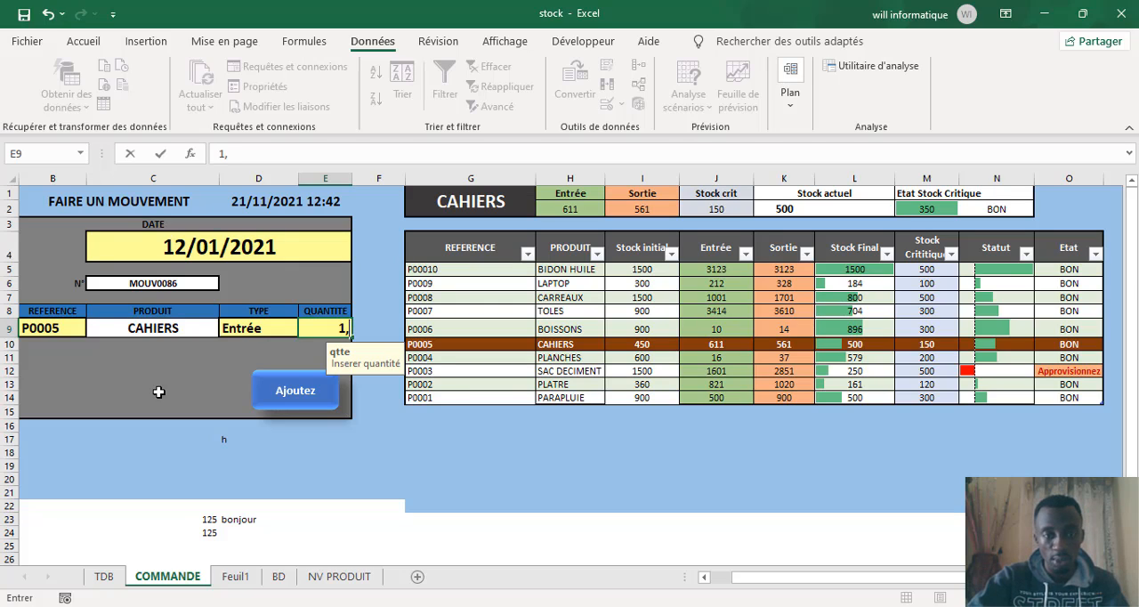
pyautogui.write('4')
pyautogui.press('BackSpace')
pyautogui.write('2')
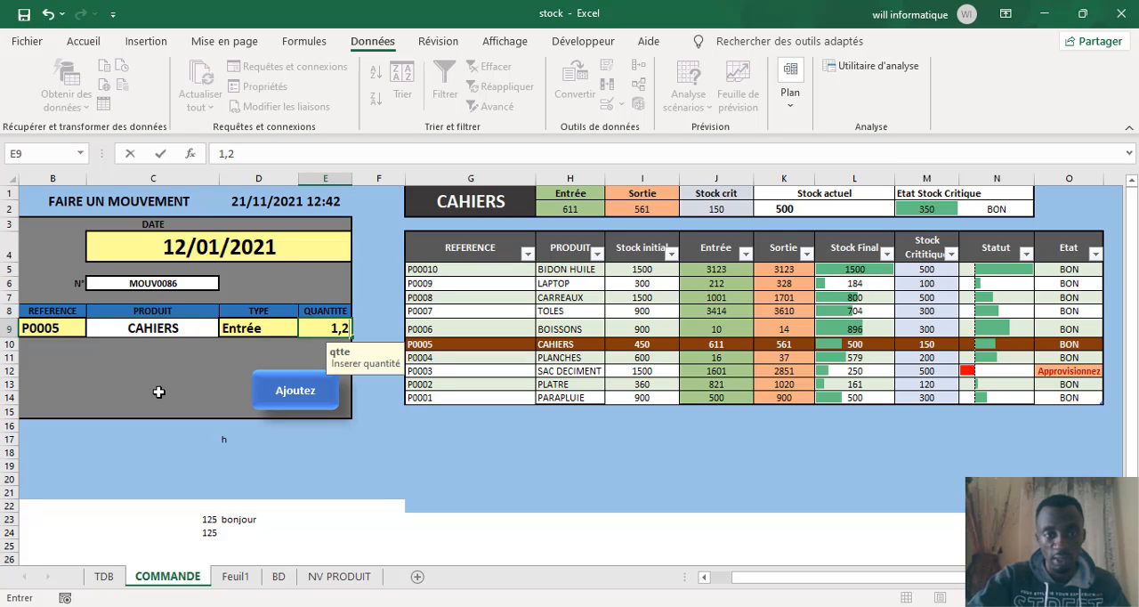
pyautogui.press('Return')
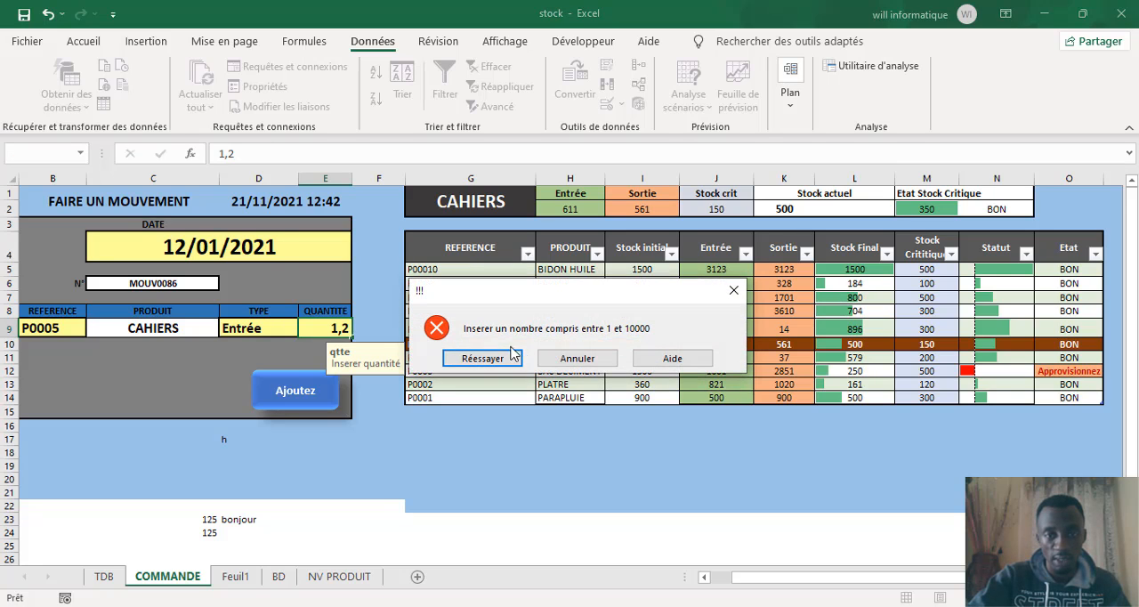
pyautogui.click(577, 358)
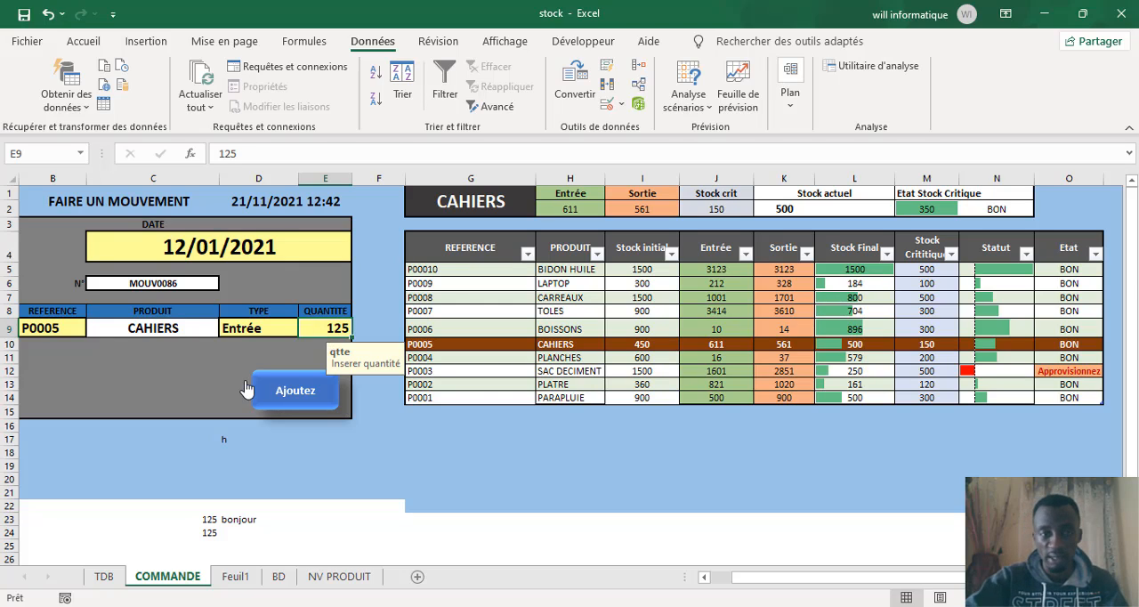
# Step: Try to enter 10001, just above the allowed maximum, in the quantity cell E9 and cancel the entry
pyautogui.write('&')
pyautogui.press('BackSpace')
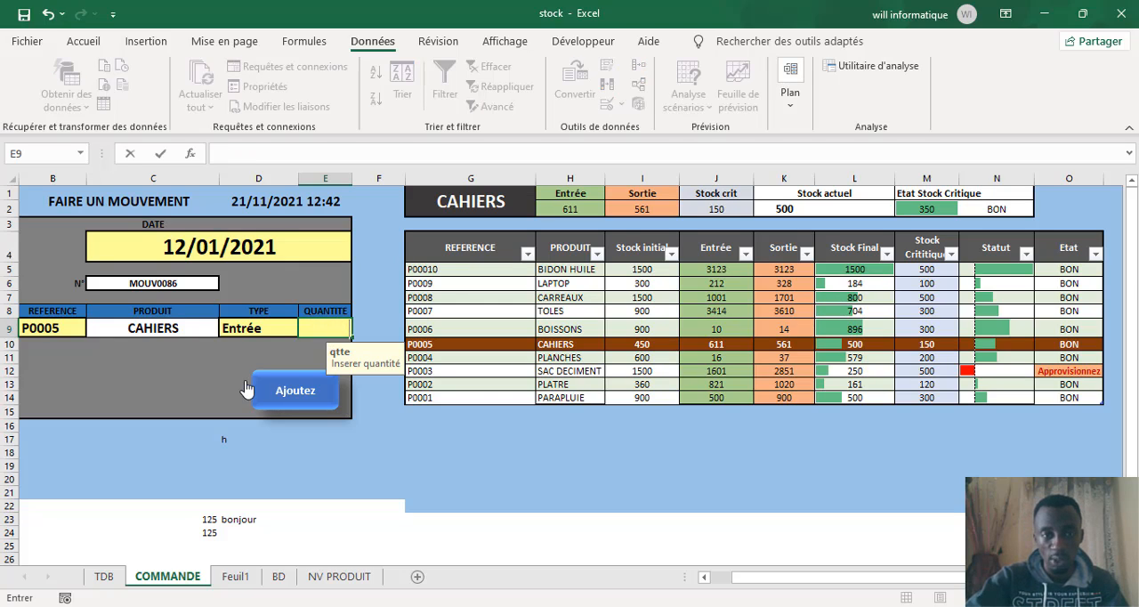
pyautogui.write('1001')
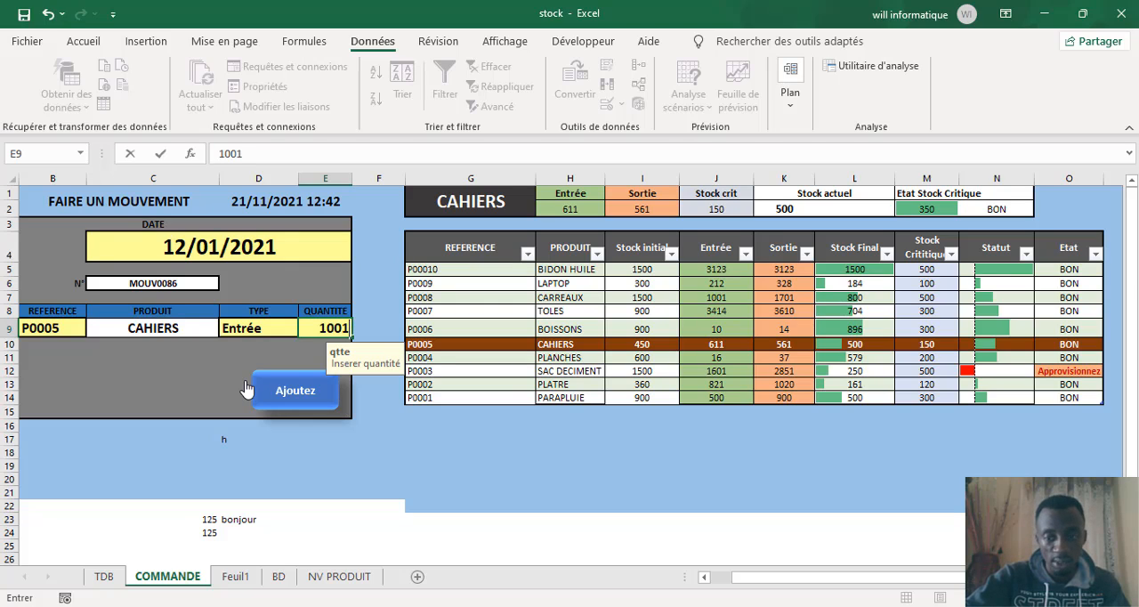
pyautogui.press('BackSpace')
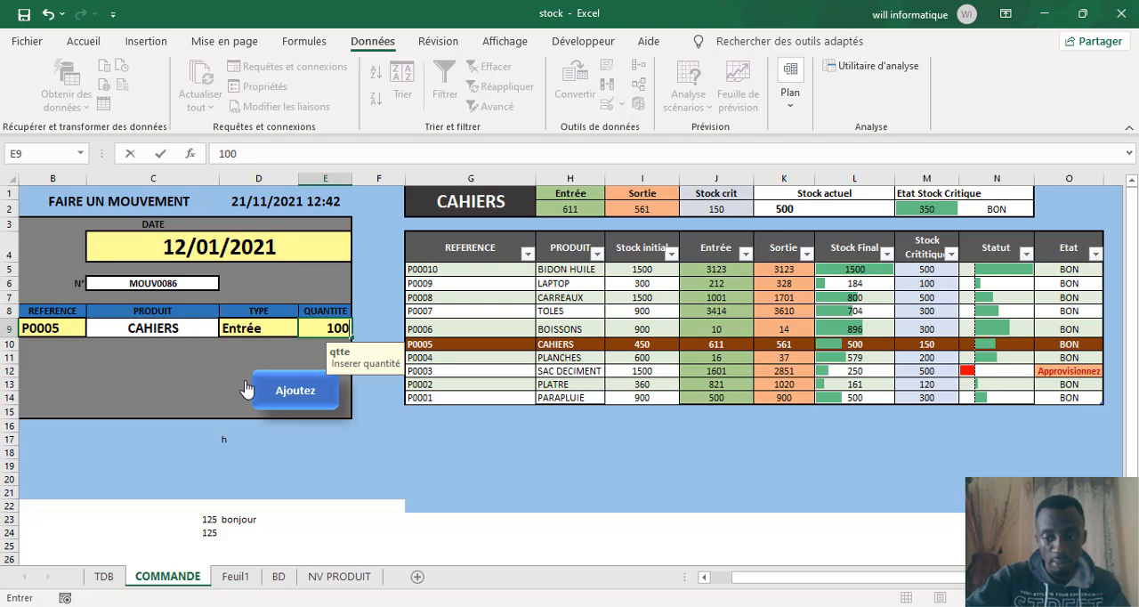
pyautogui.write('0')
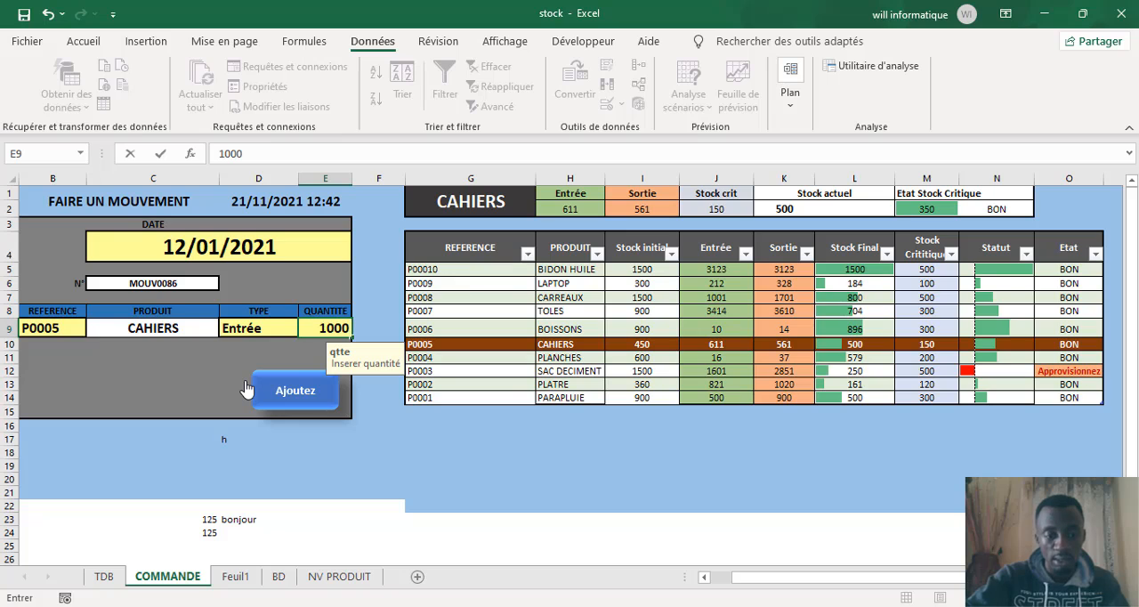
pyautogui.write('1')
pyautogui.press('Return')
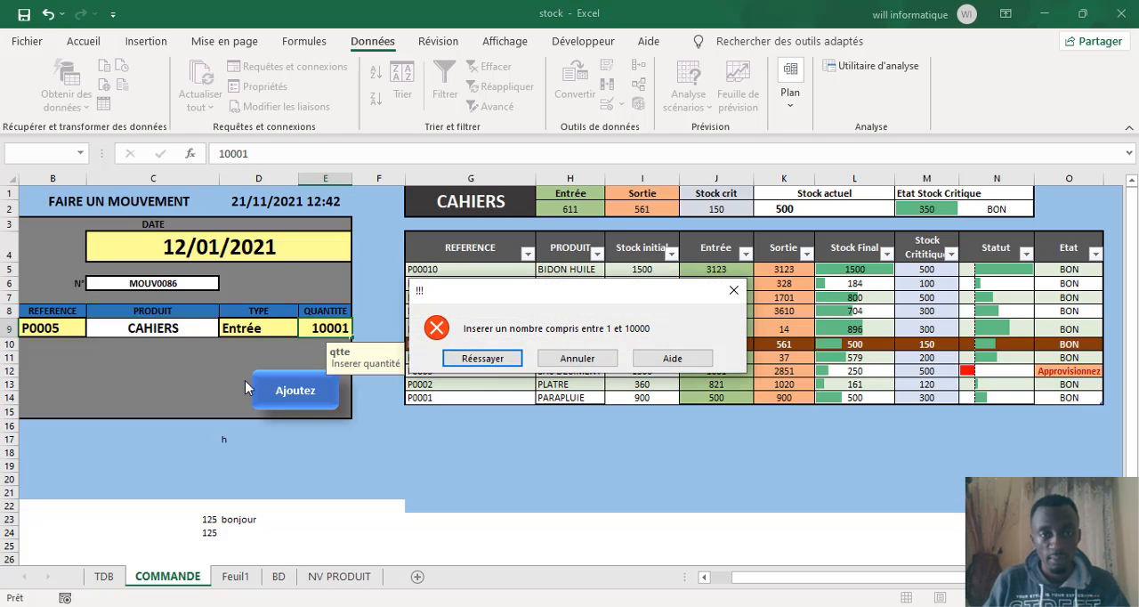
pyautogui.click(554, 357)
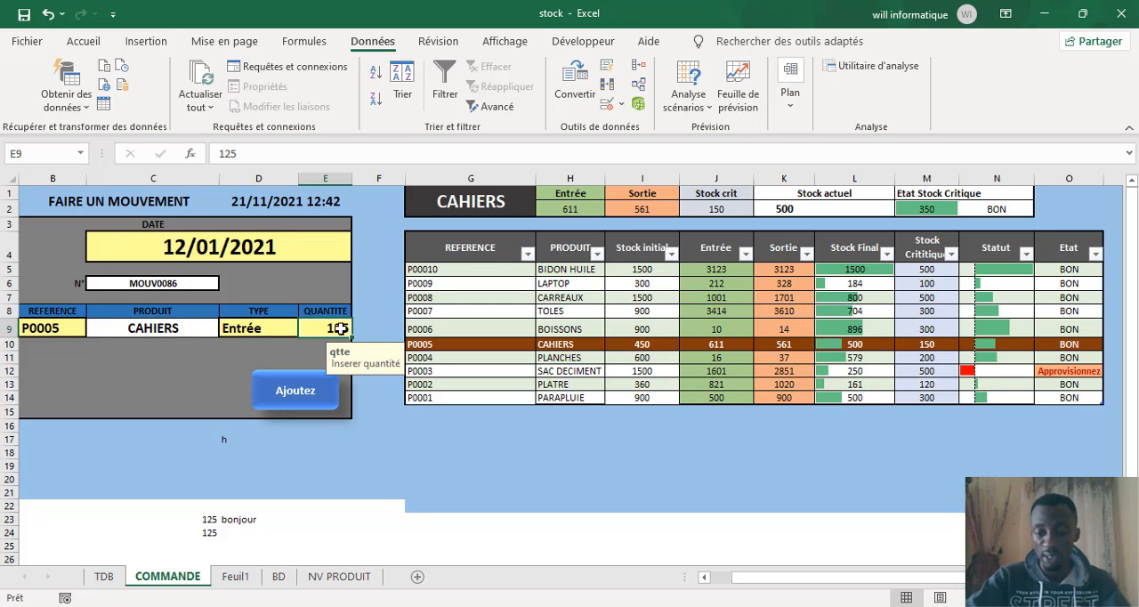
# Step: Enter 9000 in the quantity cell E9 and view the input messages of date cell C4 and reference cell B9
pyautogui.write('9000')
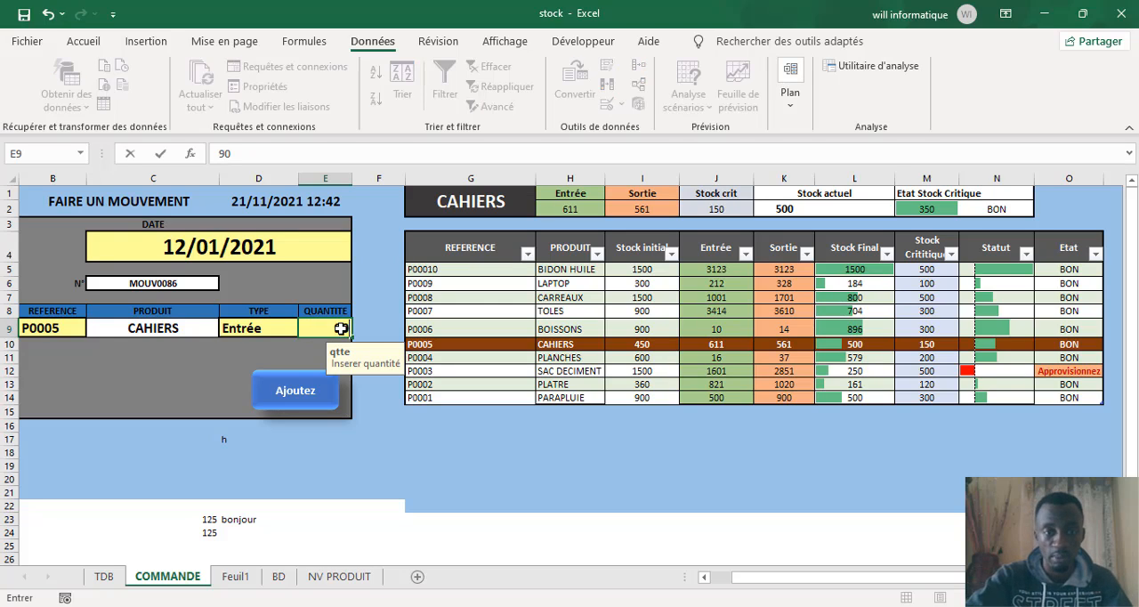
pyautogui.click(190, 375)
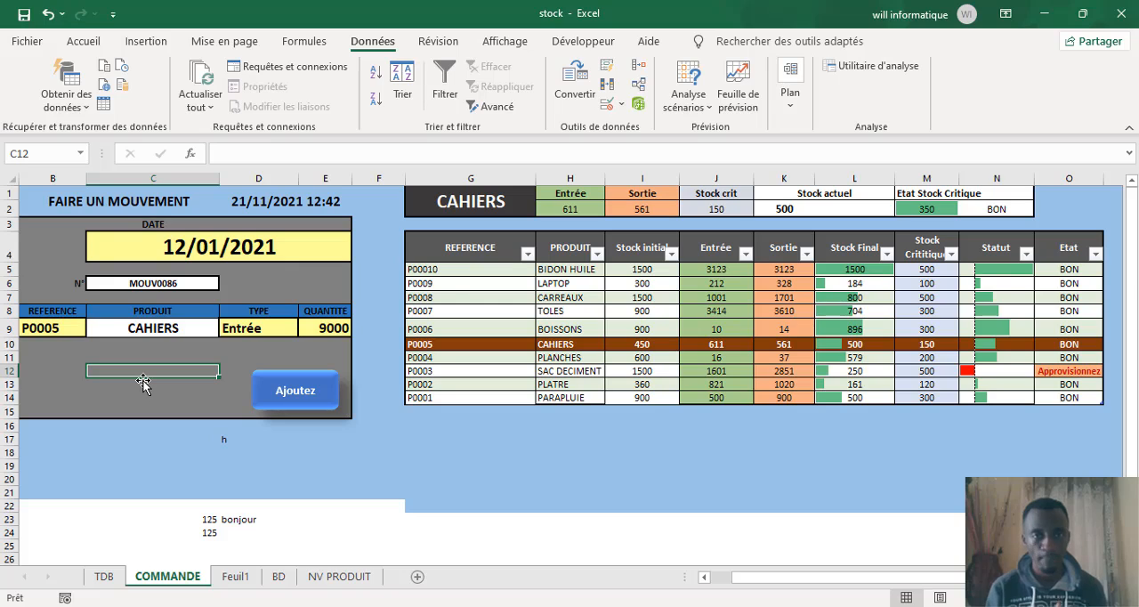
pyautogui.click(213, 240)
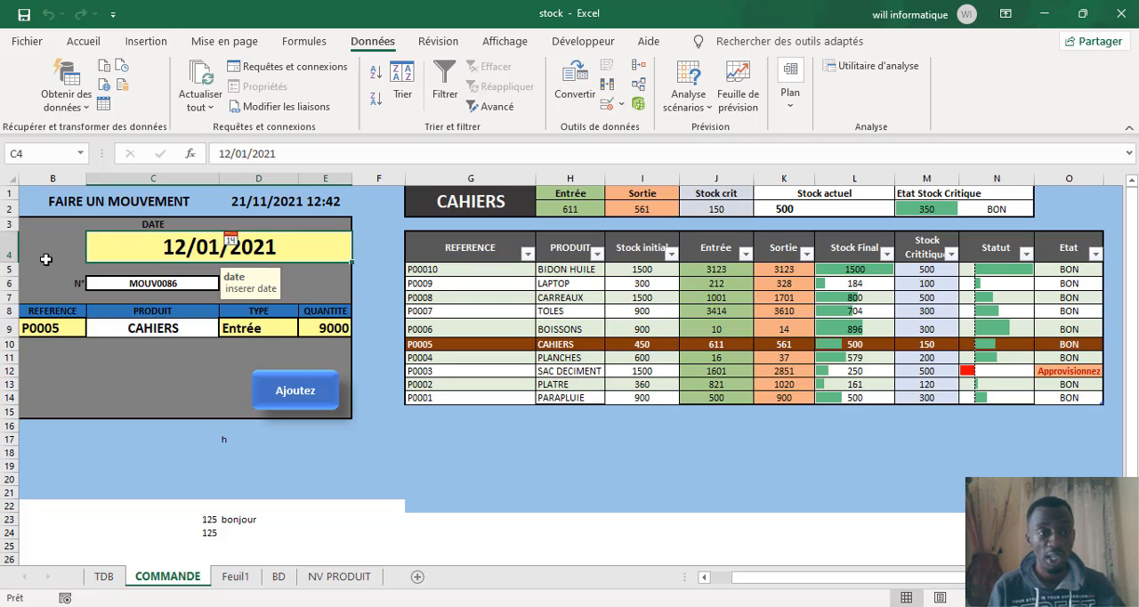
pyautogui.click(50, 329)
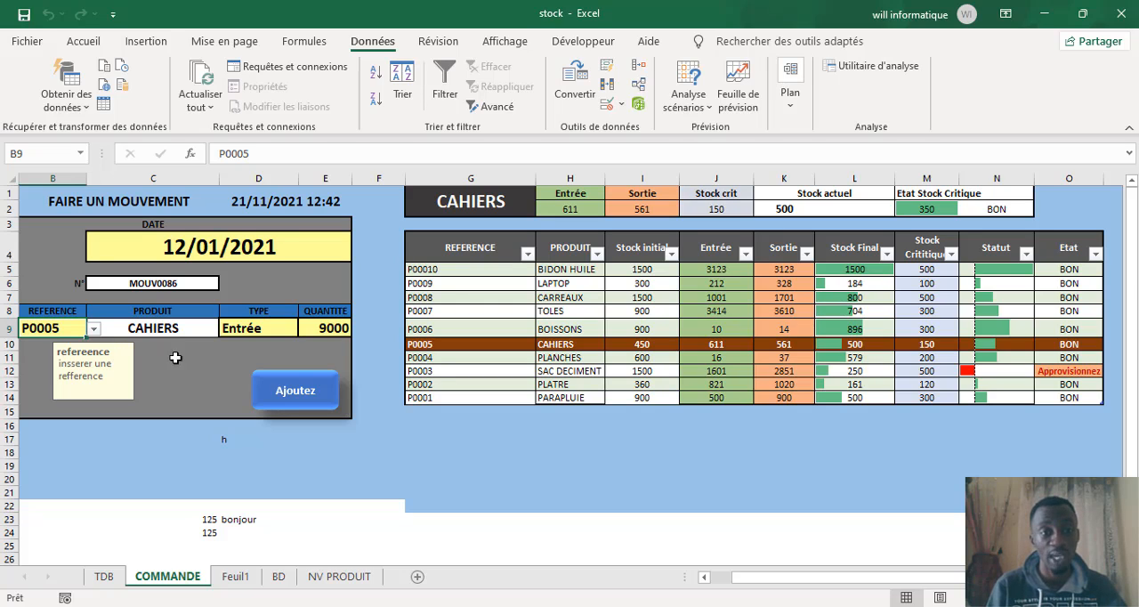
# Step: Set the quantity in cell E9 to 500 and add the completed P0005 movement to the stock
pyautogui.click(329, 329)
pyautogui.write('500')
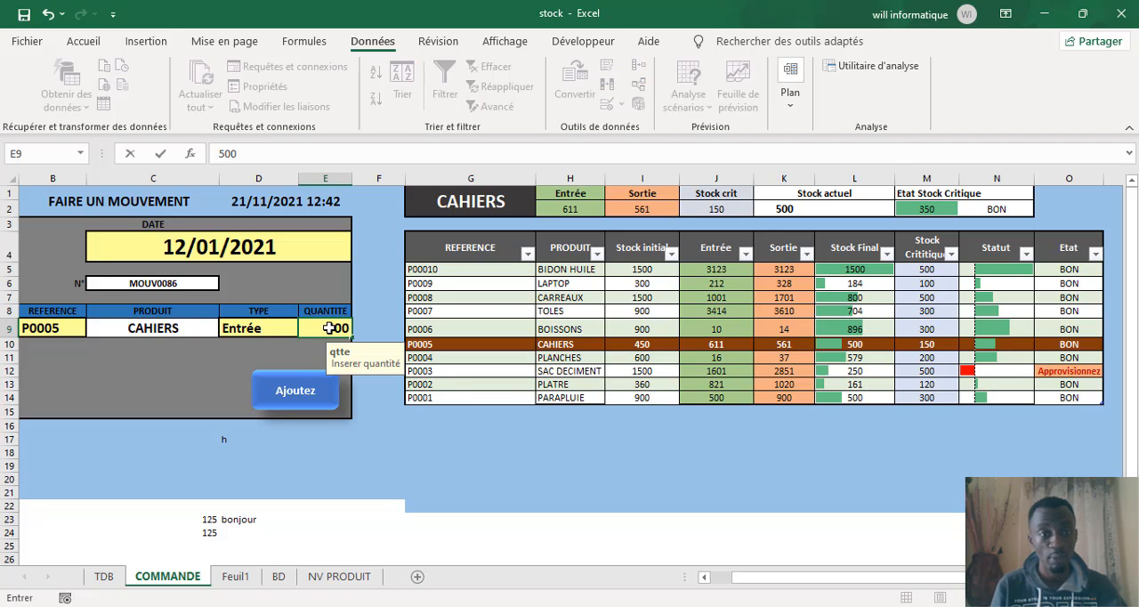
pyautogui.click(205, 371)
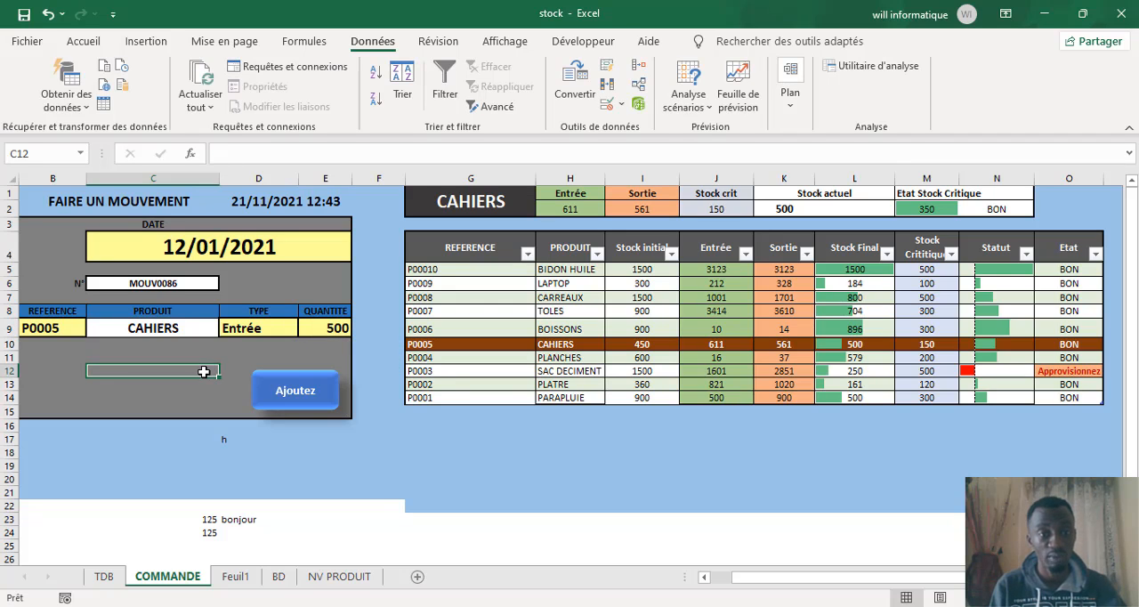
pyautogui.click(311, 398)
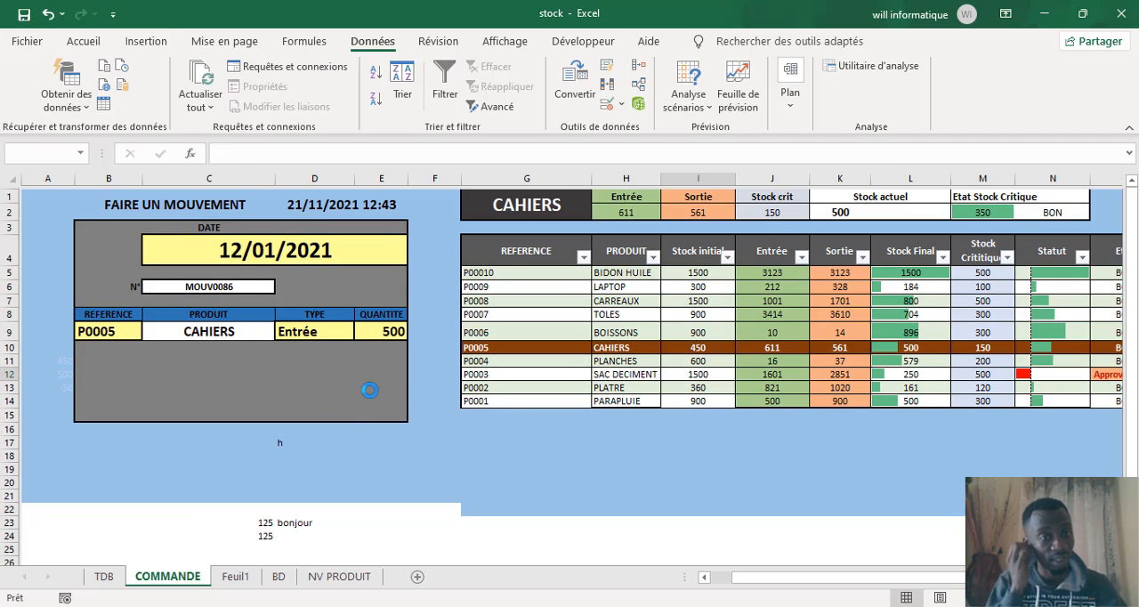
# Step: Choose reference P0007 in cell B9 for the new movement
pyautogui.click(42, 325)
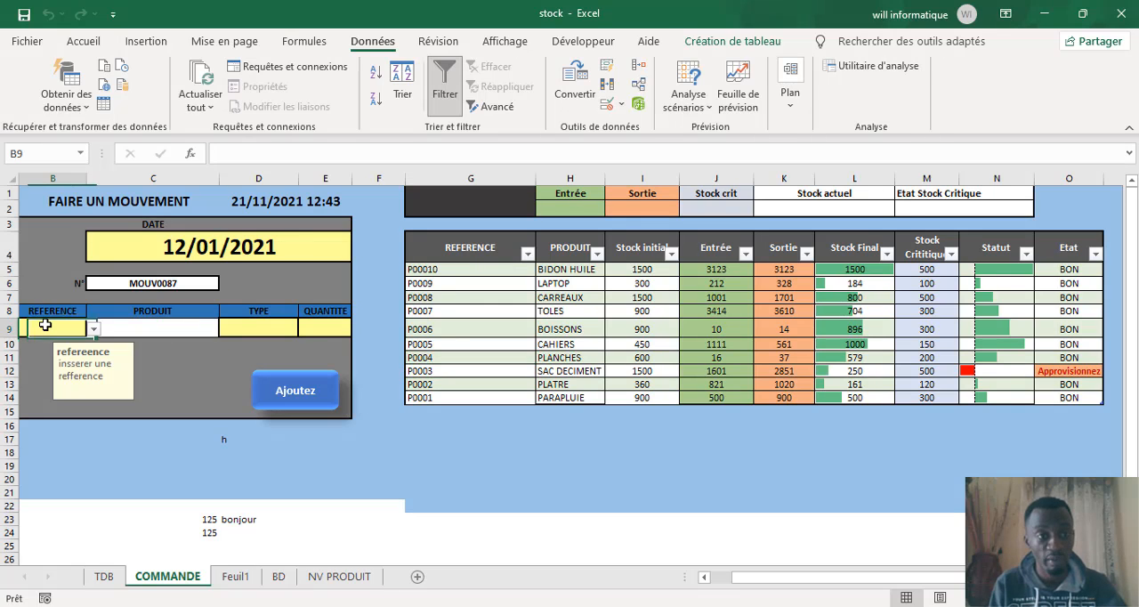
pyautogui.click(93, 329)
pyautogui.click(40, 366)
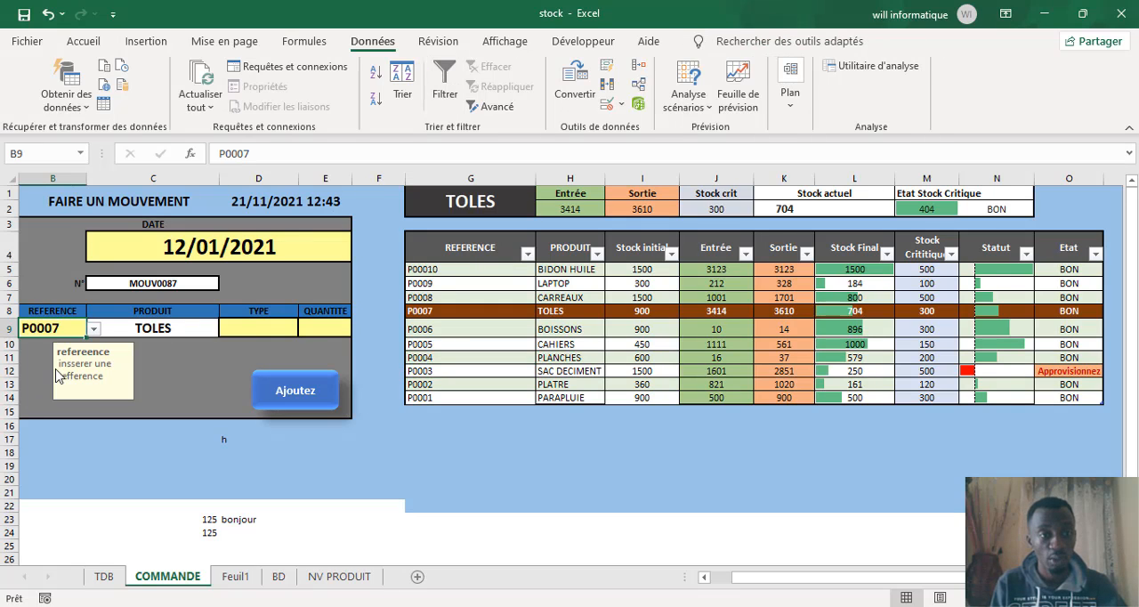
# Step: Set the movement type in cell D9 to Entrée for the P0007 movement
pyautogui.click(254, 334)
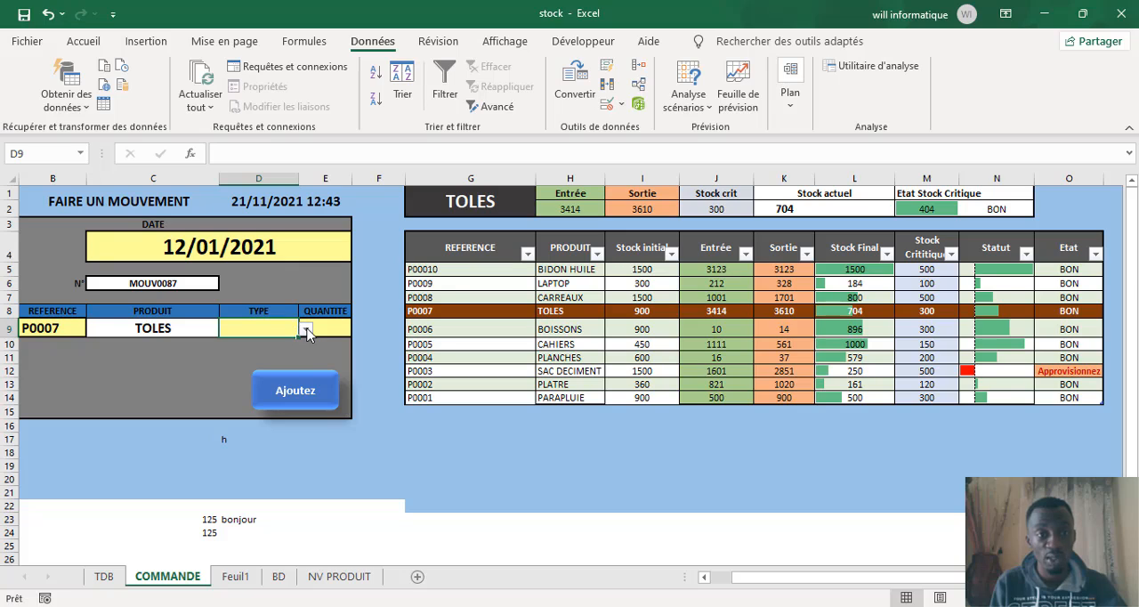
pyautogui.click(306, 330)
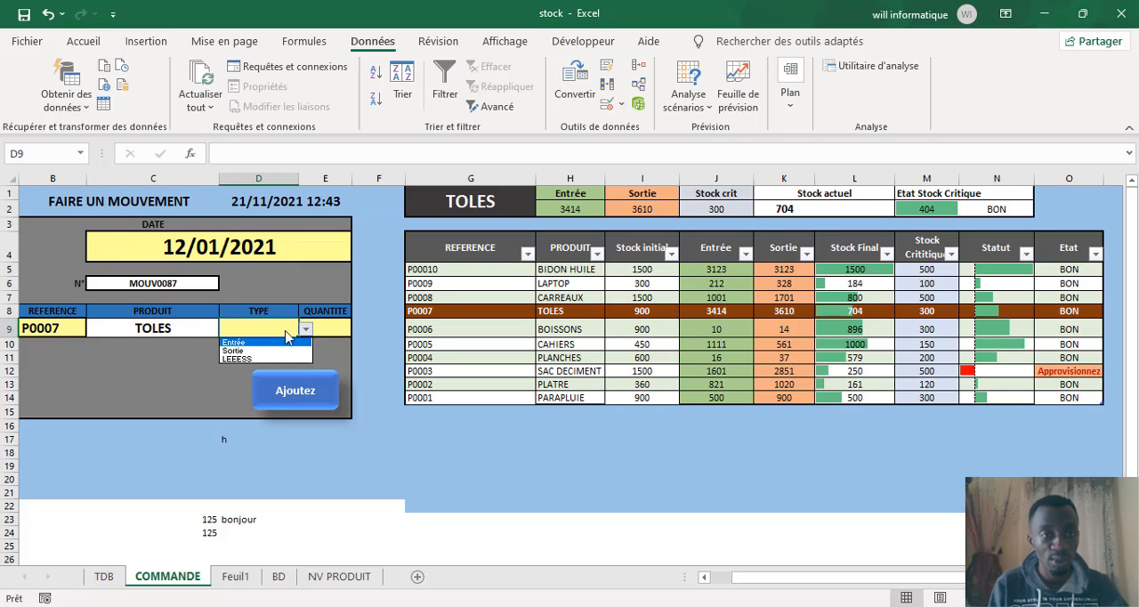
pyautogui.click(237, 343)
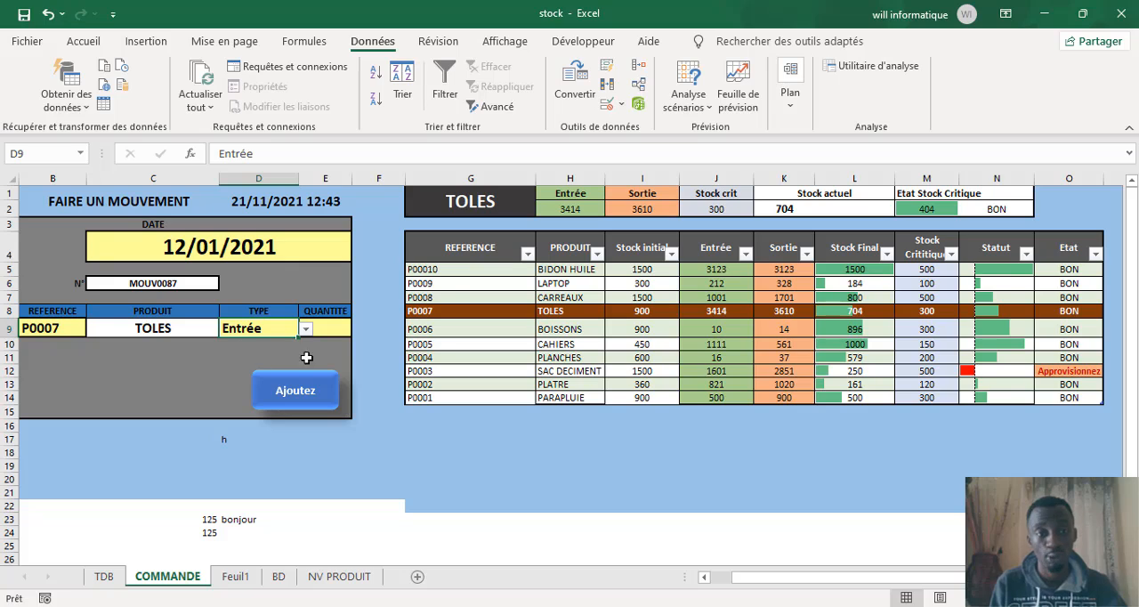
# Step: Open the data validation settings of quantity cell E9 and display the list of allowed data types in its criteria
pyautogui.click(333, 329)
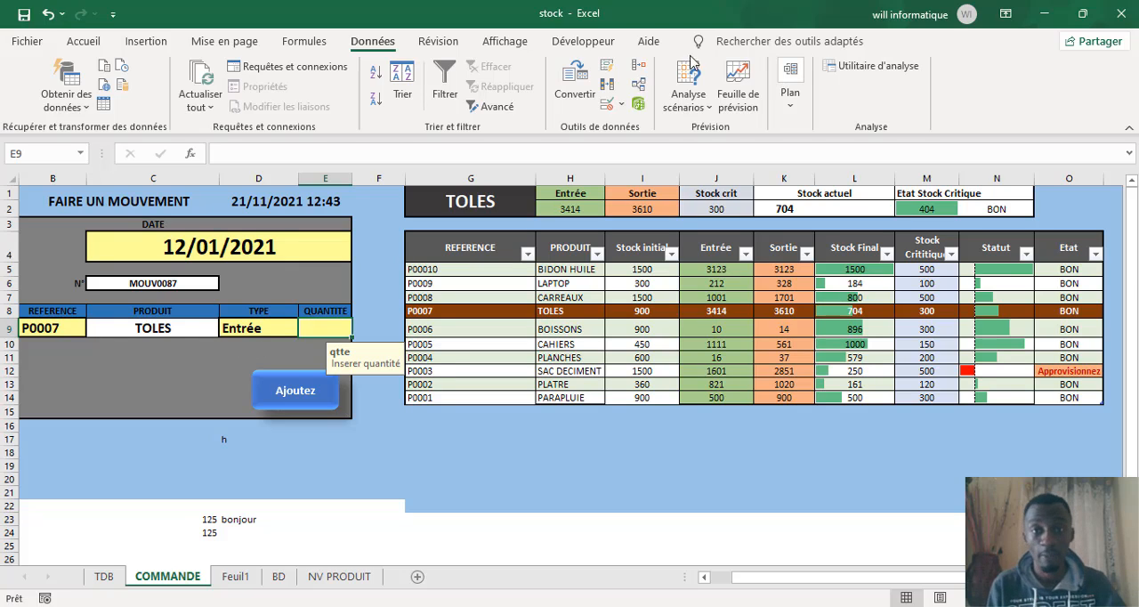
pyautogui.click(609, 109)
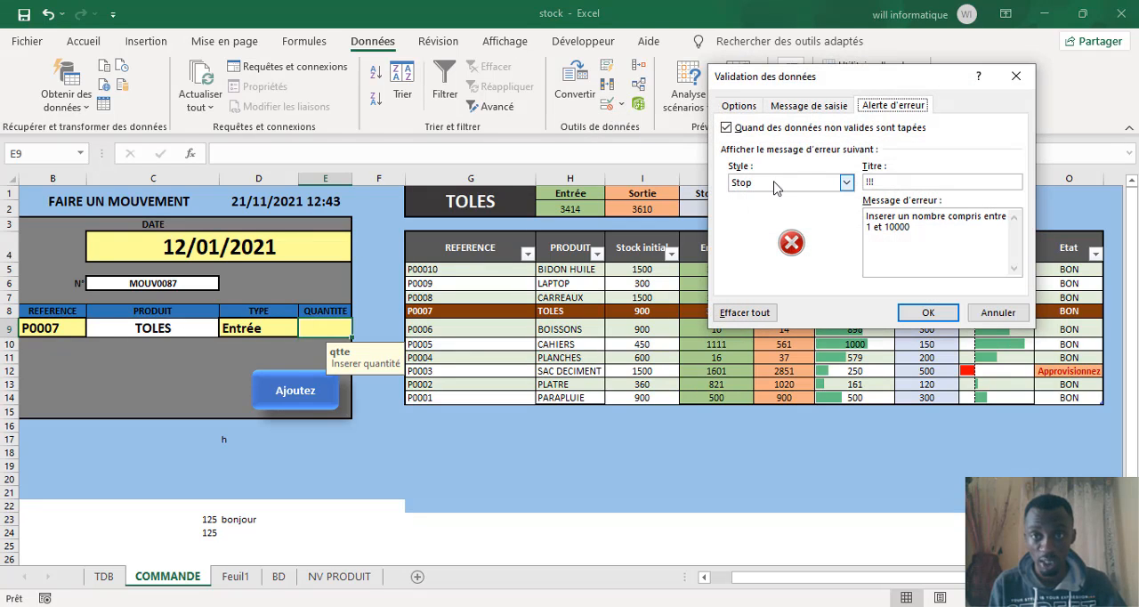
pyautogui.click(744, 112)
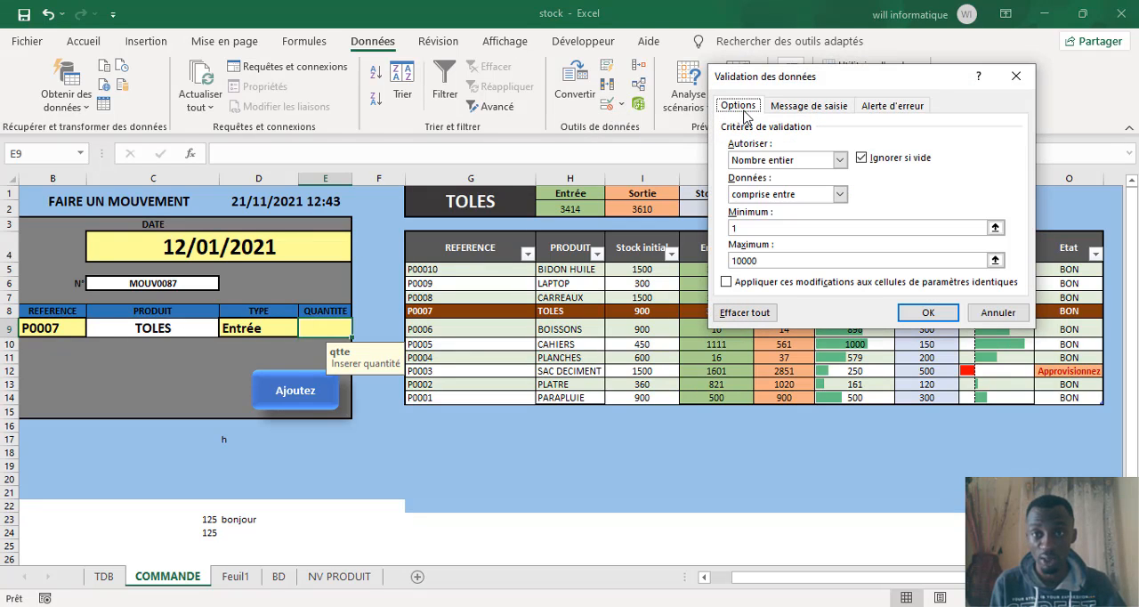
pyautogui.click(838, 159)
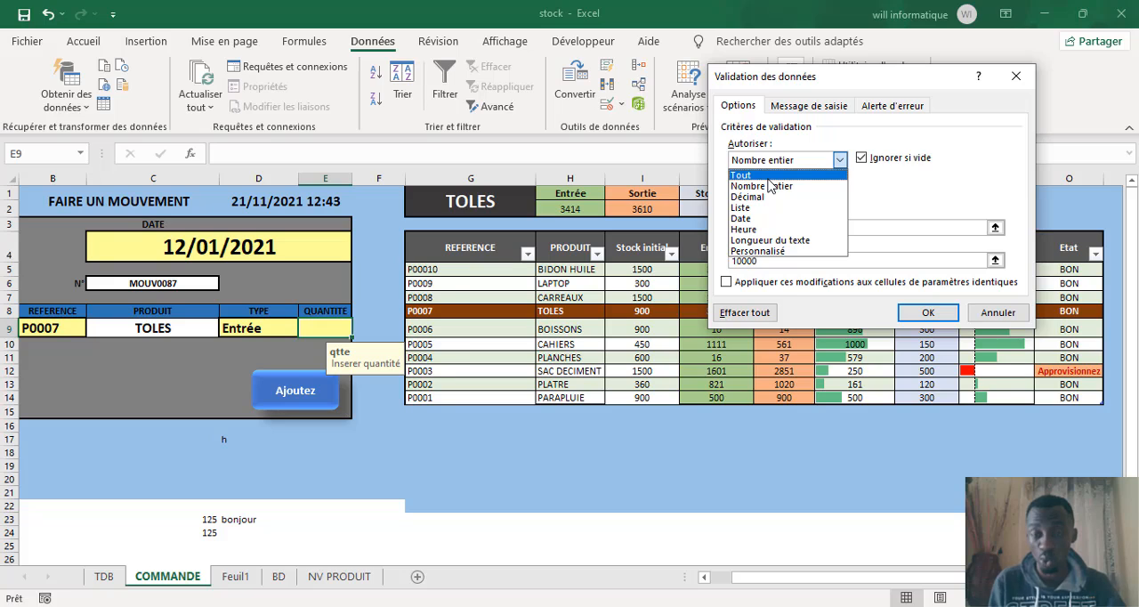
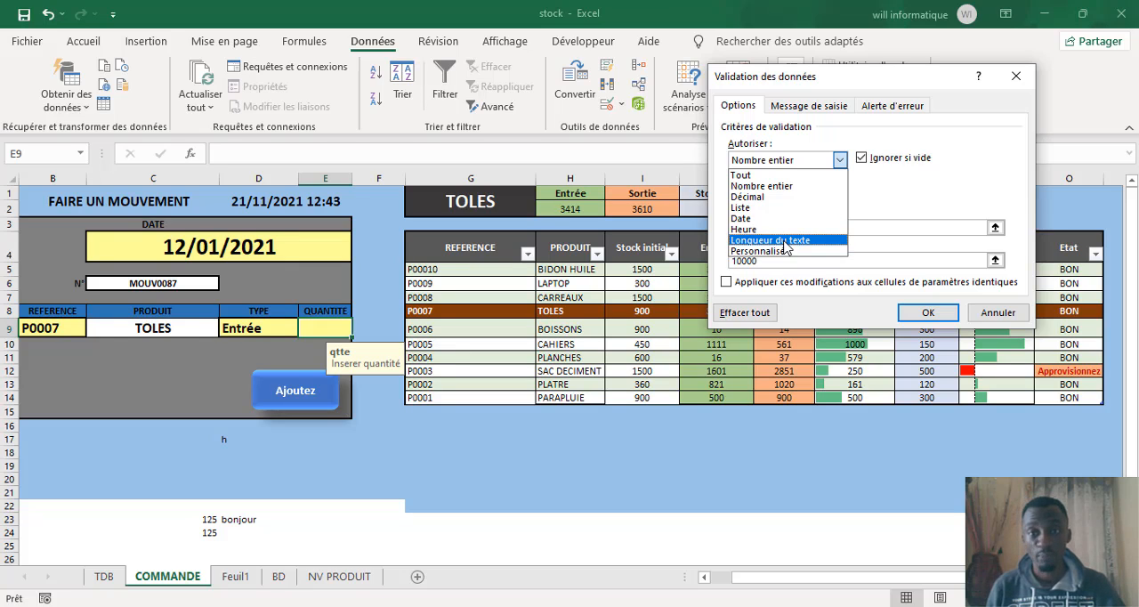
# Step: Restrict quantity cell E9 to a text length (Longueur du texte) greater than (supérieure à) a minimum of 5
pyautogui.click(786, 242)
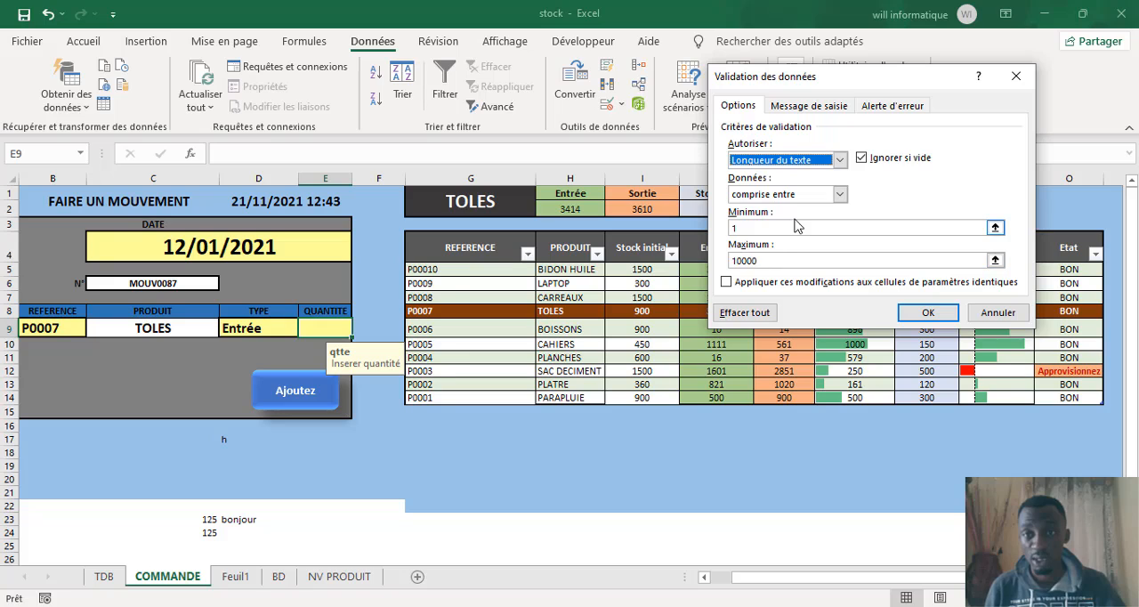
pyautogui.click(840, 195)
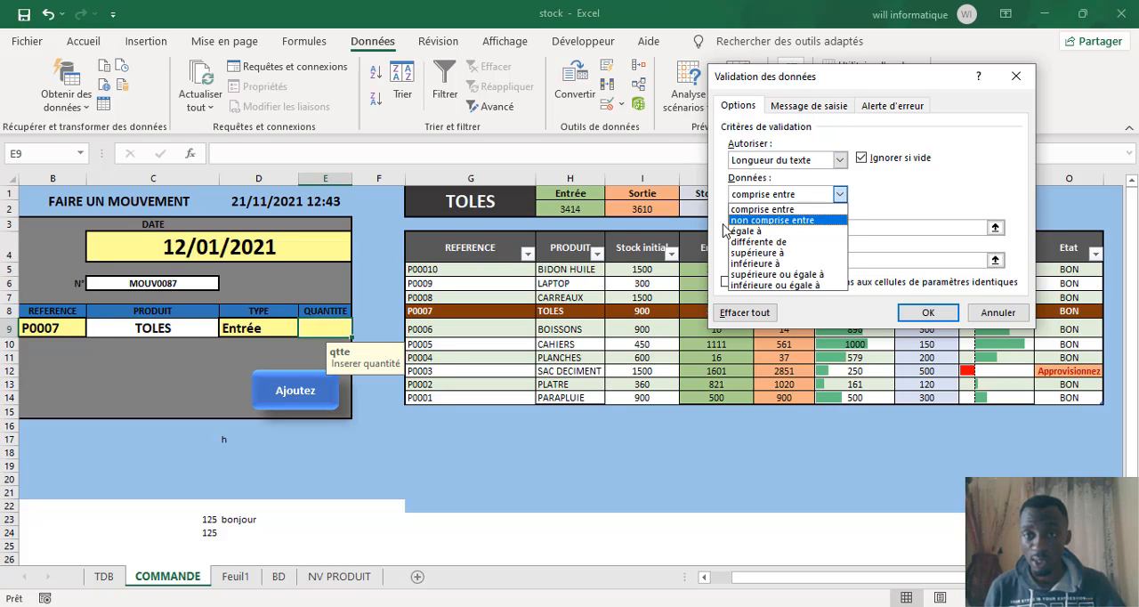
pyautogui.click(761, 254)
pyautogui.click(745, 226)
pyautogui.write('1')
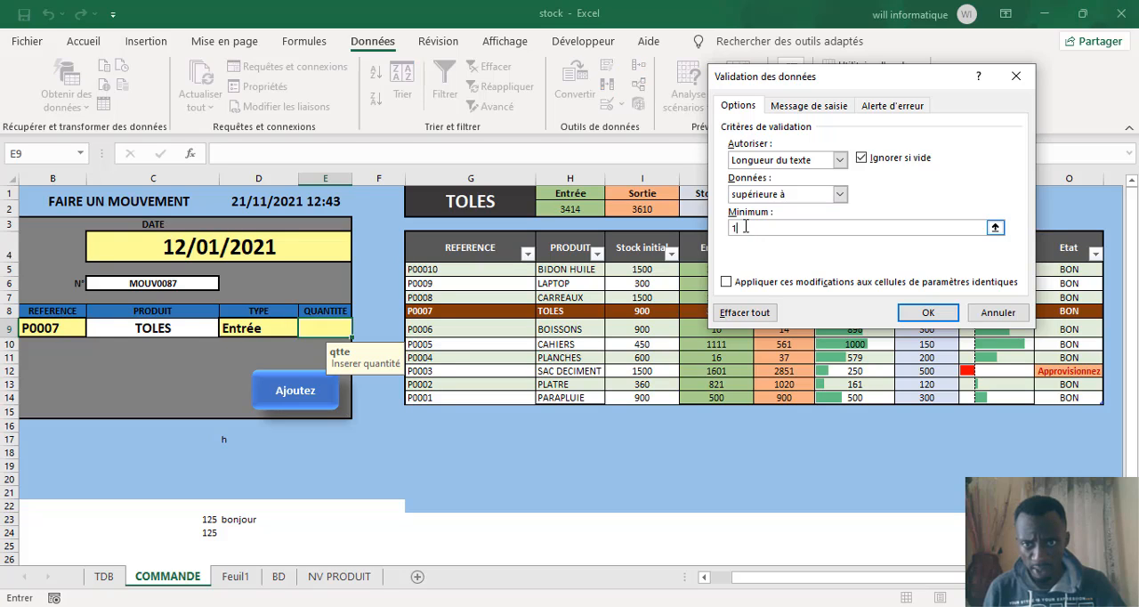
pyautogui.press('BackSpace')
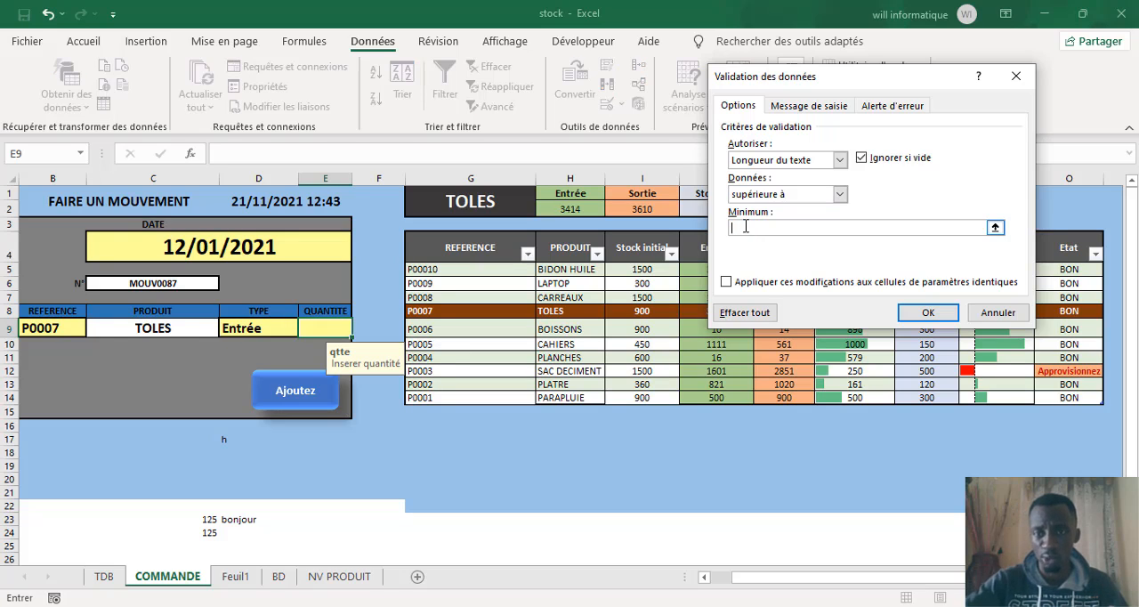
pyautogui.write('555')
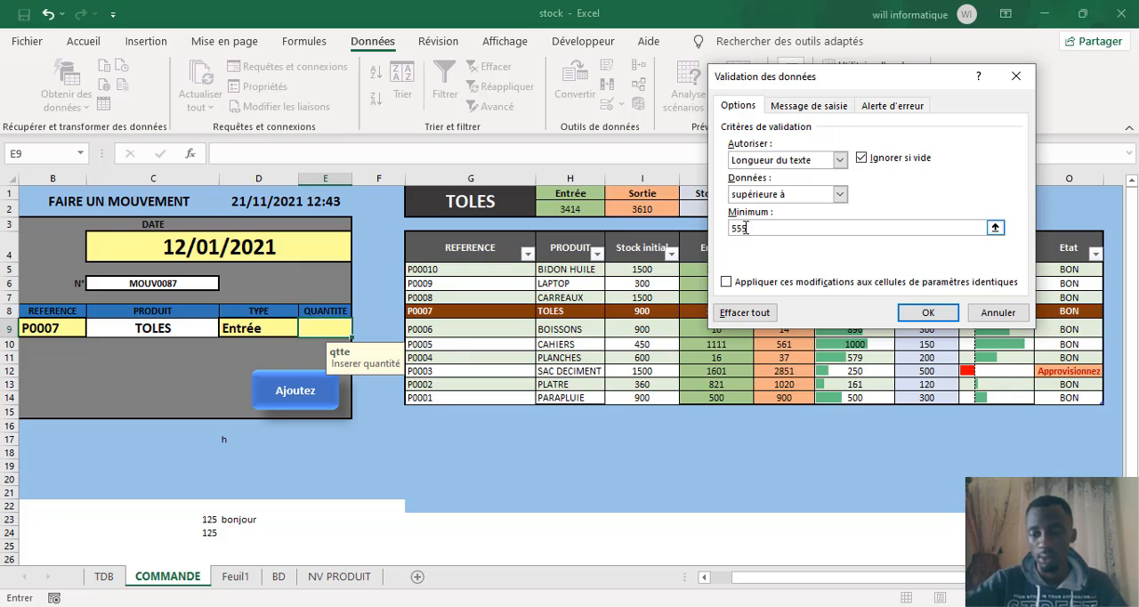
pyautogui.press('BackSpace')
pyautogui.click(925, 312)
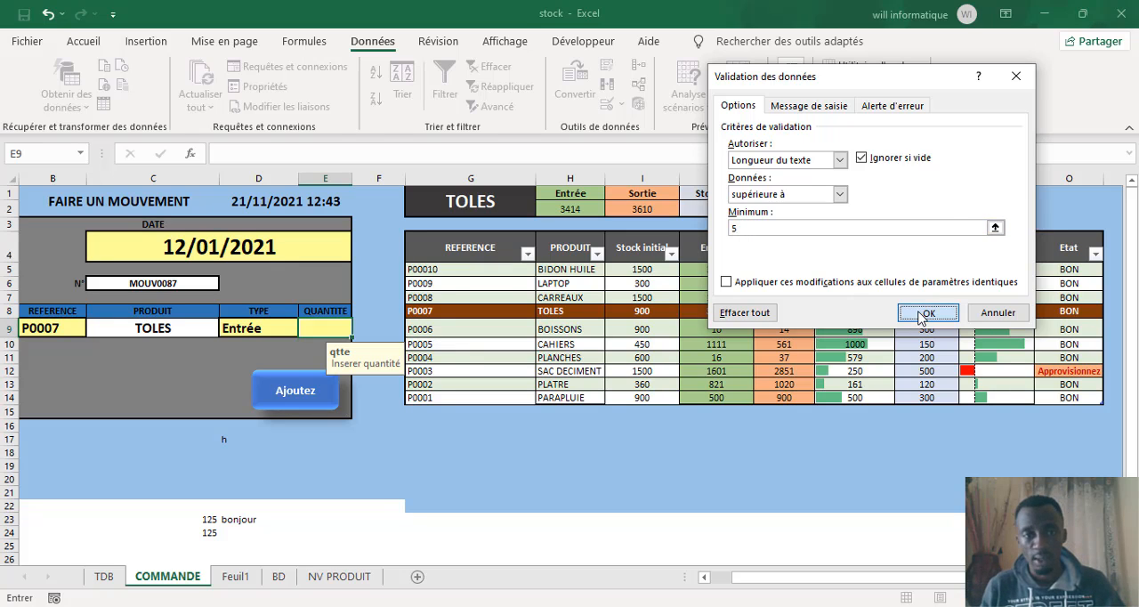
# Step: Test the text-length rule by trying the single letter L in cell E9, and cancel the entry
pyautogui.click(209, 356)
pyautogui.click(343, 320)
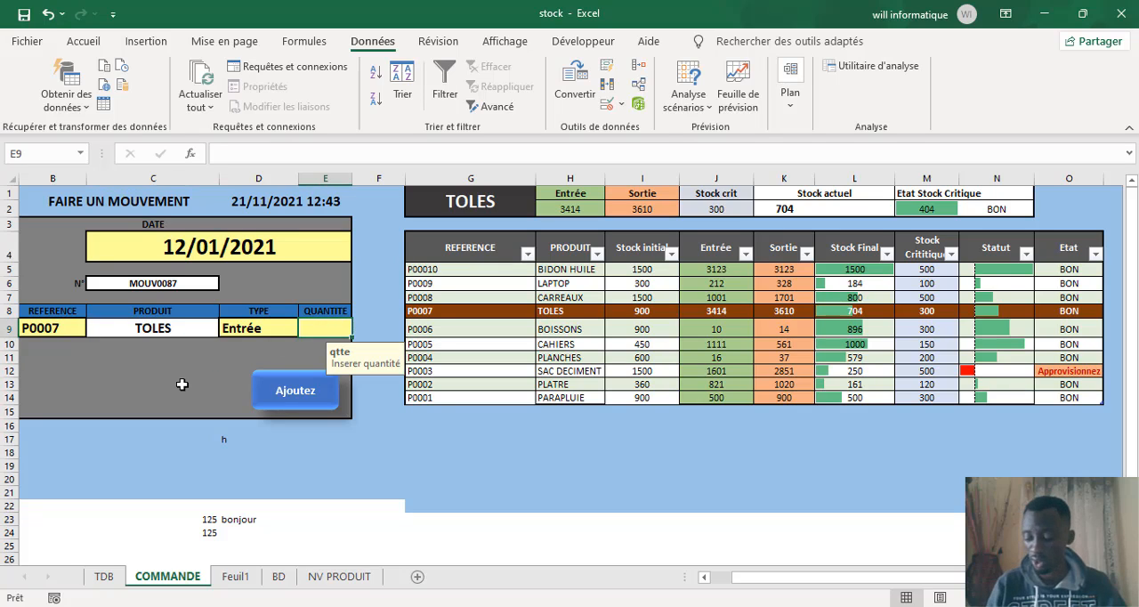
pyautogui.write('L')
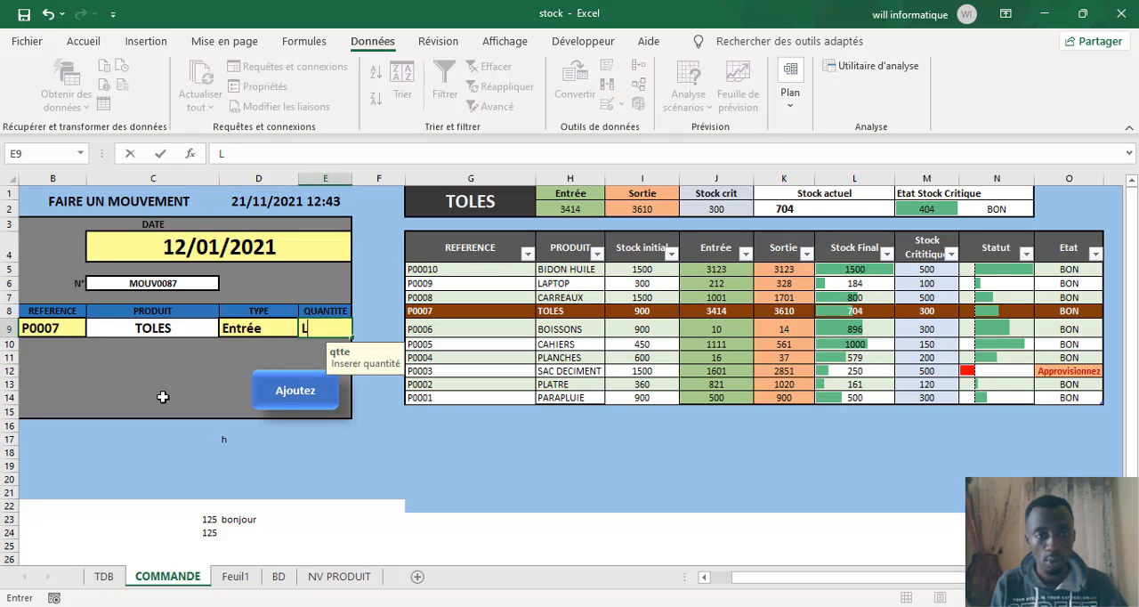
pyautogui.press('Return')
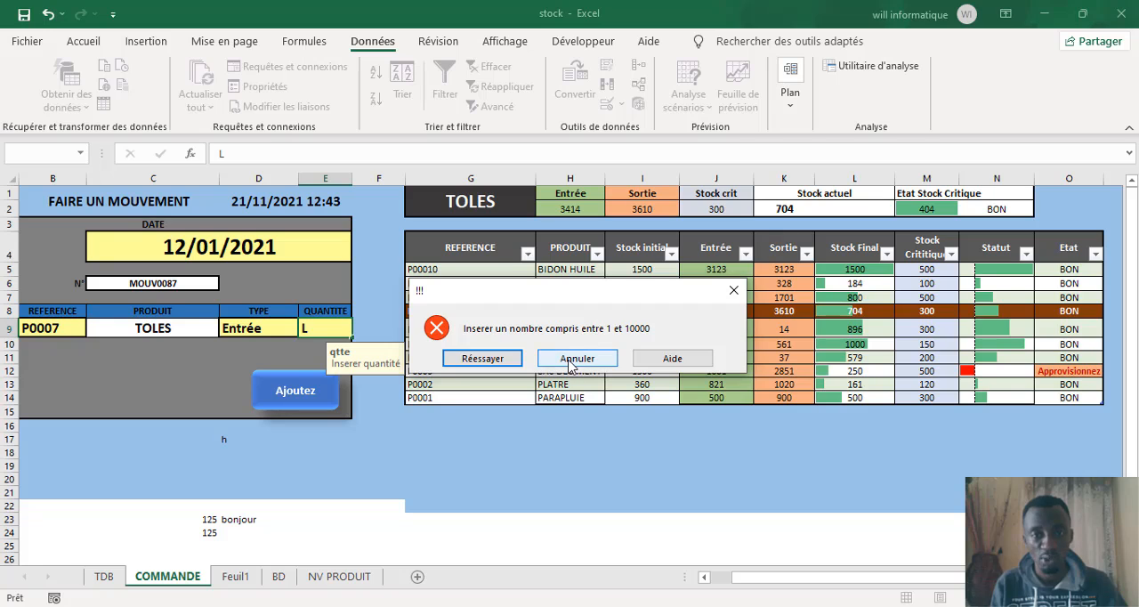
pyautogui.click(577, 358)
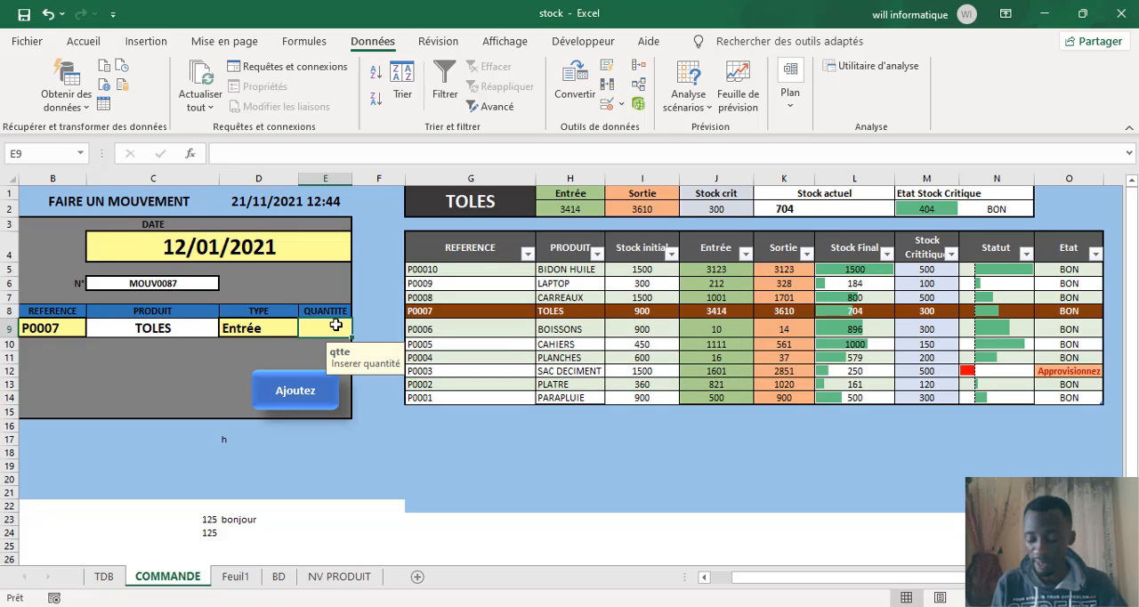
# Step: Try 555 as the quantity in cell E9, cancel it, and enter the text MMMMMM instead
pyautogui.write('5')
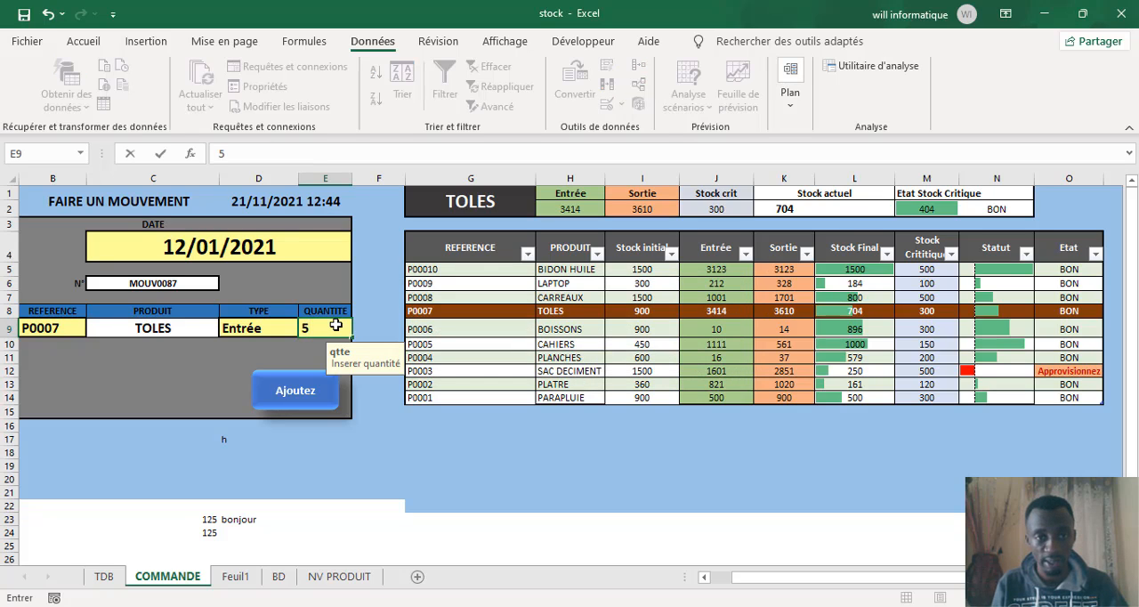
pyautogui.write('55')
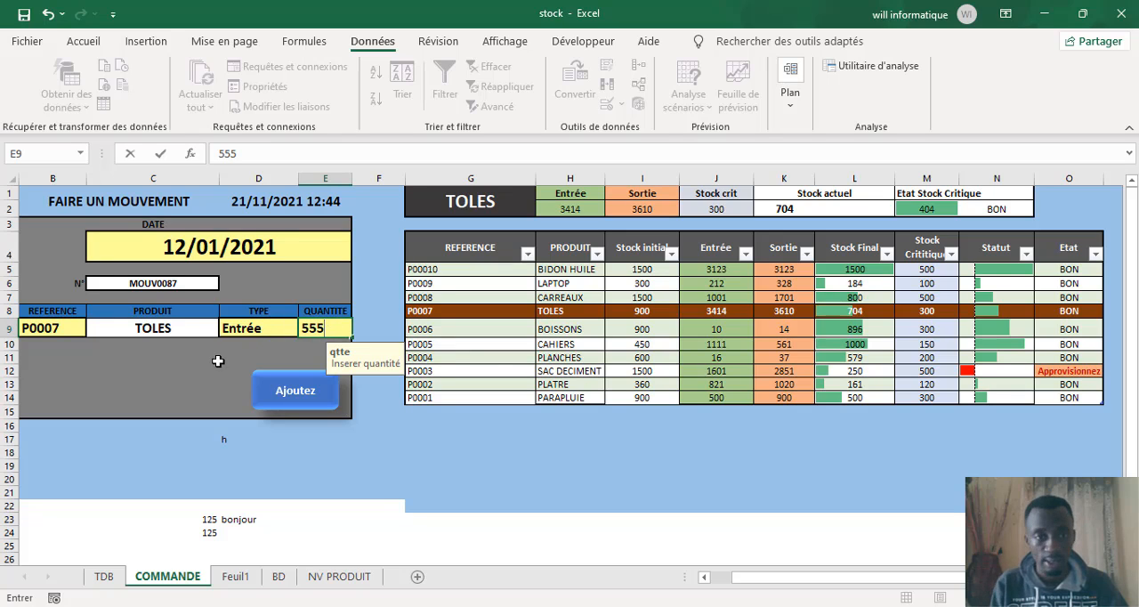
pyautogui.press('Return')
pyautogui.click(578, 358)
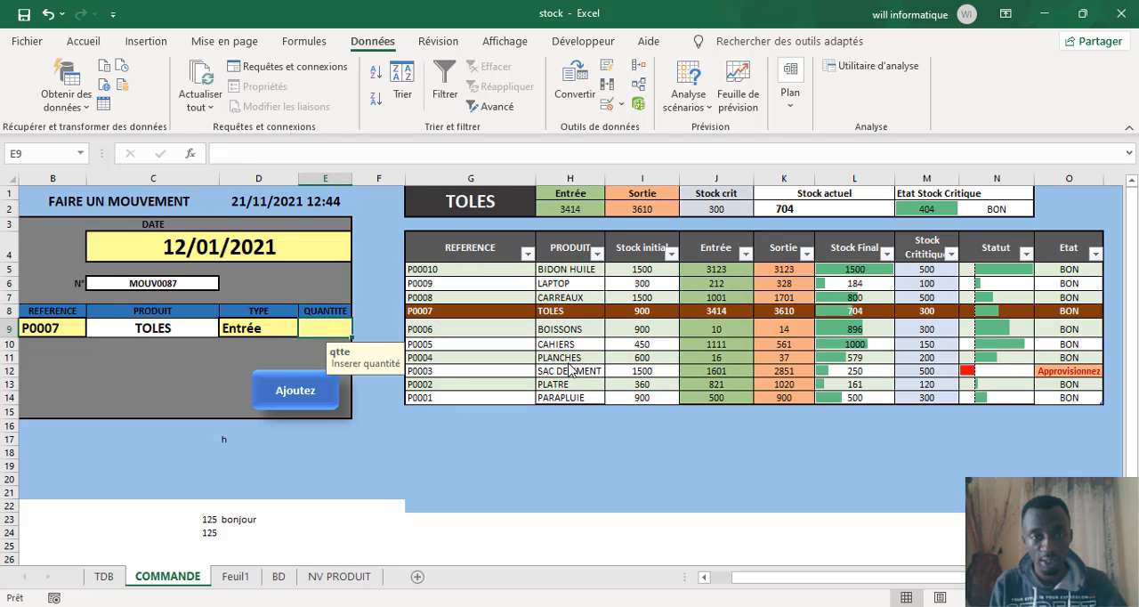
pyautogui.write('MMMMMMM')
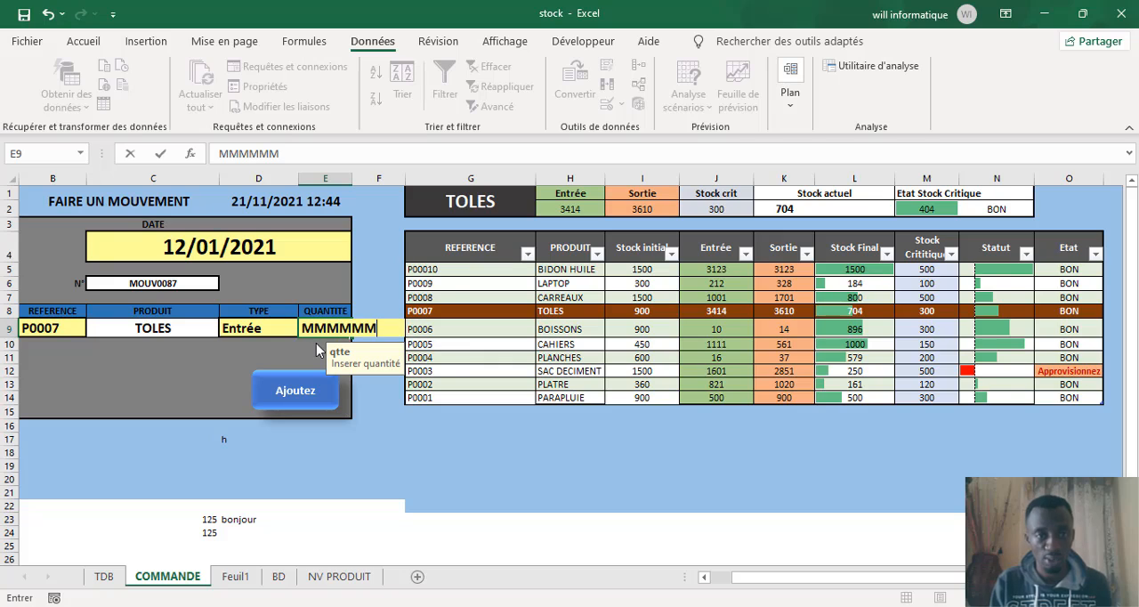
pyautogui.click(192, 356)
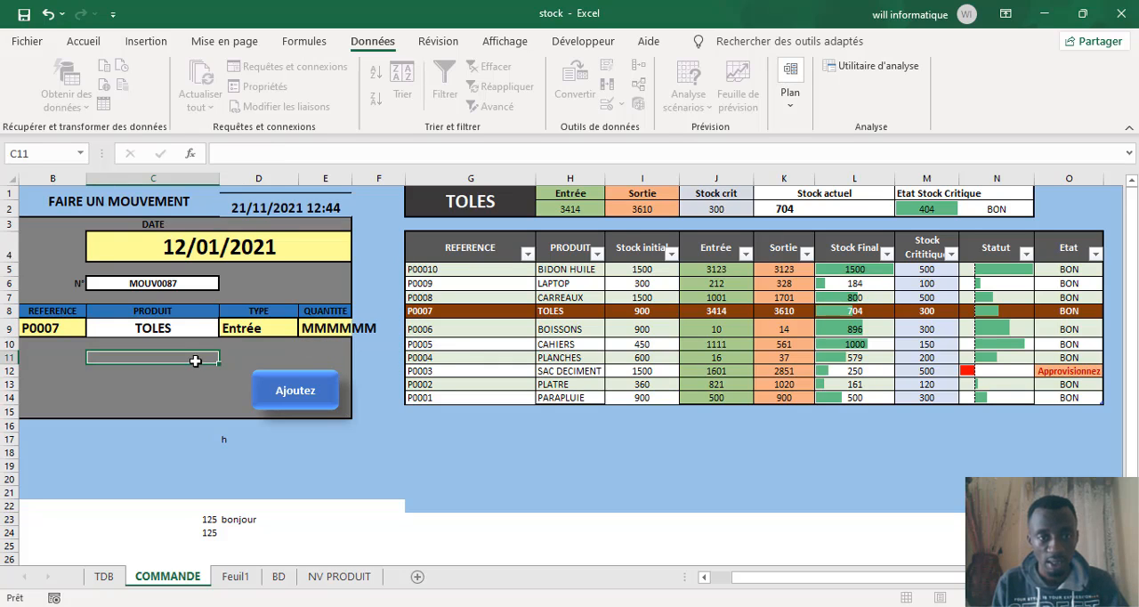
# Step: Set the validation of cell E9 to whole numbers (Nombre entier) between (comprise entre) 1 and 10000
pyautogui.click(339, 327)
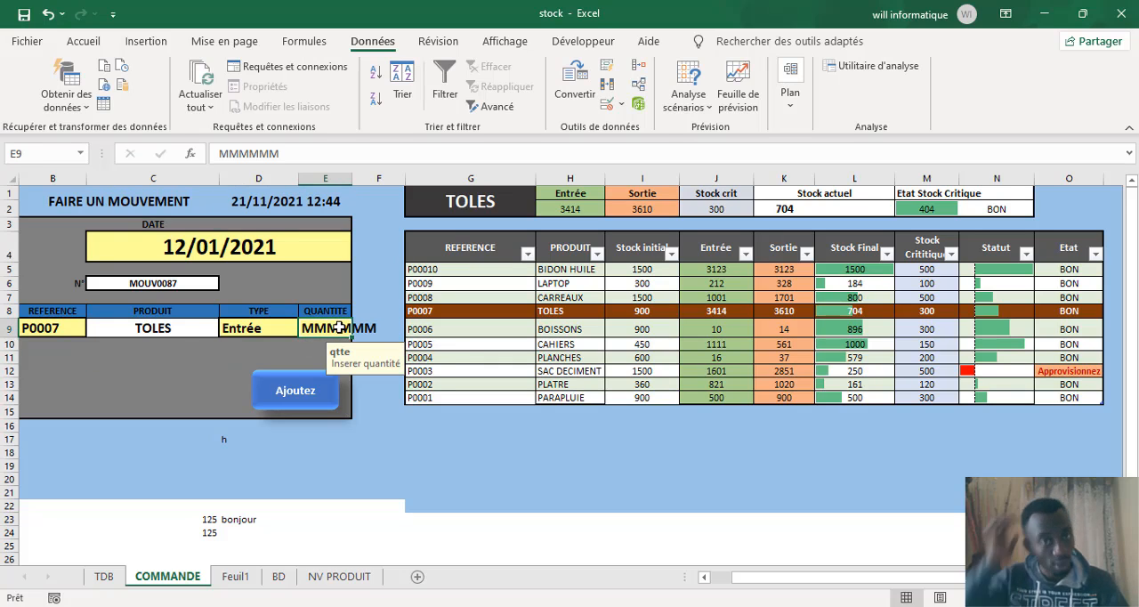
pyautogui.click(607, 105)
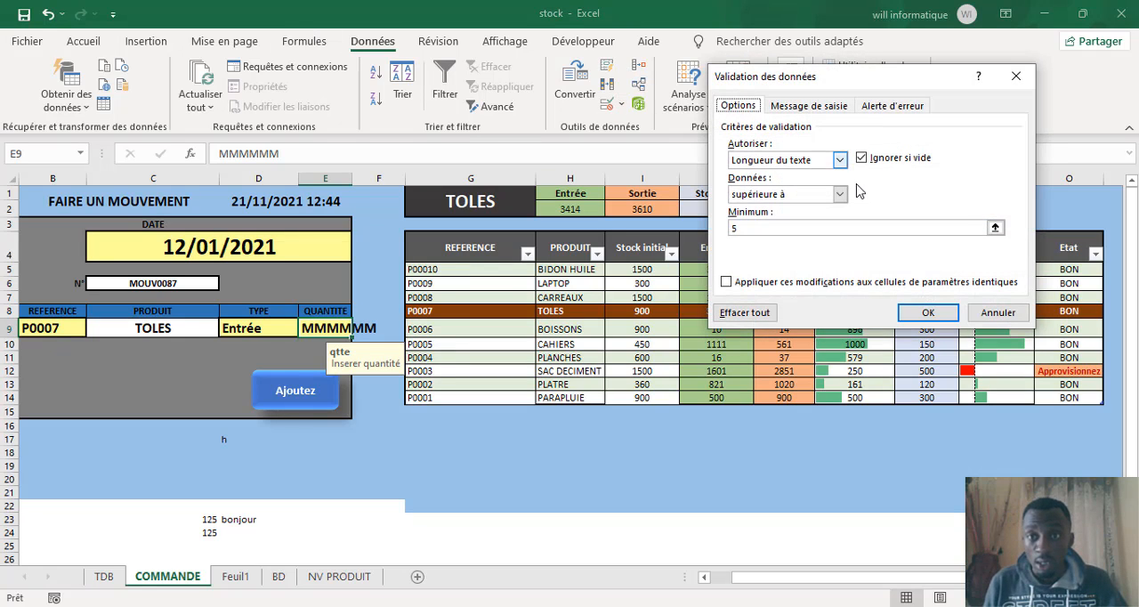
pyautogui.click(839, 160)
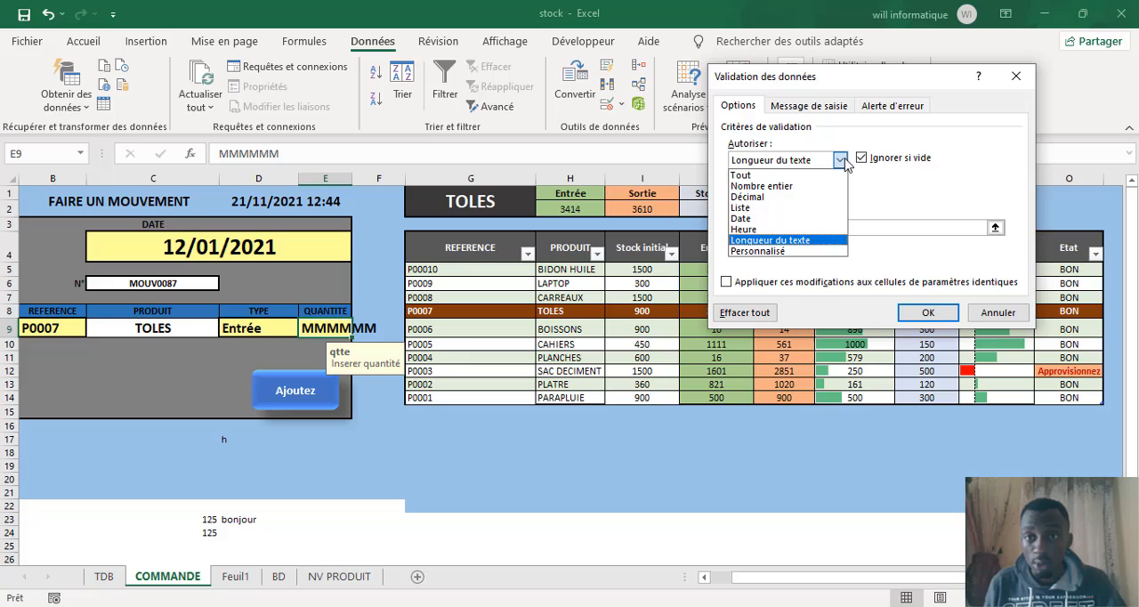
pyautogui.click(778, 190)
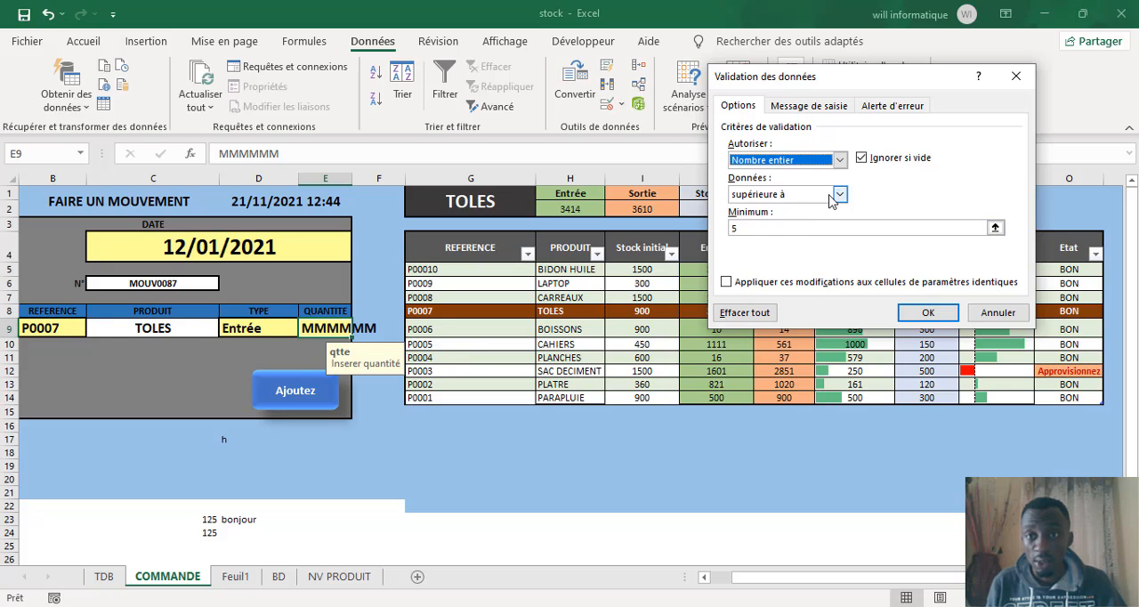
pyautogui.click(839, 194)
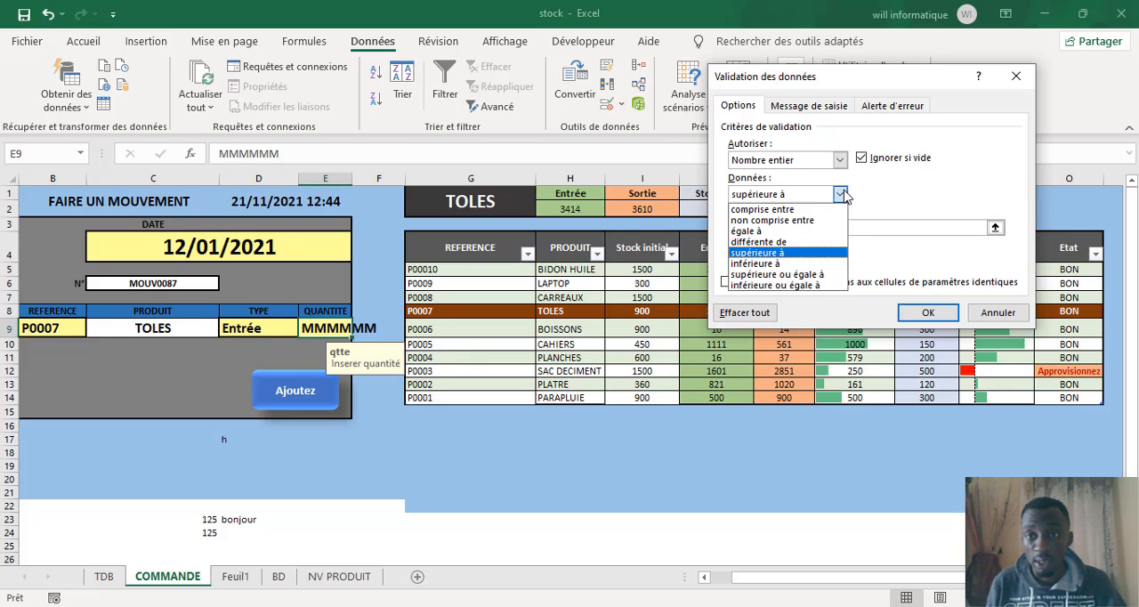
pyautogui.click(760, 218)
pyautogui.click(740, 228)
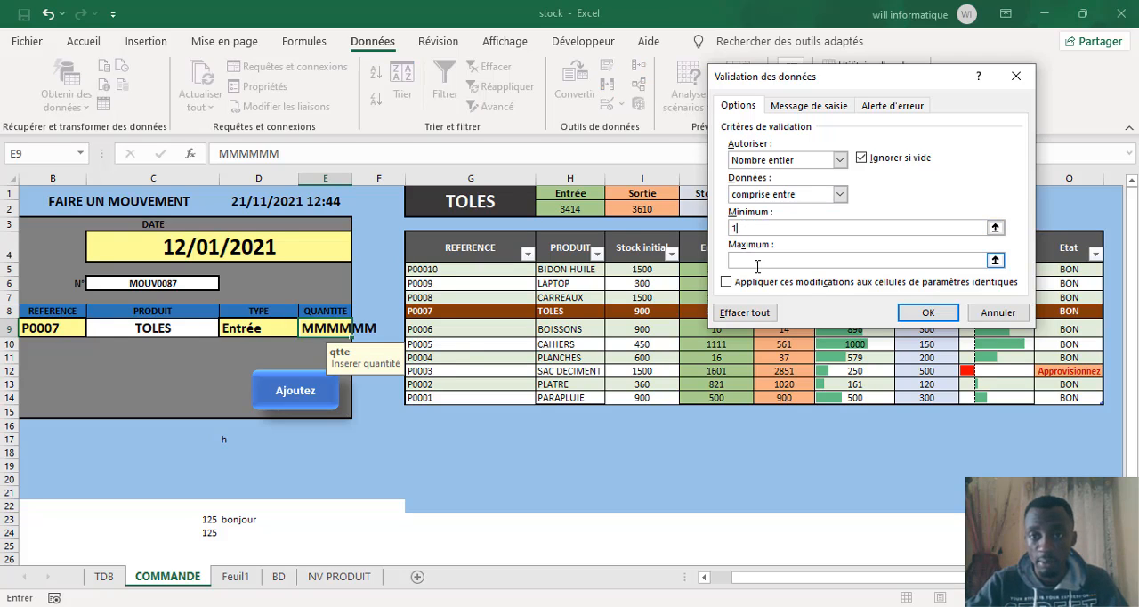
pyautogui.write('10000')
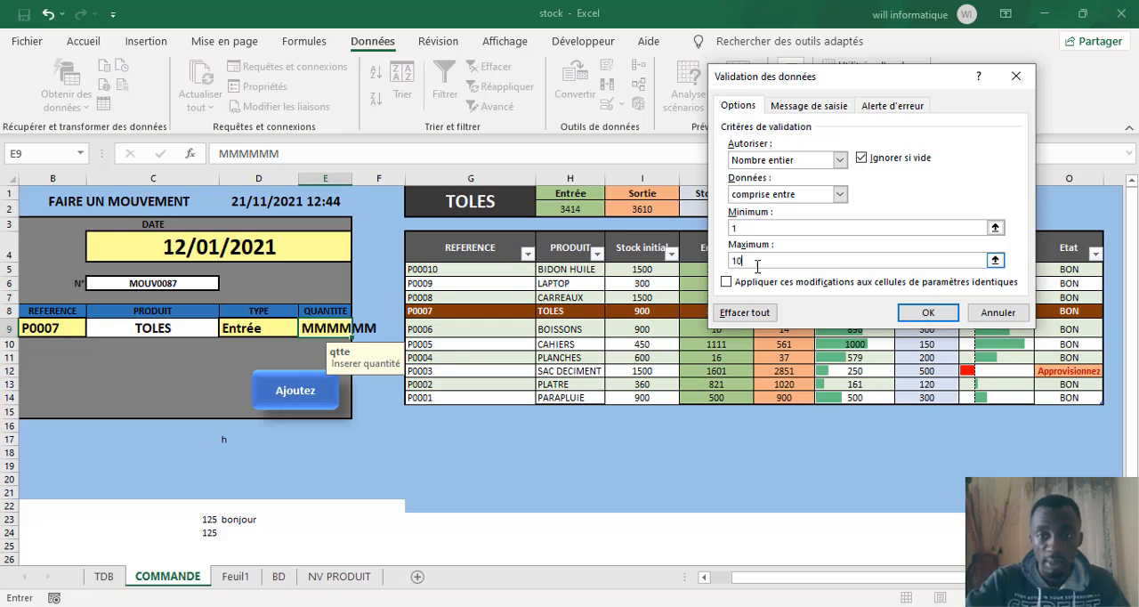
pyautogui.click(921, 316)
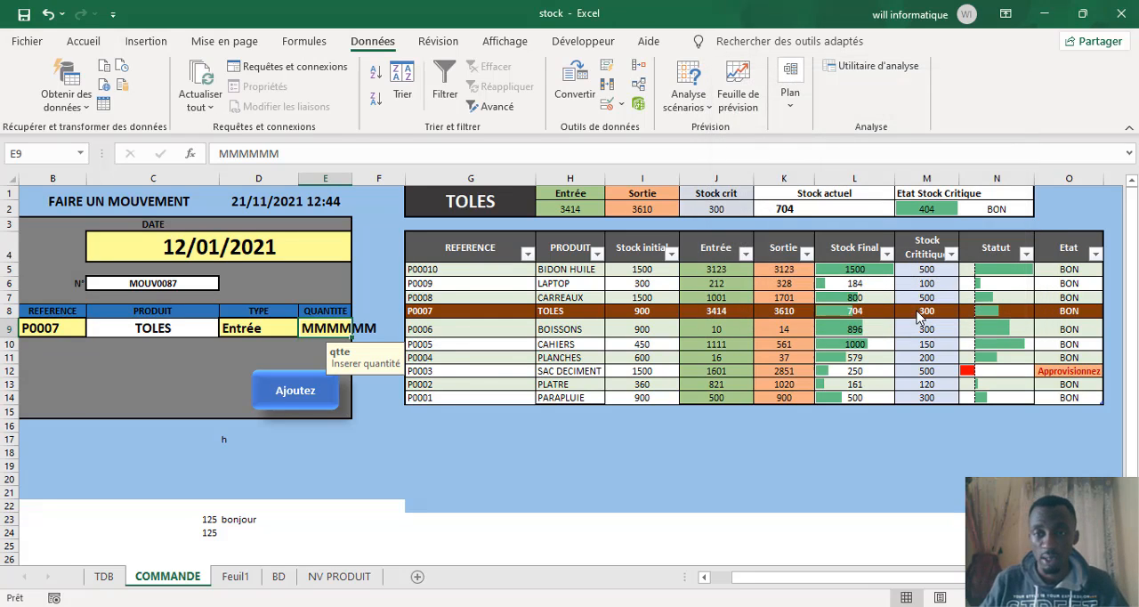
# Step: Set the quantity in cell E9 to 55 for the P0007 movement
pyautogui.click(379, 476)
pyautogui.click(327, 327)
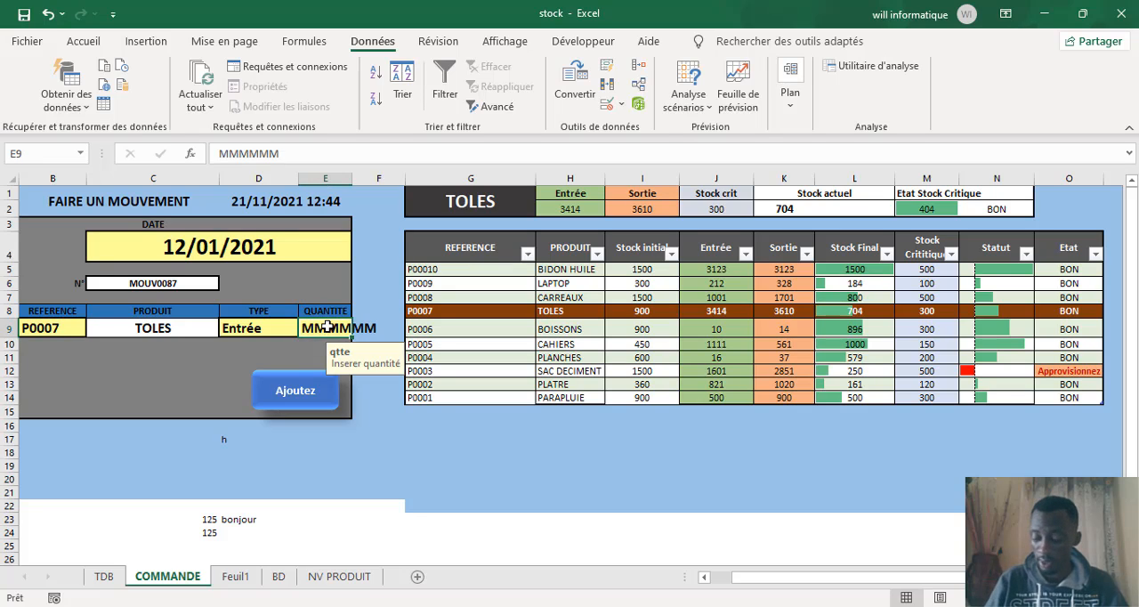
pyautogui.write('55')
pyautogui.click(333, 425)
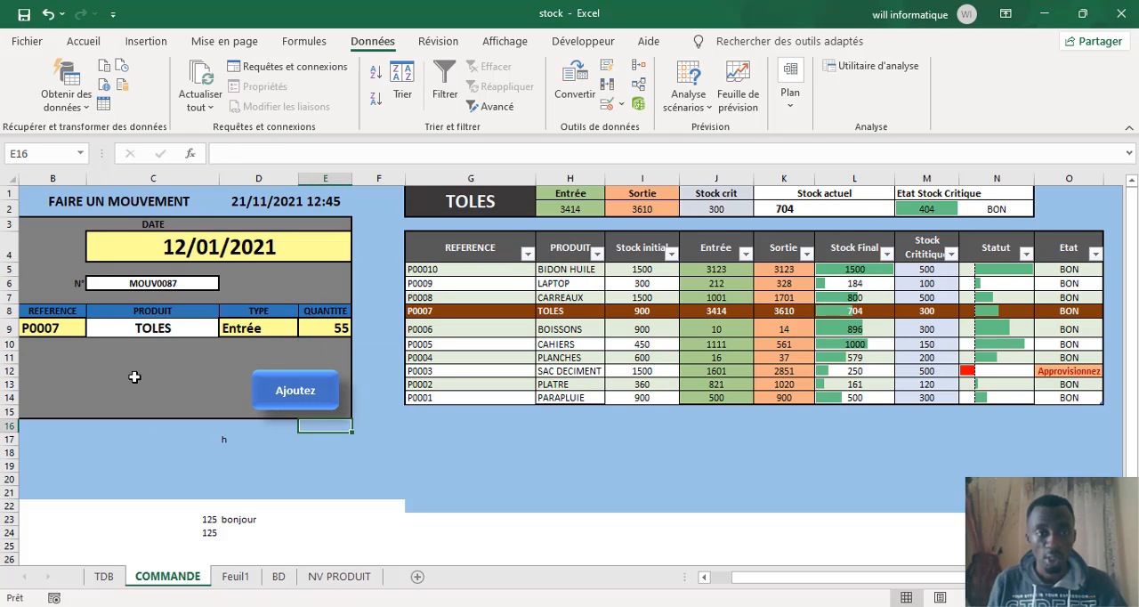